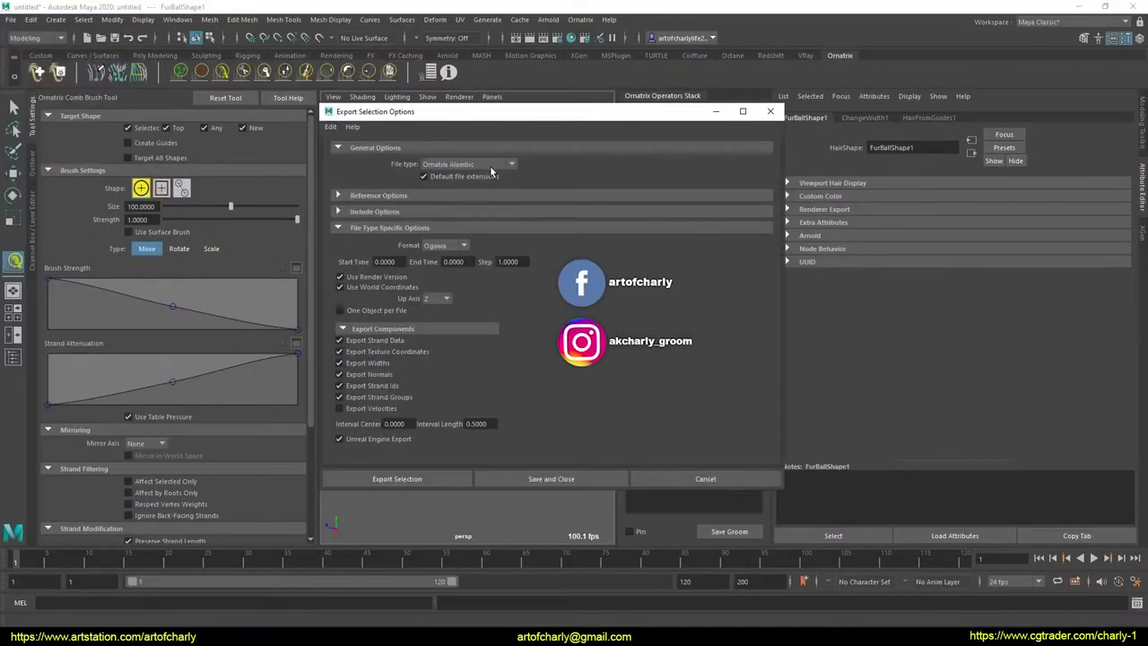
- Turn off Unreal Engine export and set the Alembic export up axis to Y
{"action": "left_click", "coordinate": [377, 440]}
{"action": "left_click", "coordinate": [439, 299]}
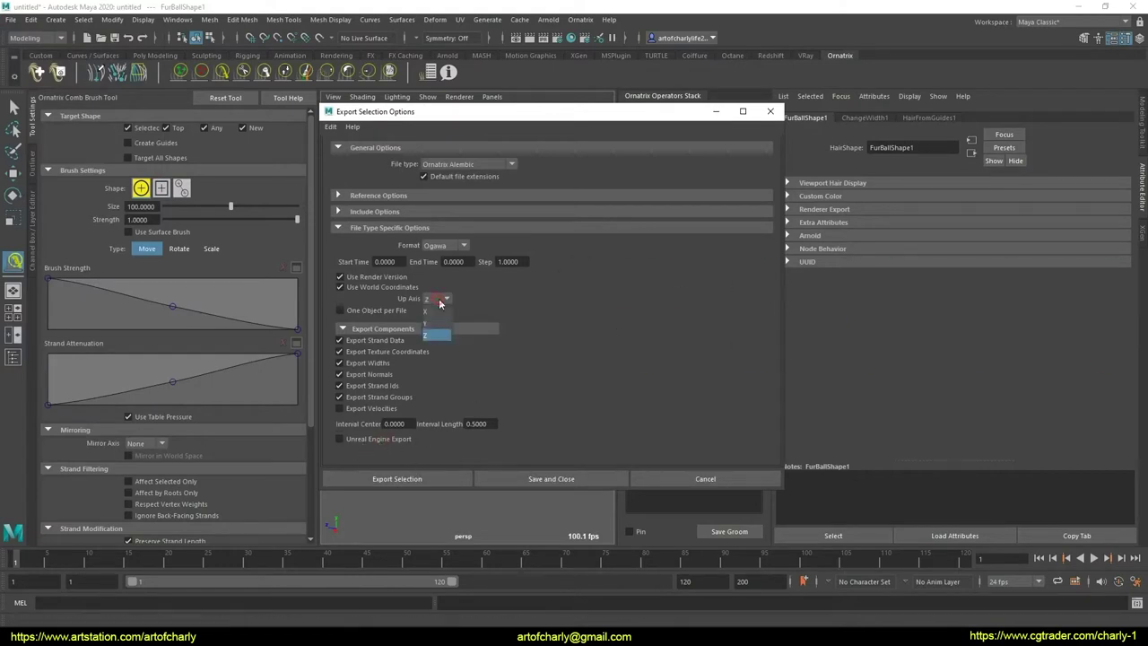
{"action": "left_click", "coordinate": [436, 321]}
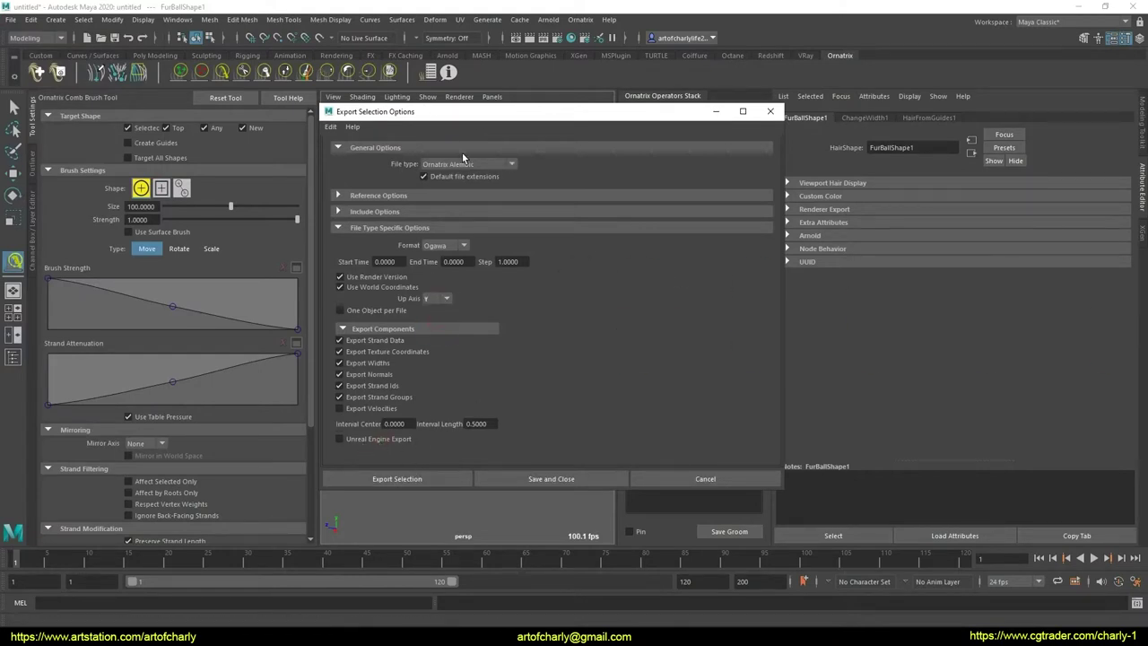
{"action": "left_click_drag", "start_coordinate": [460, 115], "coordinate": [529, 126]}
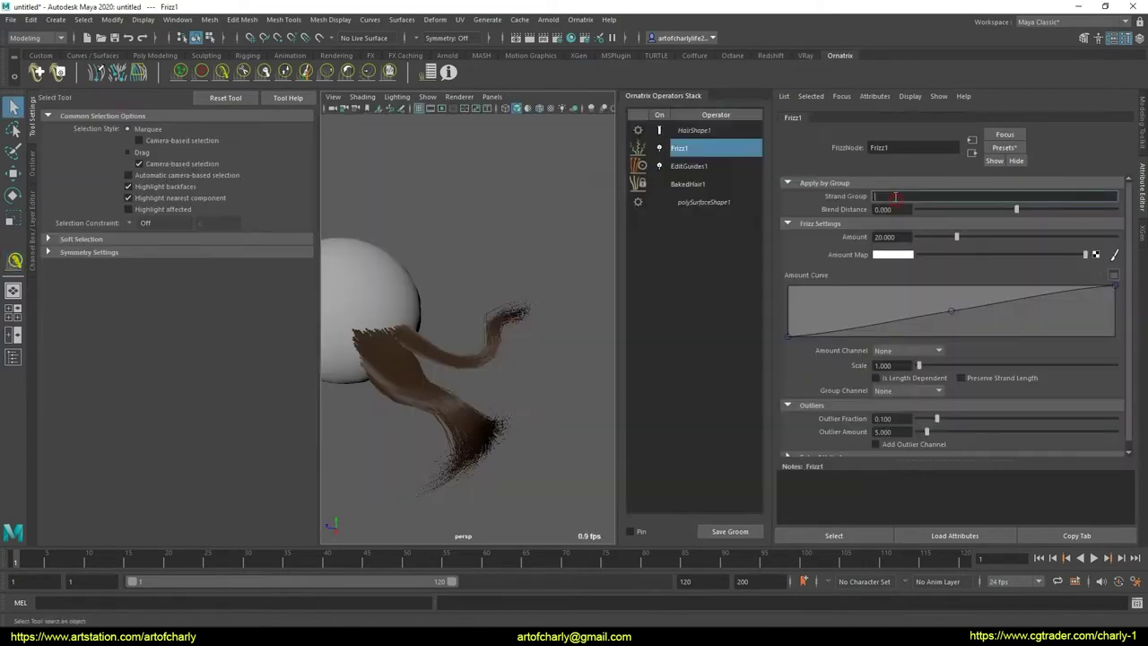
{"action": "type", "text": "1"}
- Set Frizz1 Strand Group to 1 and replace its settings with the test_2 preset
{"action": "key", "text": "Return"}
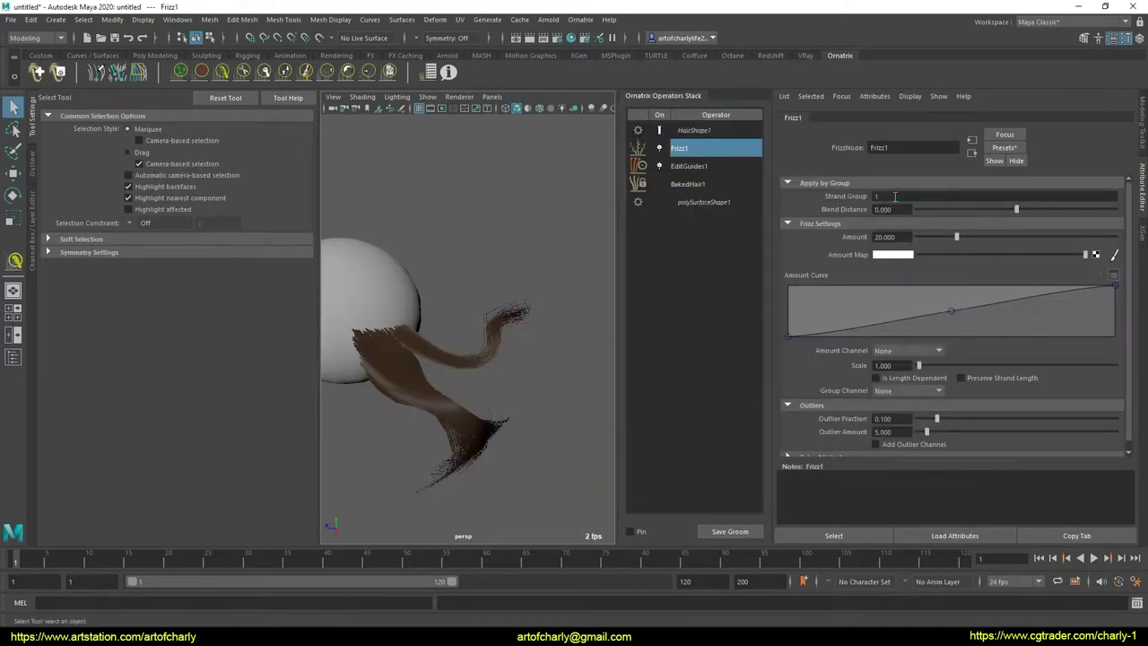
{"action": "left_click", "coordinate": [1004, 147]}
{"action": "left_click", "coordinate": [923, 189]}
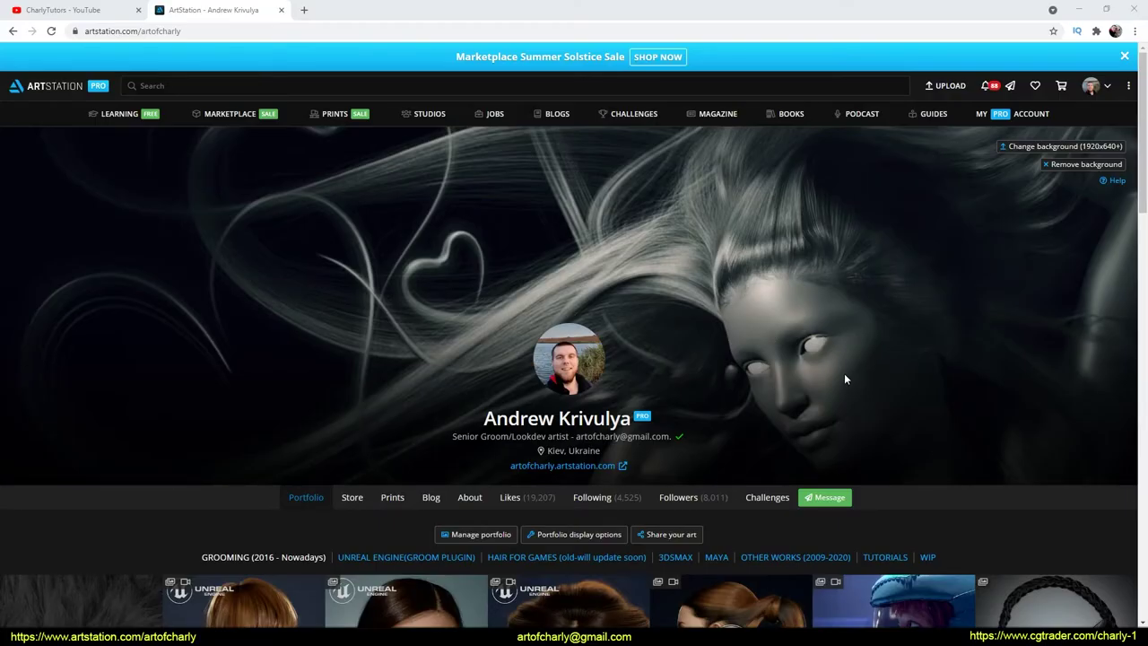
- Scroll the ArtStation portfolio, close it, and scroll the CharlyTutors YouTube videos
{"action": "scroll", "coordinate": [844, 379], "scroll_direction": "down", "scroll_amount": 10}
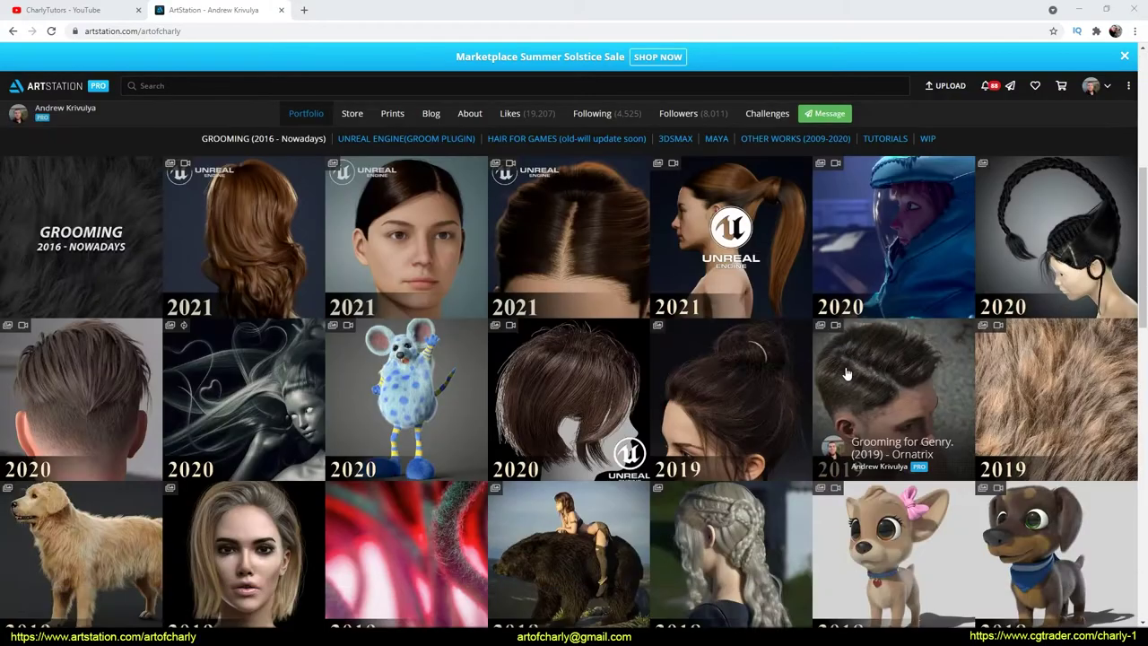
{"action": "scroll", "coordinate": [844, 379], "scroll_direction": "down", "scroll_amount": 10}
{"action": "key", "text": "ctrl+w"}
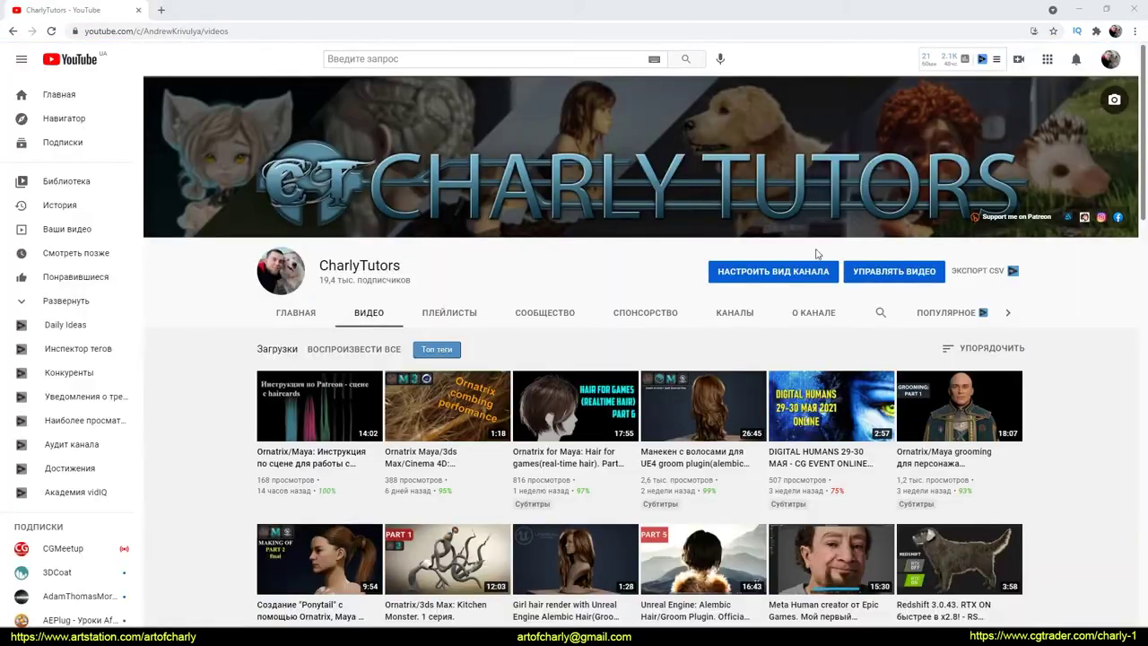
{"action": "scroll", "coordinate": [627, 404], "scroll_direction": "down", "scroll_amount": 5}
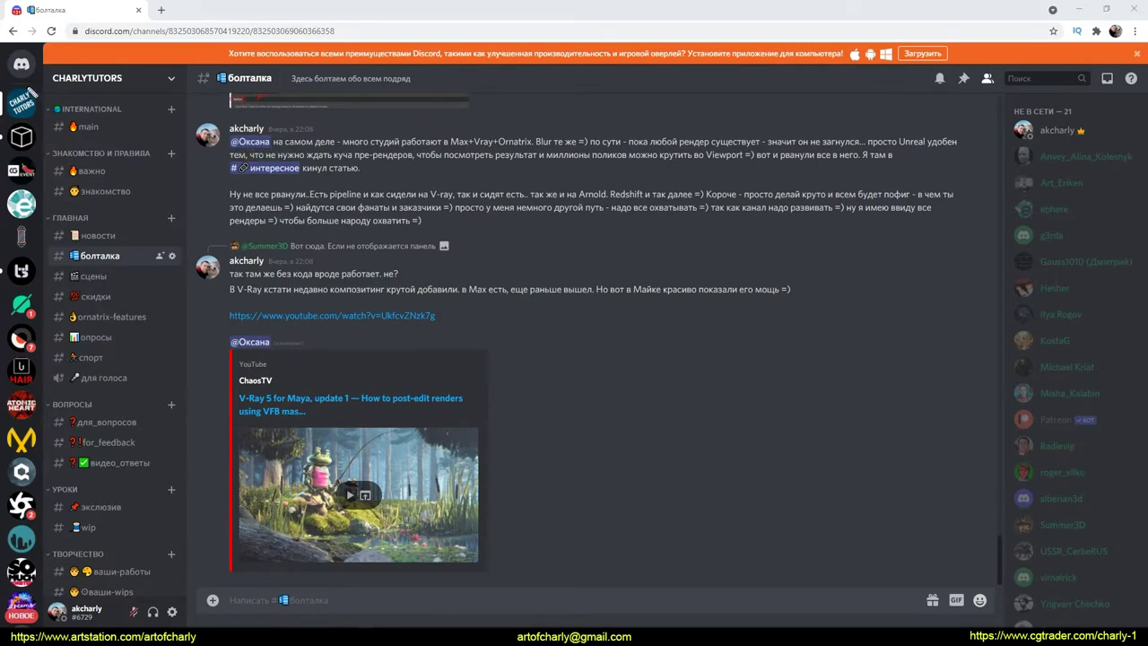
- Open the видео_ответы channel and browse its feedback video posts
{"action": "scroll", "coordinate": [108, 359], "scroll_direction": "down", "scroll_amount": 3}
{"action": "left_click", "coordinate": [107, 260]}
{"action": "left_click", "coordinate": [120, 301]}
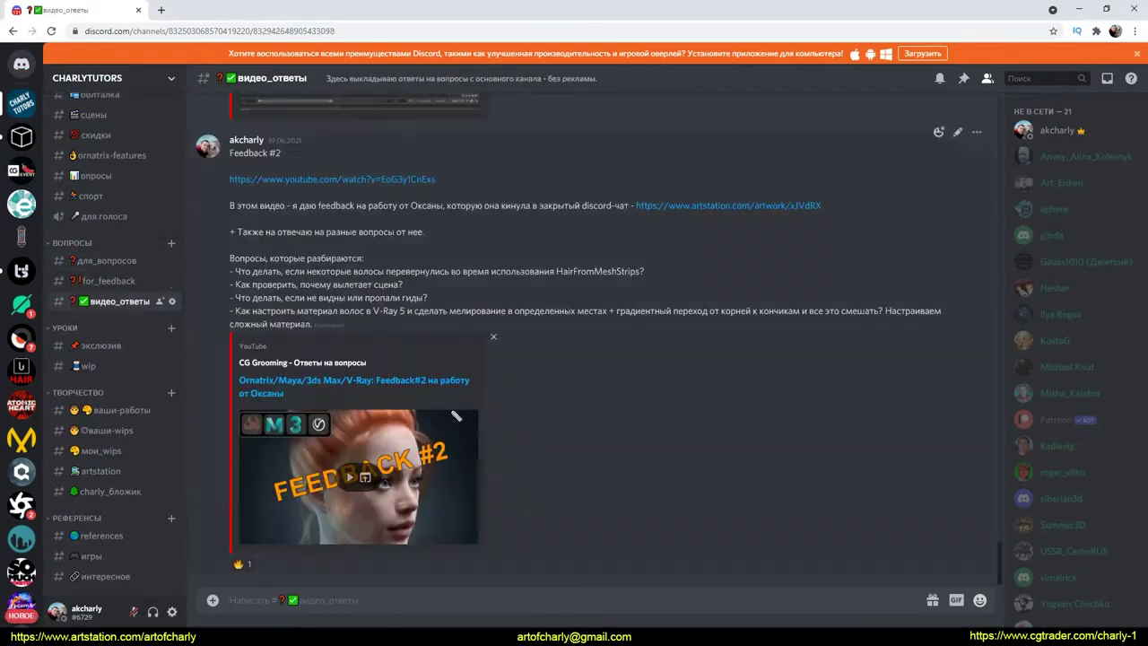
{"action": "scroll", "coordinate": [421, 444], "scroll_direction": "up", "scroll_amount": 4}
{"action": "scroll", "coordinate": [386, 466], "scroll_direction": "up", "scroll_amount": 4}
{"action": "scroll", "coordinate": [386, 472], "scroll_direction": "up", "scroll_amount": 4}
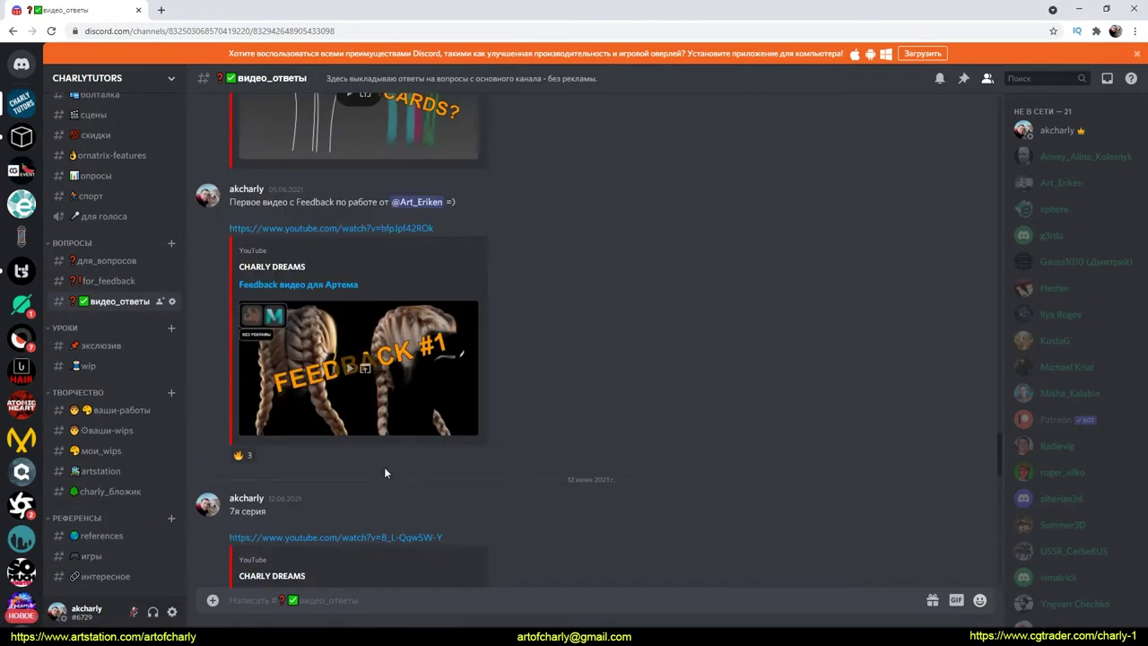
{"action": "scroll", "coordinate": [384, 473], "scroll_direction": "up", "scroll_amount": 3}
{"action": "left_click_drag", "start_coordinate": [405, 475], "coordinate": [257, 558]}
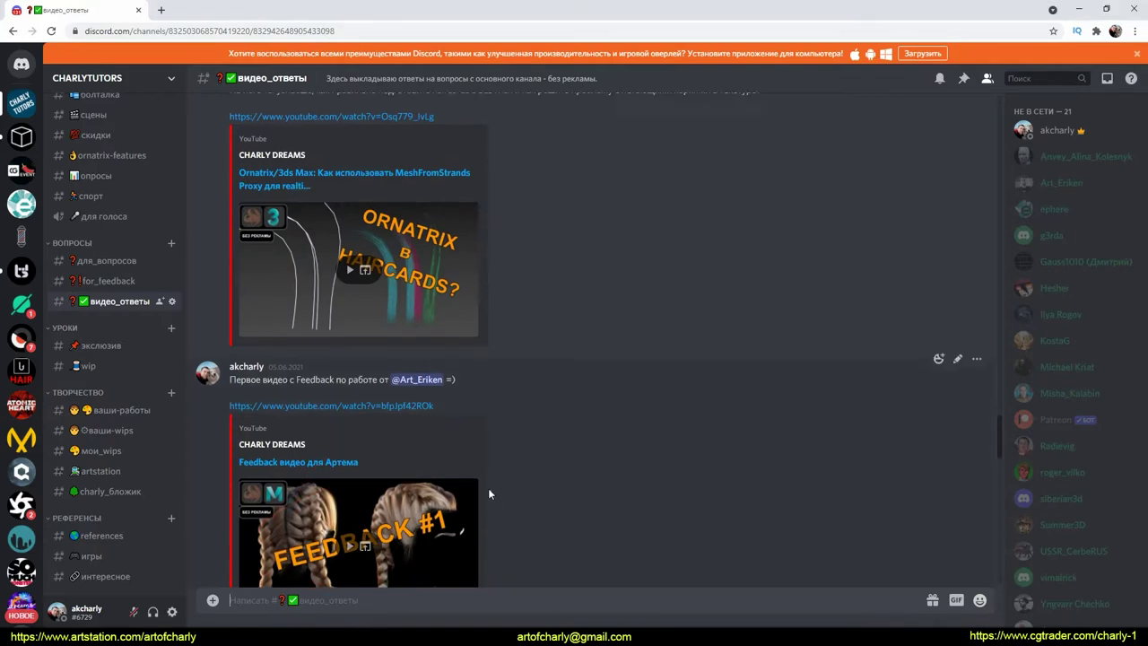
{"action": "scroll", "coordinate": [488, 491], "scroll_direction": "down", "scroll_amount": 4}
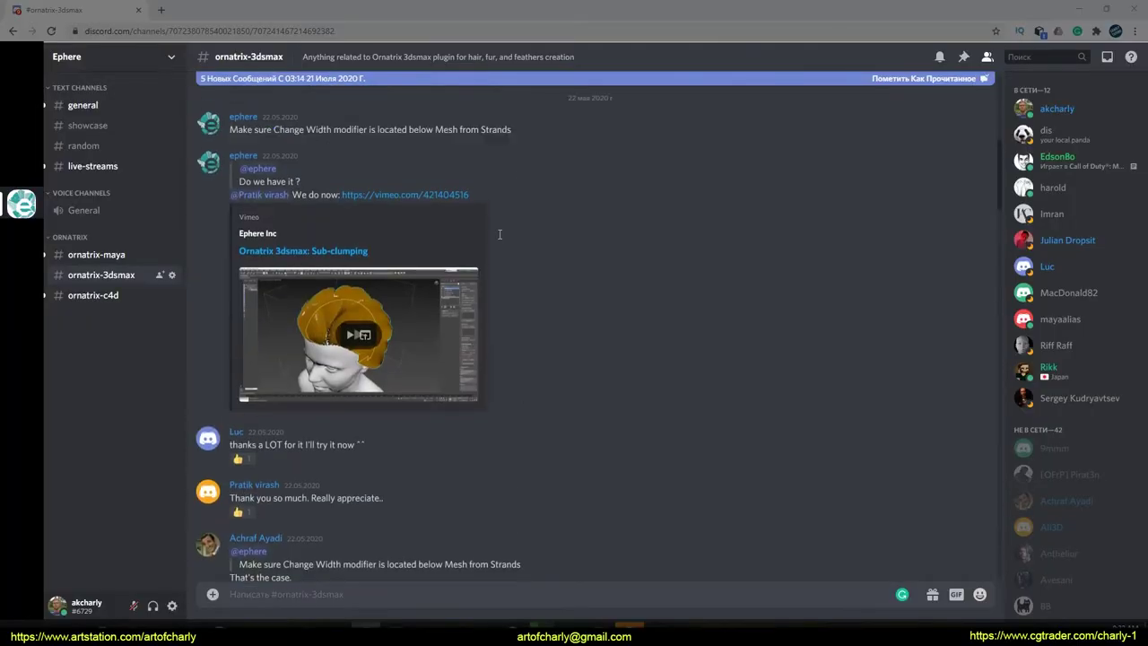
- Scroll down through Ephere's ornatrix-3dsmax channel
{"action": "scroll", "coordinate": [498, 234], "scroll_direction": "up", "scroll_amount": 3}
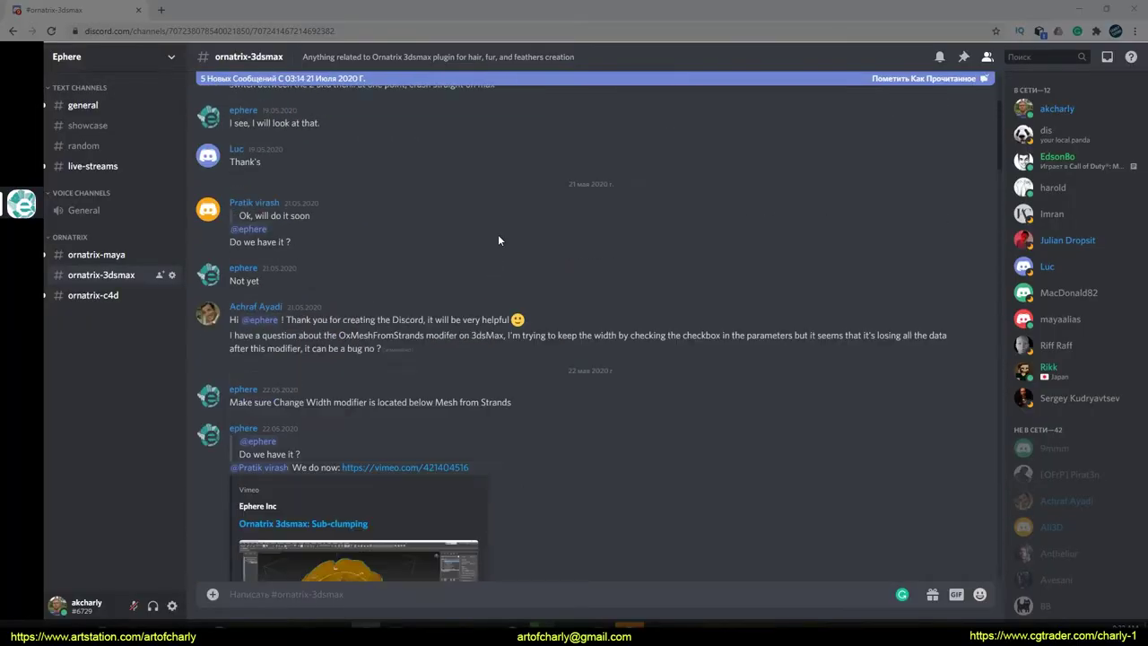
{"action": "scroll", "coordinate": [500, 219], "scroll_direction": "up", "scroll_amount": 2}
{"action": "scroll", "coordinate": [485, 222], "scroll_direction": "down", "scroll_amount": 8}
{"action": "scroll", "coordinate": [466, 224], "scroll_direction": "down", "scroll_amount": 5}
{"action": "scroll", "coordinate": [461, 223], "scroll_direction": "down", "scroll_amount": 5}
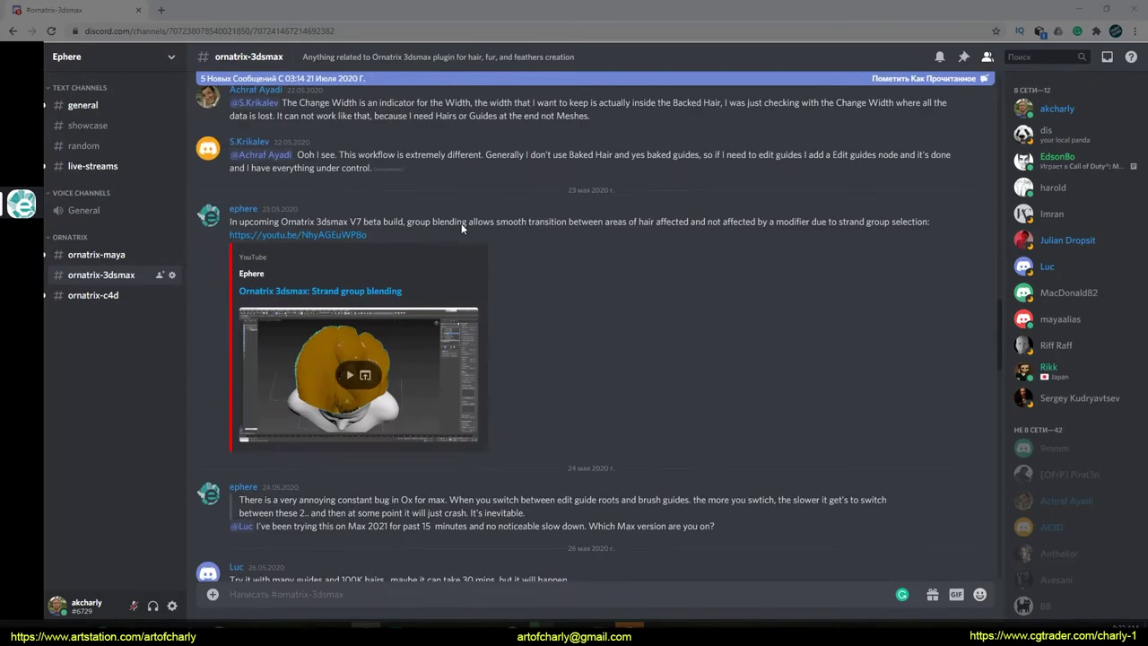
{"action": "scroll", "coordinate": [461, 223], "scroll_direction": "down", "scroll_amount": 1}
{"action": "scroll", "coordinate": [461, 223], "scroll_direction": "down", "scroll_amount": 5}
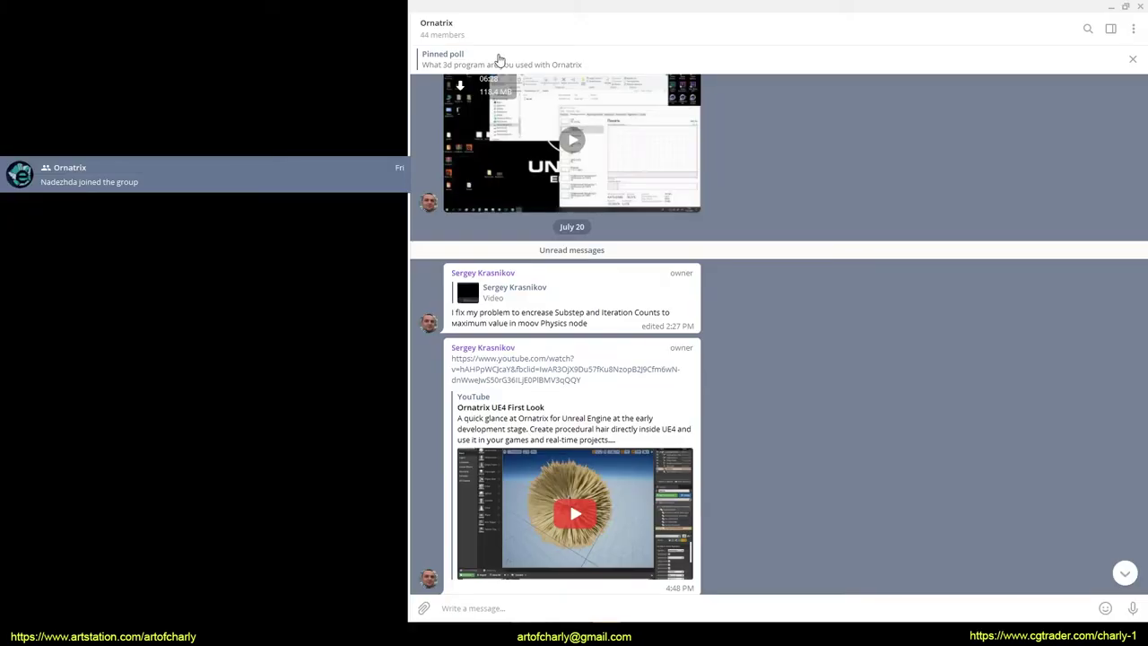
{"action": "scroll", "coordinate": [746, 243], "scroll_direction": "down", "scroll_amount": 1}
{"action": "scroll", "coordinate": [780, 206], "scroll_direction": "down", "scroll_amount": 5}
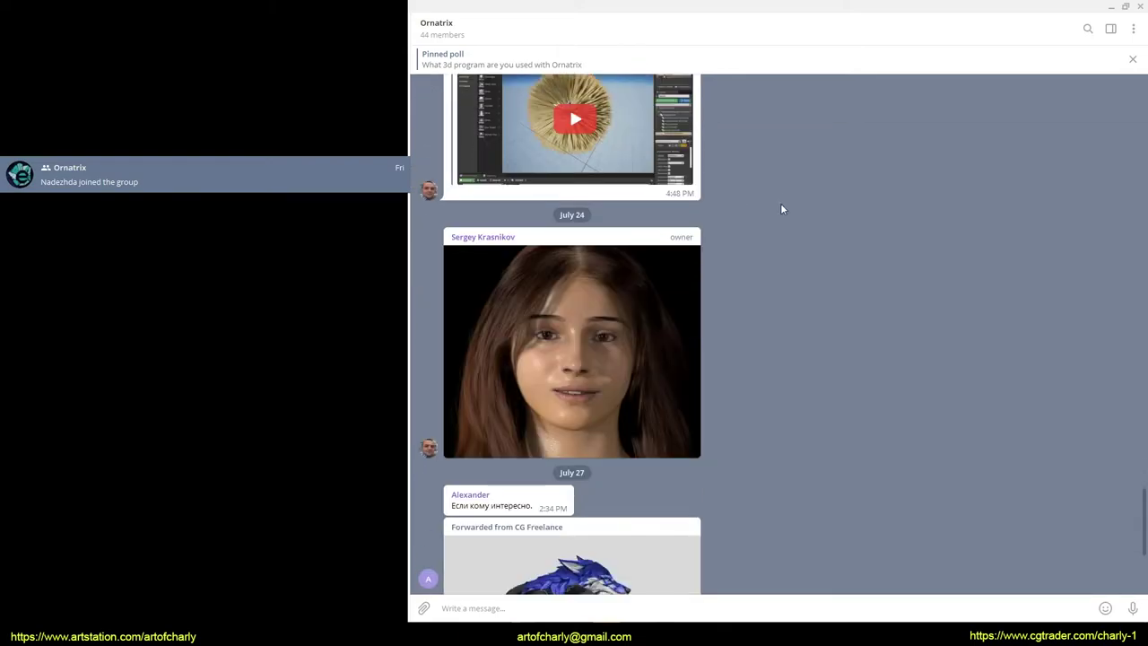
{"action": "scroll", "coordinate": [782, 212], "scroll_direction": "down", "scroll_amount": 3}
{"action": "scroll", "coordinate": [751, 269], "scroll_direction": "up", "scroll_amount": 3}
{"action": "scroll", "coordinate": [752, 270], "scroll_direction": "up", "scroll_amount": 5}
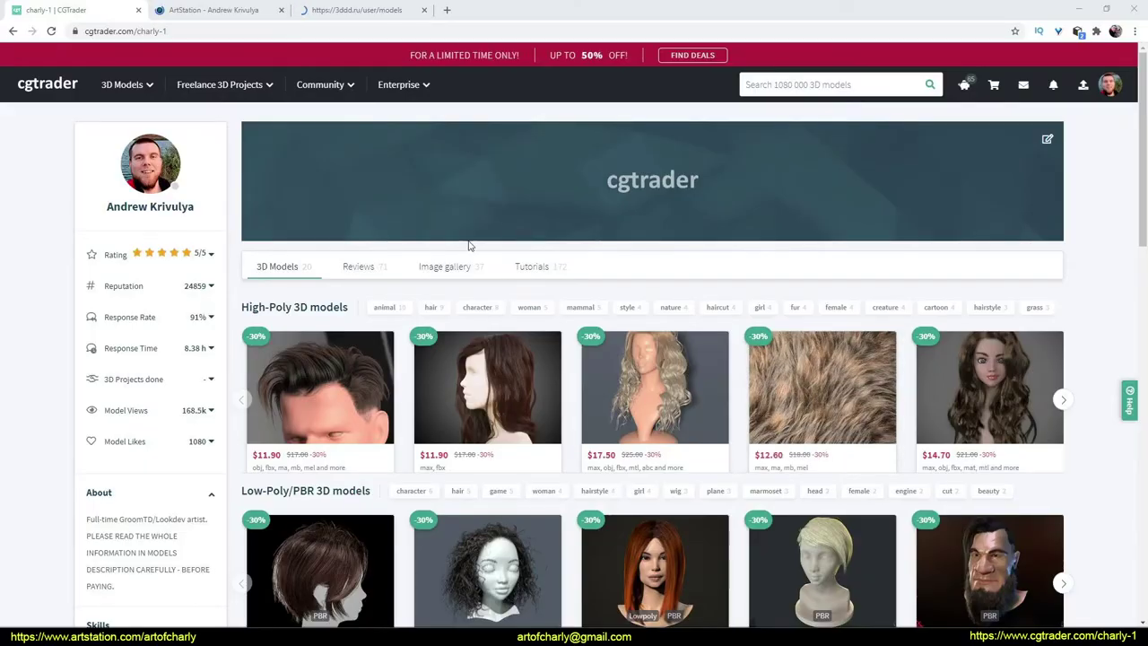
- Browse the CGTrader, ArtStation store, 3ddd.ru models and ArtStation Prints pages
{"action": "scroll", "coordinate": [471, 296], "scroll_direction": "down", "scroll_amount": 1}
{"action": "scroll", "coordinate": [473, 341], "scroll_direction": "down", "scroll_amount": 2}
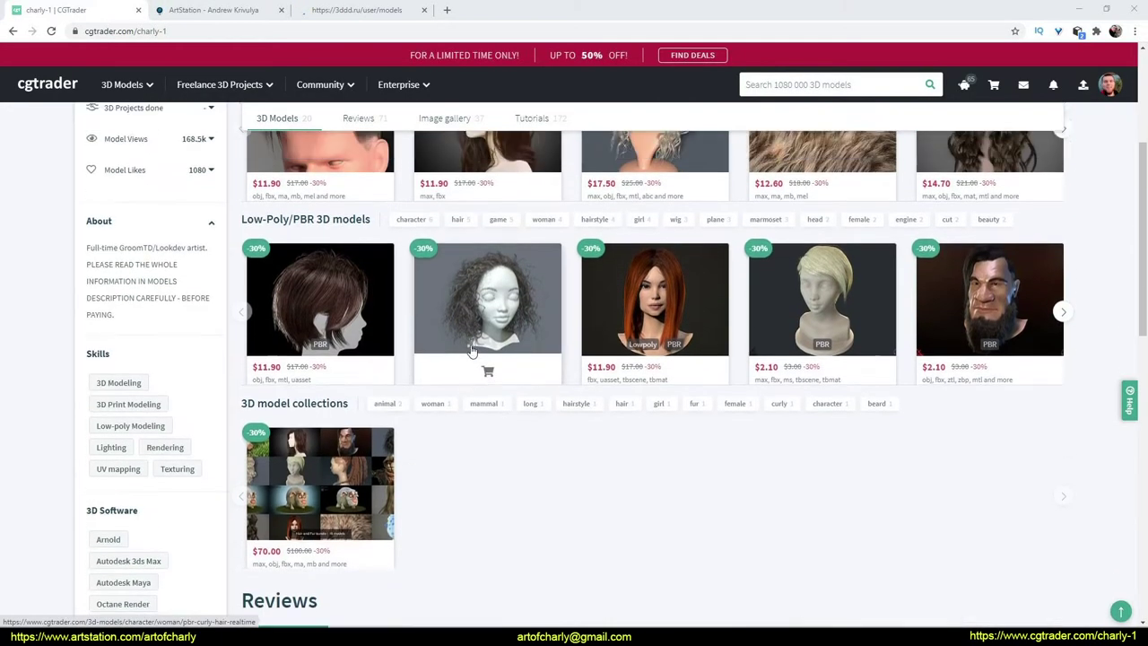
{"action": "scroll", "coordinate": [472, 350], "scroll_direction": "up", "scroll_amount": 3}
{"action": "left_click", "coordinate": [214, 10]}
{"action": "scroll", "coordinate": [376, 359], "scroll_direction": "down", "scroll_amount": 1}
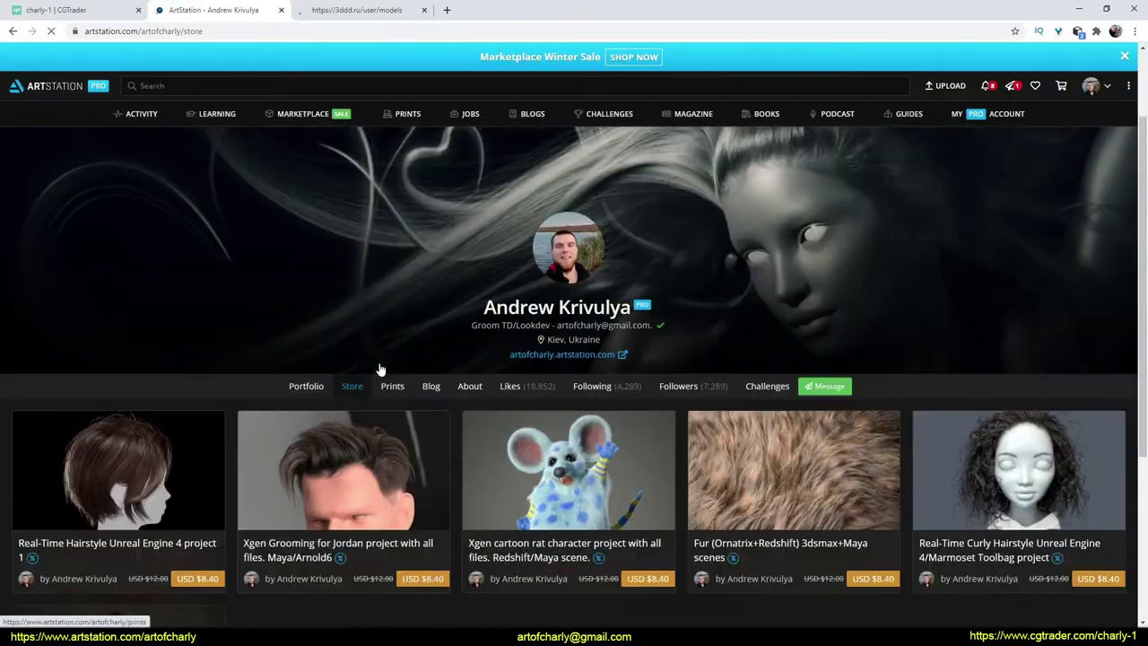
{"action": "key", "text": "ctrl+Tab"}
{"action": "left_click", "coordinate": [392, 380]}
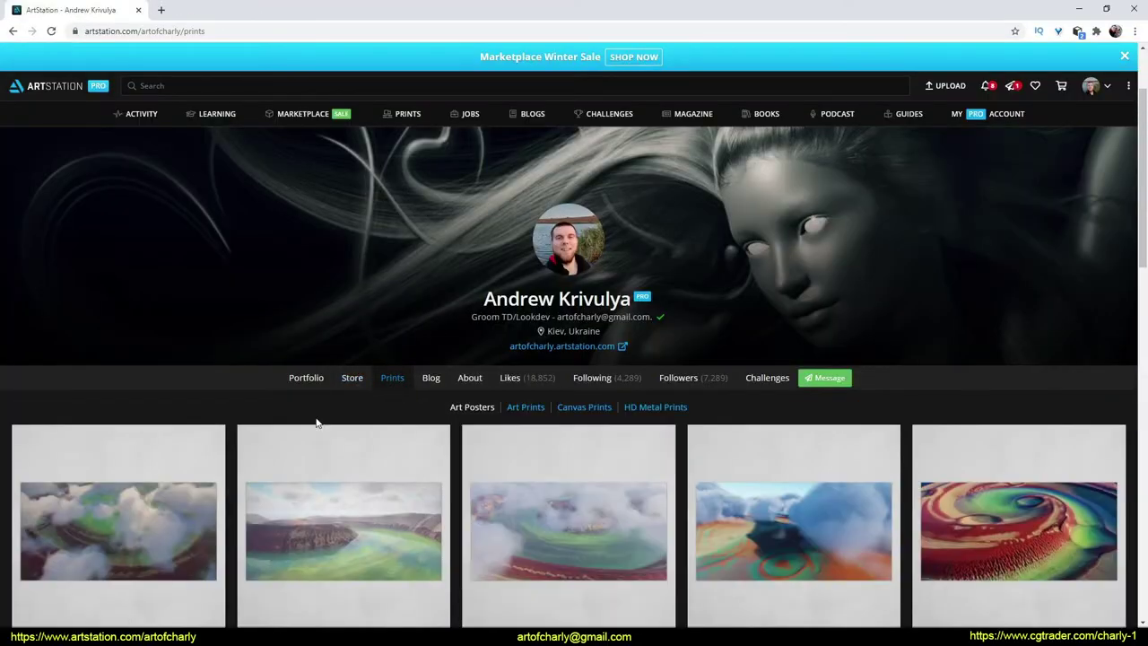
{"action": "scroll", "coordinate": [315, 425], "scroll_direction": "down", "scroll_amount": 5}
{"action": "scroll", "coordinate": [317, 423], "scroll_direction": "down", "scroll_amount": 8}
{"action": "scroll", "coordinate": [316, 423], "scroll_direction": "down", "scroll_amount": 5}
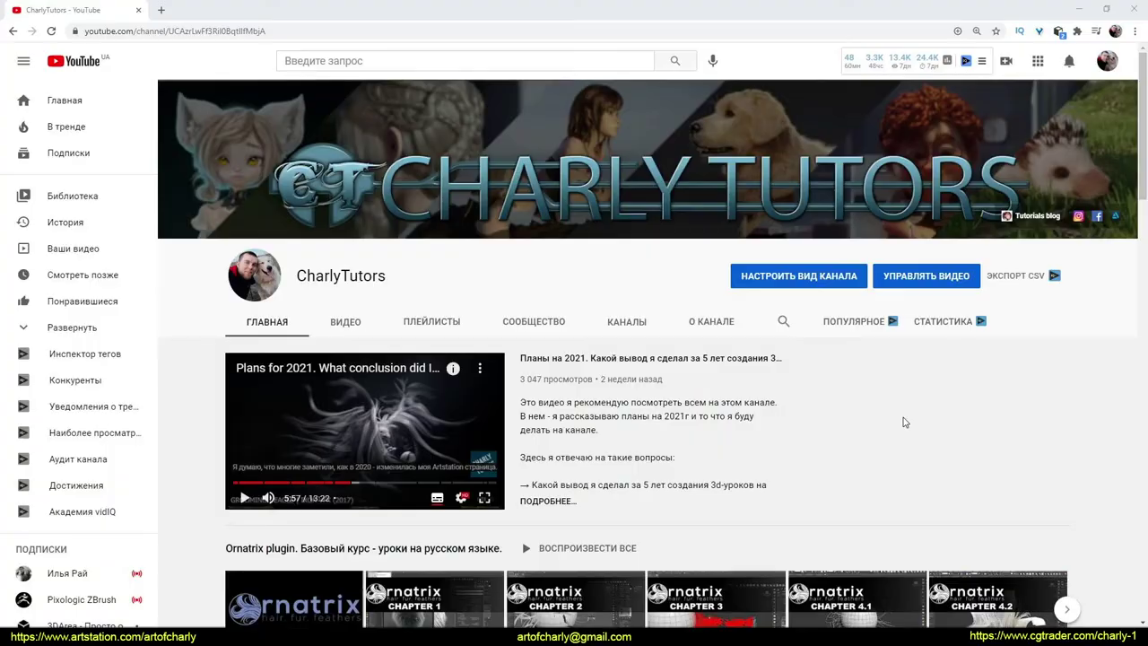
- Open the channel's Community posts and highlight the Alembic Hair Q&A Part 5 post
{"action": "left_click_drag", "start_coordinate": [492, 302], "coordinate": [598, 330]}
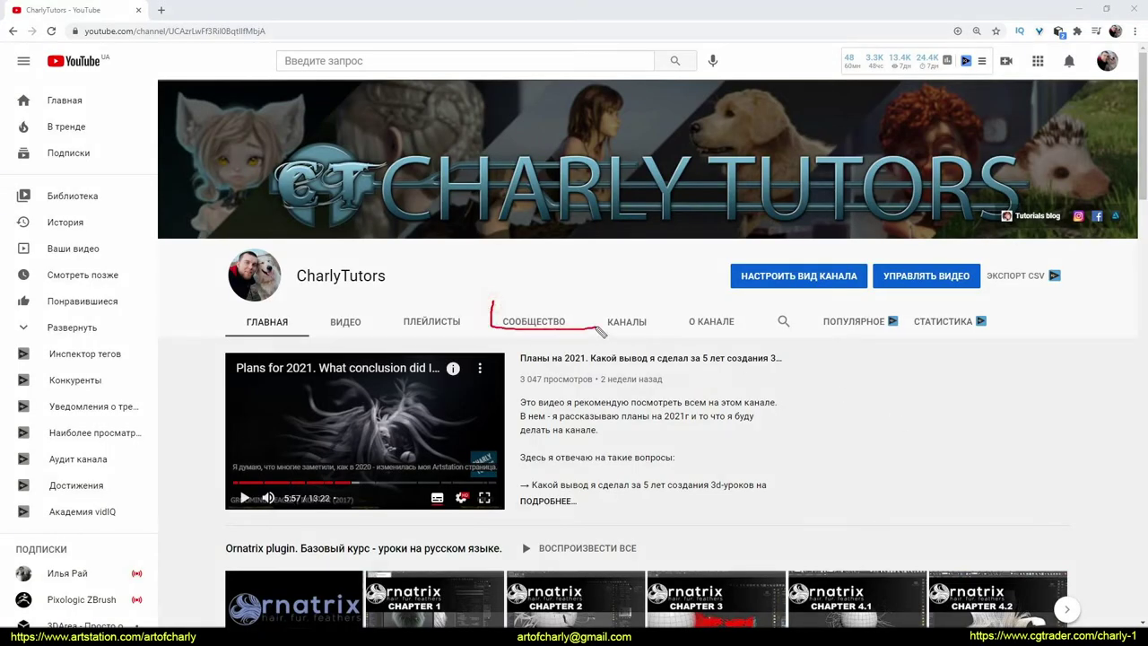
{"action": "left_click", "coordinate": [537, 321]}
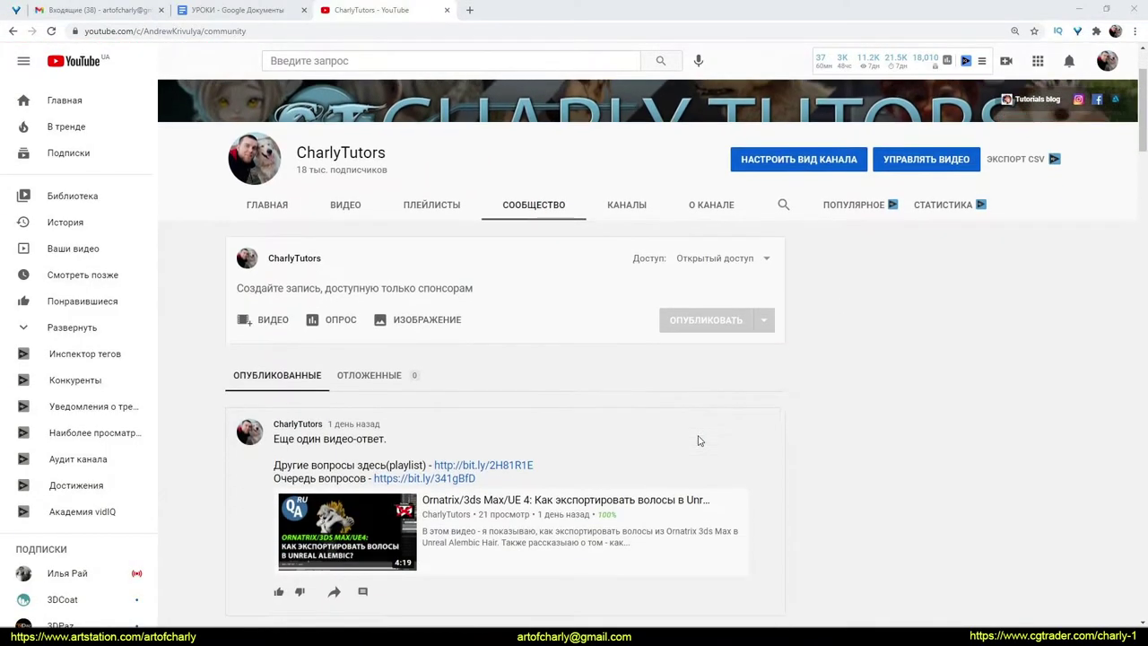
{"action": "scroll", "coordinate": [699, 441], "scroll_direction": "down", "scroll_amount": 2}
{"action": "scroll", "coordinate": [699, 440], "scroll_direction": "down", "scroll_amount": 4}
{"action": "scroll", "coordinate": [700, 440], "scroll_direction": "down", "scroll_amount": 4}
{"action": "scroll", "coordinate": [700, 440], "scroll_direction": "down", "scroll_amount": 3}
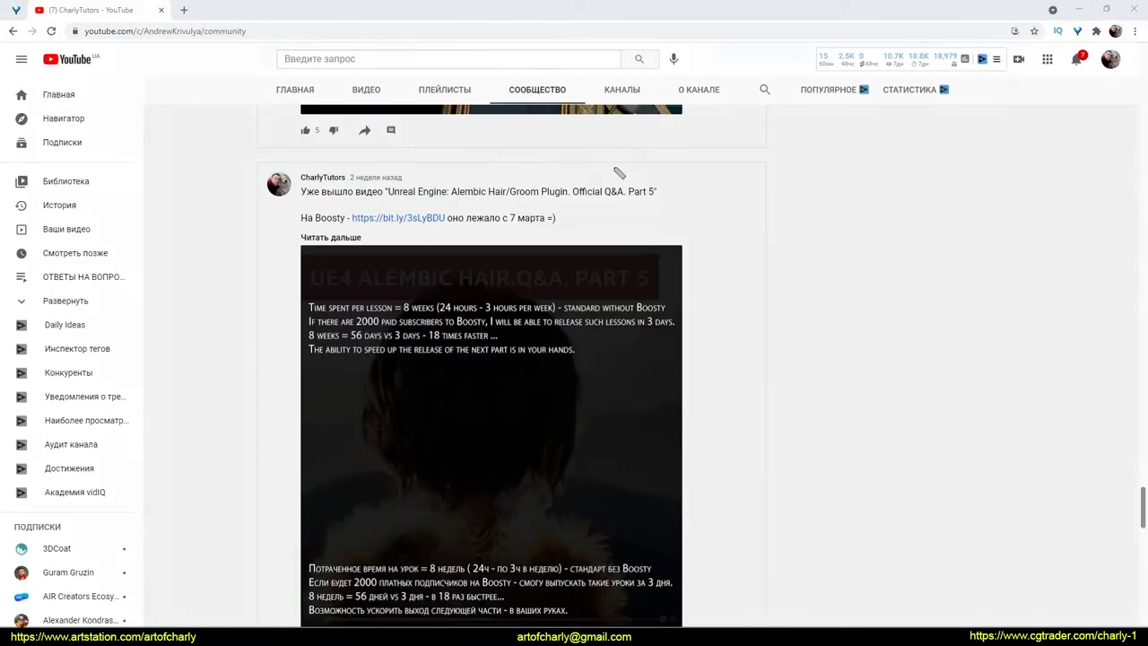
{"action": "mouse_move", "coordinate": [610, 156]}
{"action": "left_mouse_down"}
{"action": "mouse_move", "coordinate": [420, 494]}
{"action": "mouse_move", "coordinate": [360, 339]}
{"action": "left_mouse_up"}
{"action": "mouse_move", "coordinate": [381, 493]}
{"action": "left_mouse_down"}
{"action": "mouse_move", "coordinate": [536, 459]}
{"action": "mouse_move", "coordinate": [524, 560]}
{"action": "left_mouse_up"}
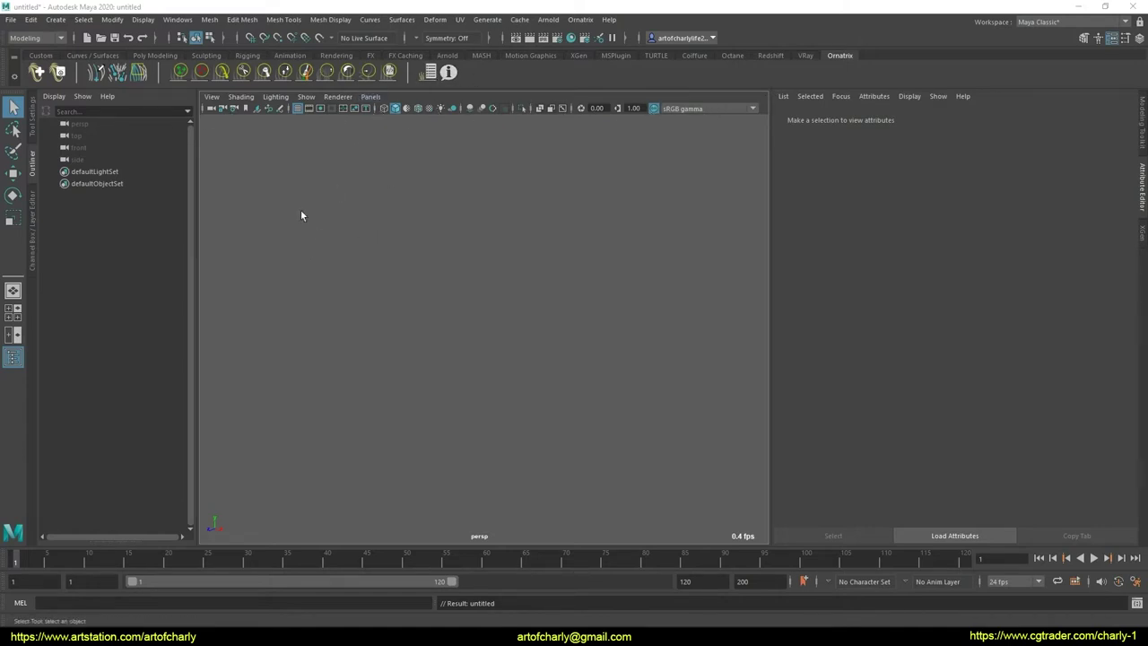
- Open and close the Ornatrix Select Groom dialog, then reopen it
{"action": "left_click", "coordinate": [38, 72]}
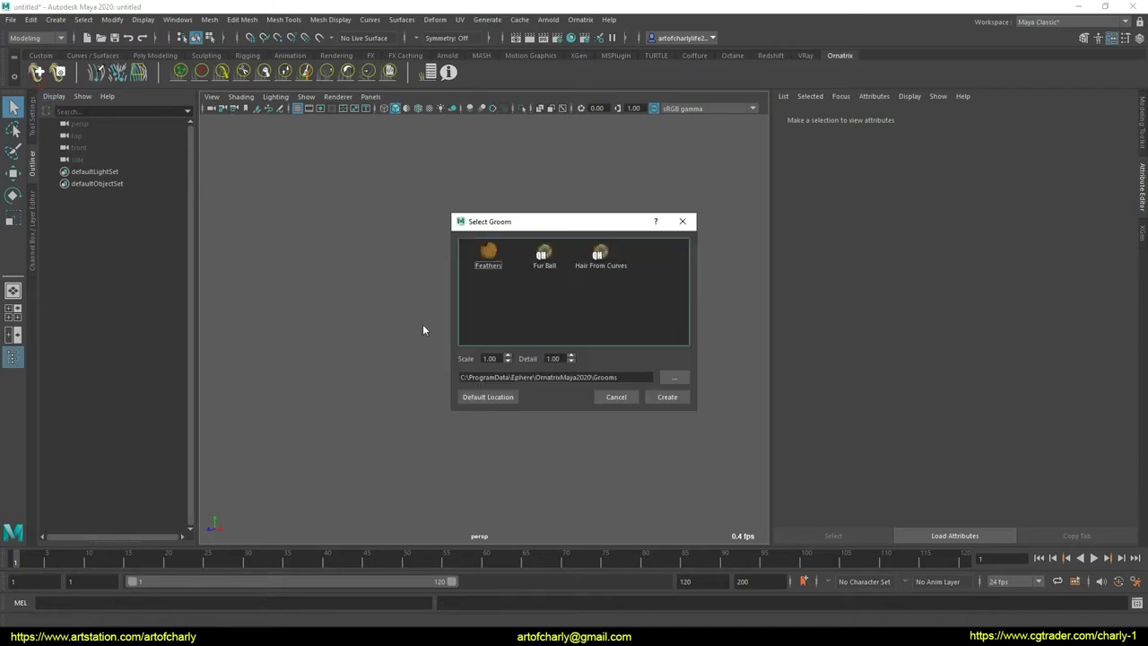
{"action": "left_click_drag", "start_coordinate": [529, 224], "coordinate": [449, 225]}
{"action": "left_click", "coordinate": [602, 222]}
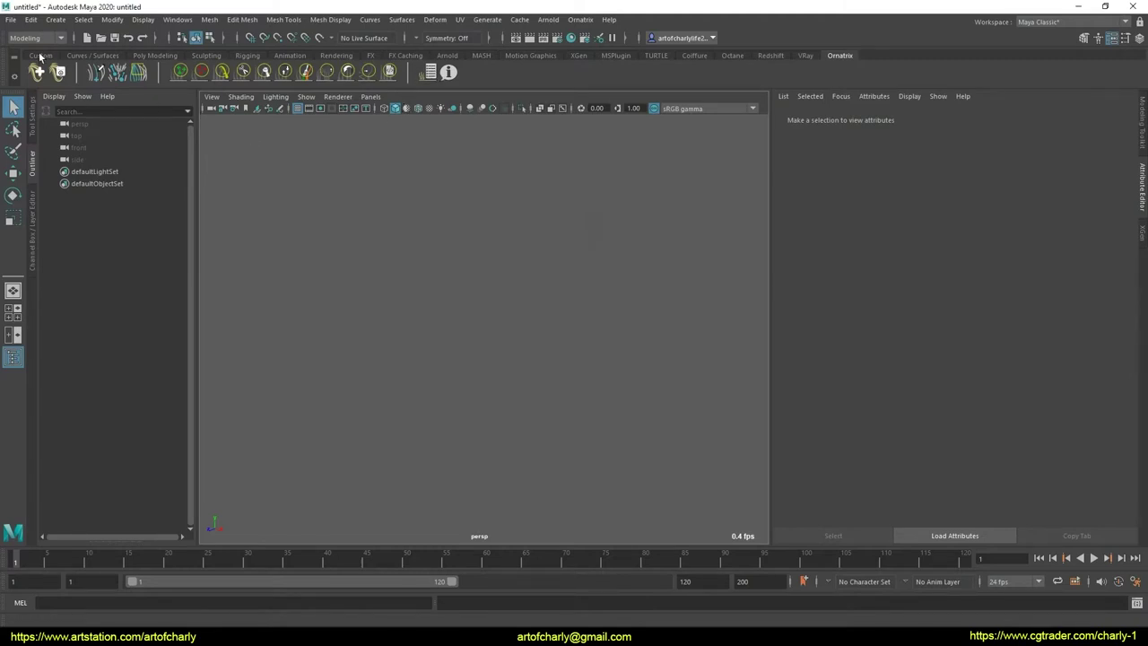
{"action": "left_click", "coordinate": [10, 19]}
{"action": "left_click", "coordinate": [480, 298]}
- Create a Fur Ball groom and open EditGuides1 with the Comb brush ready
{"action": "left_click", "coordinate": [36, 72]}
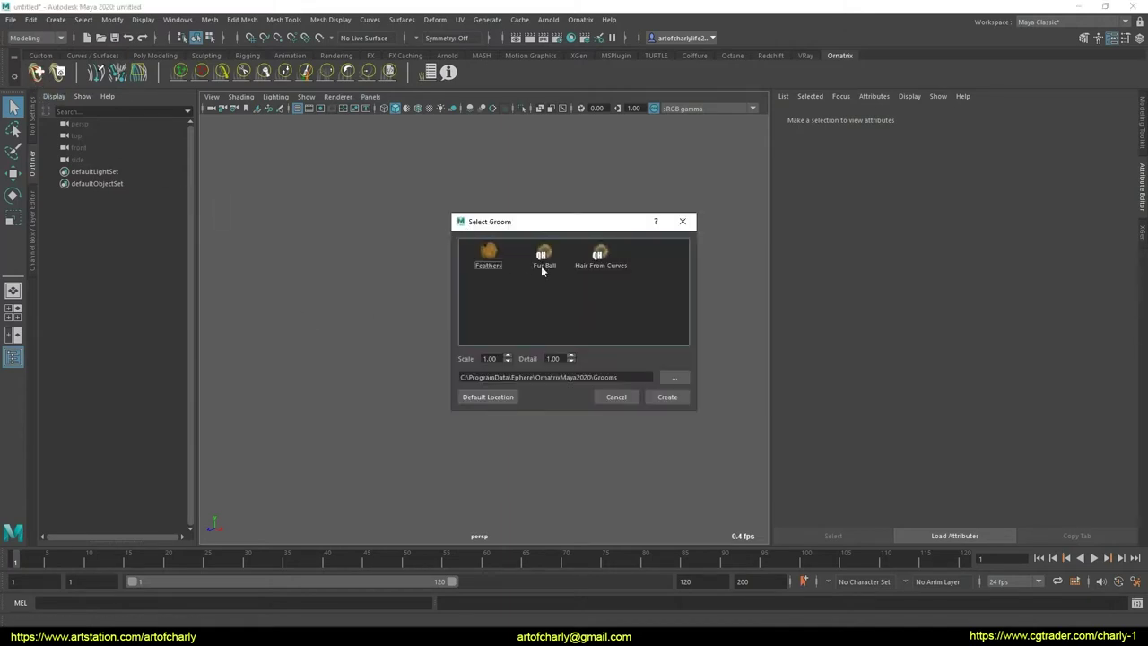
{"action": "double_click", "coordinate": [540, 261]}
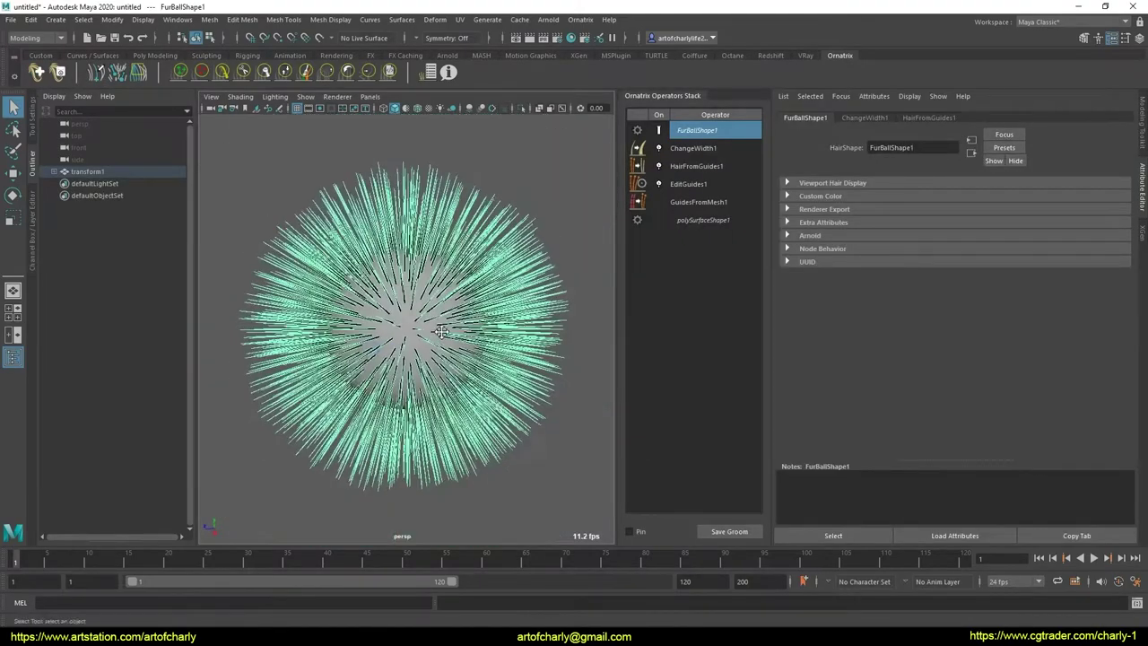
{"action": "left_click", "coordinate": [696, 166]}
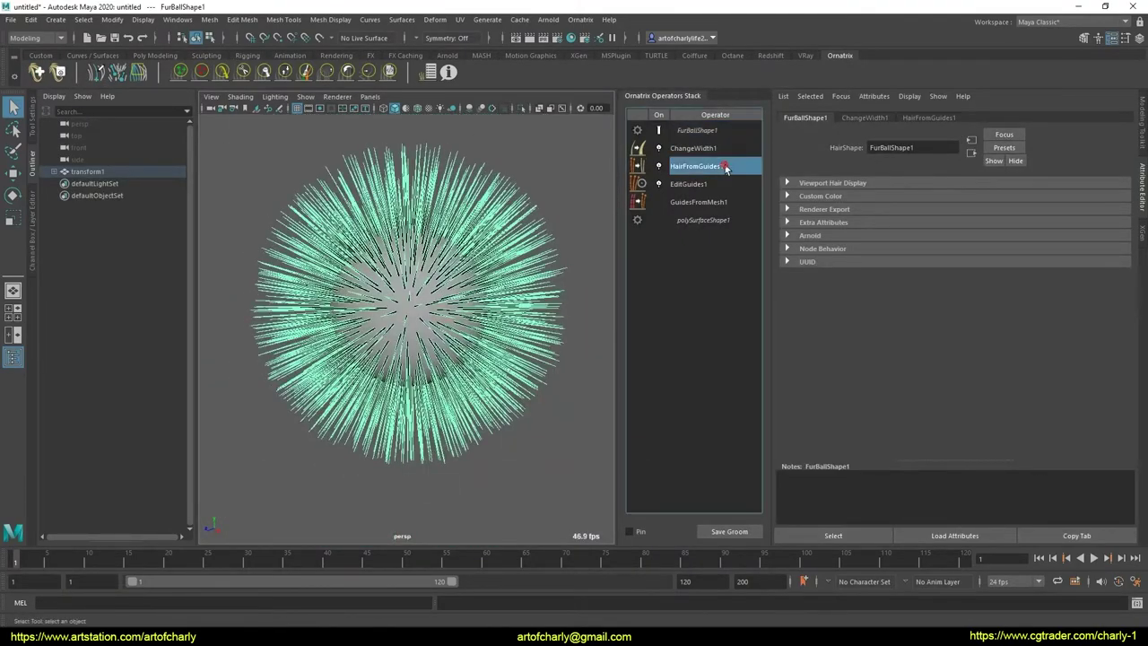
{"action": "left_click", "coordinate": [688, 184]}
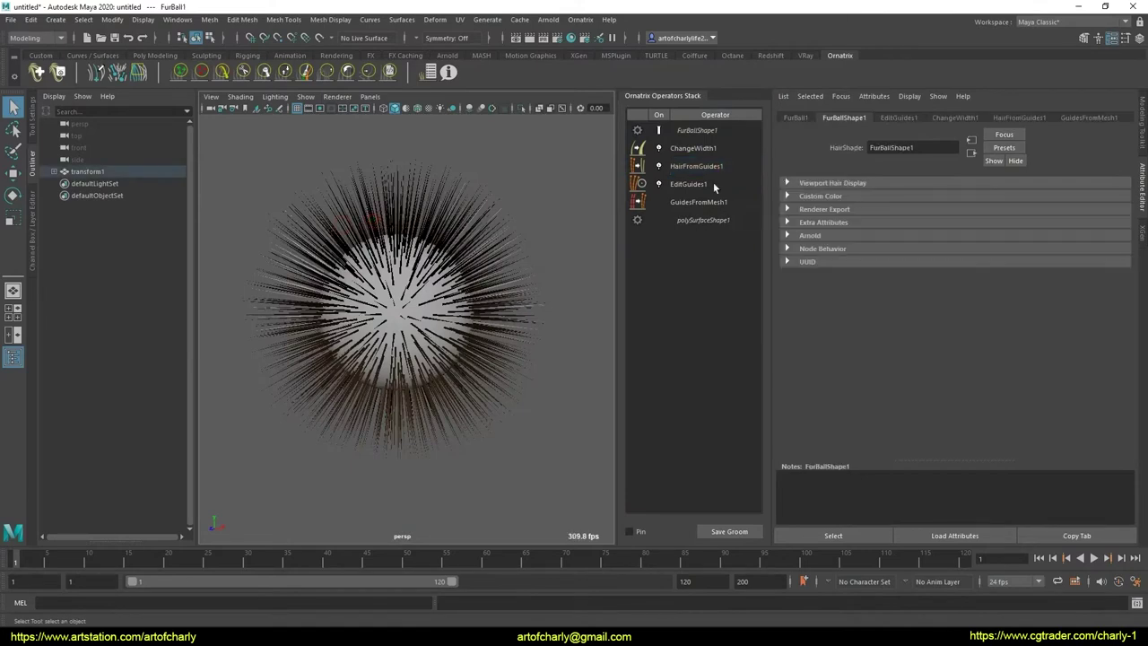
{"action": "left_click", "coordinate": [222, 71]}
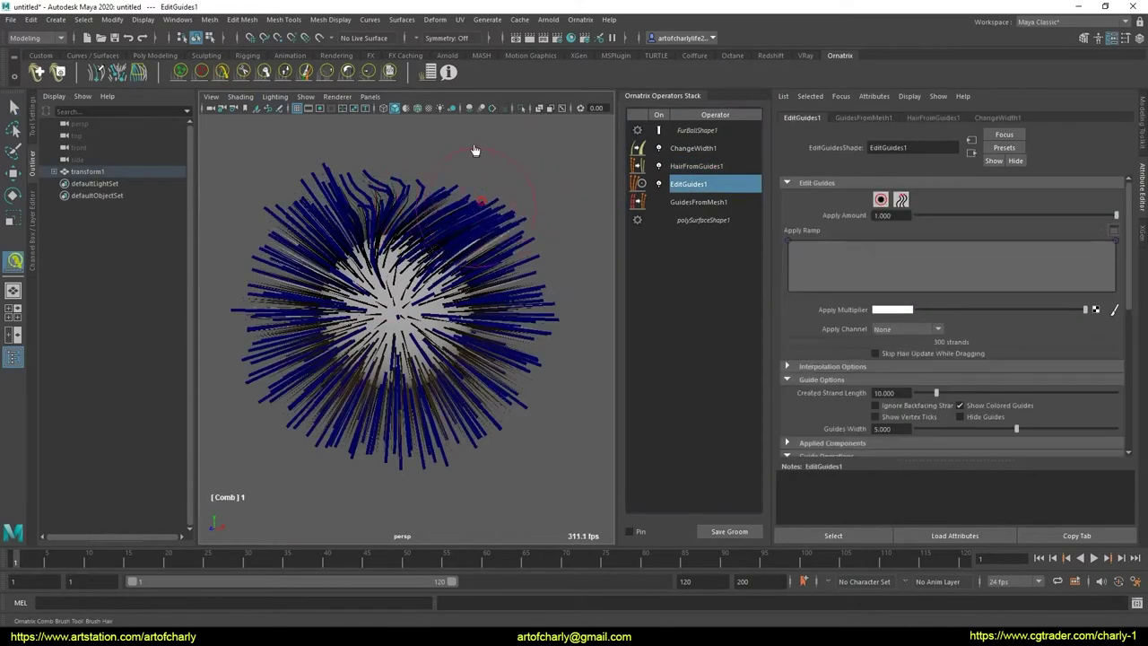
- Comb the guides into swirls and lengthen the hairs on the left side
{"action": "left_click_drag", "start_coordinate": [484, 176], "coordinate": [386, 252]}
{"action": "mouse_move", "coordinate": [409, 149]}
{"action": "left_mouse_down", "text": "alt"}
{"action": "mouse_move", "coordinate": [377, 256]}
{"action": "mouse_move", "coordinate": [313, 259]}
{"action": "mouse_move", "coordinate": [457, 327]}
{"action": "mouse_move", "coordinate": [487, 180]}
{"action": "mouse_move", "coordinate": [342, 346]}
{"action": "mouse_move", "coordinate": [374, 231]}
{"action": "mouse_move", "coordinate": [249, 259]}
{"action": "mouse_move", "coordinate": [342, 424]}
{"action": "mouse_move", "coordinate": [569, 390]}
{"action": "mouse_move", "coordinate": [487, 256]}
{"action": "left_mouse_up", "text": "alt"}
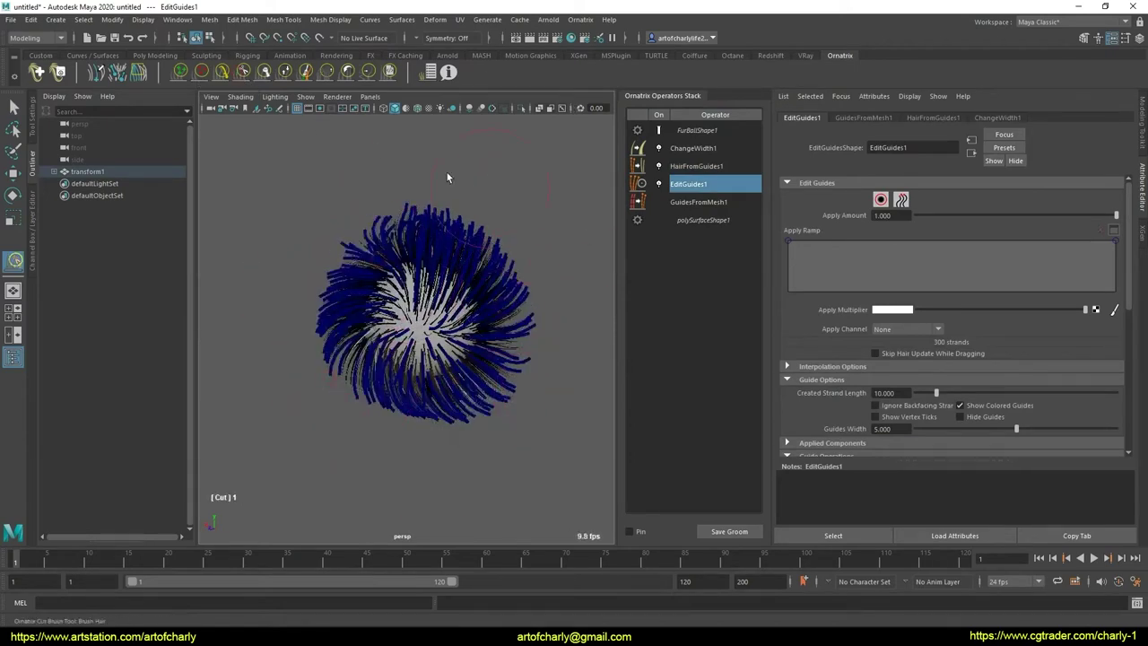
{"action": "left_click_drag", "start_coordinate": [447, 173], "coordinate": [526, 323]}
{"action": "left_click", "coordinate": [284, 75]}
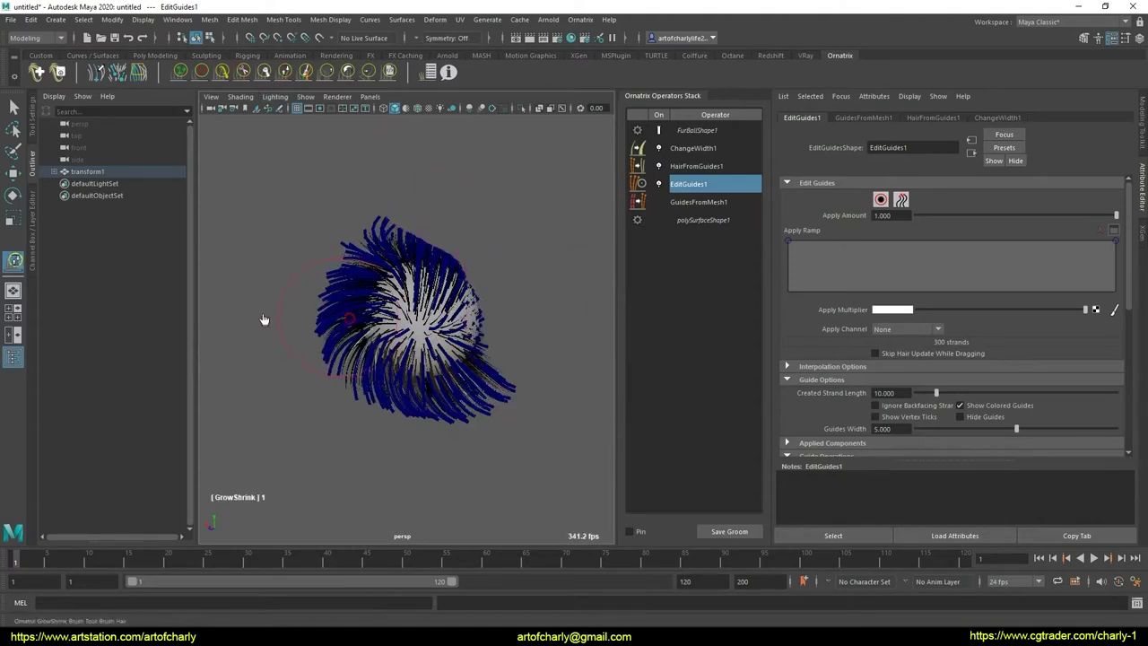
{"action": "mouse_move", "coordinate": [261, 320]}
{"action": "left_mouse_down"}
{"action": "mouse_move", "coordinate": [385, 215]}
{"action": "mouse_move", "coordinate": [344, 346]}
{"action": "mouse_move", "coordinate": [314, 212]}
{"action": "left_mouse_up"}
{"action": "left_click", "coordinate": [222, 71]}
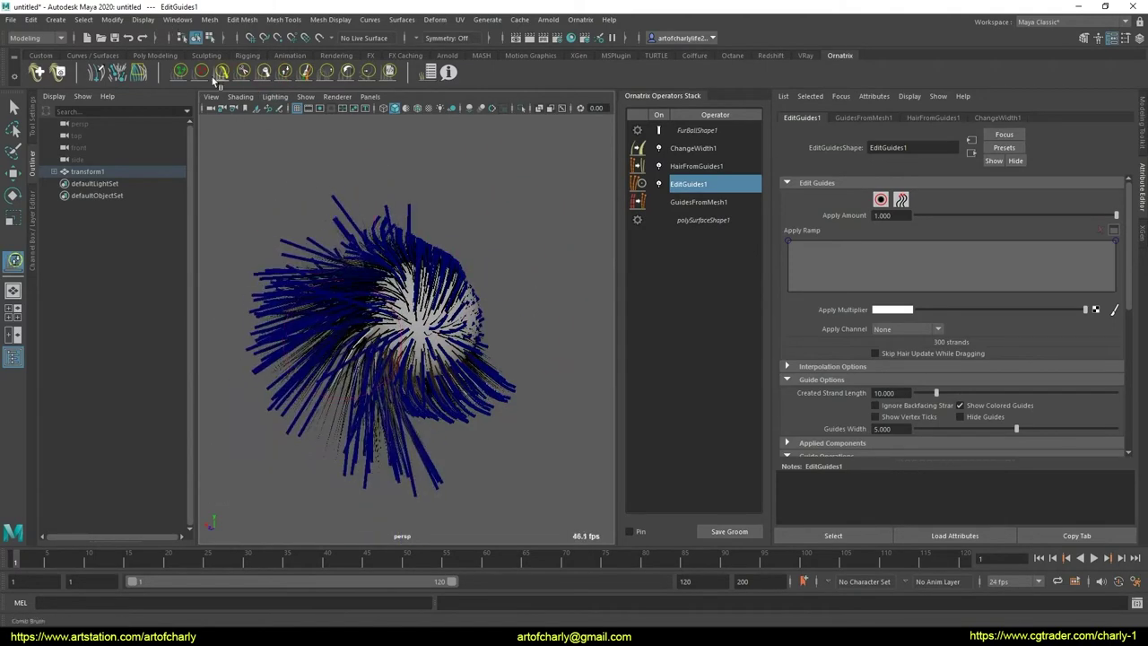
{"action": "middle_click_drag", "start_coordinate": [320, 218], "coordinate": [471, 476], "text": "alt"}
{"action": "left_click_drag", "start_coordinate": [471, 470], "coordinate": [379, 380]}
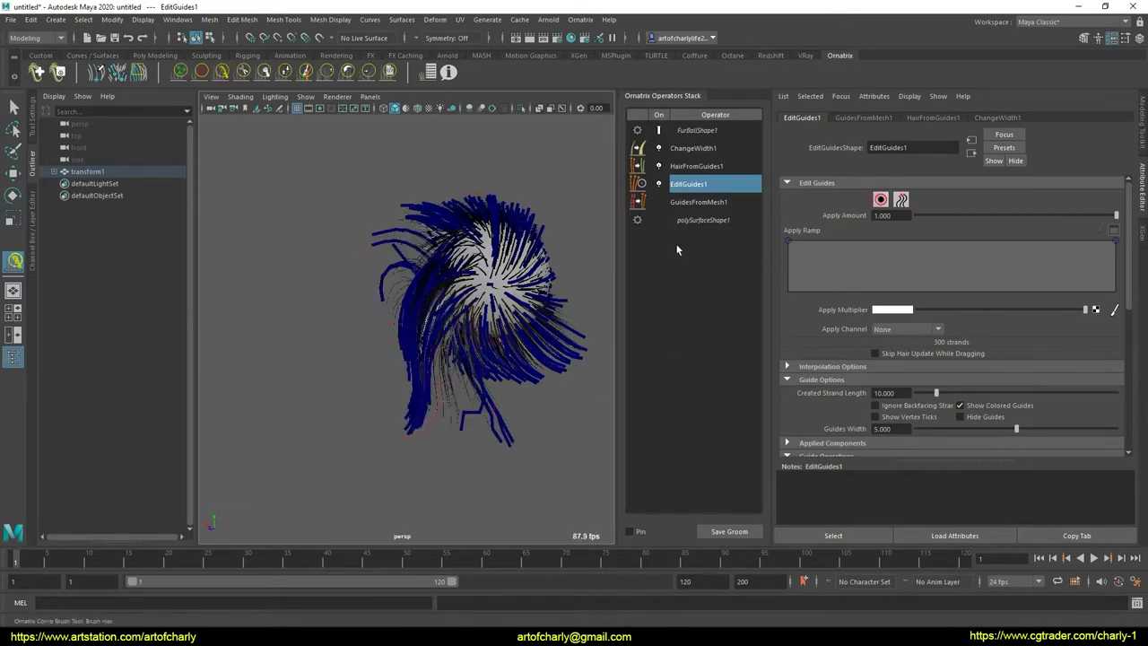
- Select the 69 lower-left strands, shorten them, and clump them with the DemoClump brush
{"action": "left_click", "coordinate": [881, 199]}
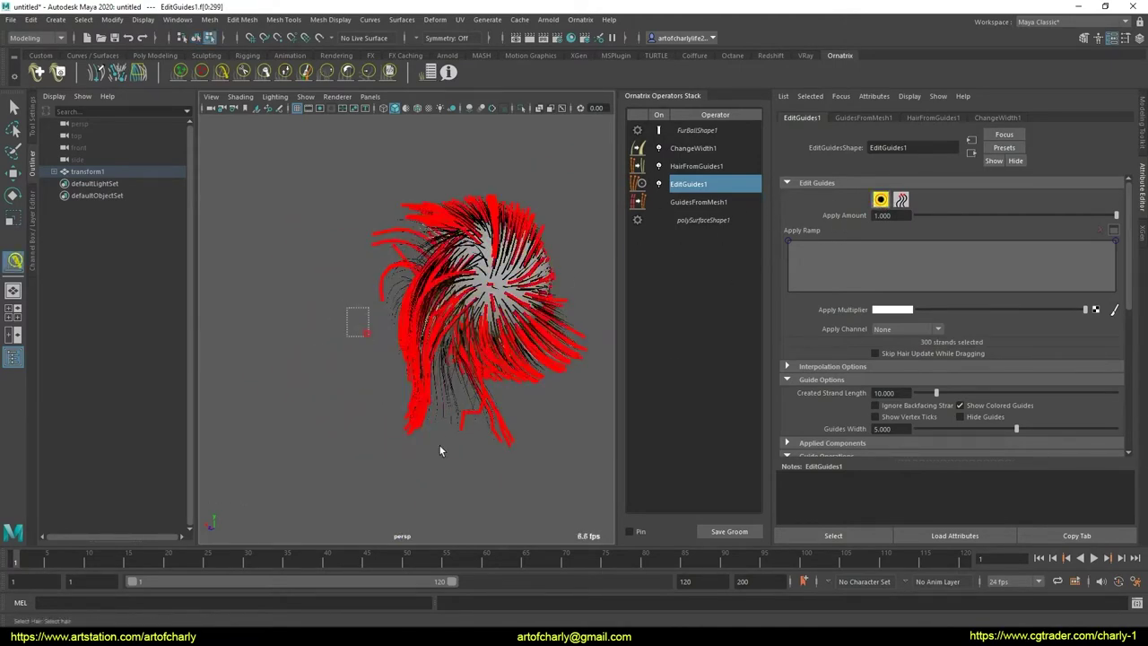
{"action": "mouse_move", "coordinate": [356, 320]}
{"action": "left_mouse_down"}
{"action": "mouse_move", "coordinate": [439, 444]}
{"action": "mouse_move", "coordinate": [408, 413]}
{"action": "mouse_move", "coordinate": [538, 418]}
{"action": "left_mouse_up"}
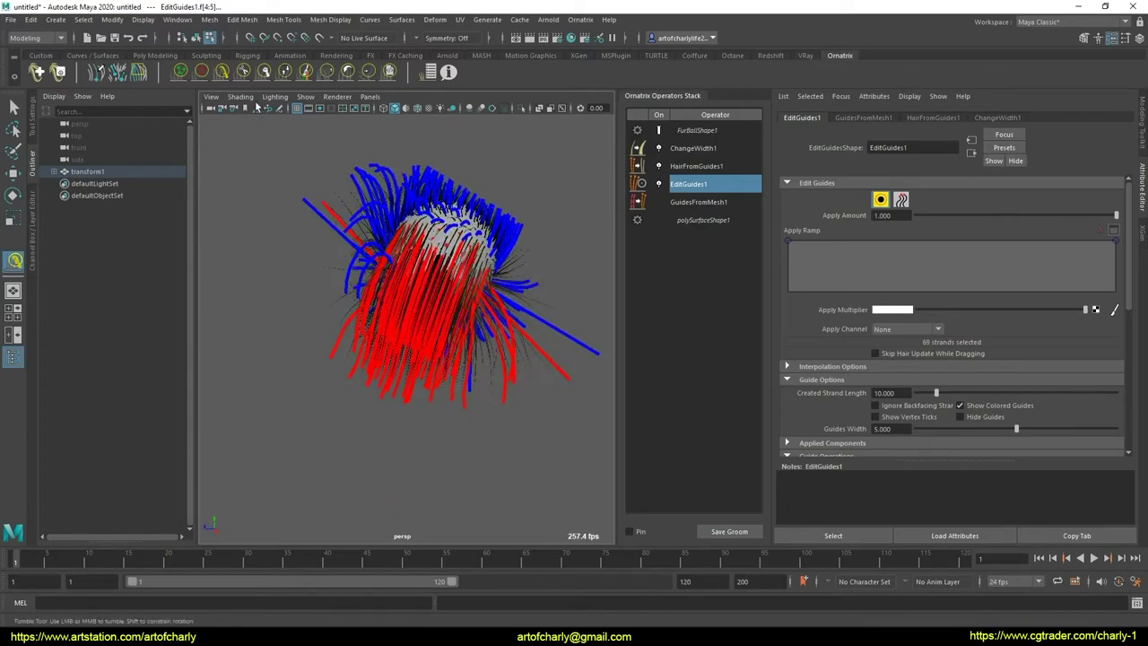
{"action": "left_click", "coordinate": [242, 72]}
{"action": "mouse_move", "coordinate": [327, 374]}
{"action": "left_mouse_down"}
{"action": "mouse_move", "coordinate": [350, 384]}
{"action": "mouse_move", "coordinate": [296, 419]}
{"action": "left_mouse_up"}
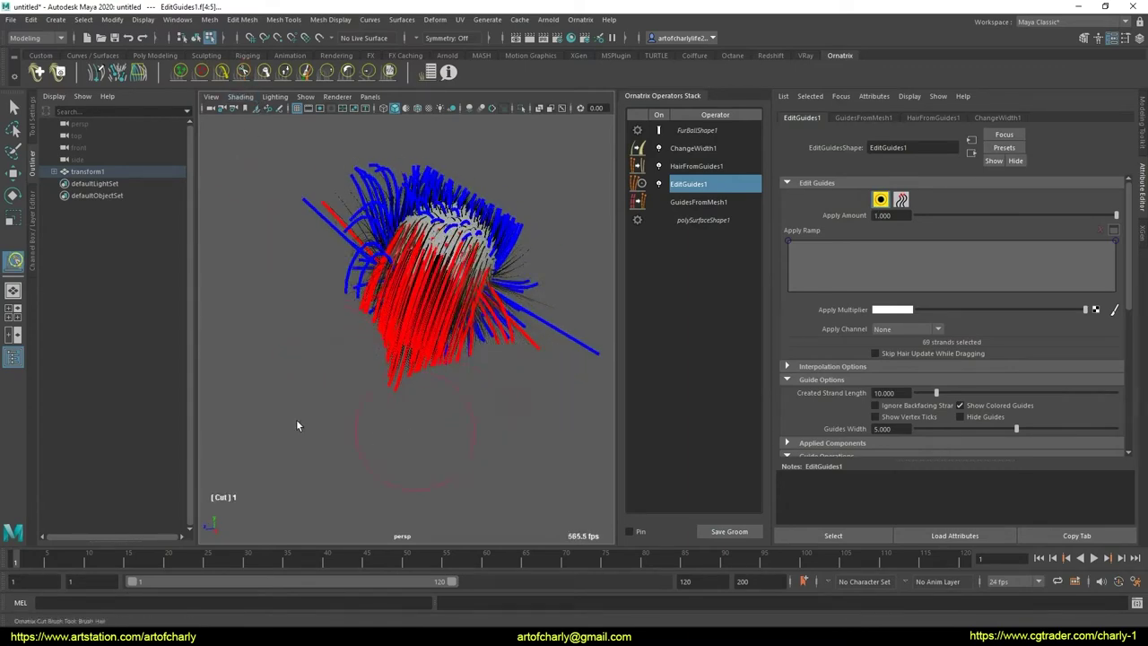
{"action": "left_click", "coordinate": [390, 72]}
{"action": "left_click", "coordinate": [33, 126]}
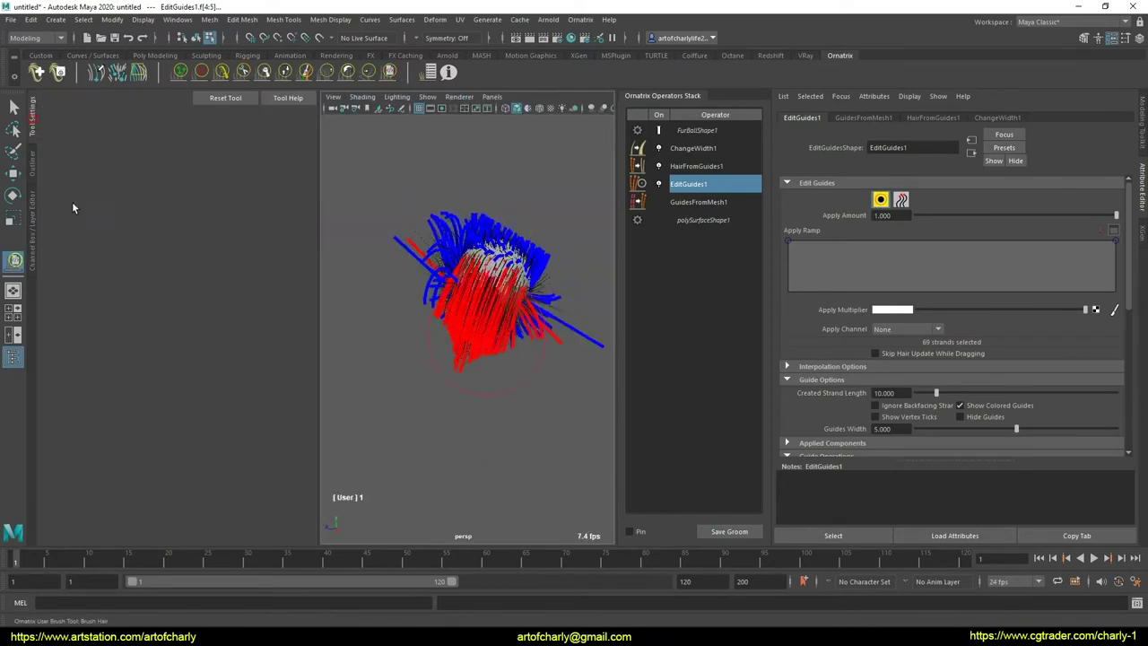
{"action": "left_click", "coordinate": [180, 536]}
{"action": "left_click", "coordinate": [153, 554]}
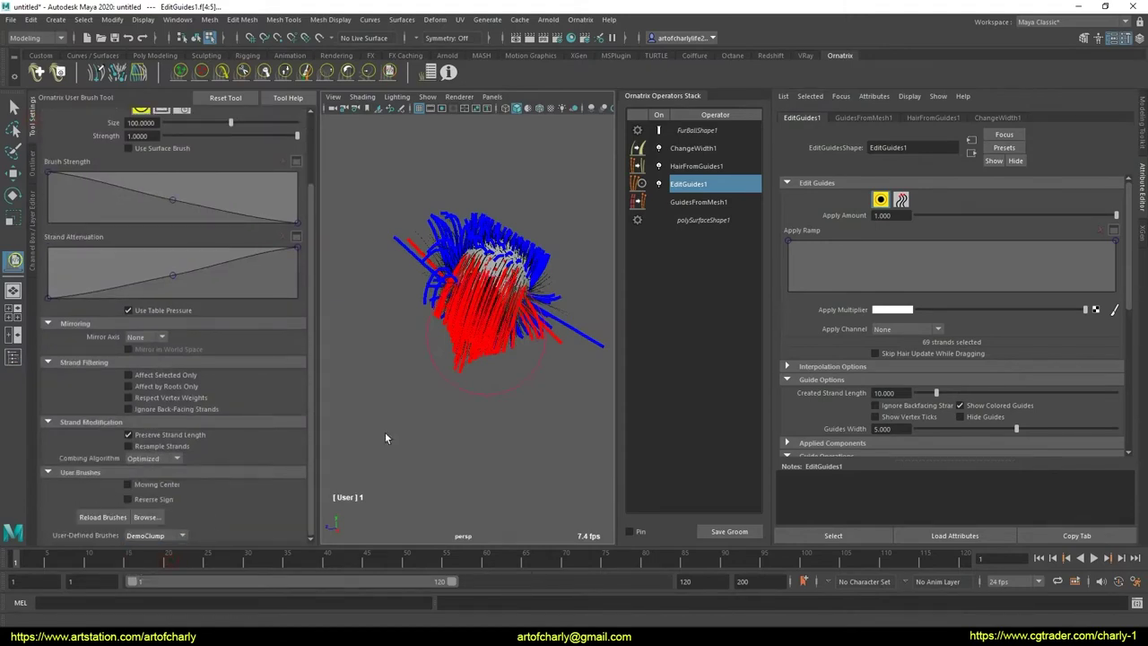
{"action": "mouse_move", "coordinate": [385, 432]}
{"action": "left_mouse_down"}
{"action": "mouse_move", "coordinate": [448, 379]}
{"action": "mouse_move", "coordinate": [415, 415]}
{"action": "mouse_move", "coordinate": [407, 347]}
{"action": "left_mouse_up"}
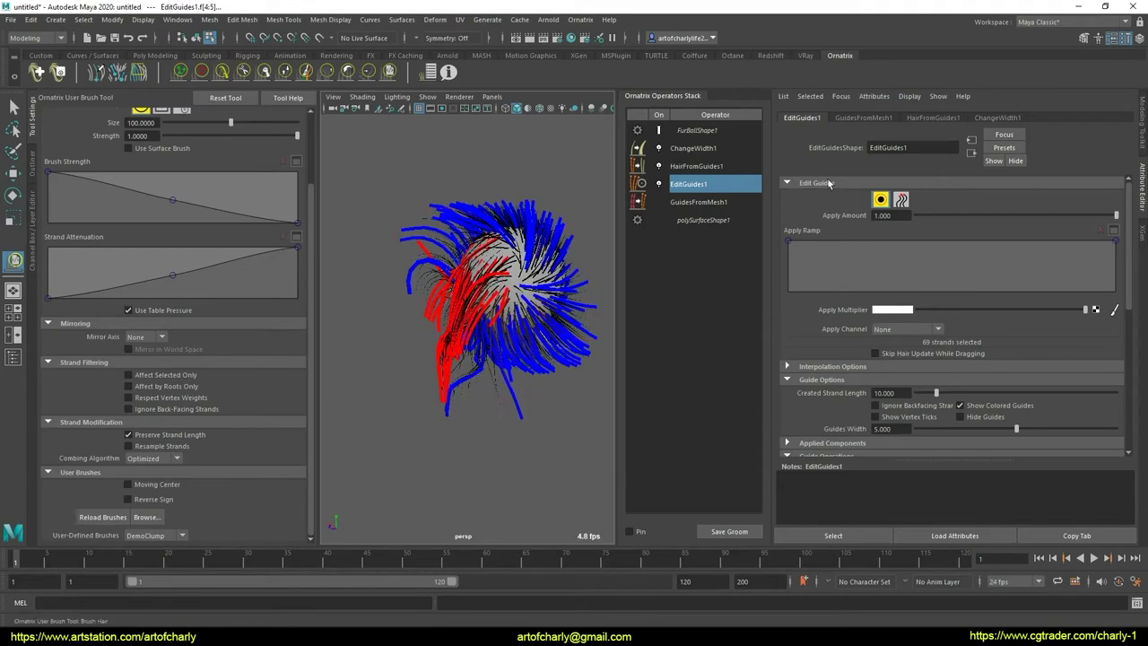
{"action": "left_click", "coordinate": [696, 166]}
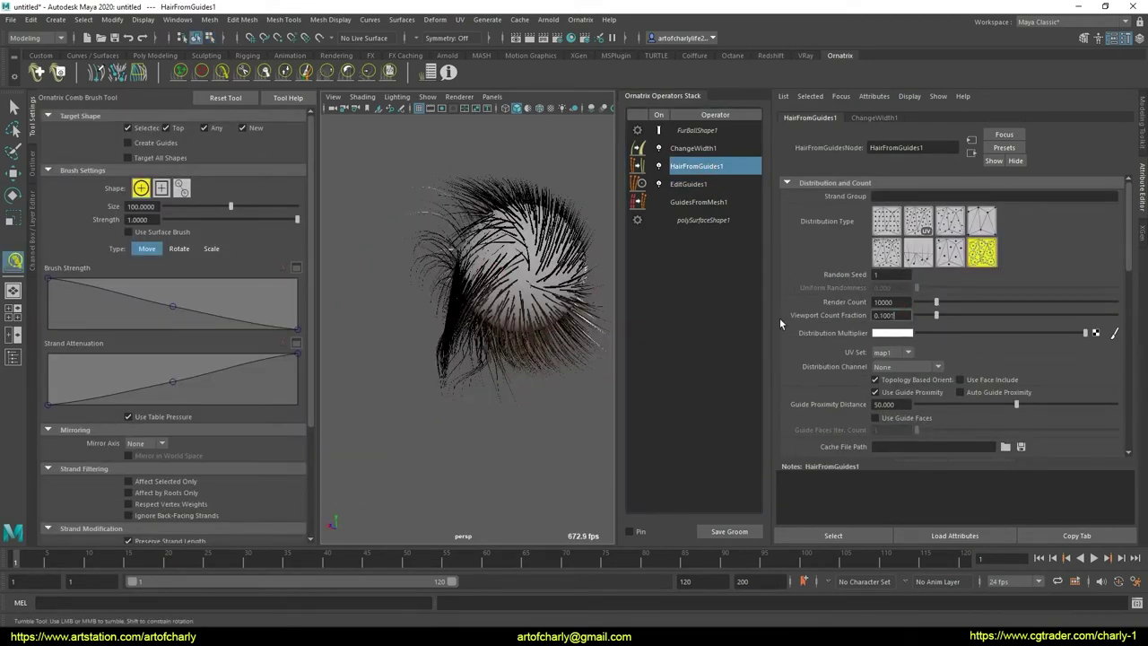
- Set HairFromGuides1 Viewport Count Fraction to 1 and select FurBallShape1
{"action": "type", "text": "1"}
{"action": "key", "text": "Return"}
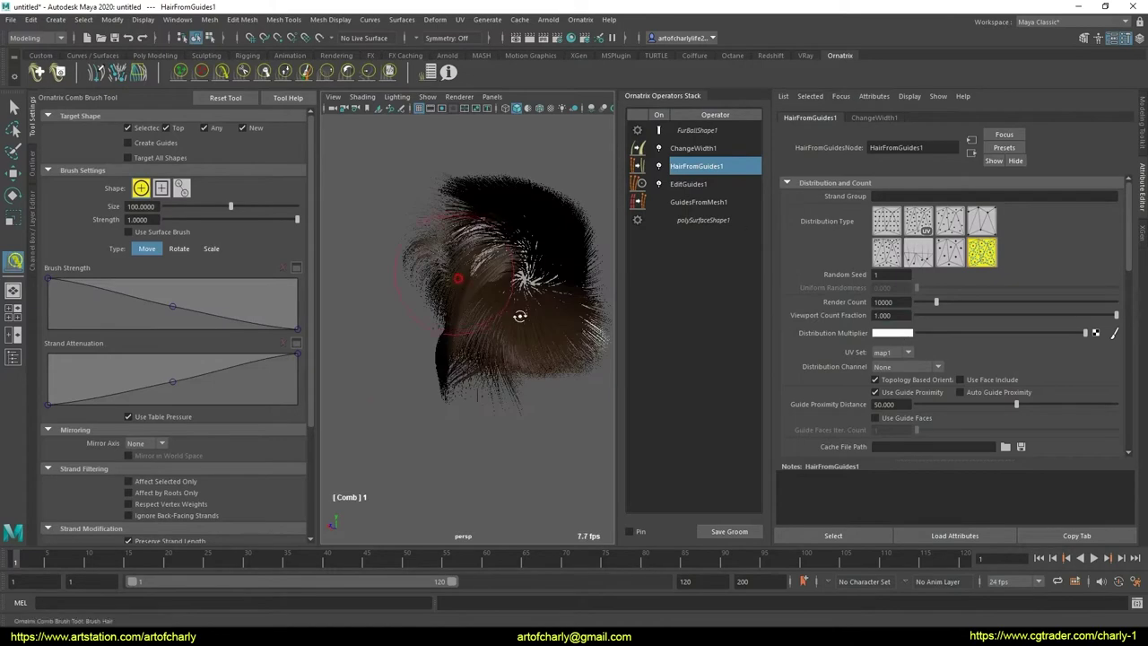
{"action": "mouse_move", "coordinate": [518, 313]}
{"action": "left_mouse_down", "text": "alt"}
{"action": "mouse_move", "coordinate": [482, 315]}
{"action": "mouse_move", "coordinate": [462, 289]}
{"action": "left_mouse_up", "text": "alt"}
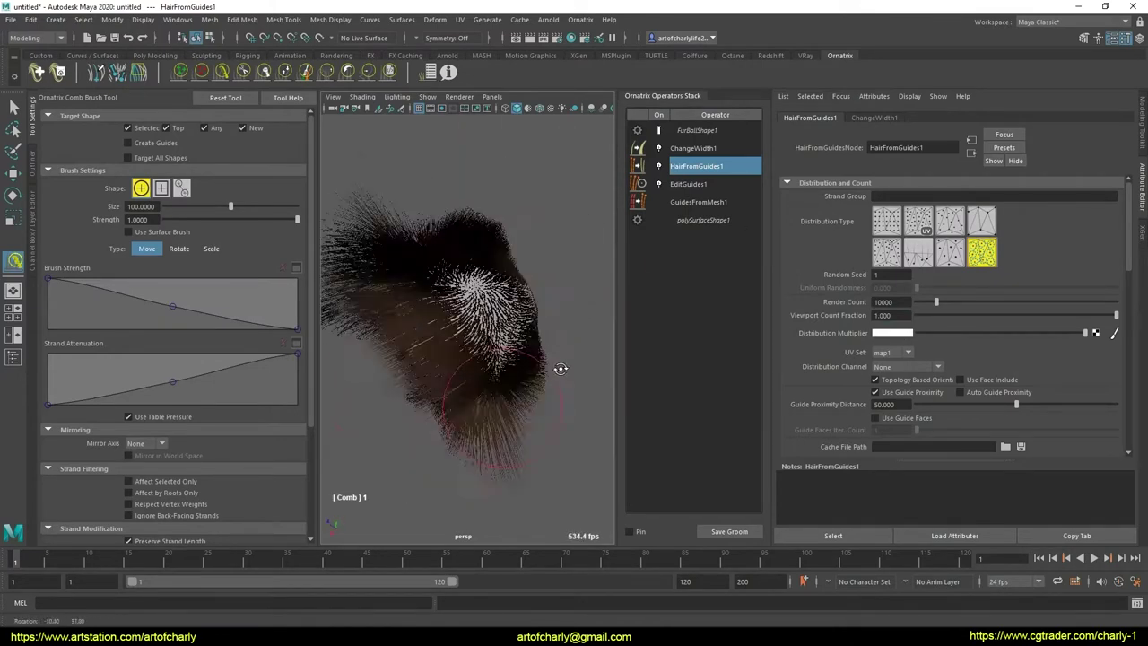
{"action": "left_click_drag", "start_coordinate": [427, 375], "coordinate": [4, 103], "text": "alt"}
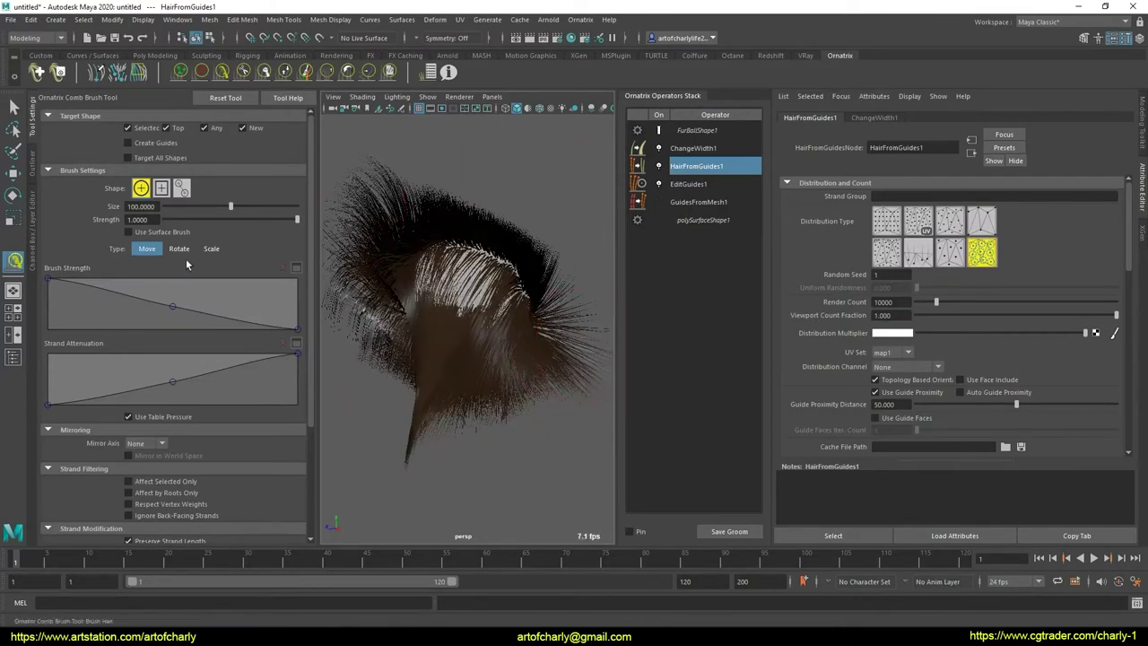
{"action": "left_click", "coordinate": [704, 132]}
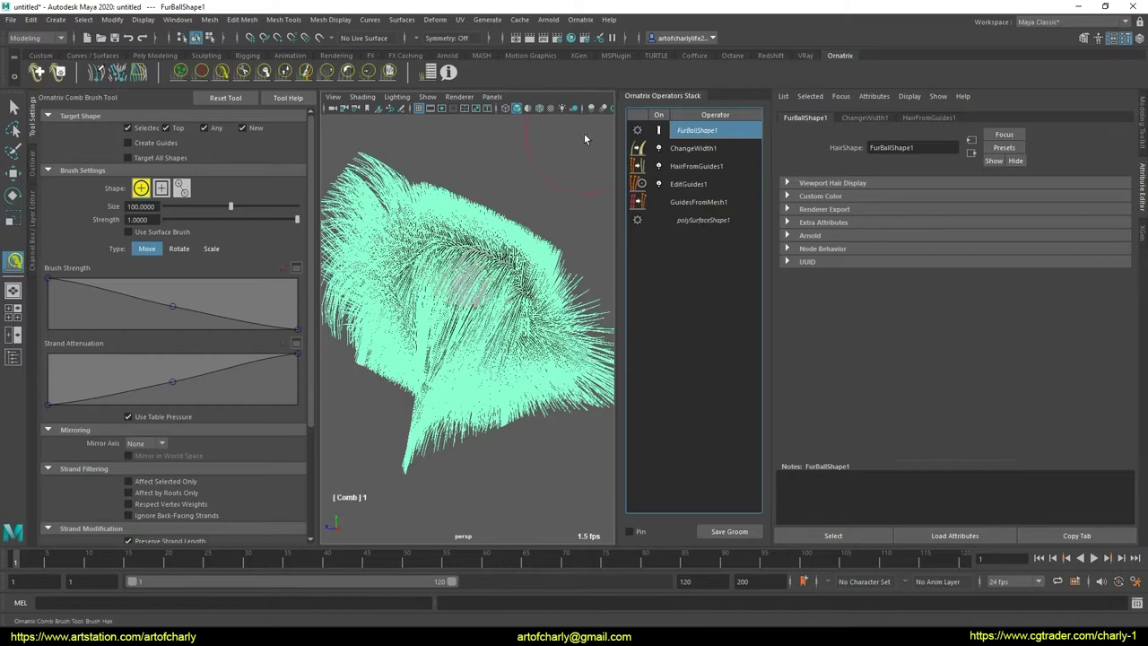
{"action": "left_click", "coordinate": [10, 19]}
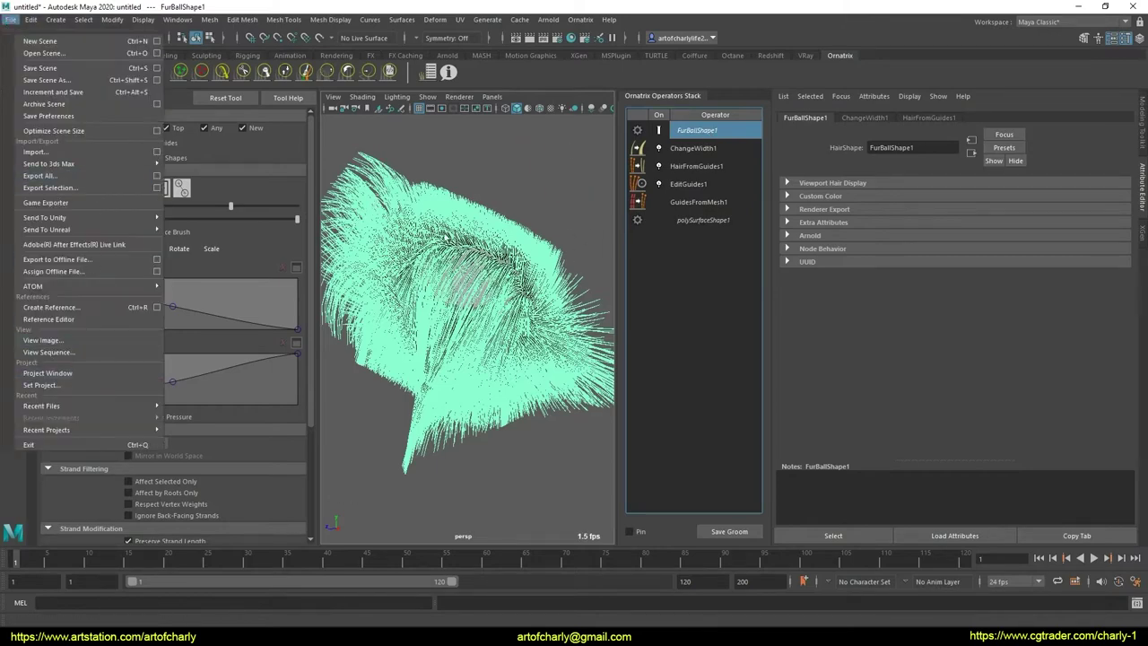
- Select FurBallShape1 and set the Export Selection up axis to Y
{"action": "key", "text": "Escape"}
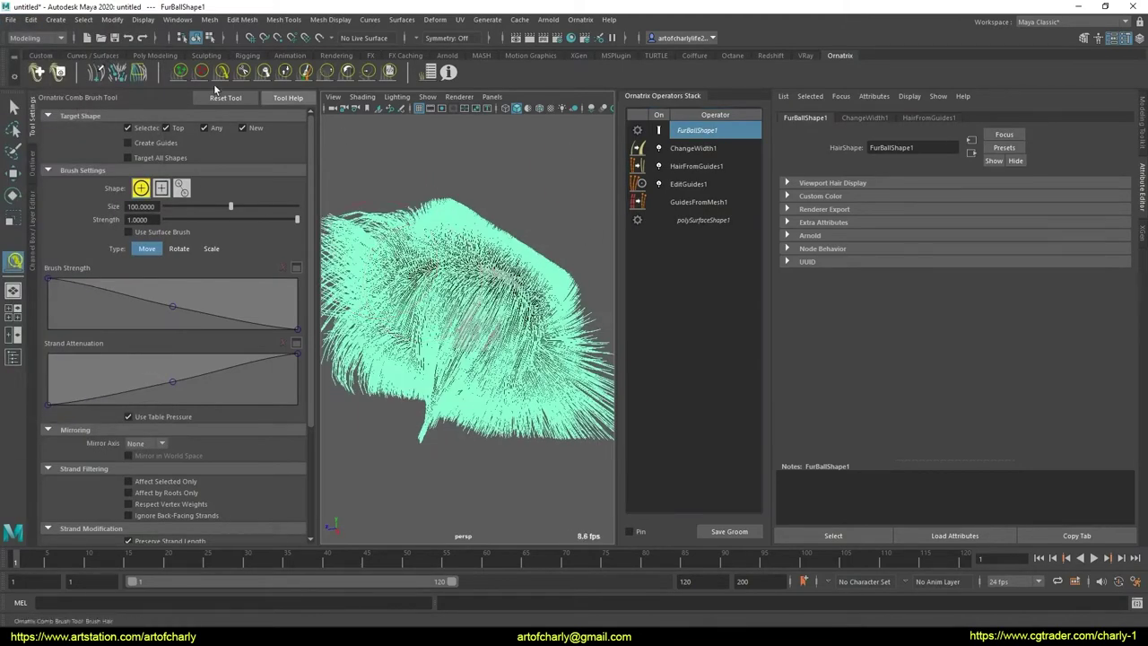
{"action": "left_click", "coordinate": [223, 73]}
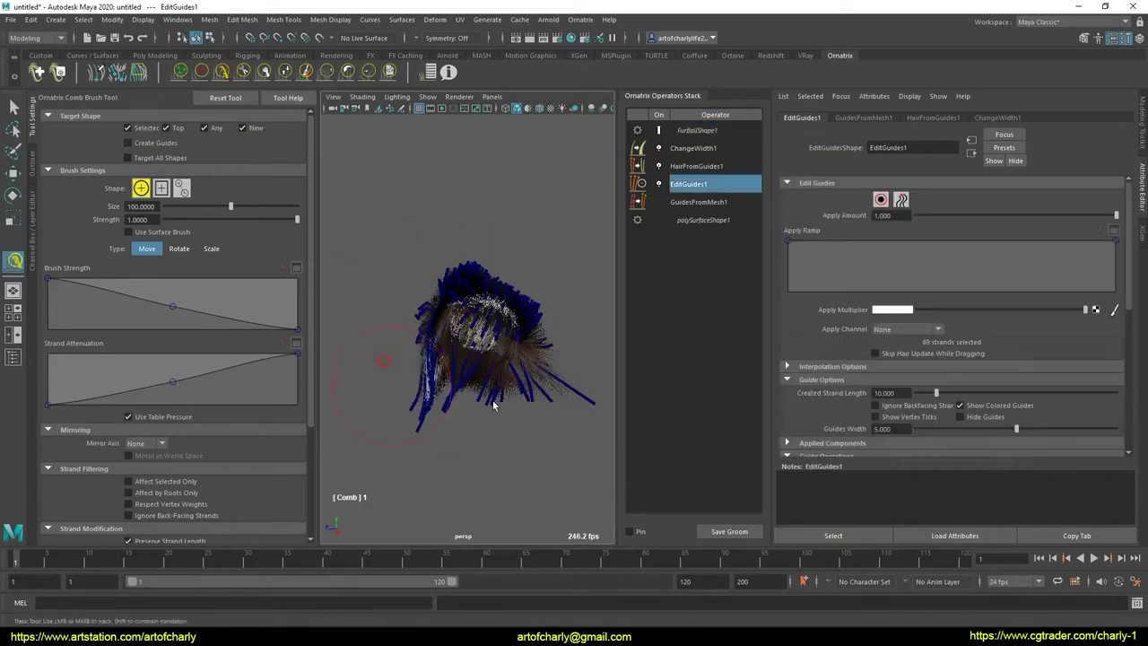
{"action": "left_click", "coordinate": [709, 131]}
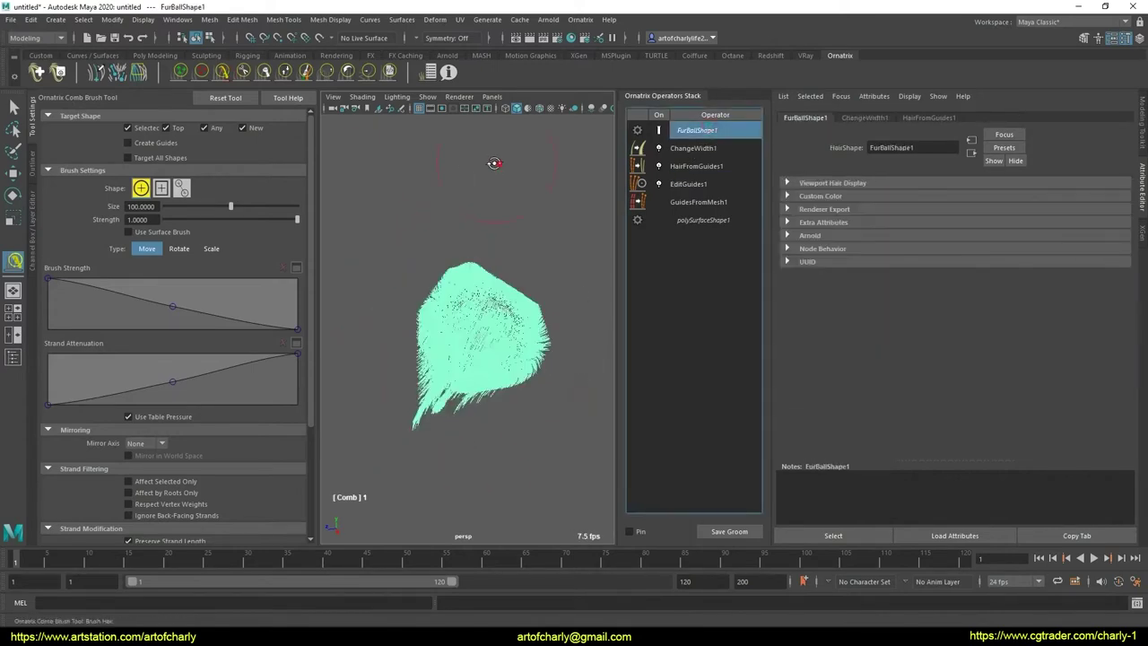
{"action": "left_click", "coordinate": [10, 19]}
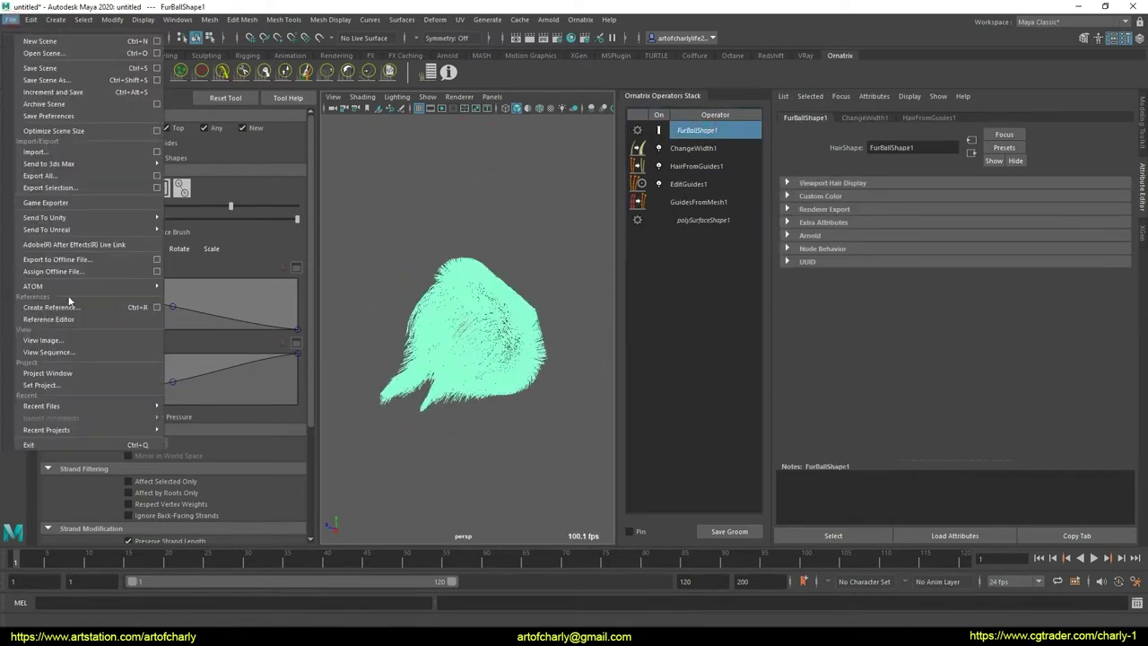
{"action": "left_click", "coordinate": [165, 189]}
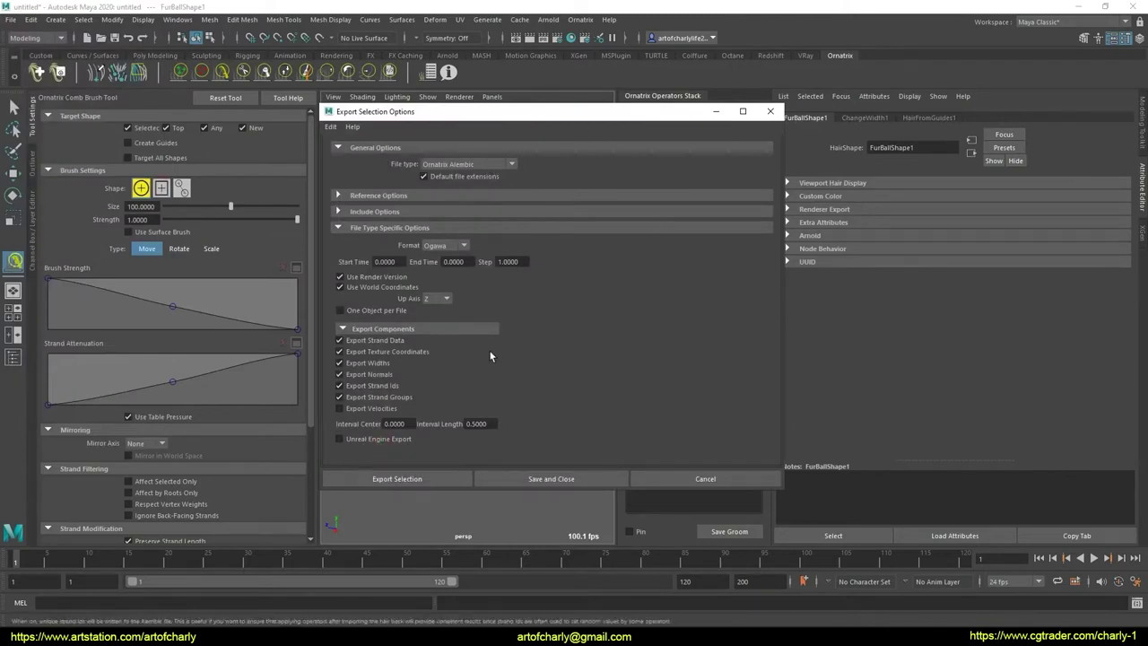
{"action": "left_click", "coordinate": [436, 324]}
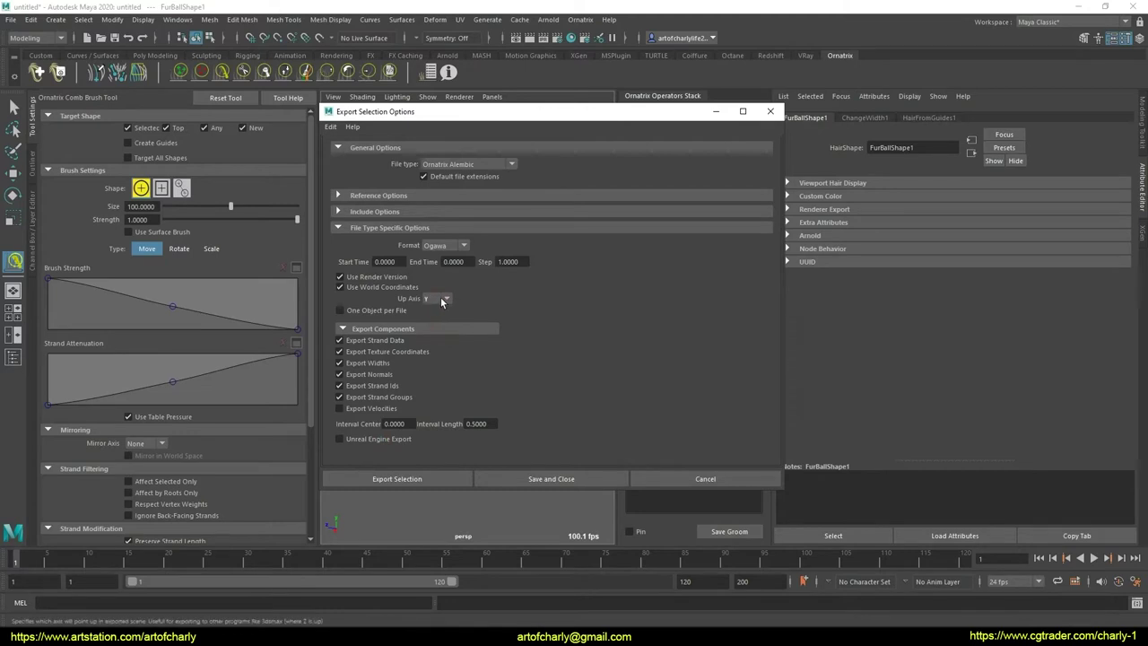
{"action": "left_click_drag", "start_coordinate": [463, 111], "coordinate": [533, 123]}
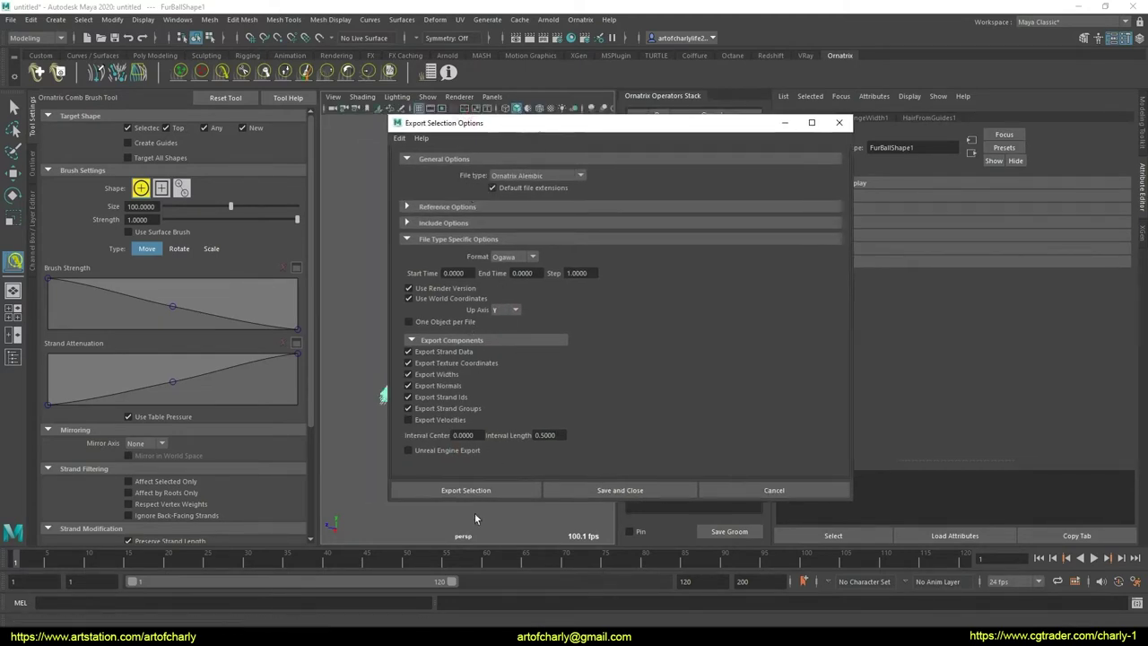
- Export the selection to fur_test_.abc on the desktop, replacing the existing file
{"action": "left_click", "coordinate": [465, 490]}
{"action": "left_click", "coordinate": [55, 219]}
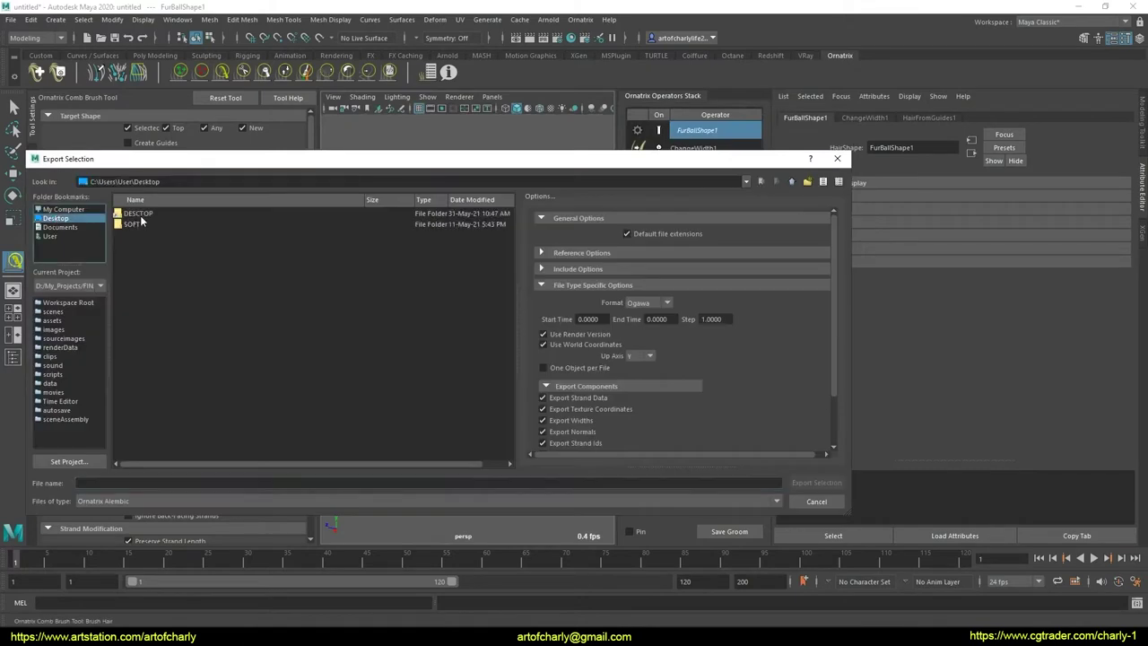
{"action": "left_click", "coordinate": [187, 484]}
{"action": "type", "text": "sofur"}
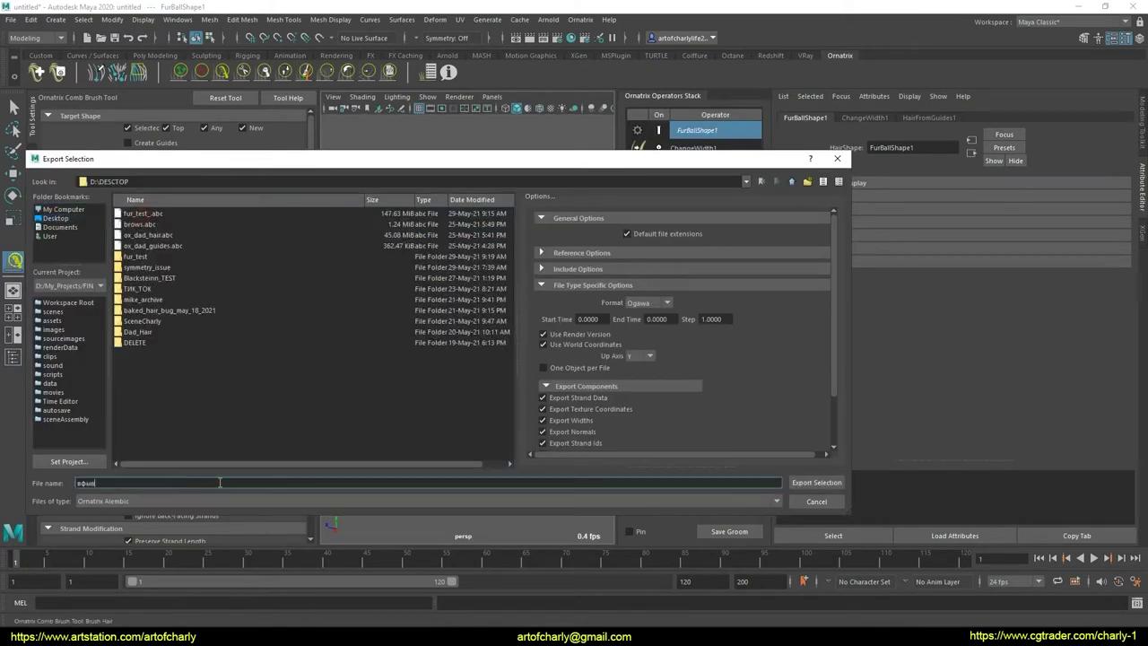
{"action": "double_click", "coordinate": [146, 214]}
{"action": "left_click", "coordinate": [412, 355]}
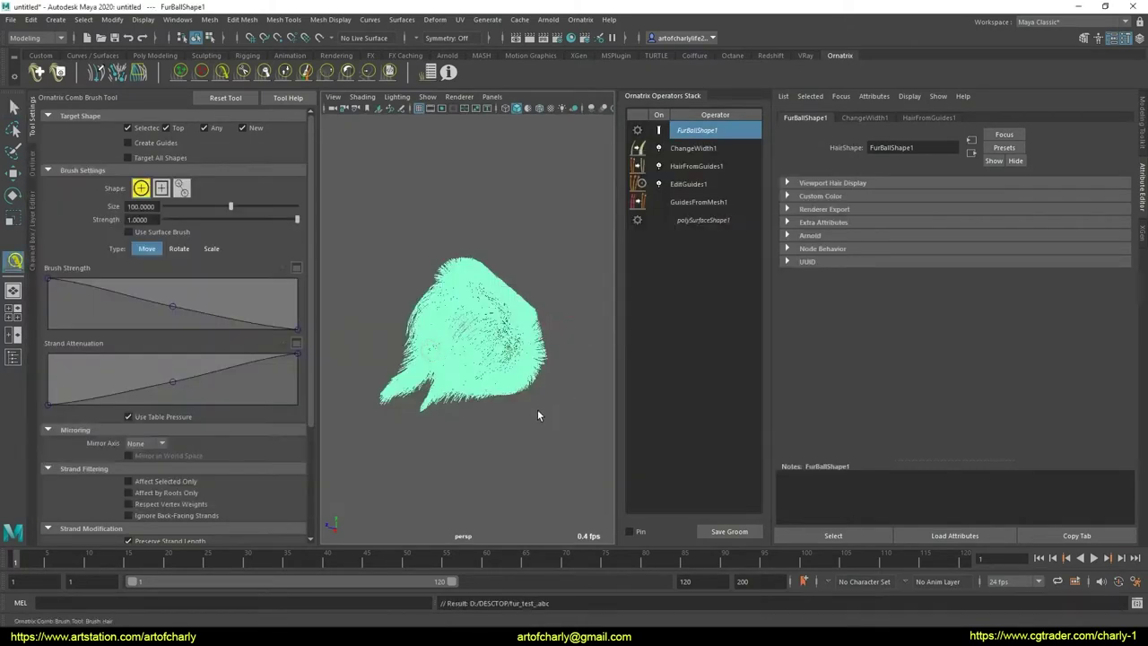
{"action": "scroll", "coordinate": [485, 305], "scroll_direction": "up", "scroll_amount": 3}
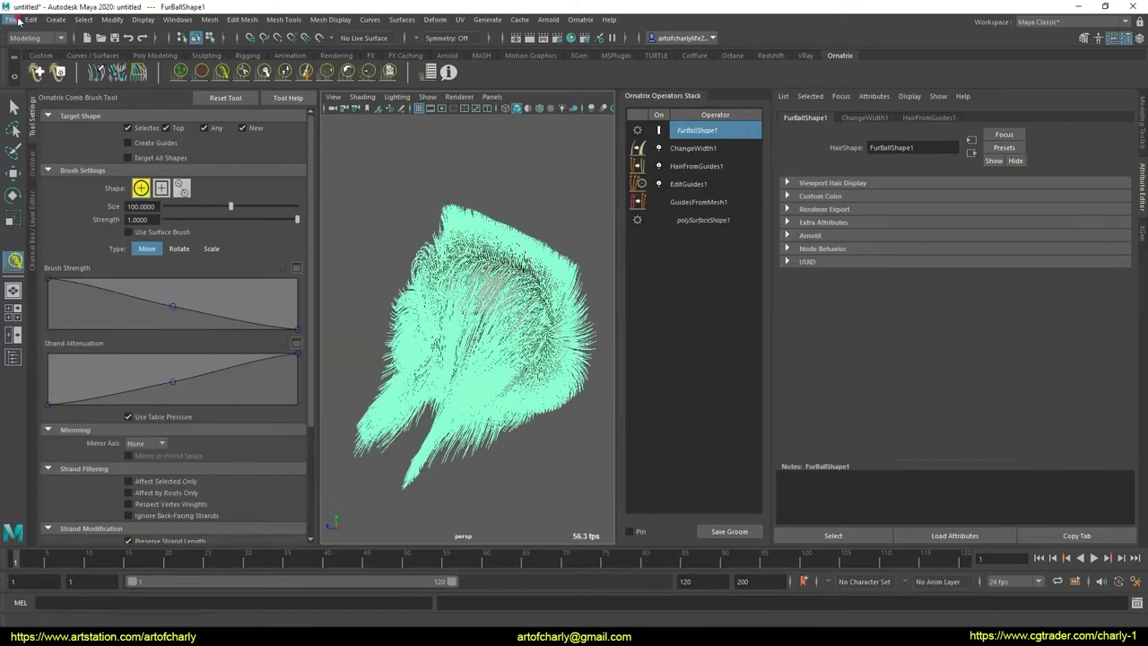
- Start a new empty scene, discarding unsaved changes
{"action": "left_click", "coordinate": [18, 20]}
{"action": "left_click", "coordinate": [35, 32]}
{"action": "left_click", "coordinate": [574, 322]}
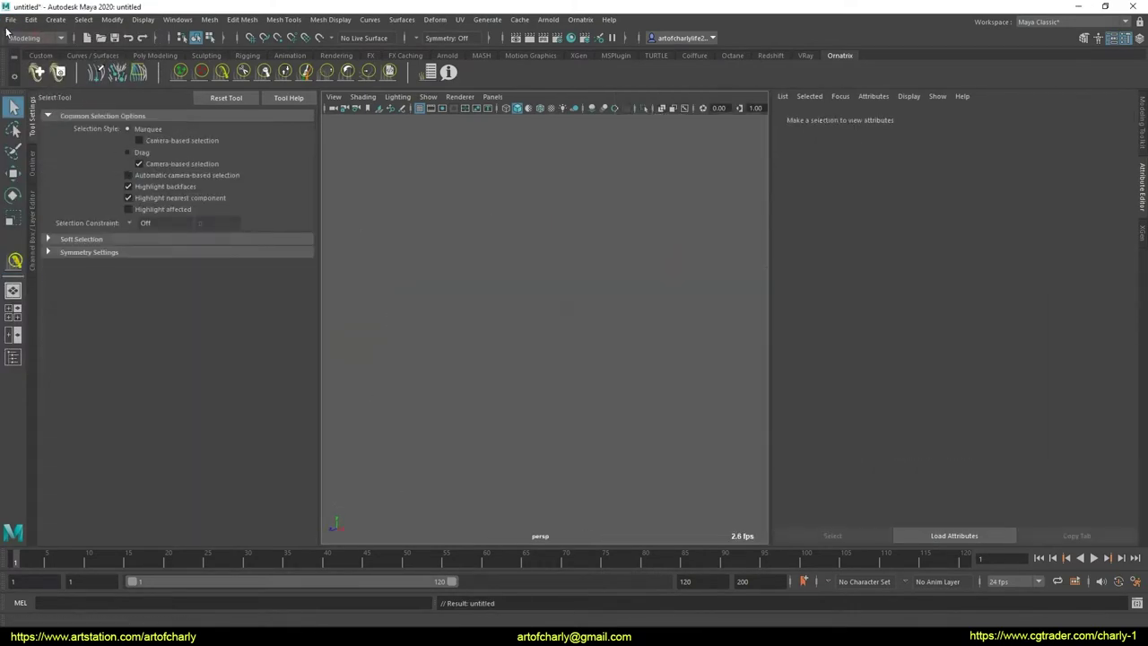
- Import fur_test_.abc from the desktop as Ornatrix Alembic and select the imported hair
{"action": "left_click", "coordinate": [10, 19]}
{"action": "left_click", "coordinate": [36, 151]}
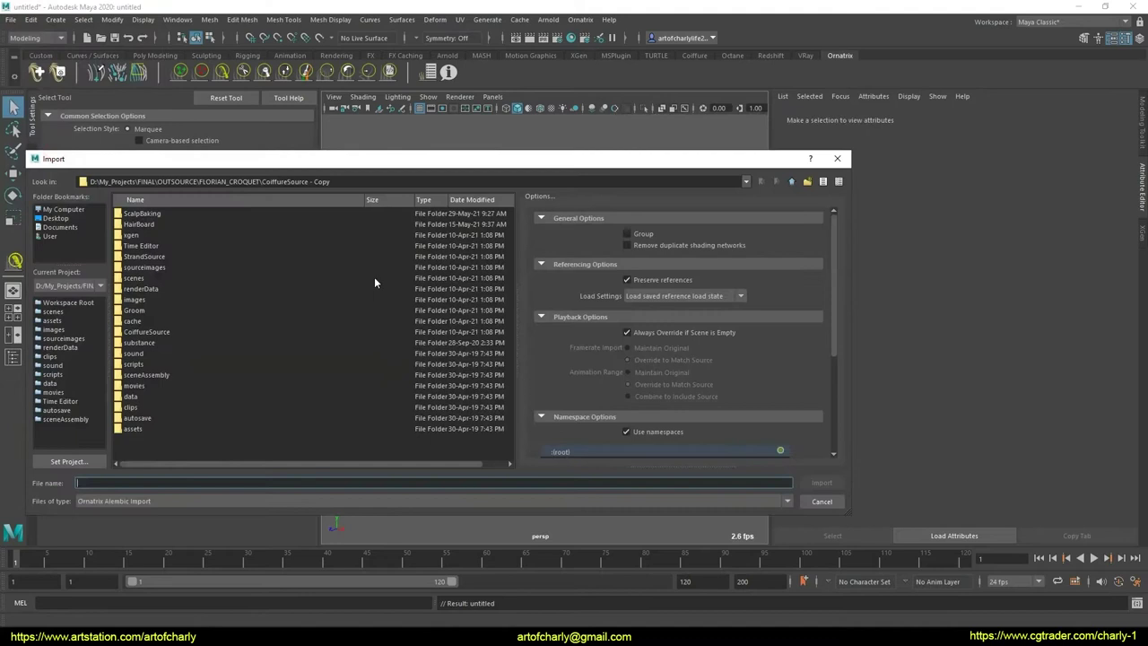
{"action": "left_click", "coordinate": [54, 218]}
{"action": "left_click", "coordinate": [150, 214]}
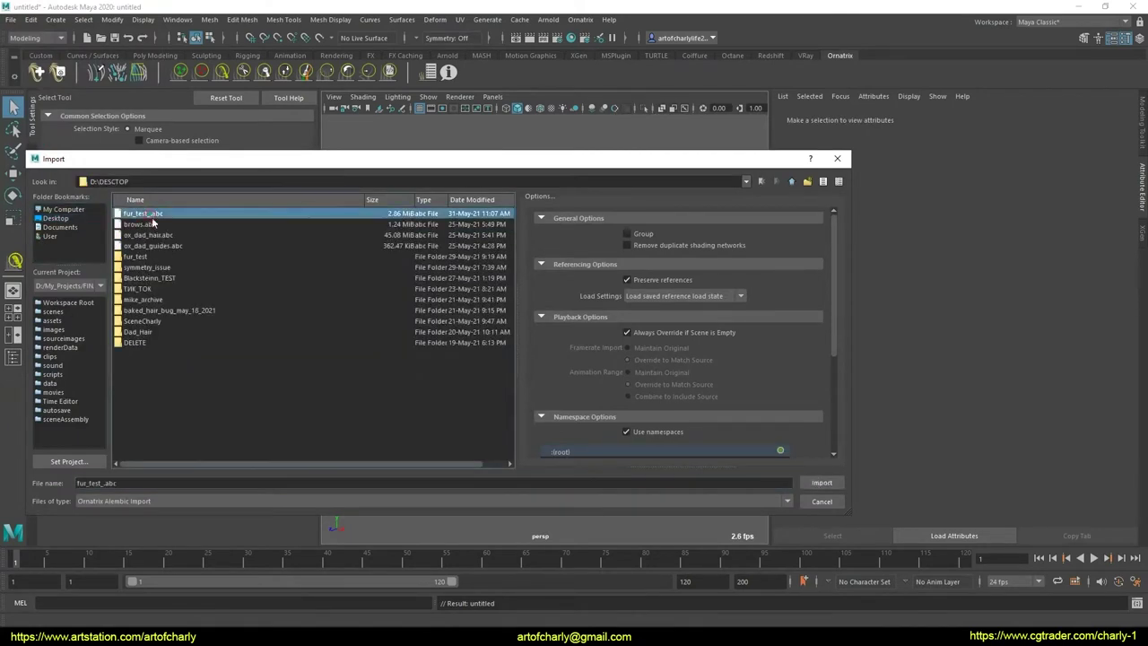
{"action": "left_click", "coordinate": [103, 501]}
{"action": "left_click", "coordinate": [146, 579]}
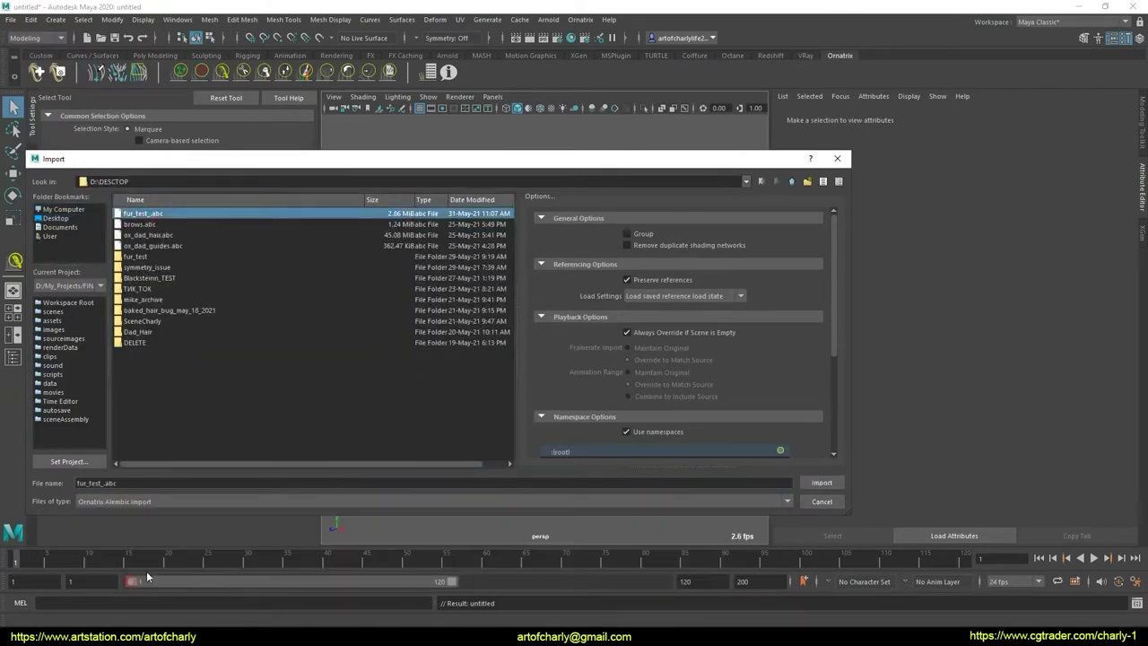
{"action": "left_click", "coordinate": [820, 483]}
{"action": "key", "text": "f"}
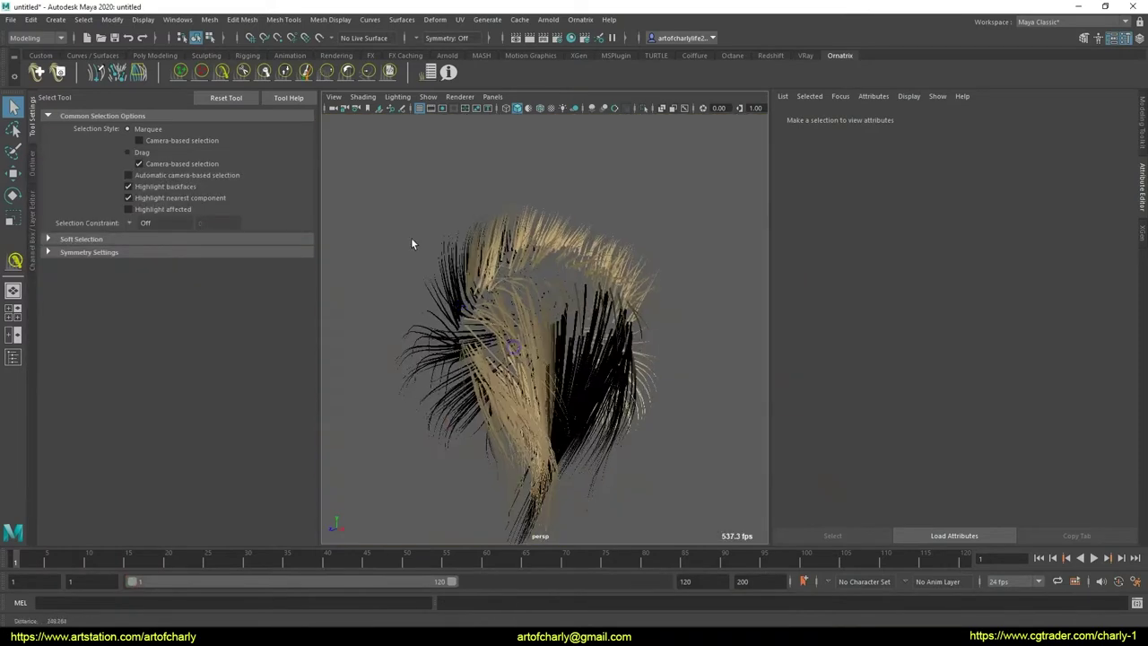
{"action": "mouse_move", "coordinate": [411, 236]}
{"action": "left_mouse_down", "text": "alt"}
{"action": "mouse_move", "coordinate": [628, 251]}
{"action": "mouse_move", "coordinate": [487, 332]}
{"action": "left_mouse_up", "text": "alt"}
{"action": "scroll", "coordinate": [538, 339], "scroll_direction": "up", "scroll_amount": 3}
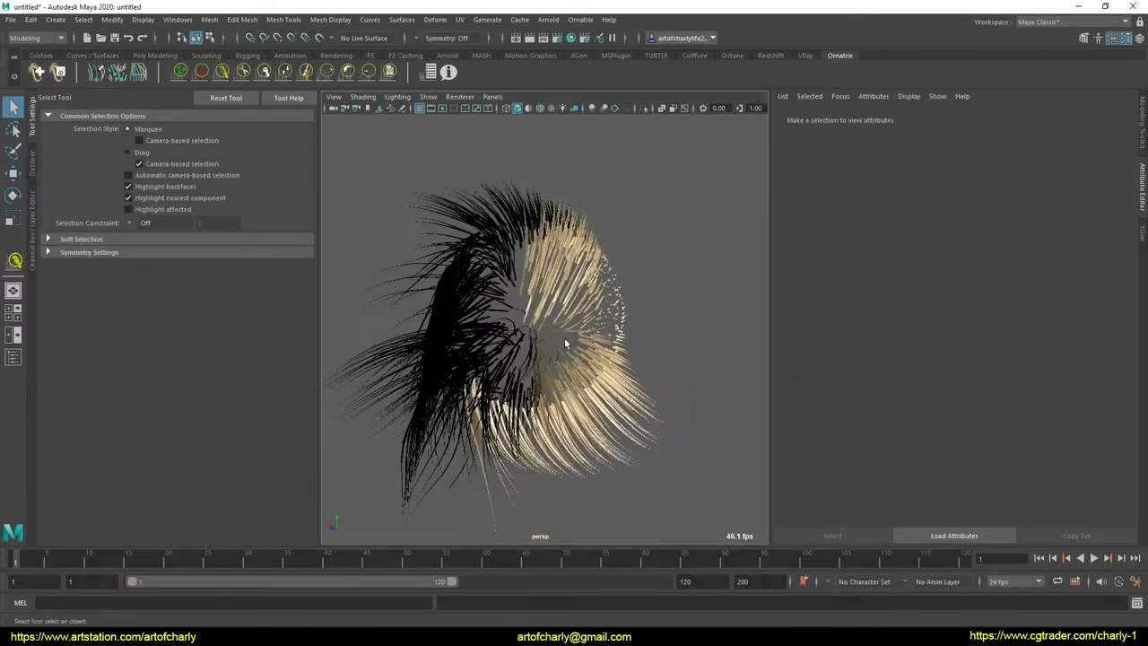
{"action": "mouse_move", "coordinate": [458, 224]}
{"action": "left_mouse_down", "text": "alt"}
{"action": "mouse_move", "coordinate": [600, 282]}
{"action": "mouse_move", "coordinate": [591, 257]}
{"action": "mouse_move", "coordinate": [620, 261]}
{"action": "mouse_move", "coordinate": [584, 332]}
{"action": "mouse_move", "coordinate": [557, 322]}
{"action": "left_mouse_up", "text": "alt"}
{"action": "left_click", "coordinate": [600, 283]}
- Create a polygon sphere from the hotbox Create > Polygon Primitives menu
{"action": "key", "text": "space"}
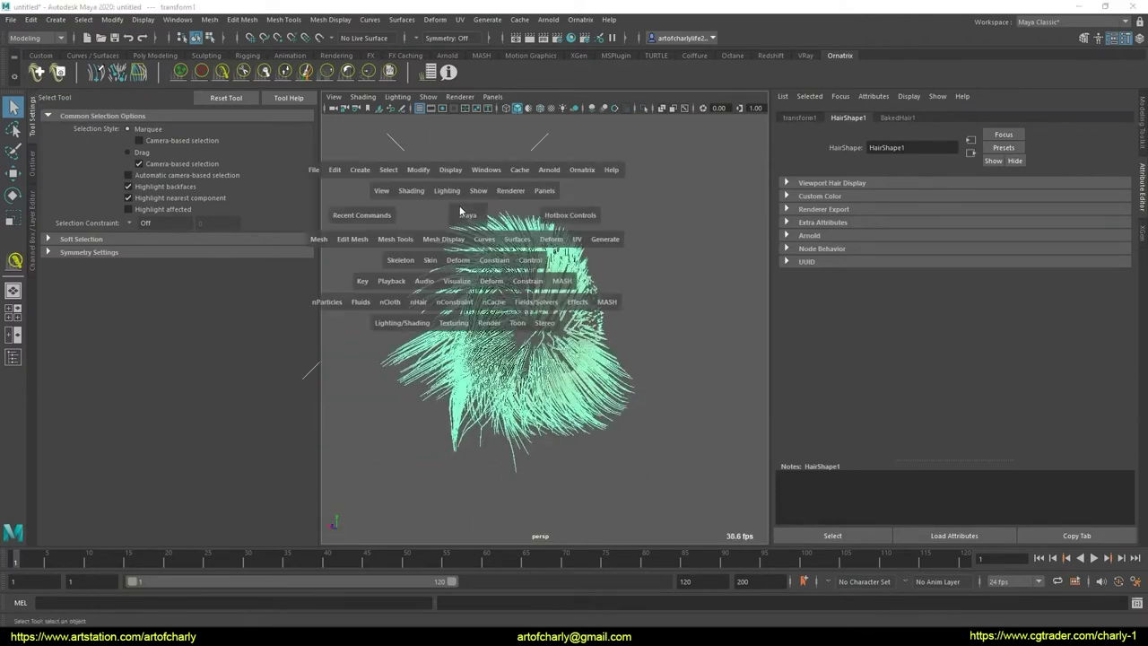
{"action": "left_click", "coordinate": [360, 176]}
{"action": "mouse_move", "coordinate": [361, 176]}
{"action": "left_mouse_down", "text": "alt"}
{"action": "mouse_move", "coordinate": [604, 223]}
{"action": "mouse_move", "coordinate": [423, 206]}
{"action": "left_mouse_up", "text": "alt"}
{"action": "key", "text": "space"}
{"action": "left_click", "coordinate": [312, 160]}
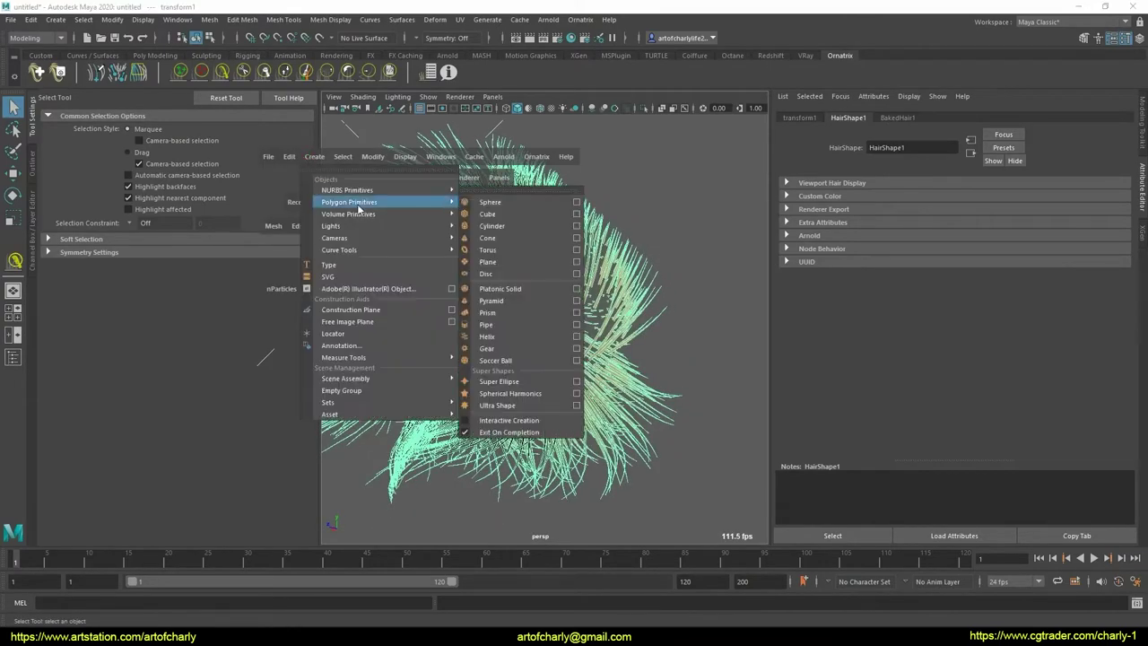
{"action": "left_click", "coordinate": [499, 204]}
{"action": "scroll", "coordinate": [538, 314], "scroll_direction": "down", "scroll_amount": 3}
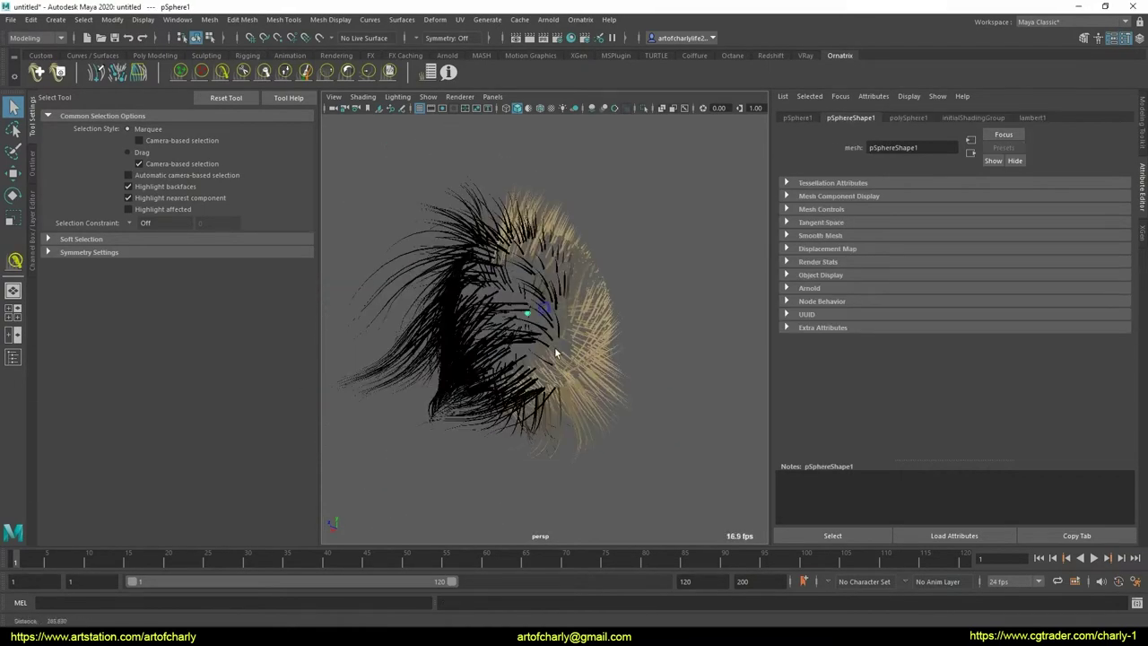
{"action": "scroll", "coordinate": [573, 393], "scroll_direction": "up", "scroll_amount": 4}
- Set the polySphere1 radius to about 46.4, then switch to the Move Tool
{"action": "left_click", "coordinate": [909, 117]}
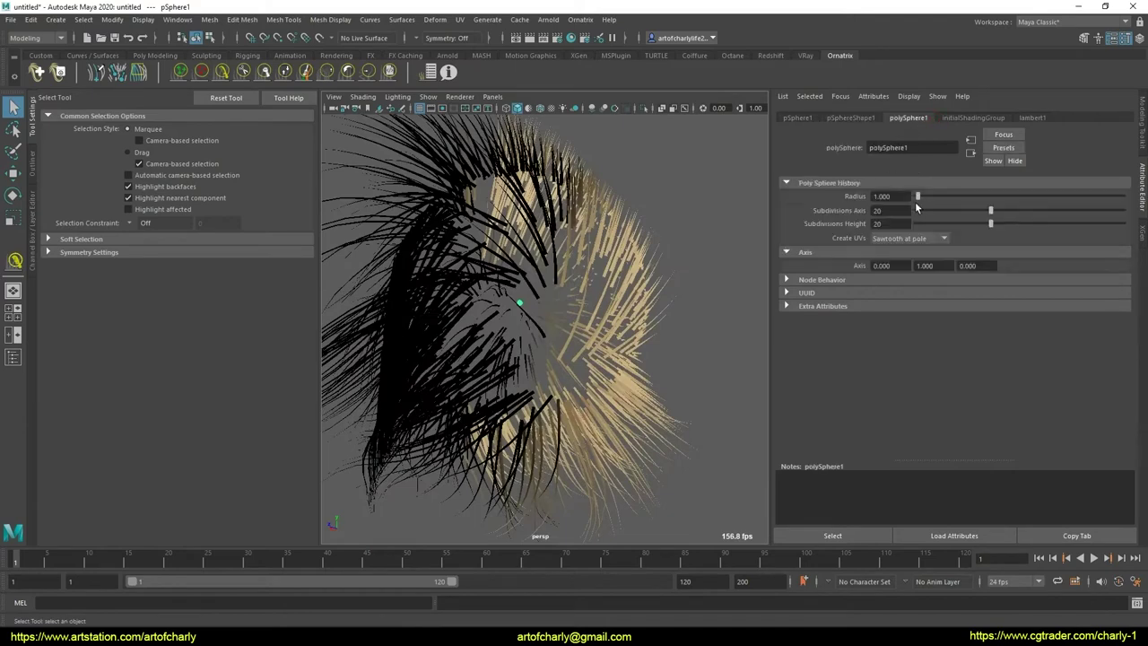
{"action": "left_click_drag", "start_coordinate": [928, 197], "coordinate": [1011, 196]}
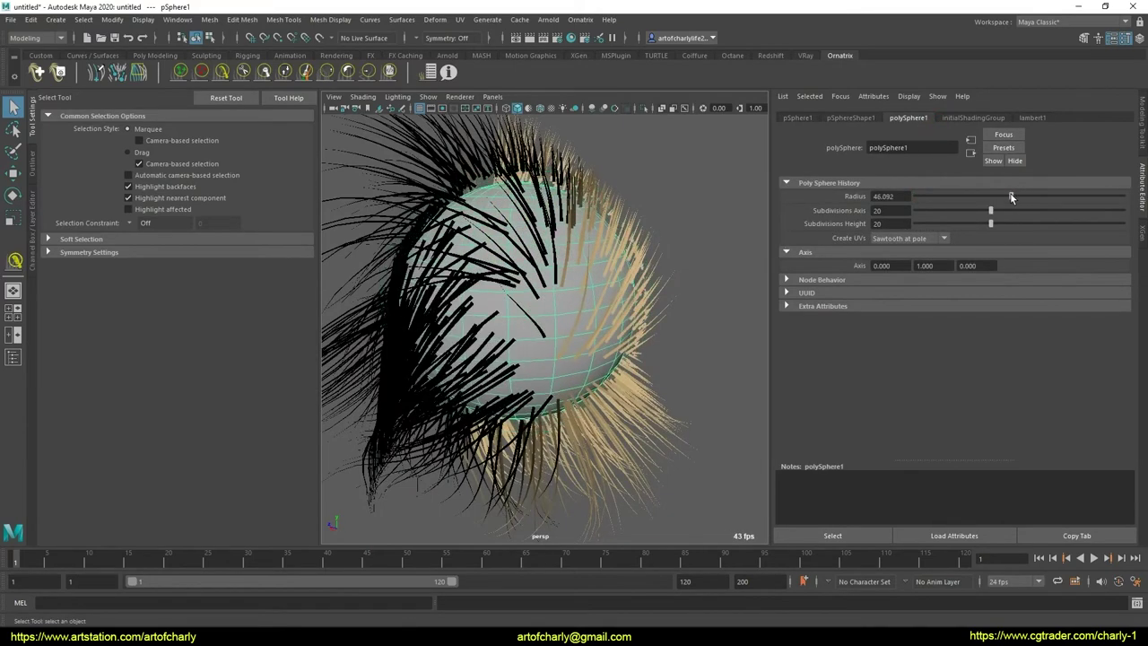
{"action": "left_click_drag", "start_coordinate": [538, 282], "coordinate": [805, 235], "text": "alt"}
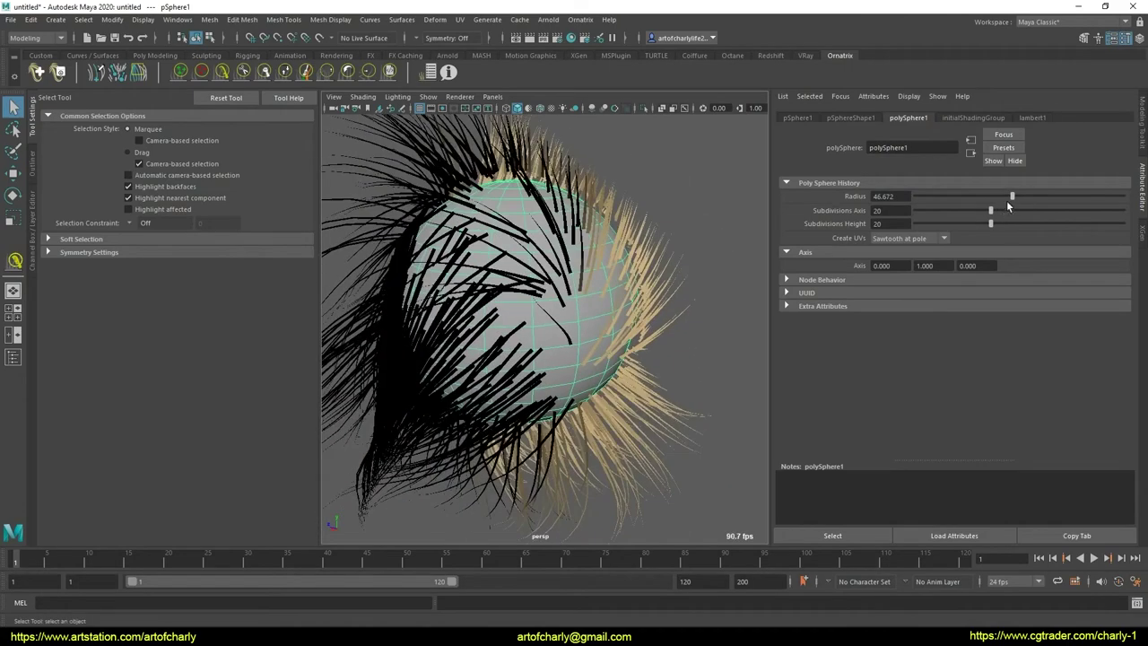
{"action": "left_click_drag", "start_coordinate": [1014, 195], "coordinate": [1011, 196]}
{"action": "mouse_move", "coordinate": [591, 296]}
{"action": "left_mouse_down", "text": "alt"}
{"action": "mouse_move", "coordinate": [543, 311]}
{"action": "mouse_move", "coordinate": [596, 308]}
{"action": "mouse_move", "coordinate": [653, 185]}
{"action": "left_mouse_up", "text": "alt"}
{"action": "key", "text": "space"}
{"action": "key", "text": "space"}
{"action": "key", "text": "w"}
{"action": "left_click", "coordinate": [572, 190]}
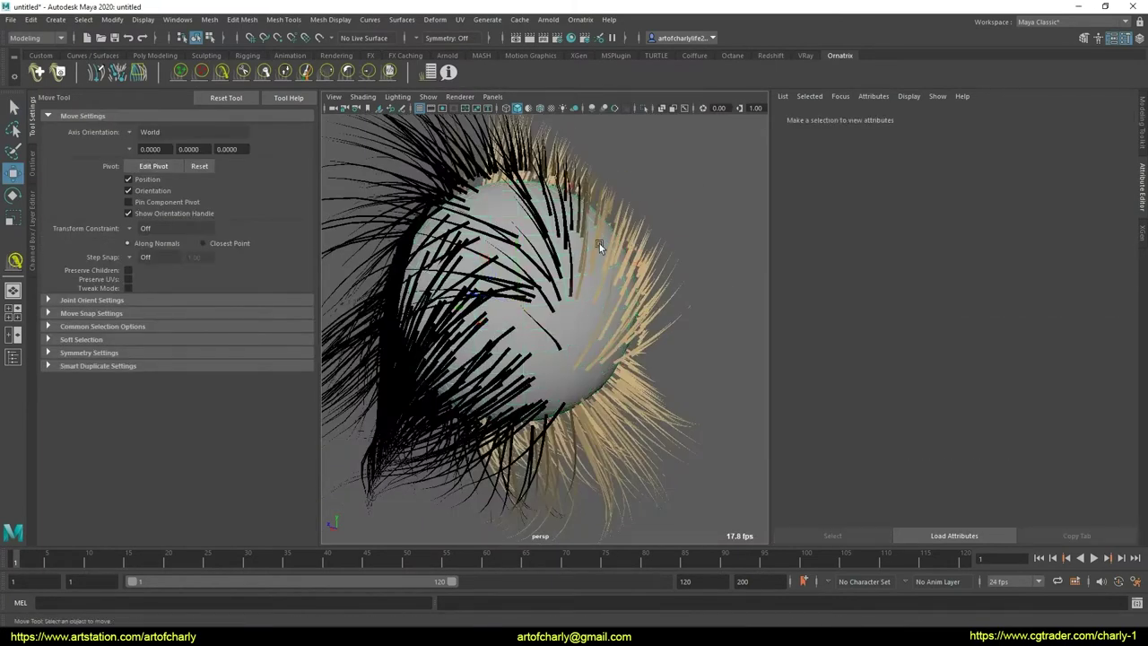
- Set BakedHair1's Display Fraction to 1.000 and enable Camera facing normals on HairShape1
{"action": "left_click", "coordinate": [558, 164]}
{"action": "mouse_move", "coordinate": [706, 239]}
{"action": "left_mouse_down", "text": "alt"}
{"action": "mouse_move", "coordinate": [595, 241]}
{"action": "mouse_move", "coordinate": [473, 157]}
{"action": "left_mouse_up", "text": "alt"}
{"action": "left_click", "coordinate": [429, 71]}
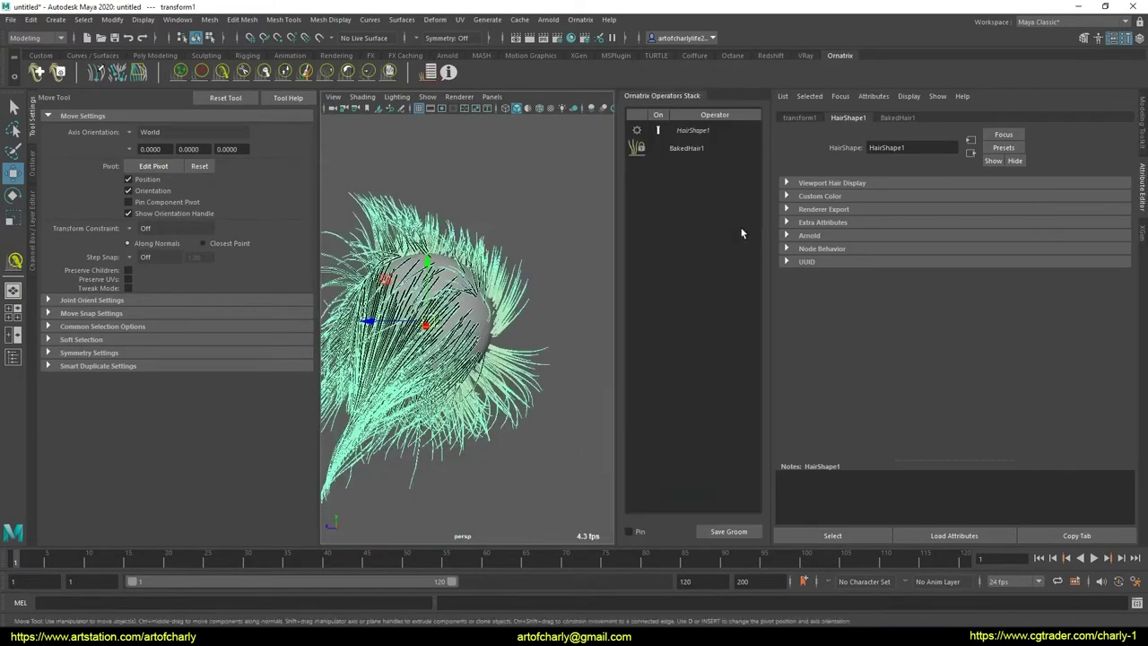
{"action": "left_click", "coordinate": [686, 148]}
{"action": "double_click", "coordinate": [881, 221]}
{"action": "type", "text": "100"}
{"action": "key", "text": "Return"}
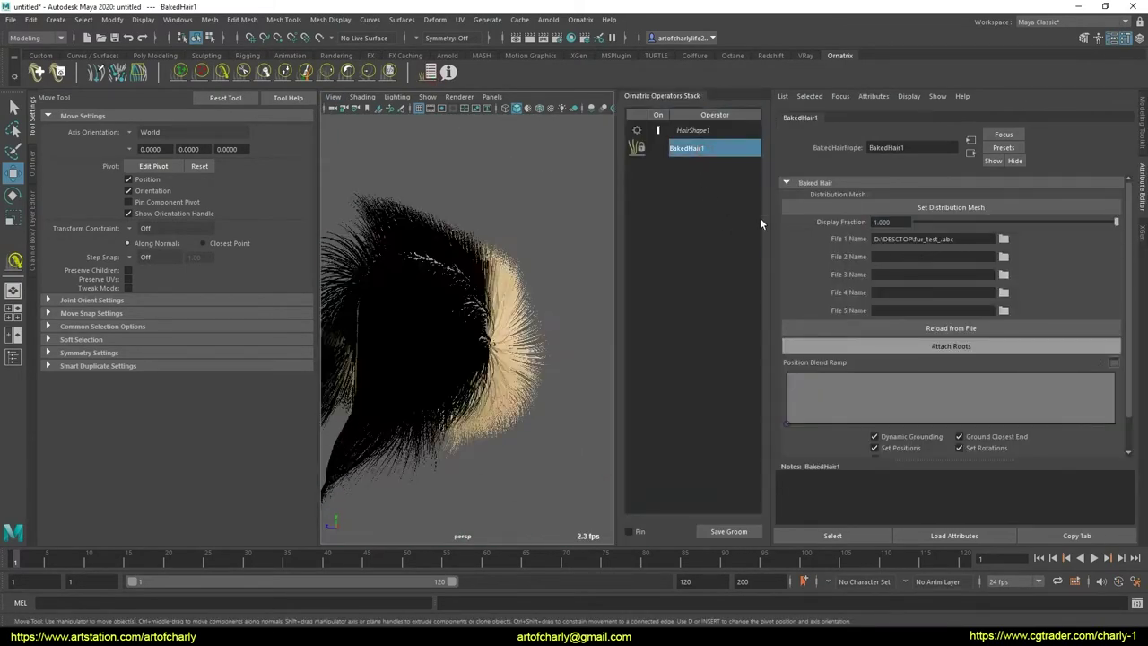
{"action": "mouse_move", "coordinate": [601, 278]}
{"action": "left_mouse_down", "text": "alt"}
{"action": "mouse_move", "coordinate": [434, 321]}
{"action": "mouse_move", "coordinate": [709, 131]}
{"action": "left_mouse_up", "text": "alt"}
{"action": "left_click", "coordinate": [709, 131]}
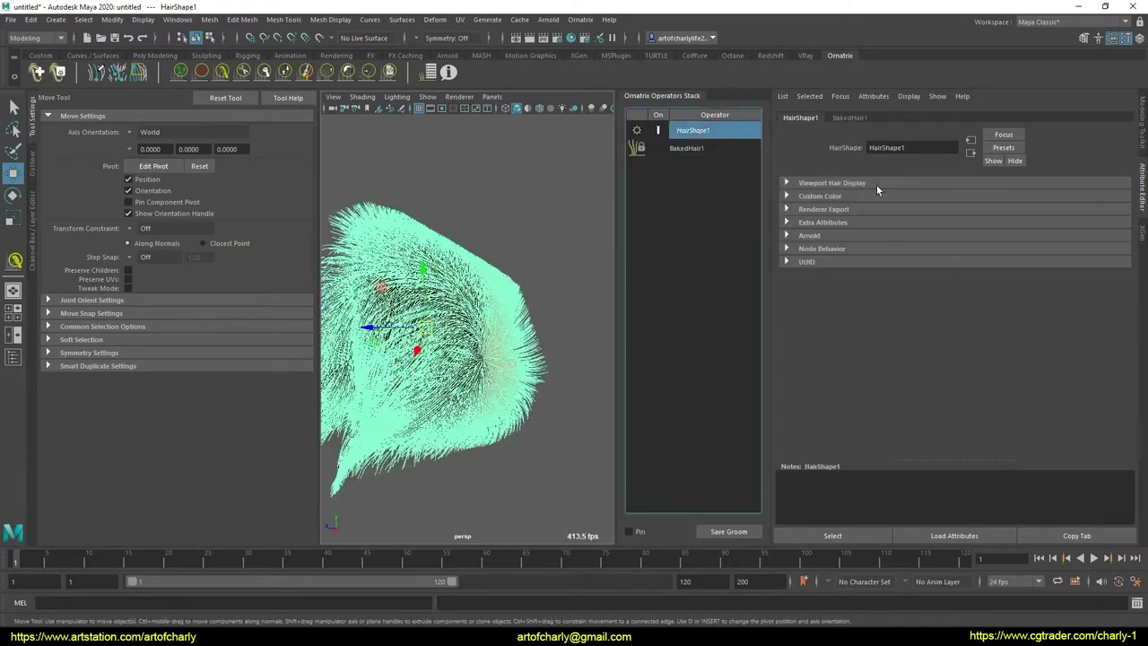
{"action": "left_click", "coordinate": [902, 220]}
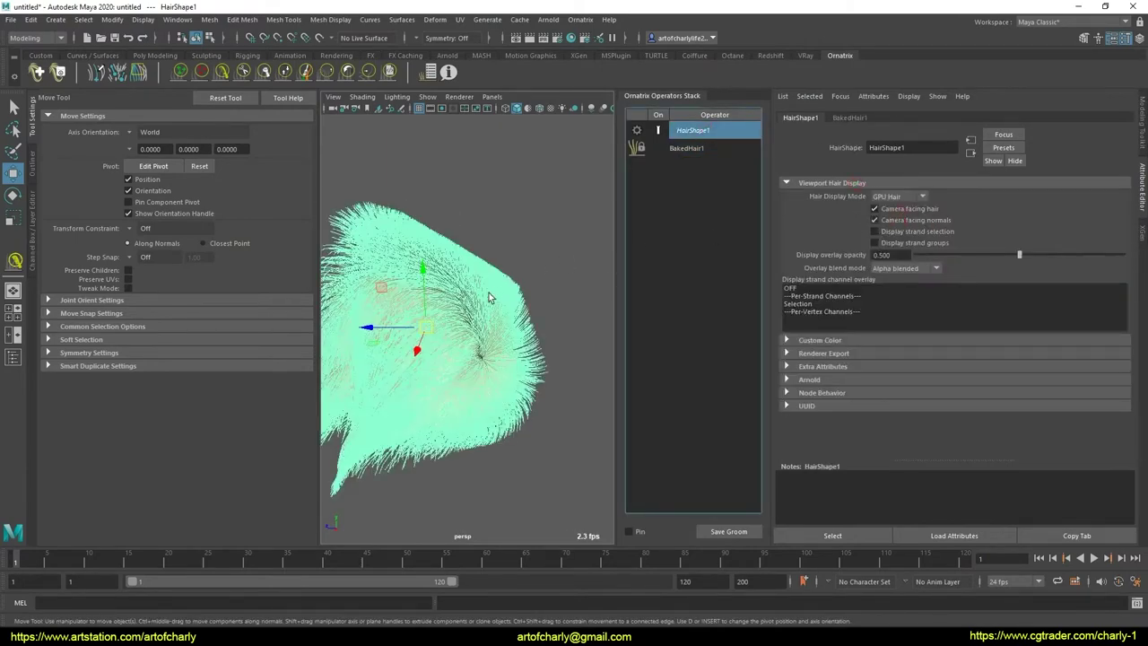
- Add a Change Width operator and collapse the stack into BakedHair1
{"action": "mouse_move", "coordinate": [489, 298]}
{"action": "left_mouse_down", "text": "alt"}
{"action": "mouse_move", "coordinate": [538, 287]}
{"action": "mouse_move", "coordinate": [431, 271]}
{"action": "left_mouse_up", "text": "alt"}
{"action": "left_click", "coordinate": [687, 148]}
{"action": "scroll", "coordinate": [500, 292], "scroll_direction": "up", "scroll_amount": 5}
{"action": "scroll", "coordinate": [510, 290], "scroll_direction": "down", "scroll_amount": 5}
{"action": "scroll", "coordinate": [485, 287], "scroll_direction": "up", "scroll_amount": 5}
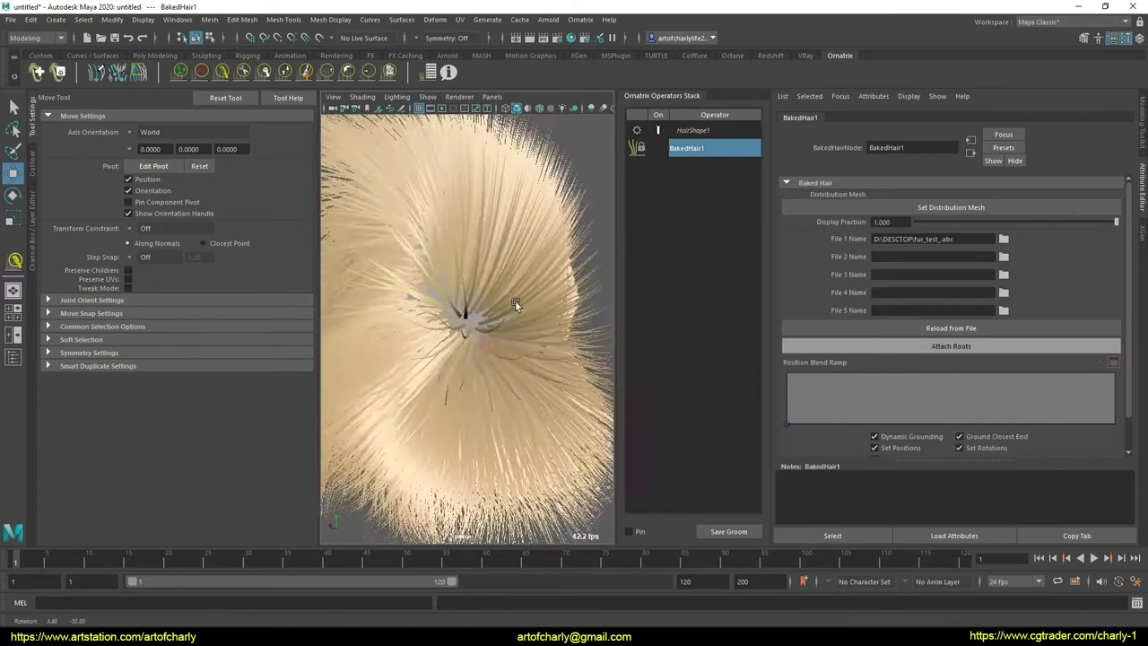
{"action": "left_click_drag", "start_coordinate": [516, 302], "coordinate": [574, 224], "text": "alt"}
{"action": "left_click", "coordinate": [581, 18]}
{"action": "left_click", "coordinate": [619, 218]}
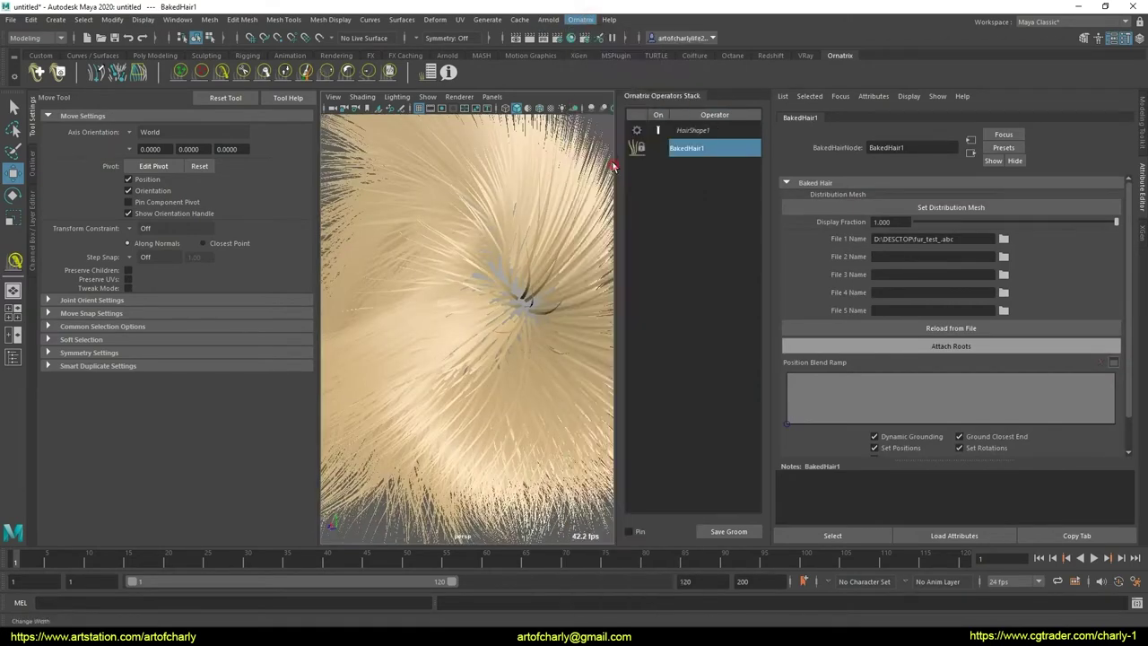
{"action": "right_click", "coordinate": [726, 146]}
{"action": "left_click", "coordinate": [757, 221]}
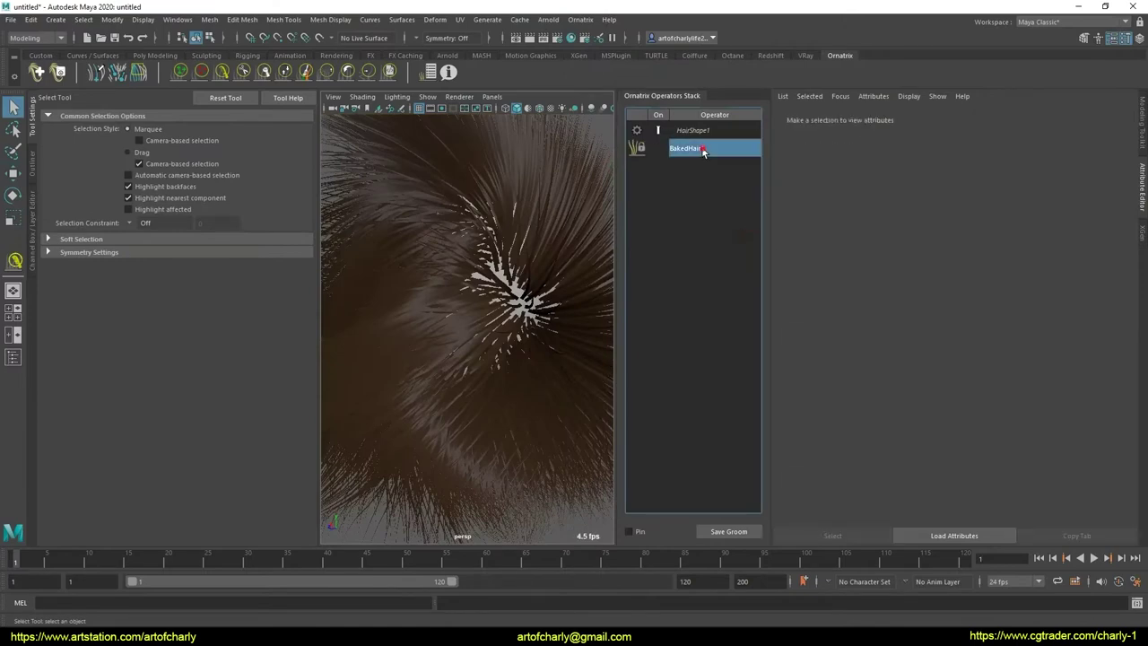
- Add an Edit Guides operator to the baked hair
{"action": "left_click", "coordinate": [581, 19]}
{"action": "left_click", "coordinate": [645, 158]}
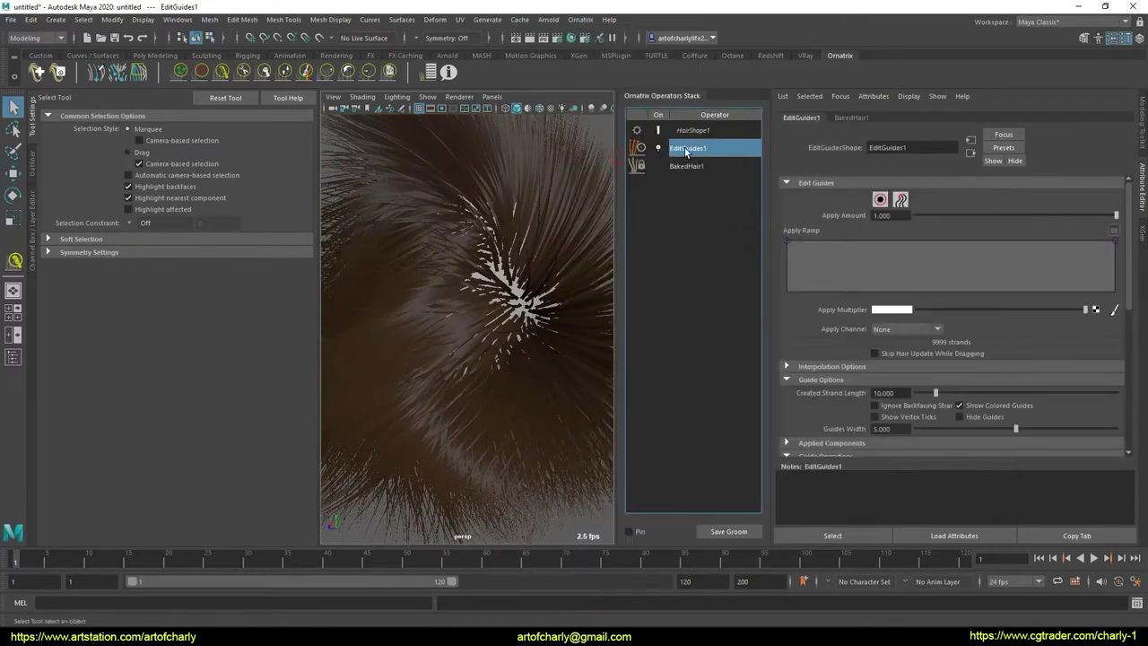
{"action": "left_click_drag", "start_coordinate": [501, 287], "coordinate": [704, 167], "text": "alt"}
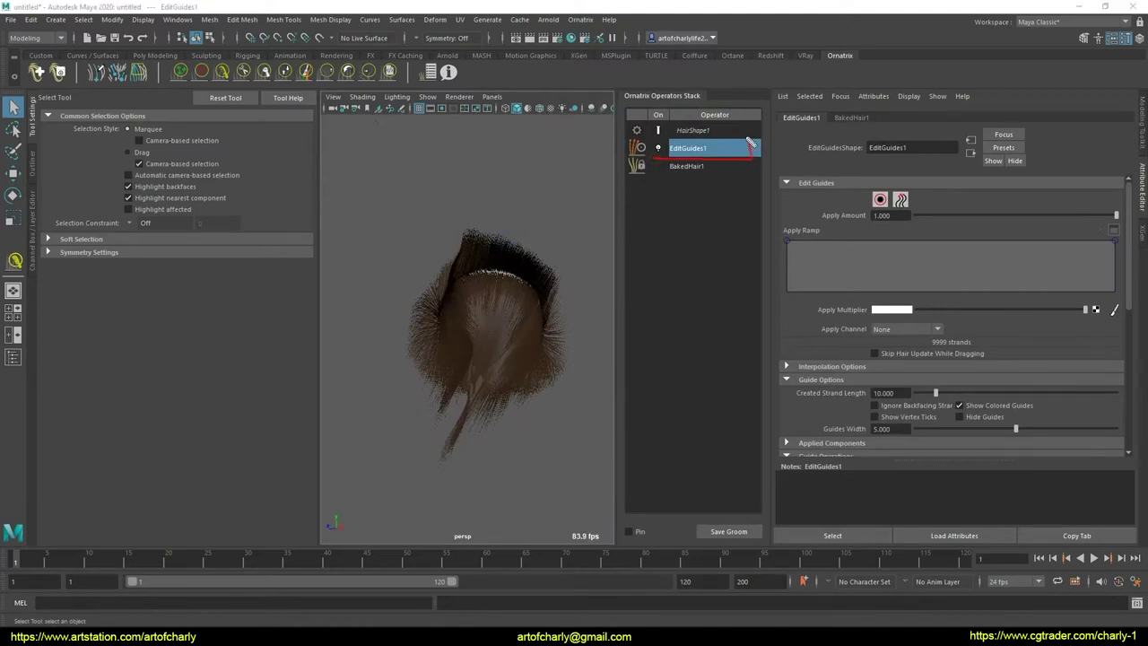
{"action": "left_click_drag", "start_coordinate": [480, 215], "coordinate": [500, 231], "text": "alt"}
- On BakedHair1, use Isolation > Hide to marquee-hide most strands, leaving one patch
{"action": "left_click", "coordinate": [687, 165]}
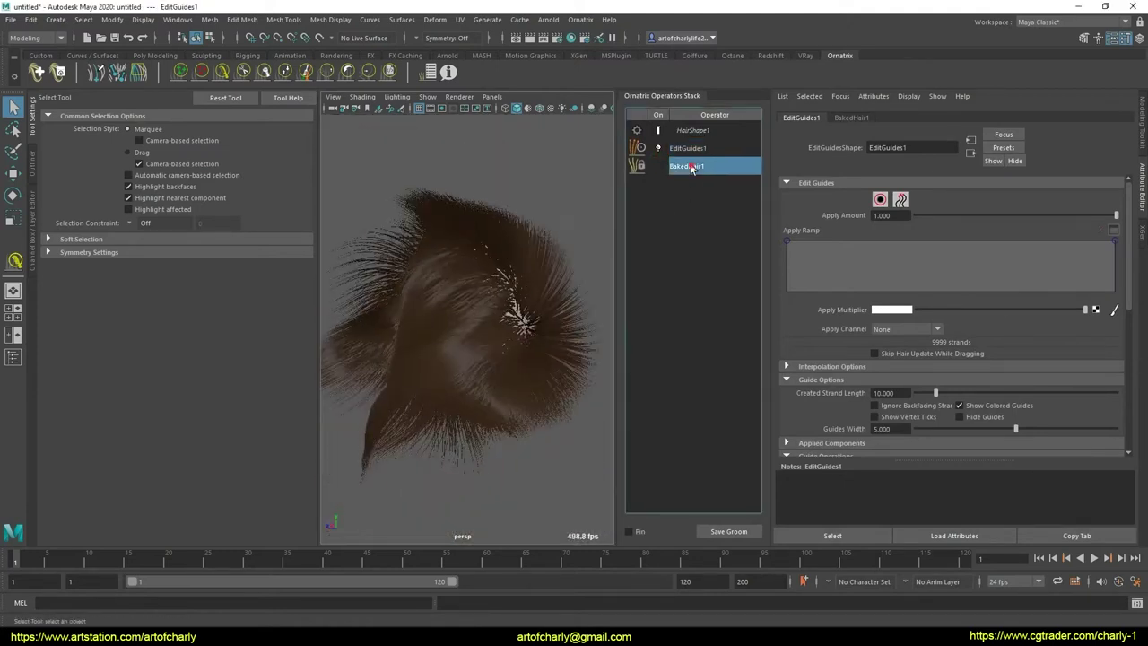
{"action": "scroll", "coordinate": [867, 376], "scroll_direction": "down", "scroll_amount": 2}
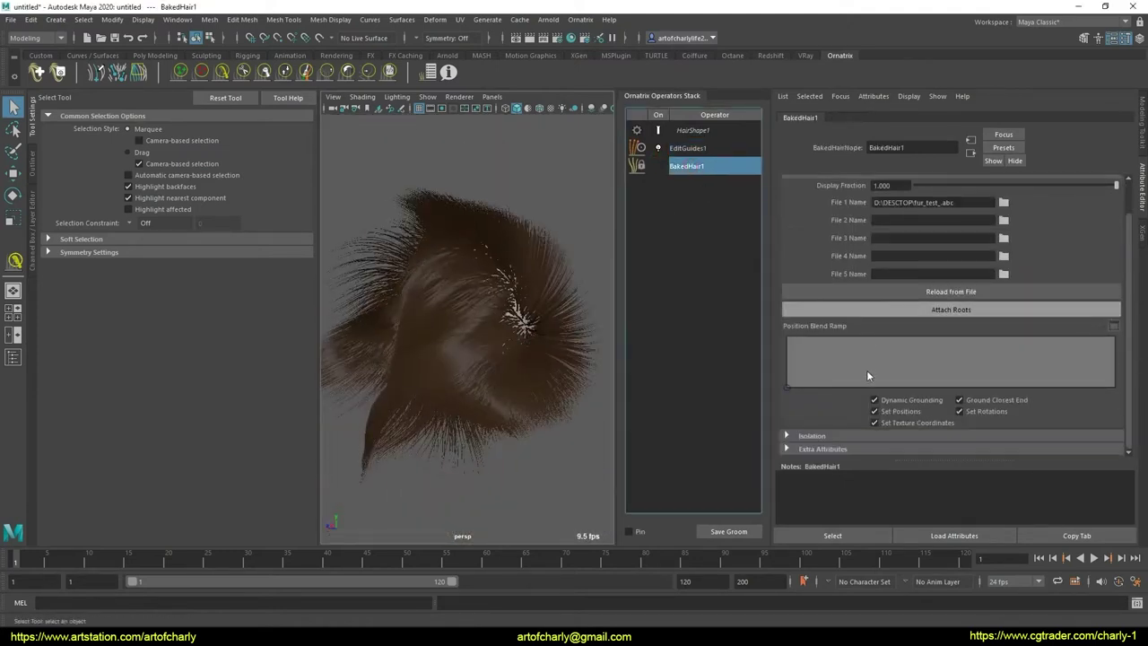
{"action": "left_click", "coordinate": [811, 436]}
{"action": "left_click", "coordinate": [867, 434]}
{"action": "left_click_drag", "start_coordinate": [539, 377], "coordinate": [467, 338], "text": "alt"}
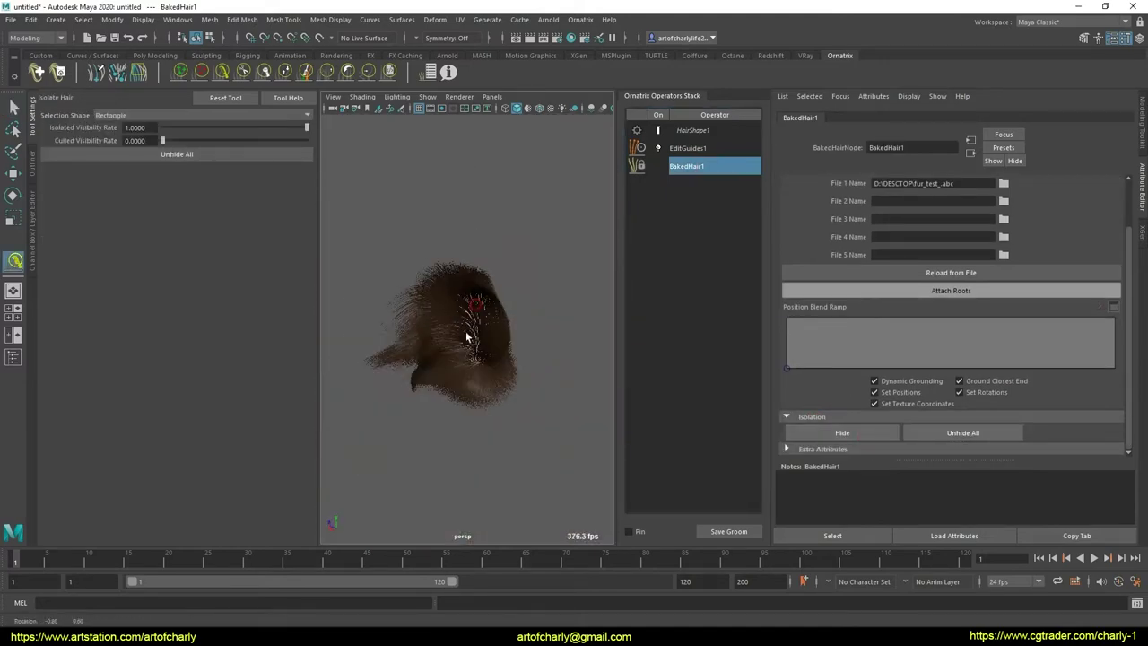
{"action": "right_click_drag", "start_coordinate": [467, 337], "coordinate": [507, 363], "text": "alt"}
{"action": "mouse_move", "coordinate": [544, 405]}
{"action": "left_mouse_down", "text": "alt"}
{"action": "mouse_move", "coordinate": [510, 323]}
{"action": "mouse_move", "coordinate": [519, 349]}
{"action": "mouse_move", "coordinate": [440, 350]}
{"action": "mouse_move", "coordinate": [535, 415]}
{"action": "mouse_move", "coordinate": [545, 328]}
{"action": "mouse_move", "coordinate": [485, 350]}
{"action": "left_mouse_up", "text": "alt"}
- Select the remaining guides in EditGuides1 and comb them with the Comb Brush
{"action": "left_click", "coordinate": [708, 148]}
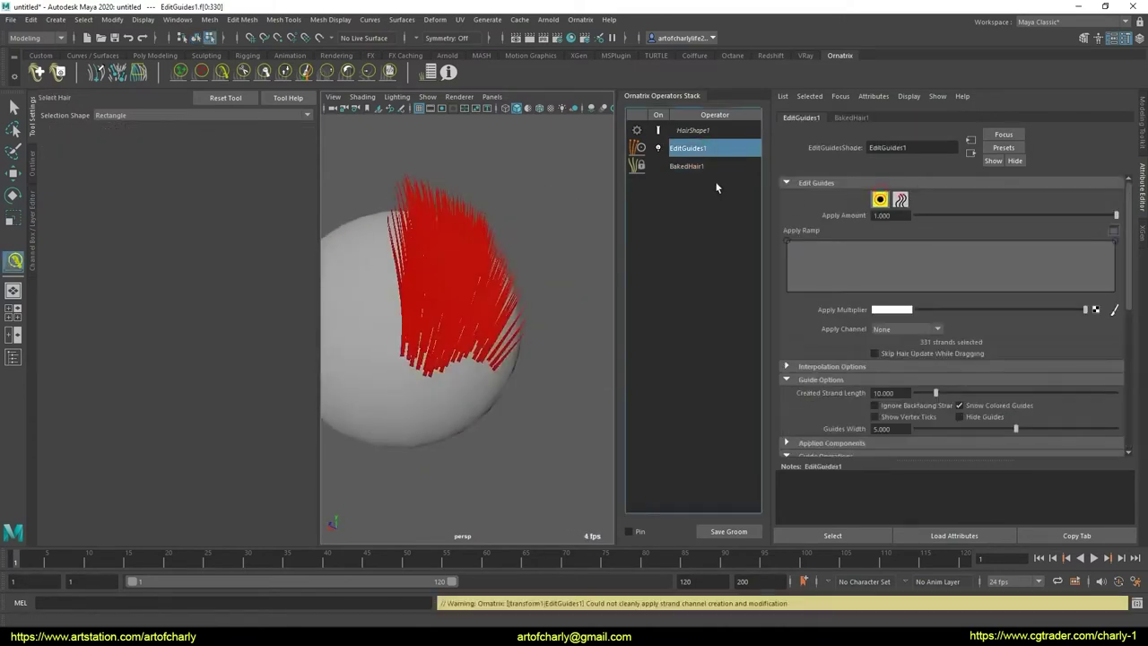
{"action": "mouse_move", "coordinate": [367, 153]}
{"action": "left_mouse_down"}
{"action": "mouse_move", "coordinate": [546, 251]}
{"action": "mouse_move", "coordinate": [421, 173]}
{"action": "mouse_move", "coordinate": [524, 233]}
{"action": "mouse_move", "coordinate": [431, 244]}
{"action": "mouse_move", "coordinate": [448, 225]}
{"action": "mouse_move", "coordinate": [422, 257]}
{"action": "mouse_move", "coordinate": [446, 245]}
{"action": "mouse_move", "coordinate": [484, 269]}
{"action": "left_mouse_up"}
{"action": "left_click", "coordinate": [248, 76]}
- Set Change Tracking to Strand and both interpolation options to Triangulation
{"action": "left_click", "coordinate": [832, 366]}
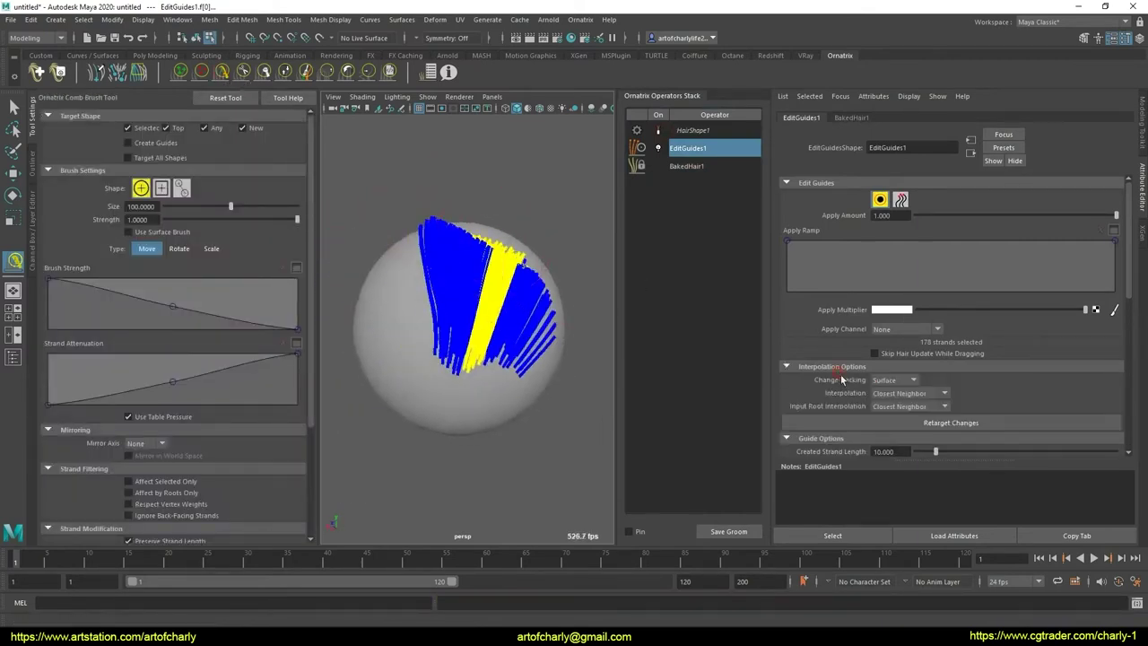
{"action": "left_click", "coordinate": [900, 406]}
{"action": "left_click", "coordinate": [906, 392]}
{"action": "left_click", "coordinate": [897, 405]}
{"action": "left_click", "coordinate": [906, 407]}
{"action": "left_click", "coordinate": [893, 418]}
{"action": "mouse_move", "coordinate": [503, 323]}
{"action": "left_mouse_down", "text": "alt"}
{"action": "mouse_move", "coordinate": [469, 347]}
{"action": "mouse_move", "coordinate": [448, 269]}
{"action": "mouse_move", "coordinate": [406, 188]}
{"action": "left_mouse_up", "text": "alt"}
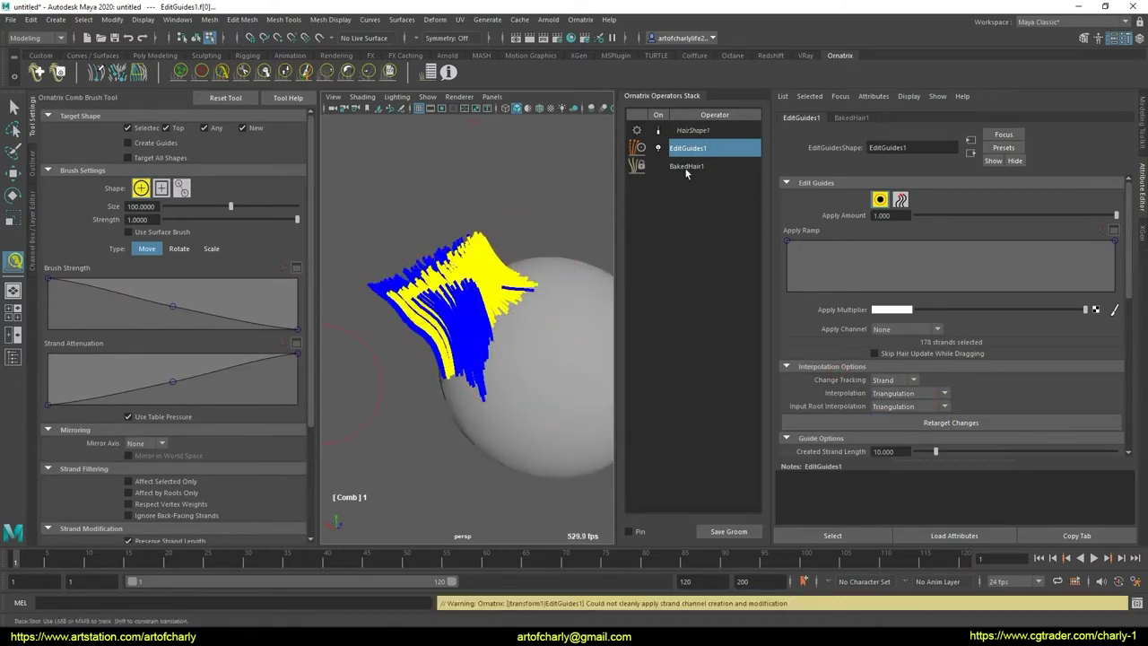
{"action": "left_click", "coordinate": [687, 166]}
- Unhide all the hidden hair so the full groom is visible again
{"action": "left_click", "coordinate": [660, 131]}
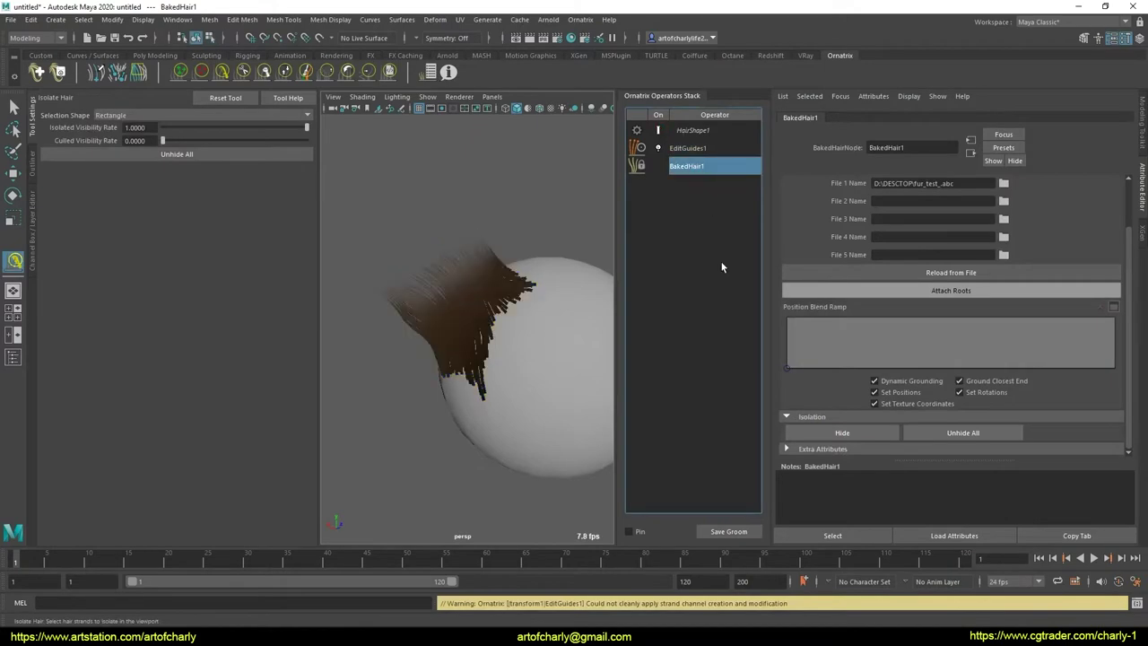
{"action": "left_click", "coordinate": [956, 438]}
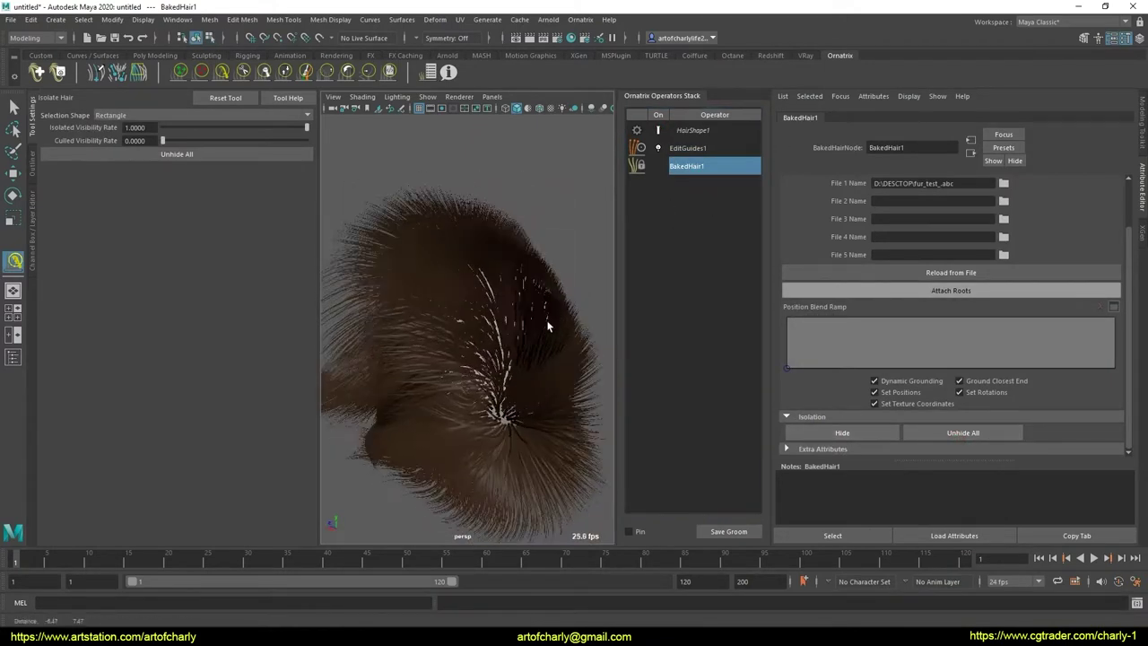
{"action": "left_click", "coordinate": [687, 148]}
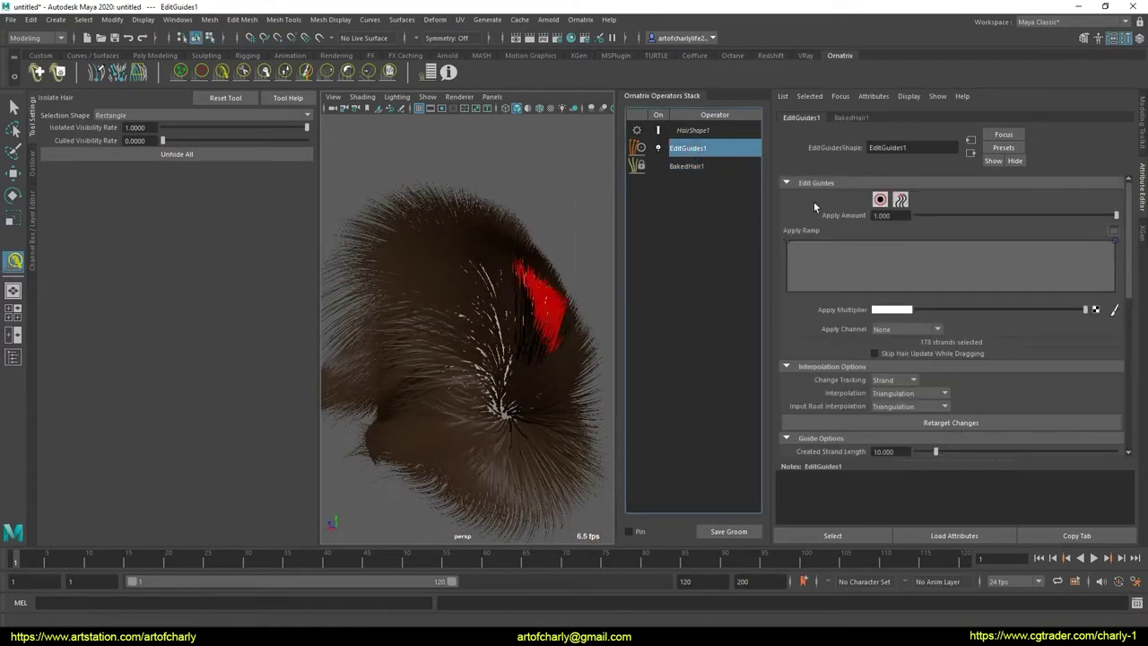
{"action": "left_click_drag", "start_coordinate": [349, 313], "coordinate": [664, 272], "text": "alt"}
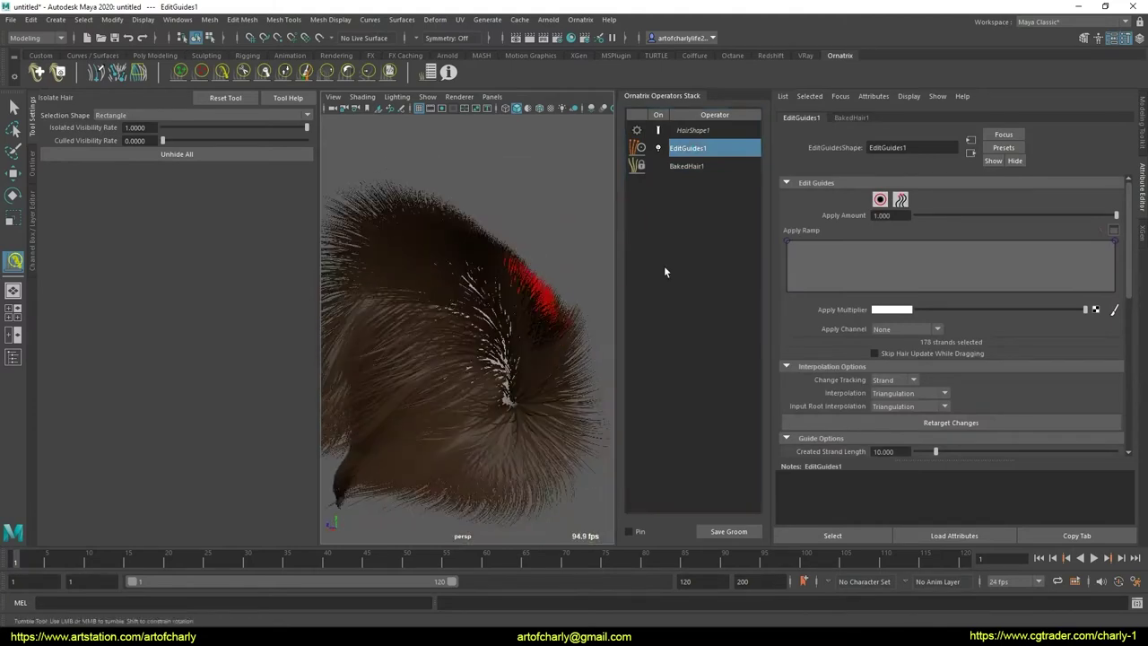
- Select 771 hair strands with the Edit Guides Select Hair tool
{"action": "left_click", "coordinate": [880, 200]}
{"action": "left_click_drag", "start_coordinate": [530, 244], "coordinate": [492, 302], "text": "alt"}
{"action": "right_click_drag", "start_coordinate": [484, 297], "coordinate": [365, 278], "text": "alt"}
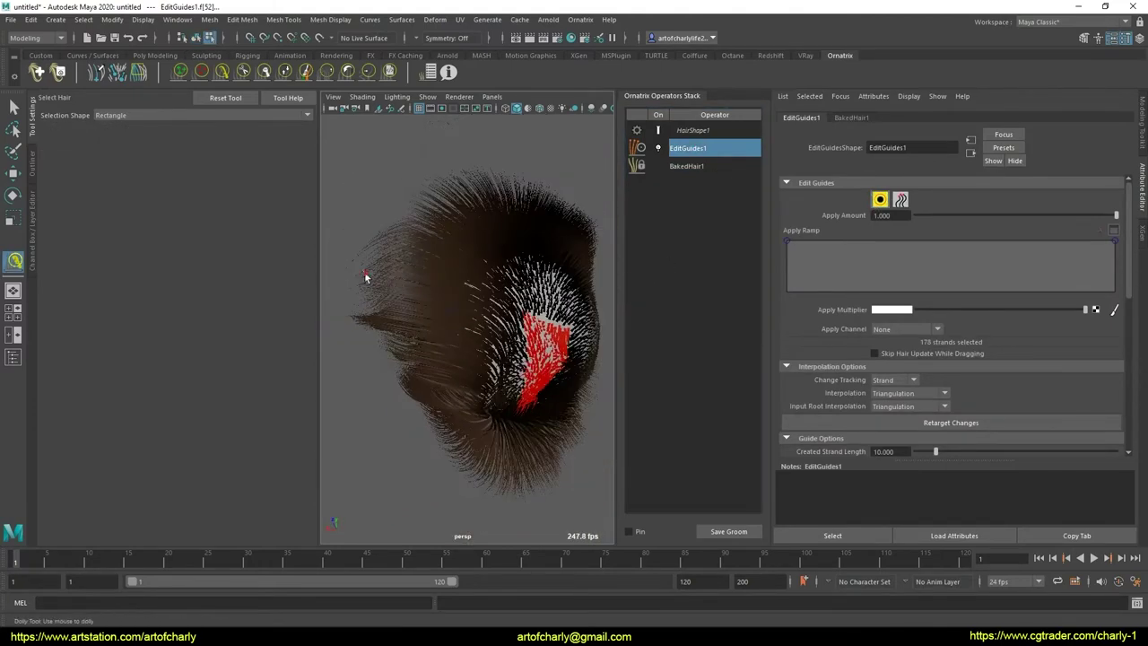
{"action": "mouse_move", "coordinate": [365, 278]}
{"action": "left_mouse_down", "text": "shift"}
{"action": "mouse_move", "coordinate": [409, 335]}
{"action": "mouse_move", "coordinate": [532, 363]}
{"action": "left_mouse_up", "text": "shift"}
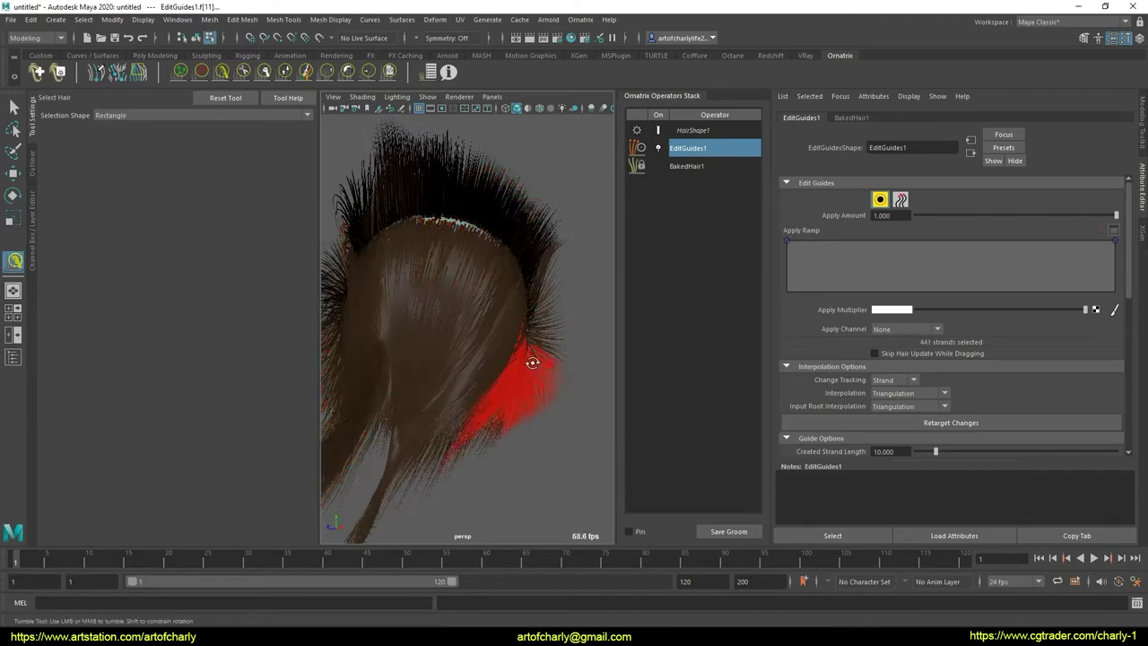
{"action": "mouse_move", "coordinate": [532, 362]}
{"action": "left_mouse_down", "text": "alt"}
{"action": "mouse_move", "coordinate": [443, 337]}
{"action": "mouse_move", "coordinate": [574, 354]}
{"action": "mouse_move", "coordinate": [502, 392]}
{"action": "mouse_move", "coordinate": [495, 374]}
{"action": "left_mouse_up", "text": "alt"}
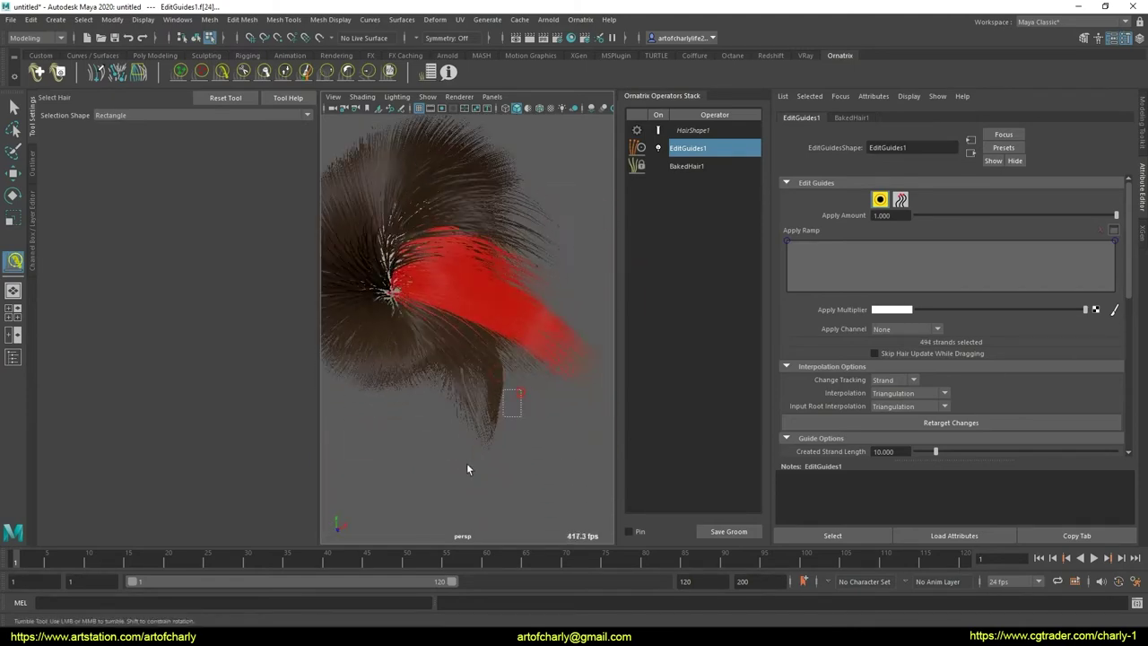
{"action": "mouse_move", "coordinate": [467, 468]}
{"action": "left_mouse_down", "text": "shift"}
{"action": "mouse_move", "coordinate": [483, 401]}
{"action": "mouse_move", "coordinate": [441, 418]}
{"action": "mouse_move", "coordinate": [443, 361]}
{"action": "mouse_move", "coordinate": [525, 422]}
{"action": "mouse_move", "coordinate": [564, 392]}
{"action": "mouse_move", "coordinate": [384, 345]}
{"action": "left_mouse_up", "text": "shift"}
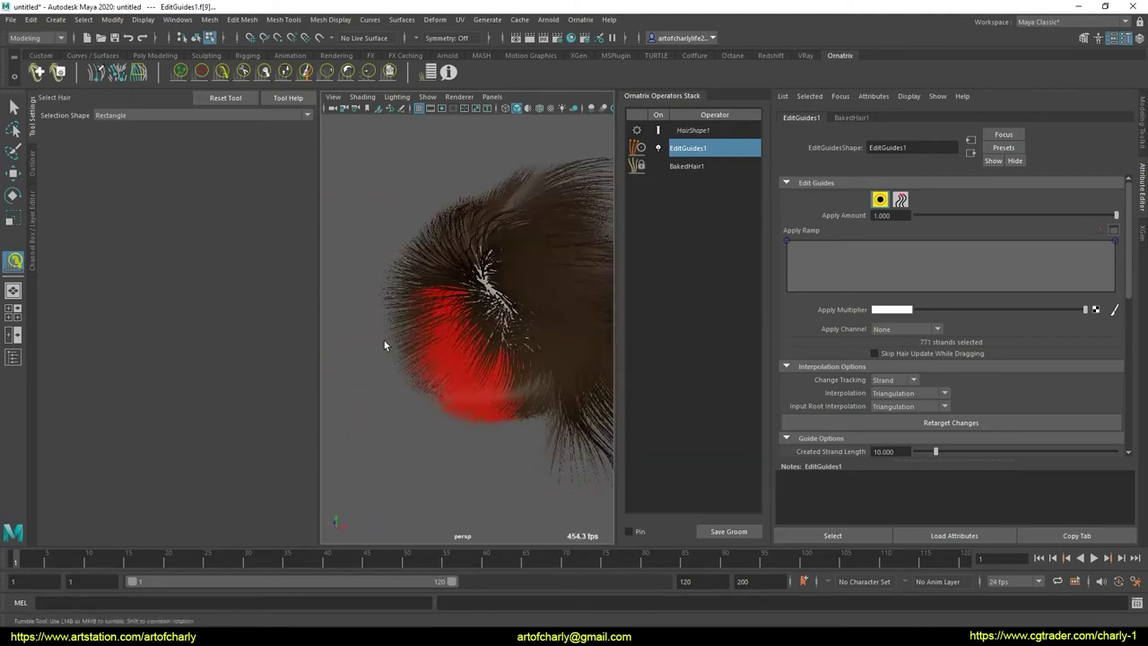
- Comb the selected strands downward into a narrow lock
{"action": "left_click", "coordinate": [240, 72]}
{"action": "left_click_drag", "start_coordinate": [415, 385], "coordinate": [538, 412]}
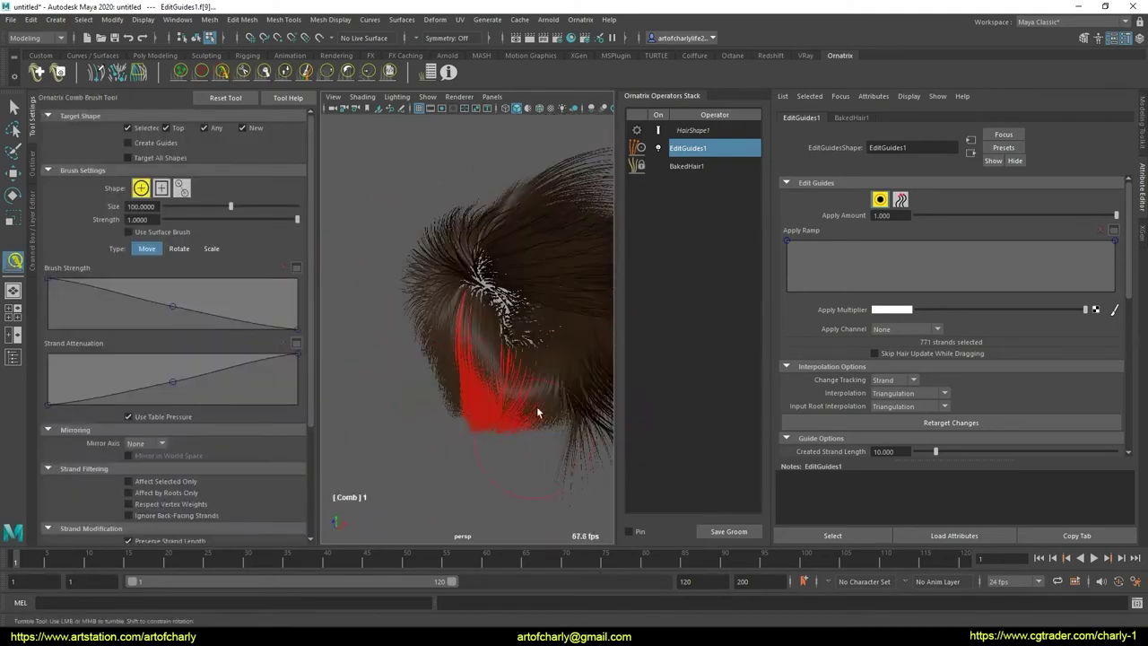
{"action": "key", "text": "ctrl+z"}
{"action": "key", "text": "ctrl+z"}
{"action": "mouse_move", "coordinate": [435, 331]}
{"action": "left_mouse_down"}
{"action": "mouse_move", "coordinate": [448, 422]}
{"action": "mouse_move", "coordinate": [499, 389]}
{"action": "mouse_move", "coordinate": [365, 408]}
{"action": "mouse_move", "coordinate": [378, 424]}
{"action": "left_mouse_up"}
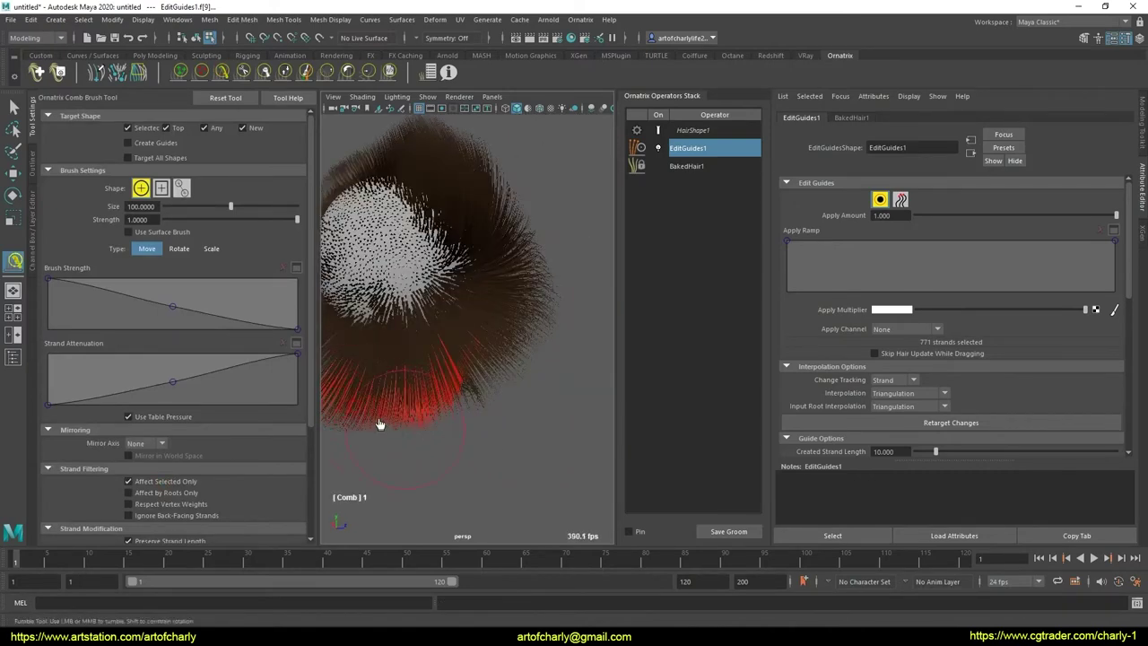
{"action": "left_click_drag", "start_coordinate": [472, 345], "coordinate": [422, 323], "text": "alt"}
{"action": "right_click_drag", "start_coordinate": [422, 323], "coordinate": [284, 131], "text": "alt"}
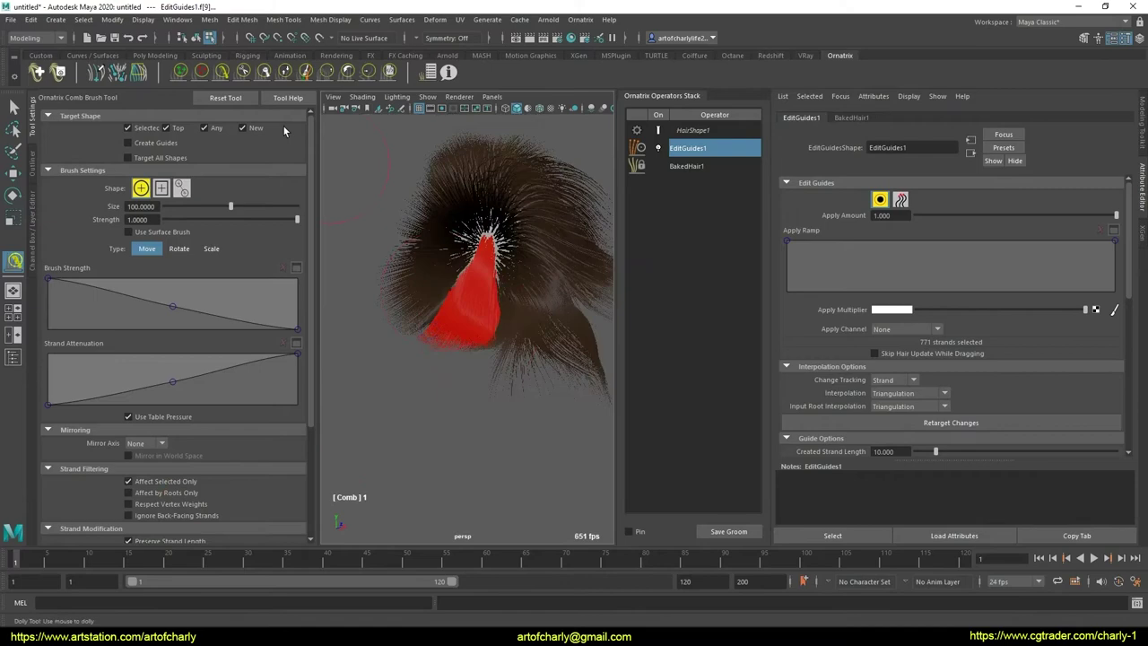
- Lengthen the strands with the GrowShrink brush, then trim them compact with the Cut brush
{"action": "left_click", "coordinate": [285, 73]}
{"action": "left_click_drag", "start_coordinate": [513, 364], "coordinate": [512, 405]}
{"action": "right_click_drag", "start_coordinate": [482, 405], "coordinate": [248, 97], "text": "alt"}
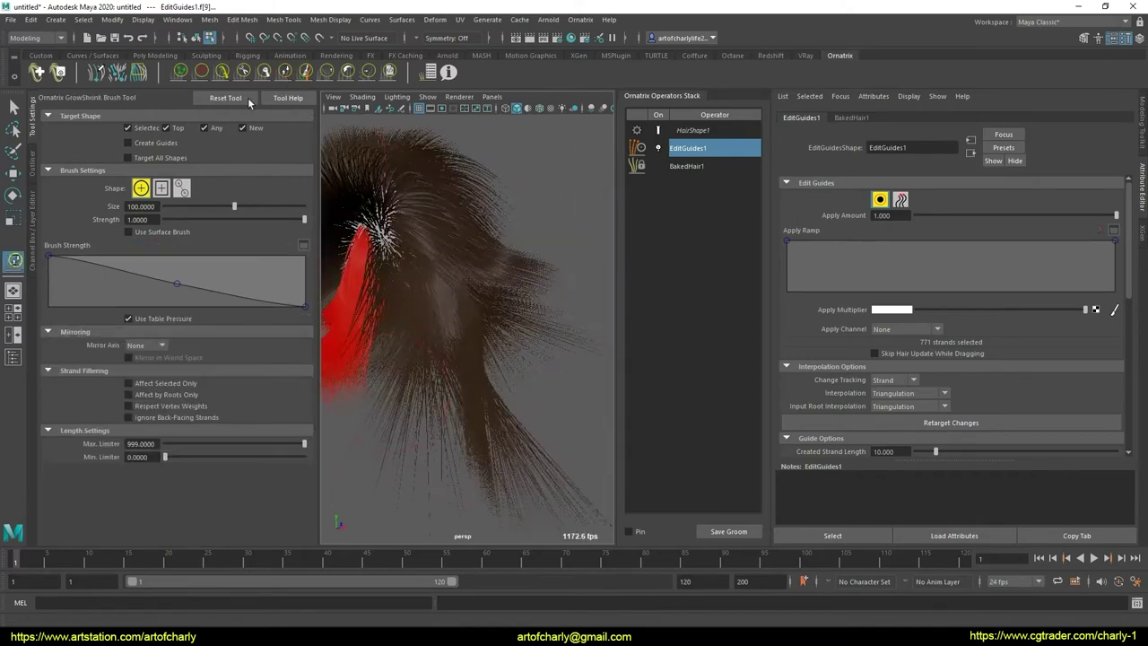
{"action": "left_click", "coordinate": [244, 71]}
{"action": "mouse_move", "coordinate": [525, 456]}
{"action": "left_mouse_down"}
{"action": "mouse_move", "coordinate": [559, 320]}
{"action": "mouse_move", "coordinate": [422, 430]}
{"action": "mouse_move", "coordinate": [518, 457]}
{"action": "mouse_move", "coordinate": [494, 404]}
{"action": "mouse_move", "coordinate": [534, 463]}
{"action": "left_mouse_up"}
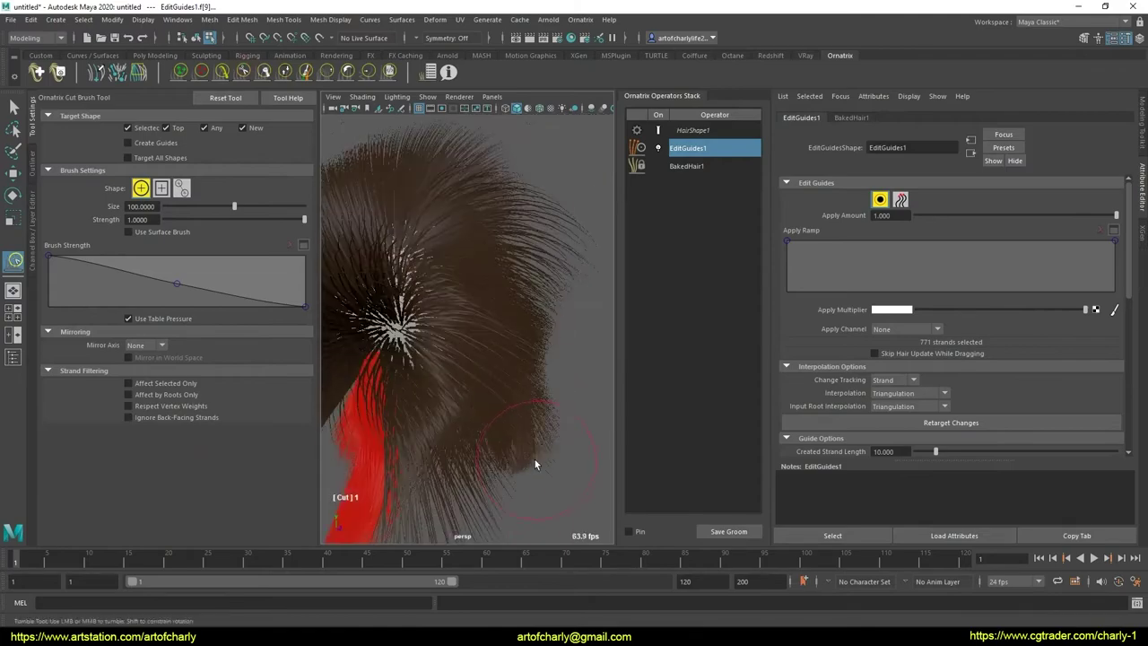
- Delete HairFromGuides1, then open and close the Export Selection options without exporting
{"action": "right_click", "coordinate": [715, 134]}
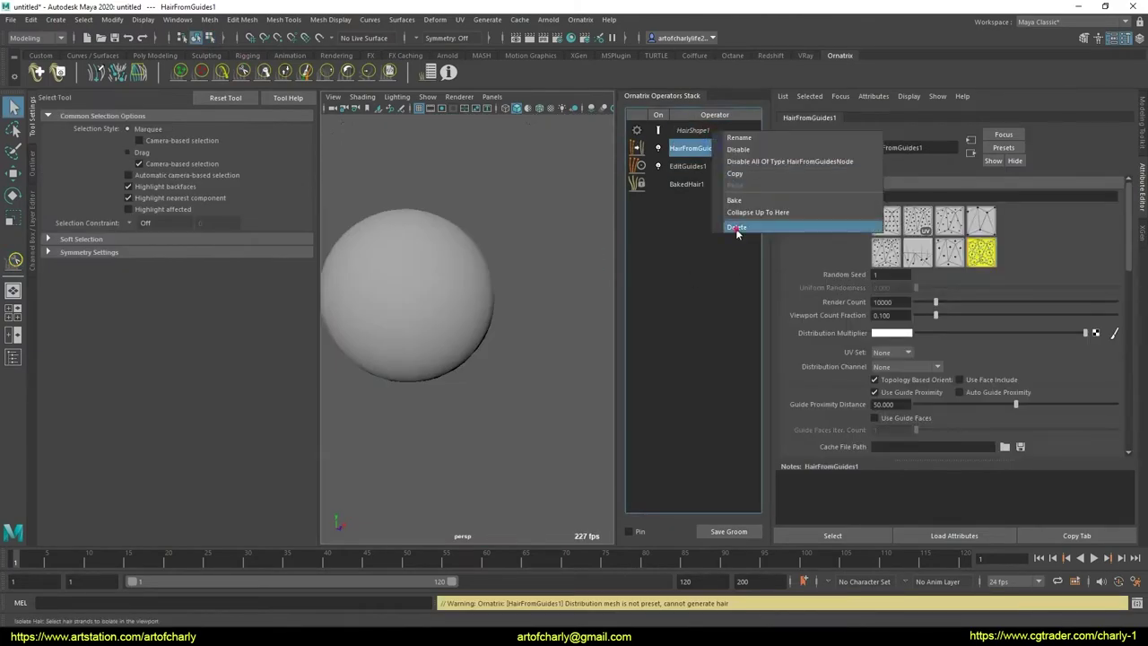
{"action": "left_click", "coordinate": [754, 227]}
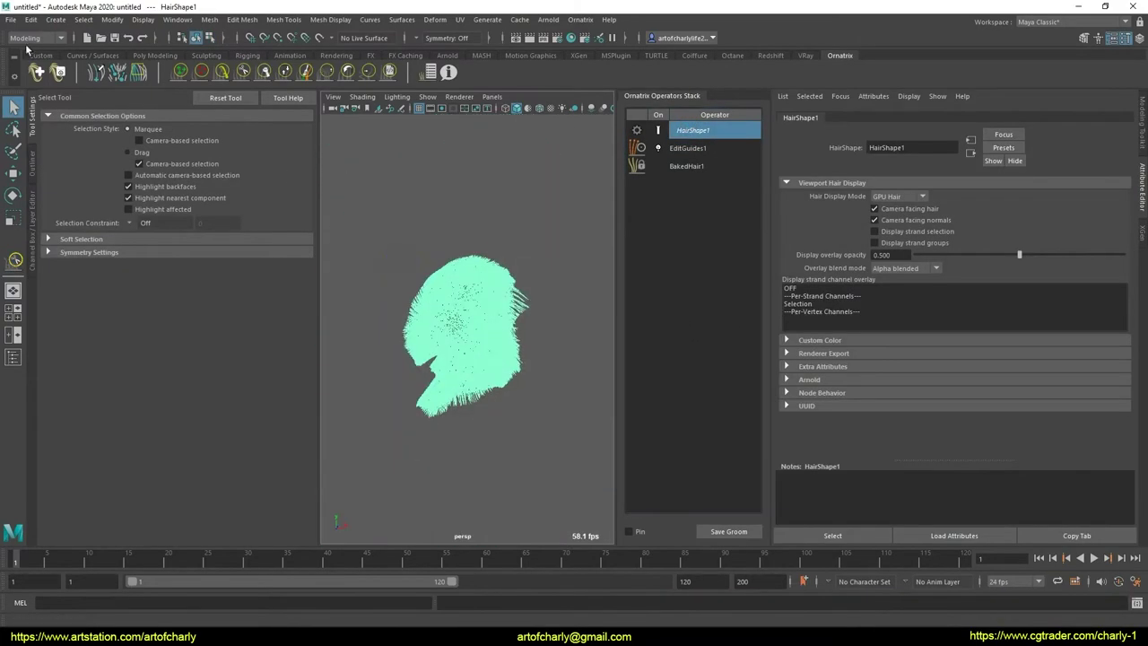
{"action": "left_click", "coordinate": [10, 20]}
{"action": "left_click", "coordinate": [158, 189]}
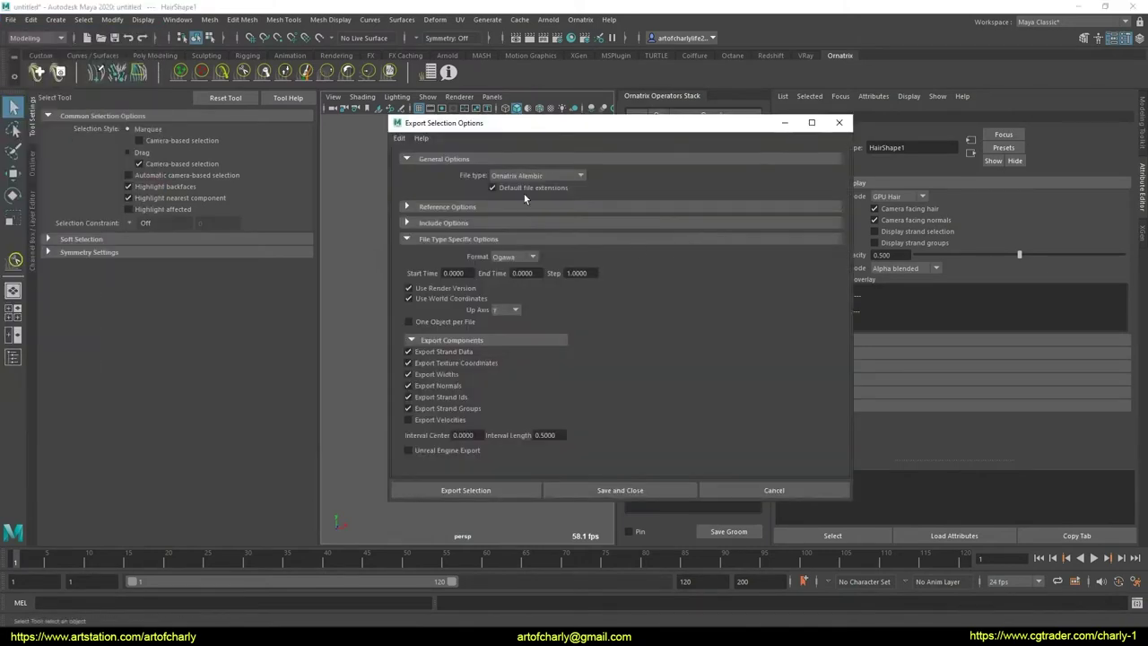
{"action": "left_click", "coordinate": [838, 123]}
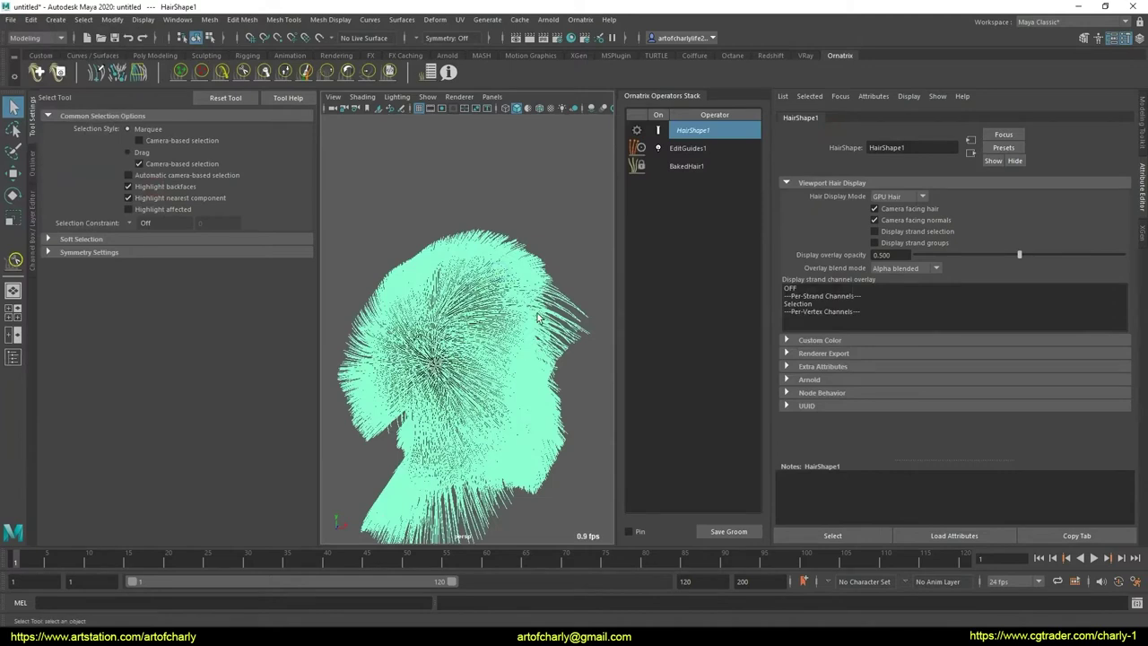
- Start a new scene, discarding the unsaved changes with Don't Save
{"action": "left_click", "coordinate": [678, 151]}
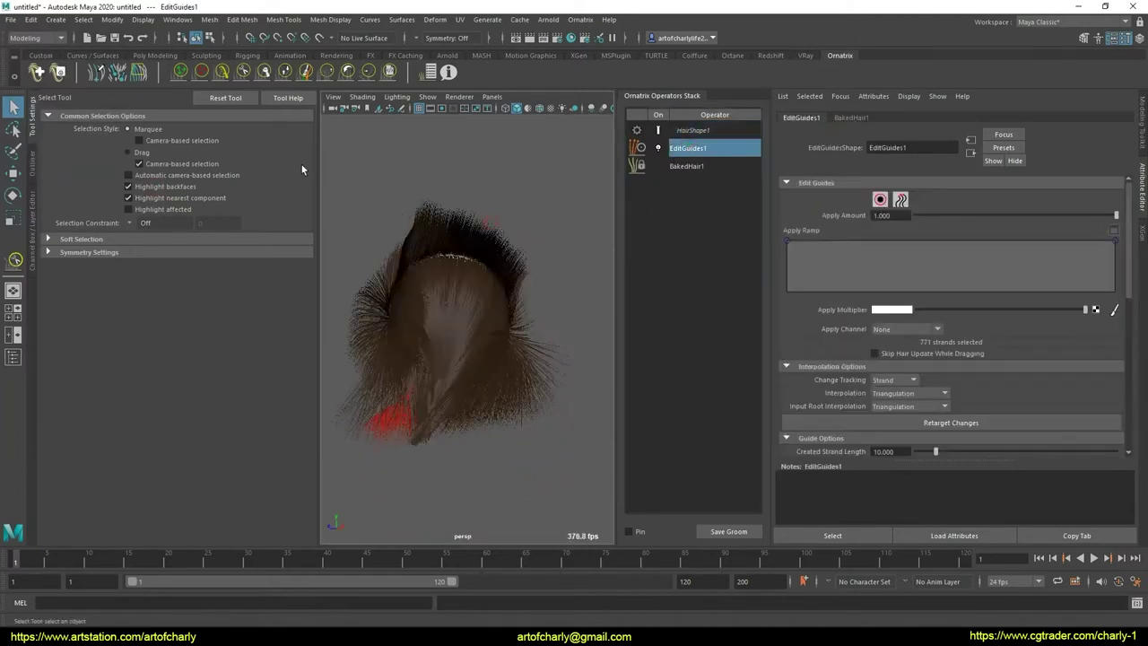
{"action": "left_click", "coordinate": [10, 19]}
{"action": "left_click", "coordinate": [36, 45]}
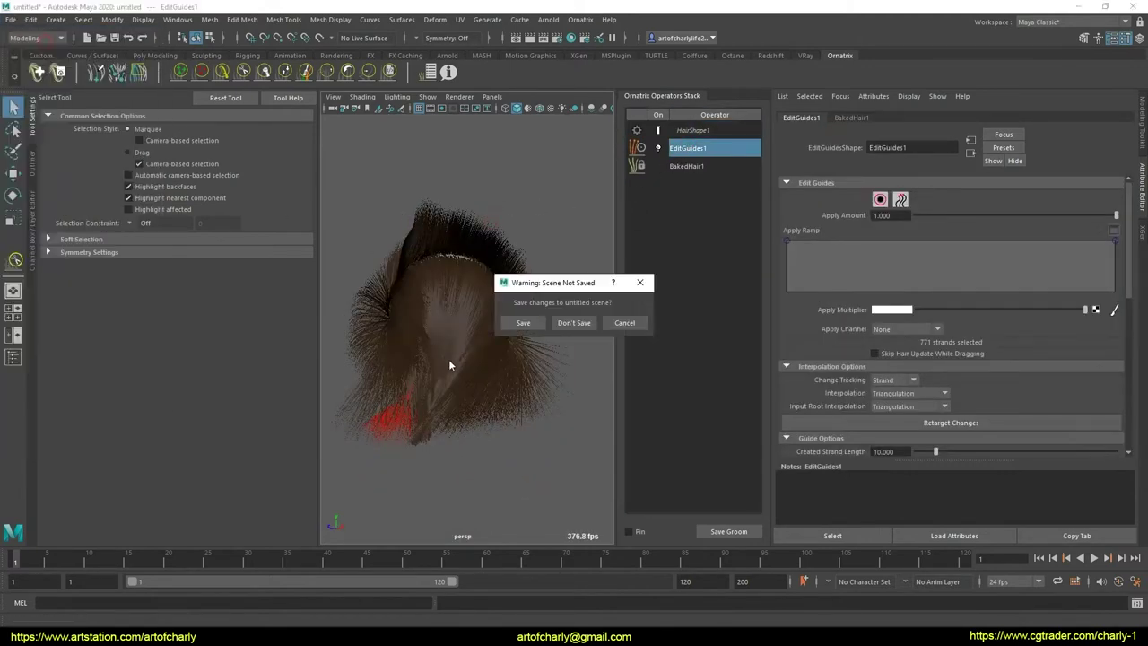
{"action": "left_click", "coordinate": [559, 324]}
{"action": "left_click", "coordinate": [33, 73]}
- Create a Fur Ball groom from the Ornatrix shelf
{"action": "double_click", "coordinate": [543, 255]}
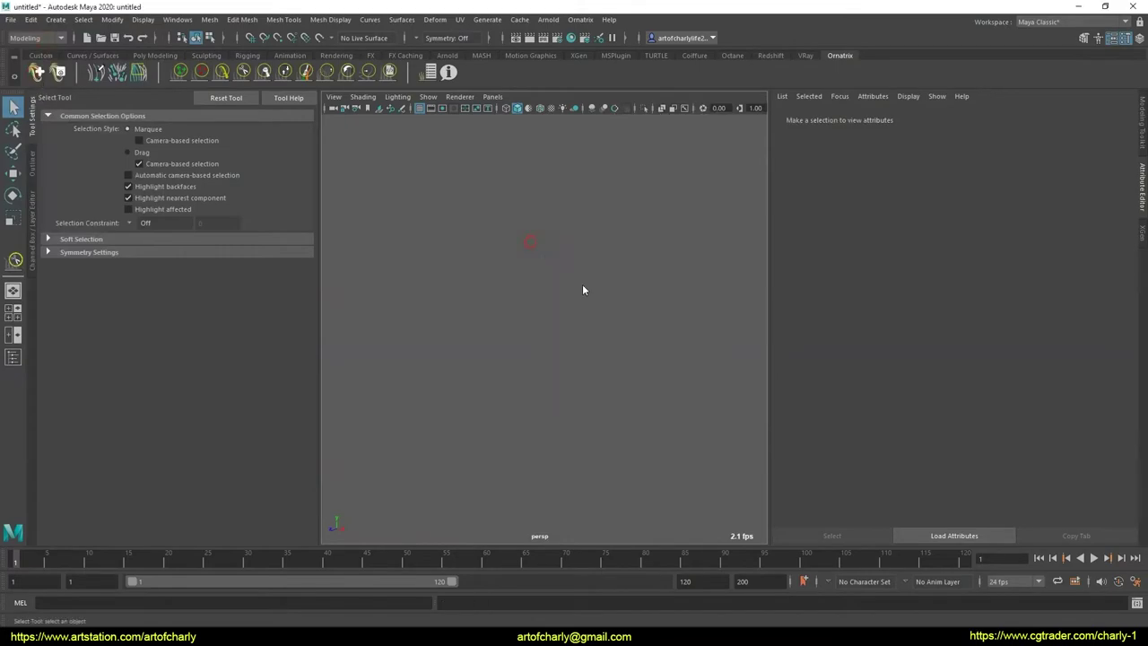
{"action": "scroll", "coordinate": [482, 159], "scroll_direction": "down", "scroll_amount": 10}
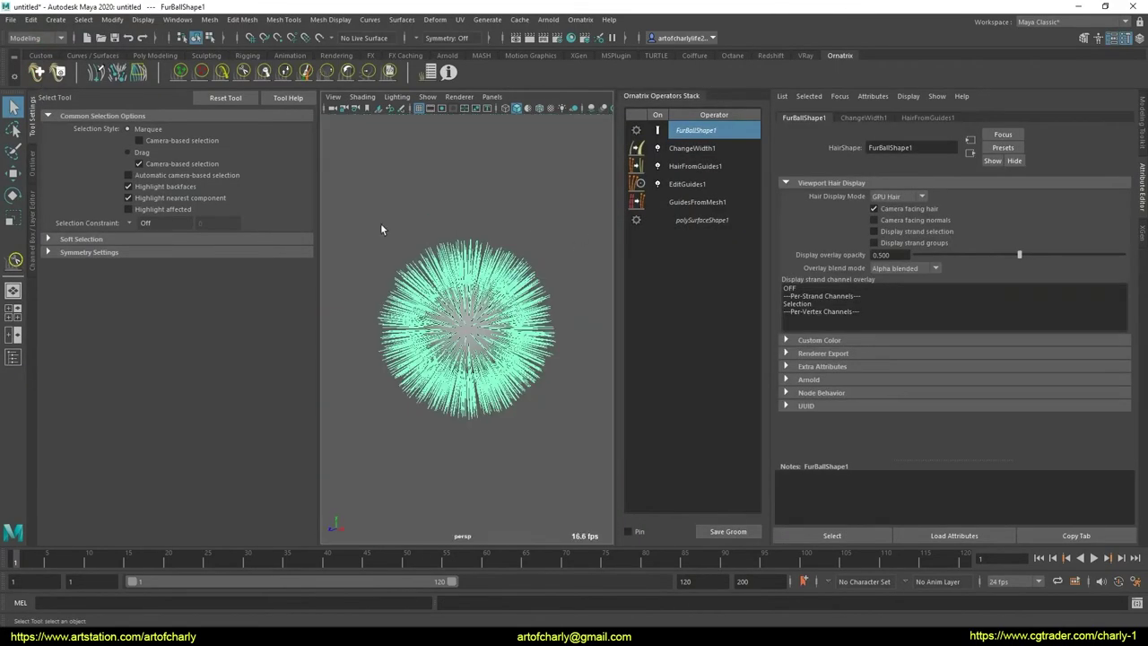
{"action": "scroll", "coordinate": [474, 258], "scroll_direction": "up", "scroll_amount": 5}
{"action": "scroll", "coordinate": [474, 258], "scroll_direction": "down", "scroll_amount": 2}
{"action": "scroll", "coordinate": [475, 258], "scroll_direction": "up", "scroll_amount": 2}
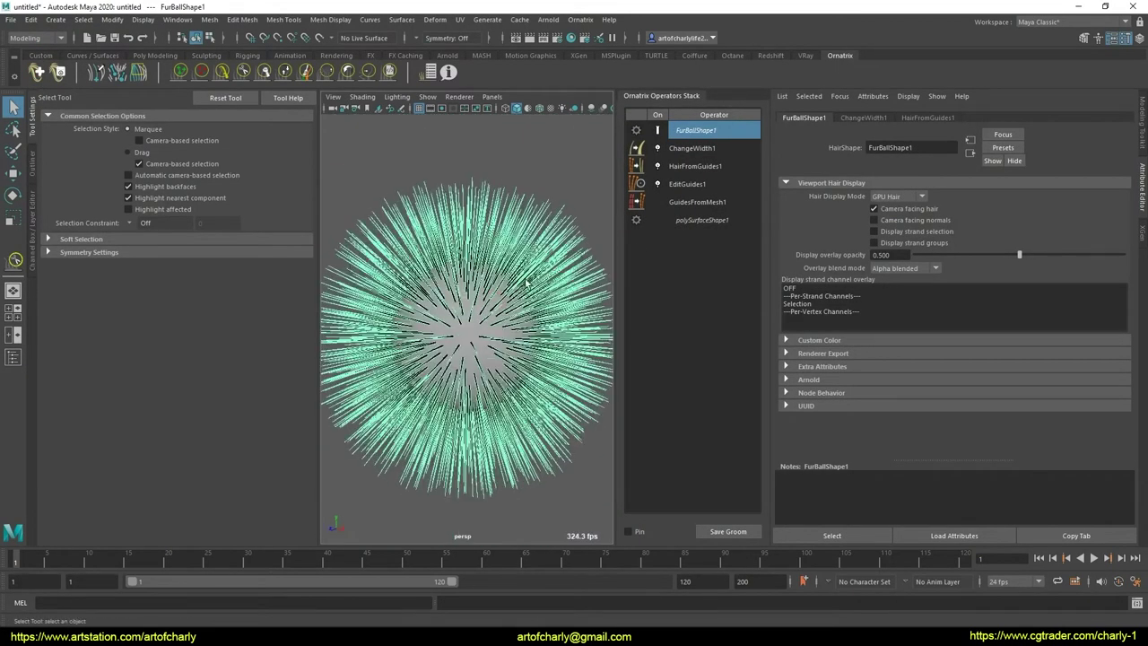
- On ChangeWidth1, apply the Full ramp preset and add points for a wavy multi-peak curve
{"action": "left_click", "coordinate": [702, 187]}
{"action": "left_click", "coordinate": [718, 151]}
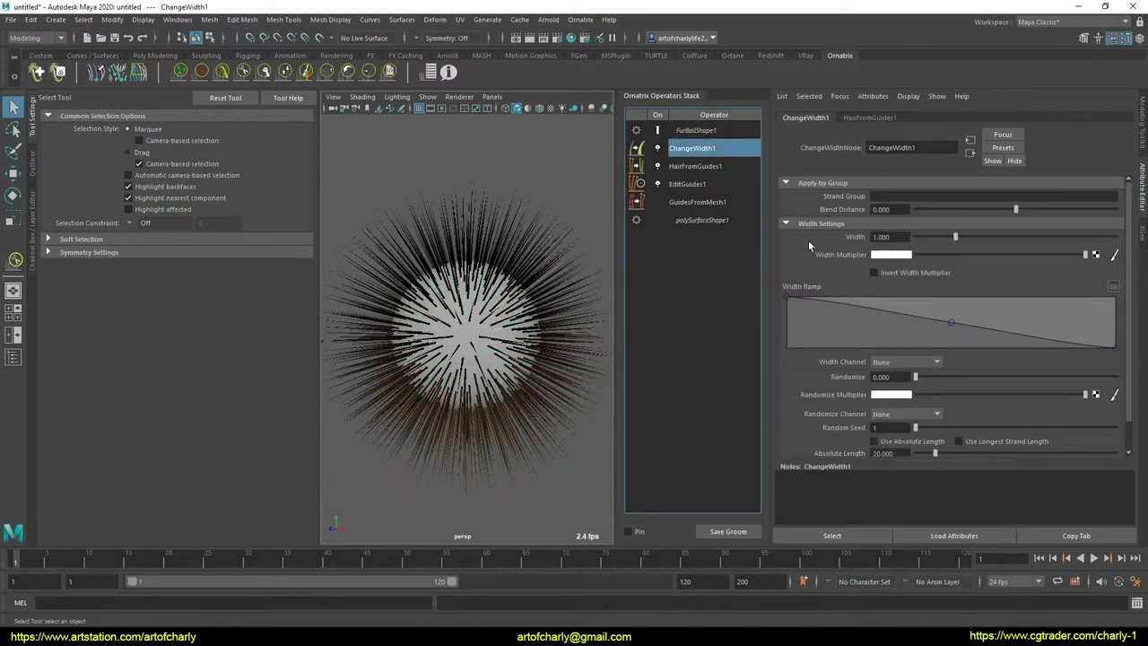
{"action": "right_click", "coordinate": [1014, 309]}
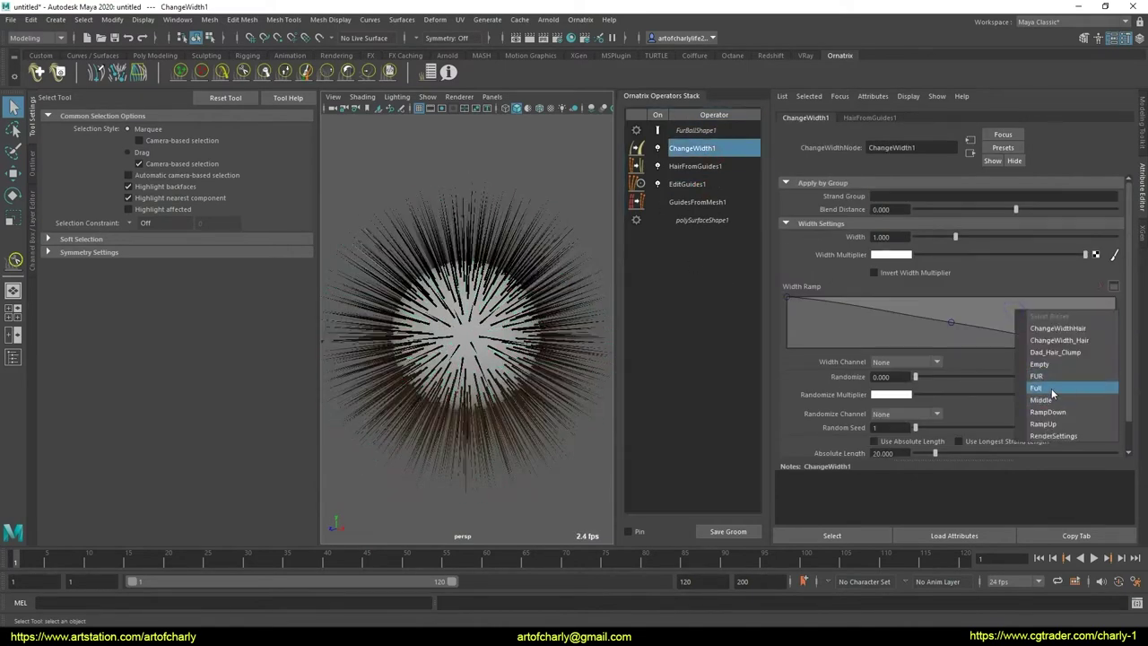
{"action": "left_click", "coordinate": [1051, 389]}
{"action": "left_click_drag", "start_coordinate": [876, 303], "coordinate": [876, 334]}
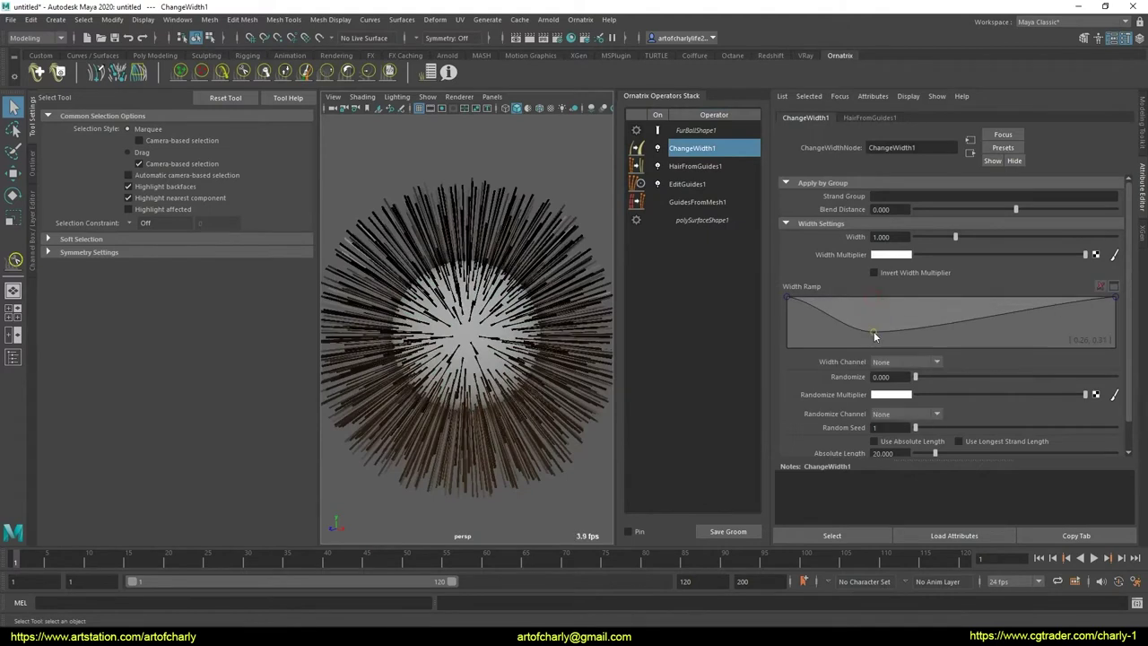
{"action": "mouse_move", "coordinate": [969, 320]}
{"action": "left_mouse_down"}
{"action": "mouse_move", "coordinate": [966, 305]}
{"action": "mouse_move", "coordinate": [1014, 331]}
{"action": "mouse_move", "coordinate": [1049, 309]}
{"action": "mouse_move", "coordinate": [1115, 334]}
{"action": "left_mouse_up"}
{"action": "left_click", "coordinate": [1071, 312]}
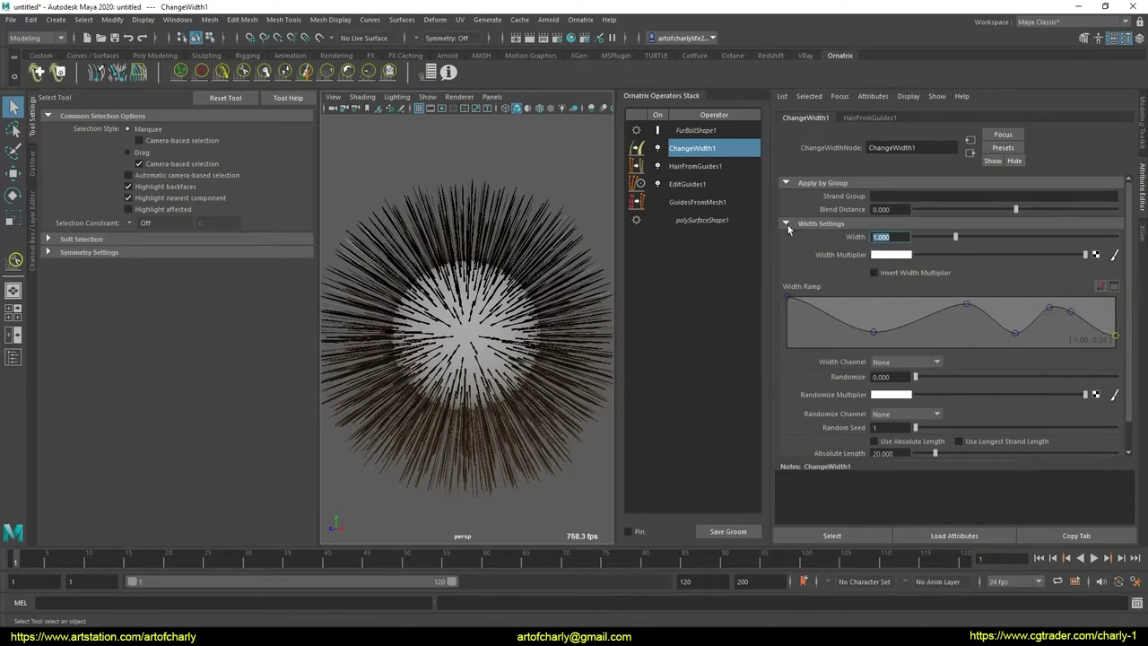
- Set the strand Width to 0.500, then check the ramp in the larger editor
{"action": "type", "text": "0.5"}
{"action": "key", "text": "Return"}
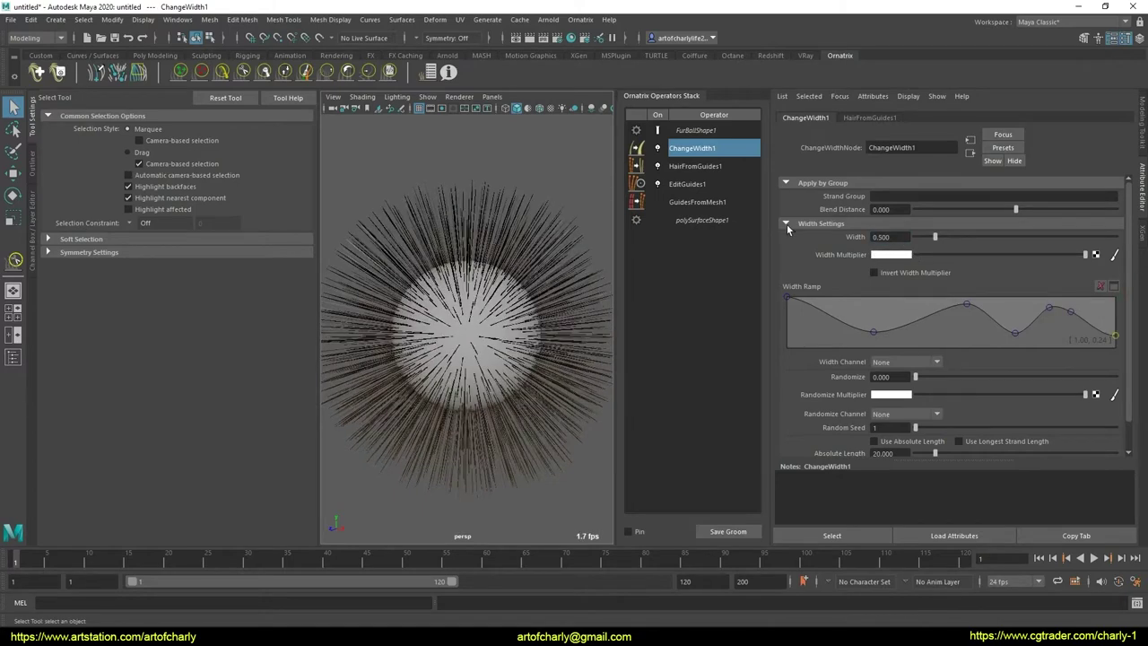
{"action": "left_click", "coordinate": [1114, 289]}
{"action": "left_click", "coordinate": [465, 241]}
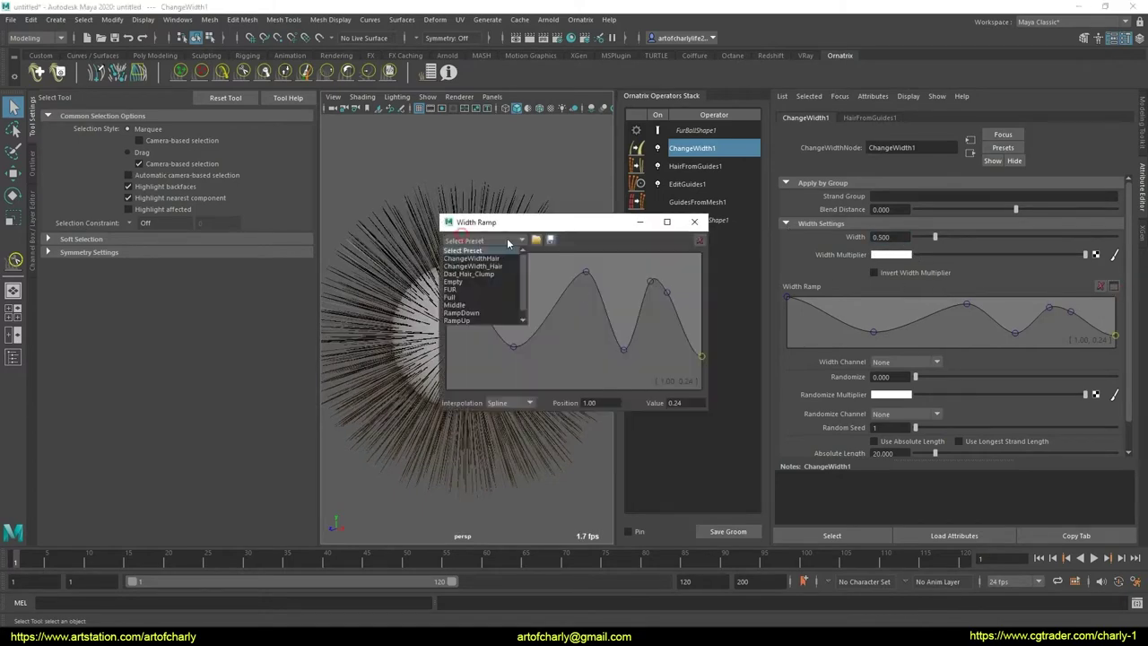
{"action": "left_click", "coordinate": [693, 226]}
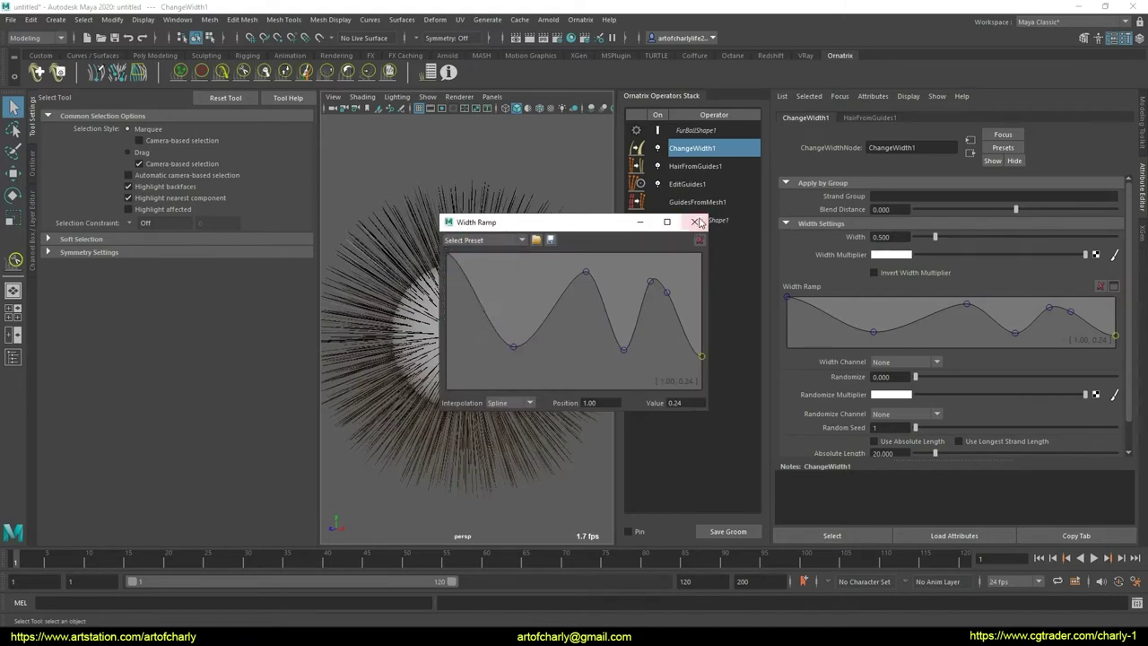
{"action": "left_click", "coordinate": [693, 222]}
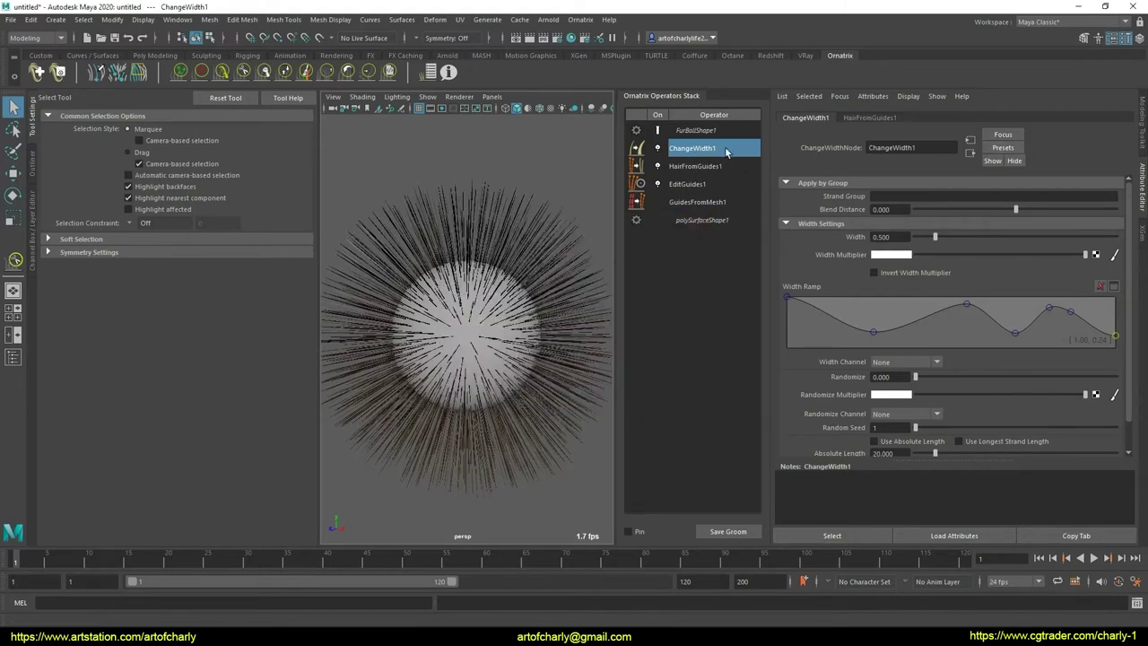
- Save the ChangeWidth1 settings as preset 'TEST', then delete ChangeWidth1 from the stack
{"action": "left_click", "coordinate": [1015, 154]}
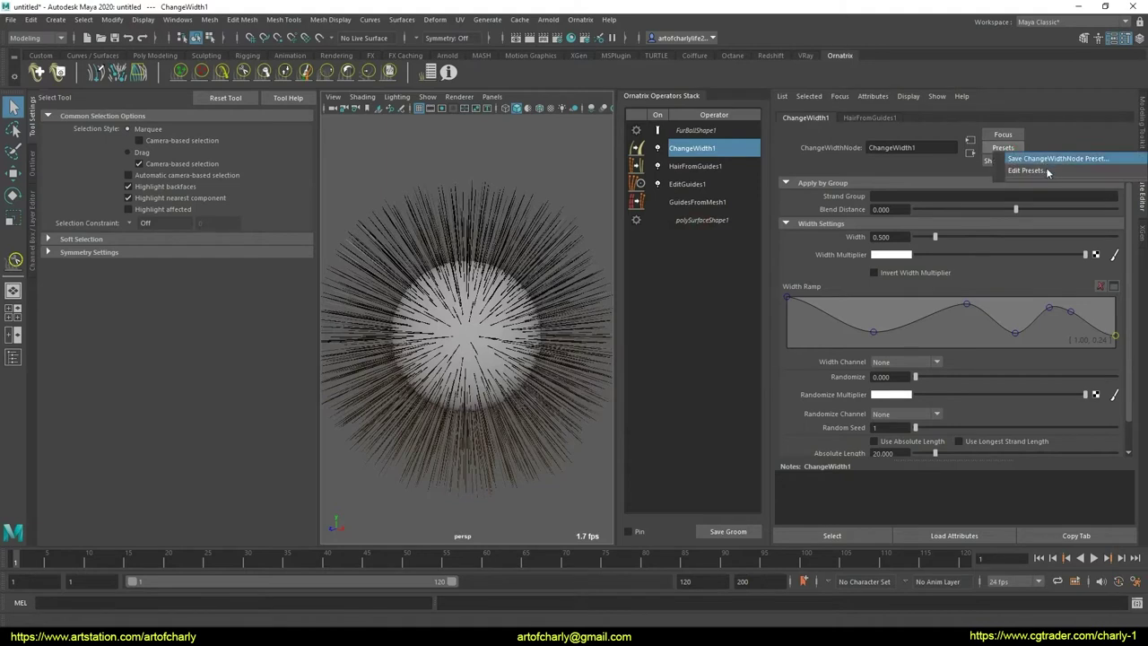
{"action": "left_click", "coordinate": [1072, 159]}
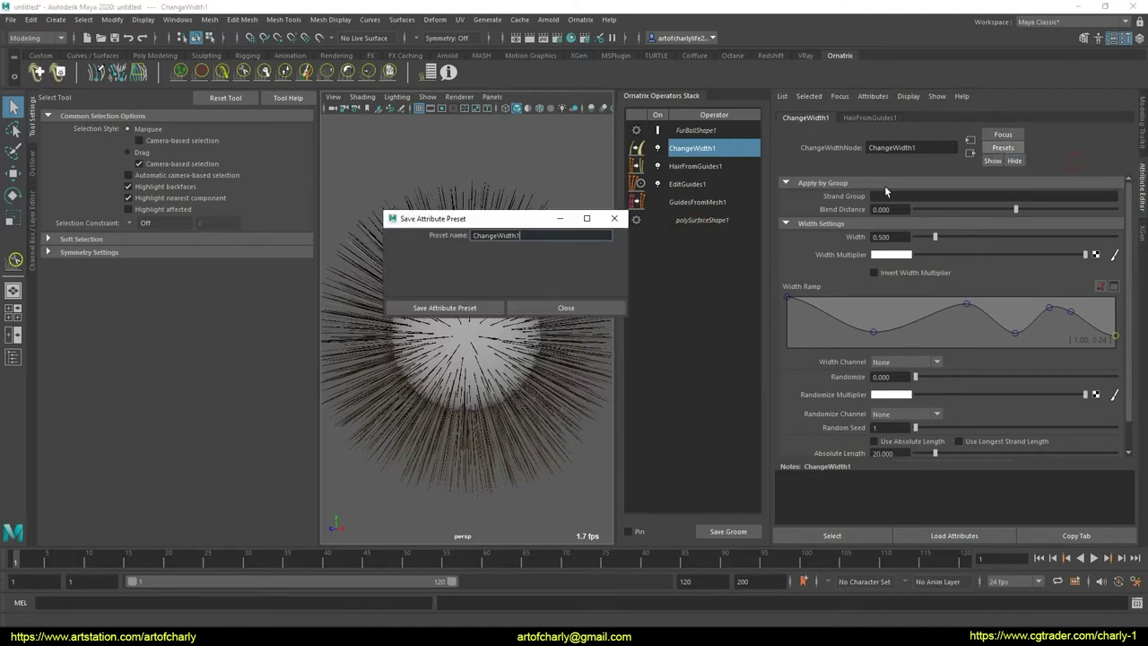
{"action": "key", "text": "BackSpace"}
{"action": "key", "text": "BackSpace"}
{"action": "key", "text": "BackSpace"}
{"action": "key", "text": "BackSpace"}
{"action": "key", "text": "BackSpace"}
{"action": "key", "text": "BackSpace"}
{"action": "type", "text": "TEST"}
{"action": "left_click", "coordinate": [444, 308]}
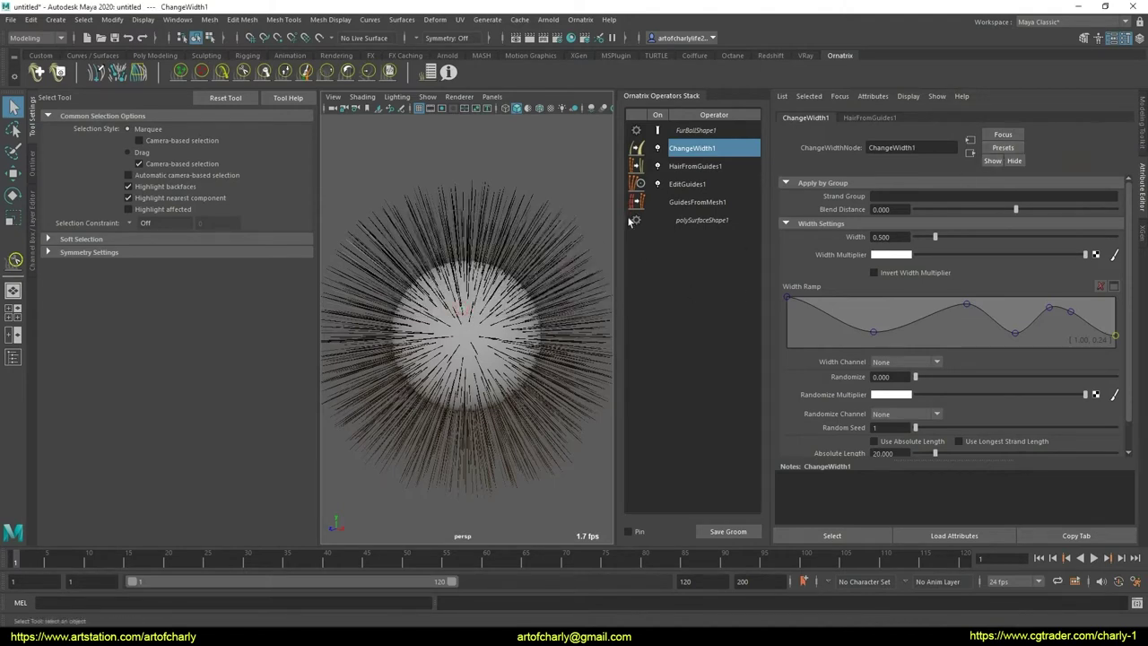
{"action": "right_click", "coordinate": [705, 146]}
{"action": "left_click", "coordinate": [739, 239]}
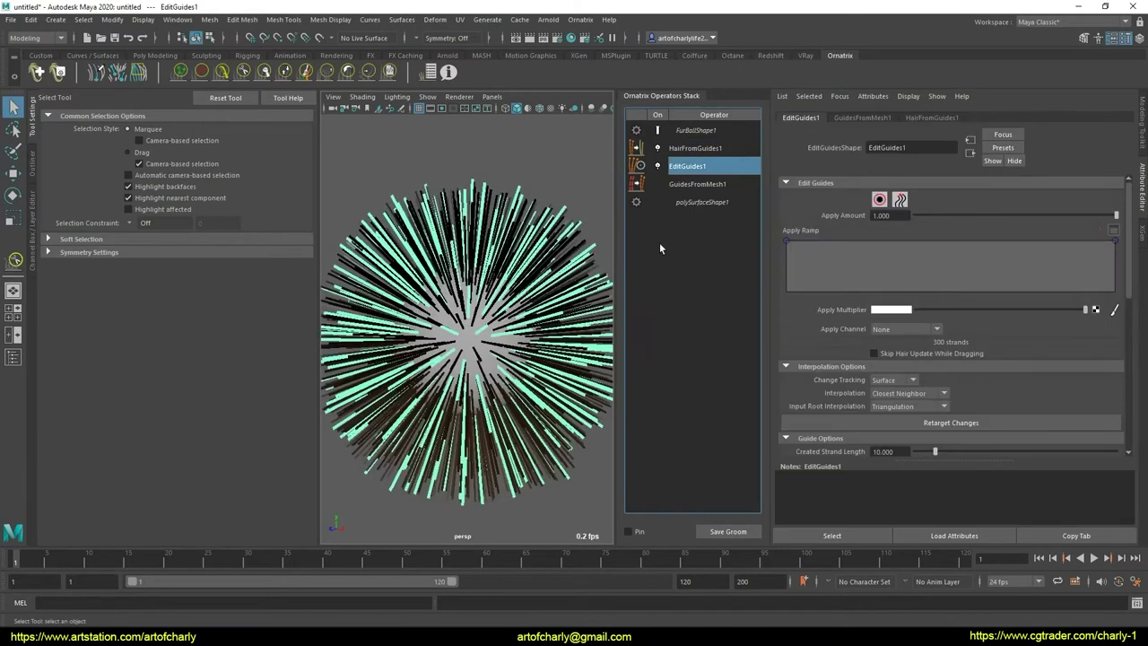
{"action": "left_click", "coordinate": [580, 18]}
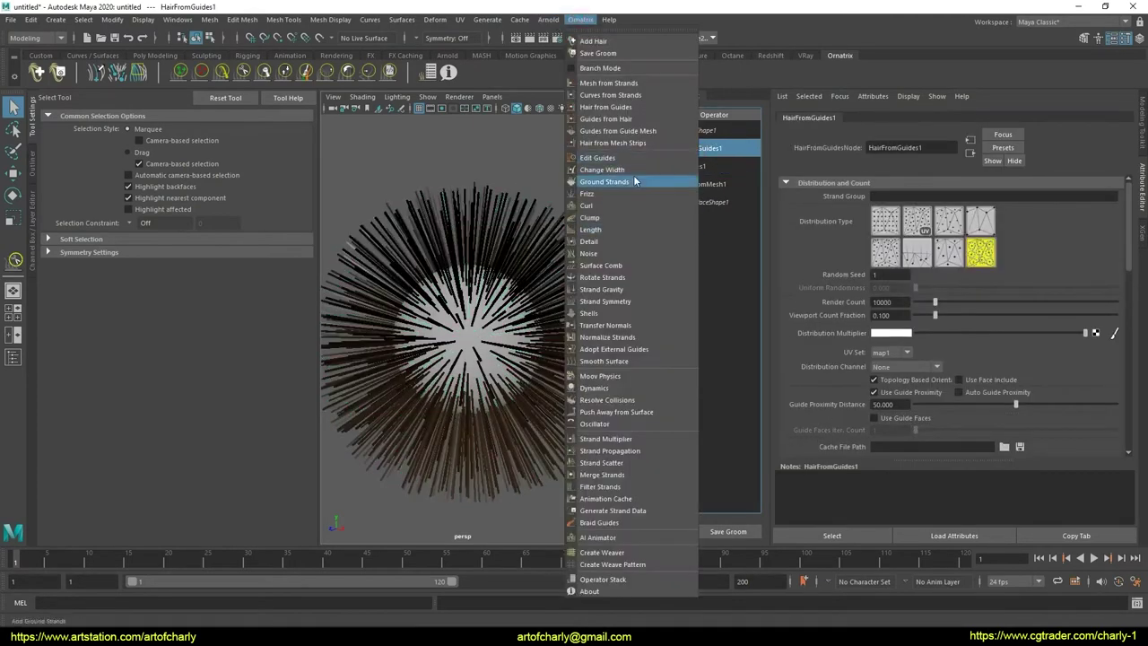
{"action": "left_click", "coordinate": [602, 170]}
{"action": "left_click", "coordinate": [1003, 147]}
{"action": "mouse_move", "coordinate": [1016, 186]}
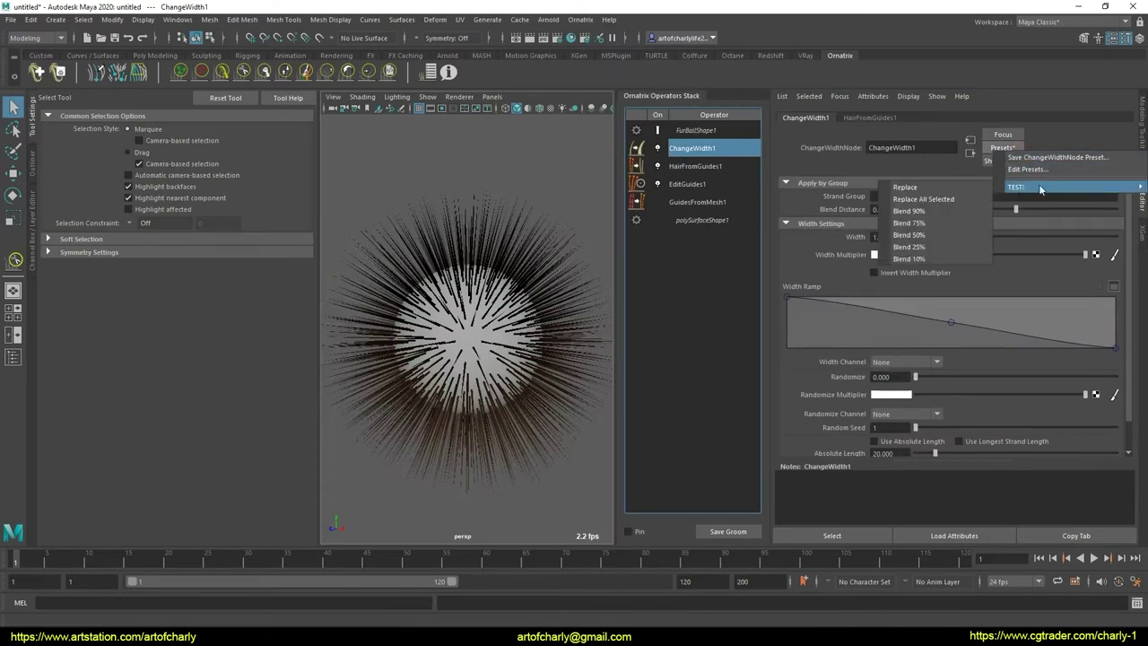
{"action": "left_click", "coordinate": [959, 186]}
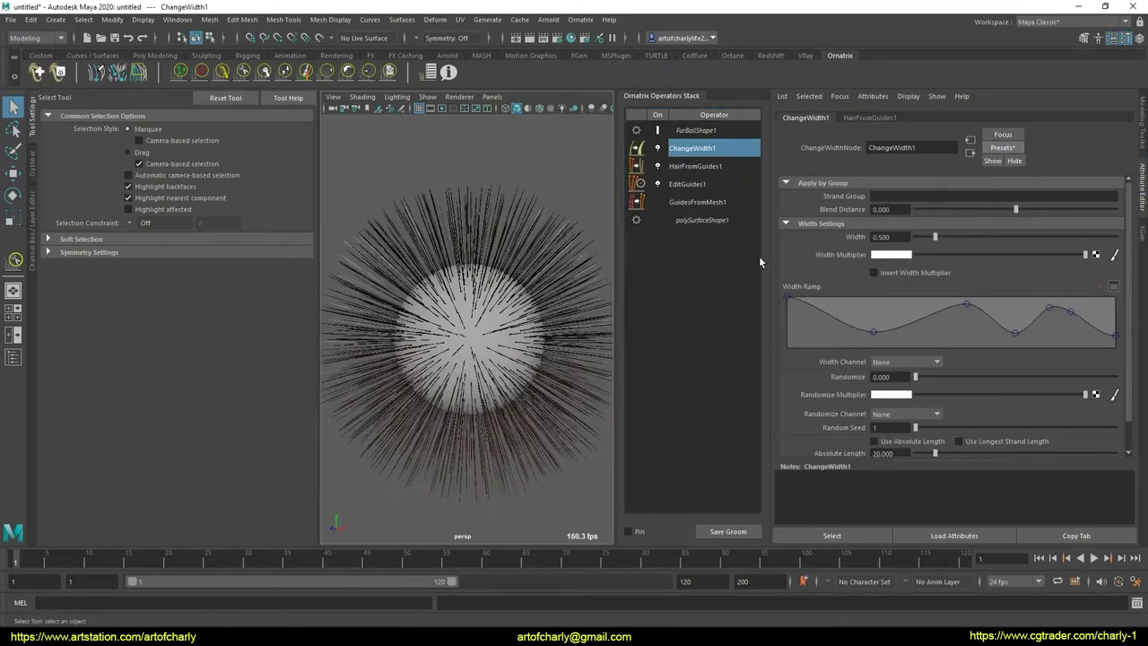
{"action": "right_click", "coordinate": [695, 151]}
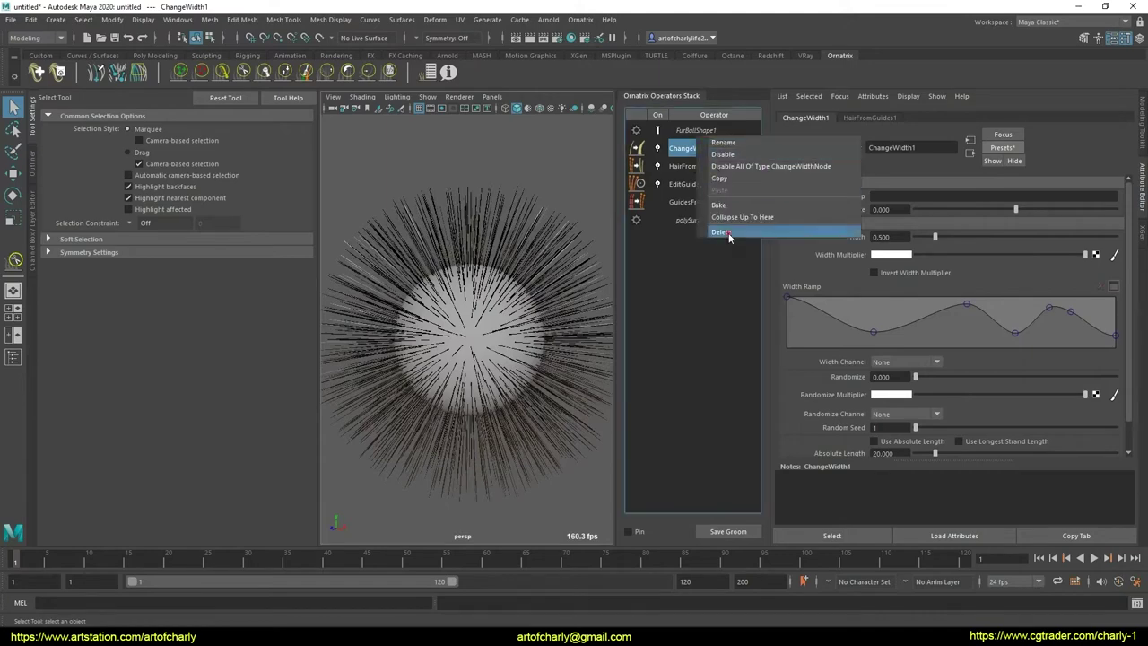
{"action": "left_click", "coordinate": [731, 231]}
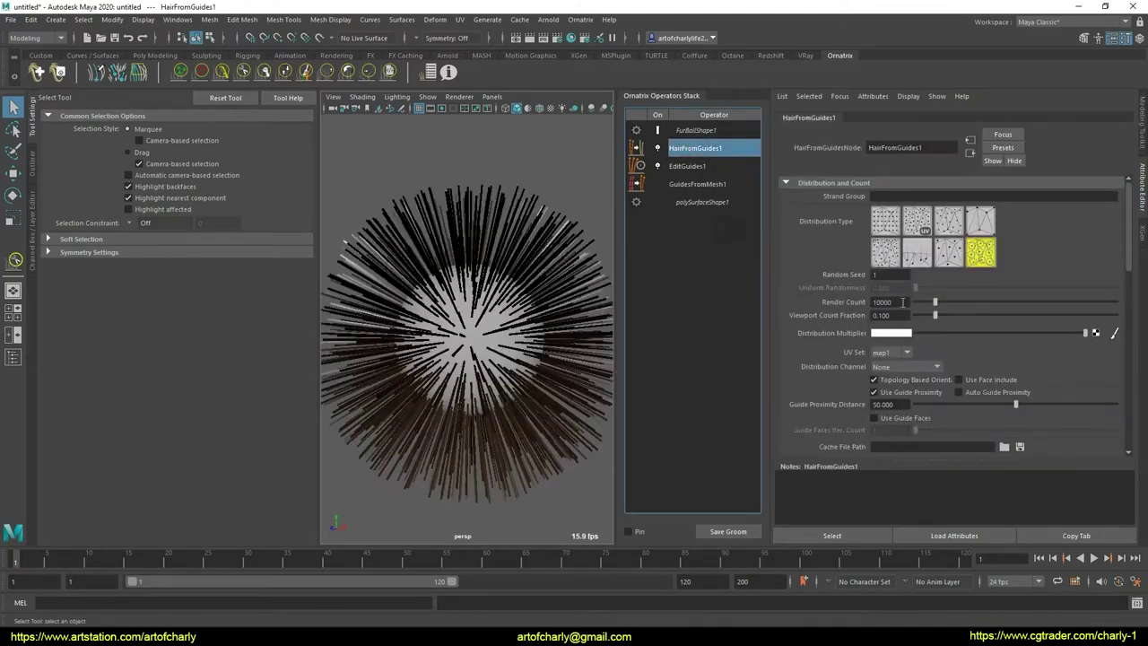
- Set Render Count to 100000 and Viewport Count Fraction to 1.000 on HairFromGuides1
{"action": "double_click", "coordinate": [902, 303]}
{"action": "key", "text": "Return"}
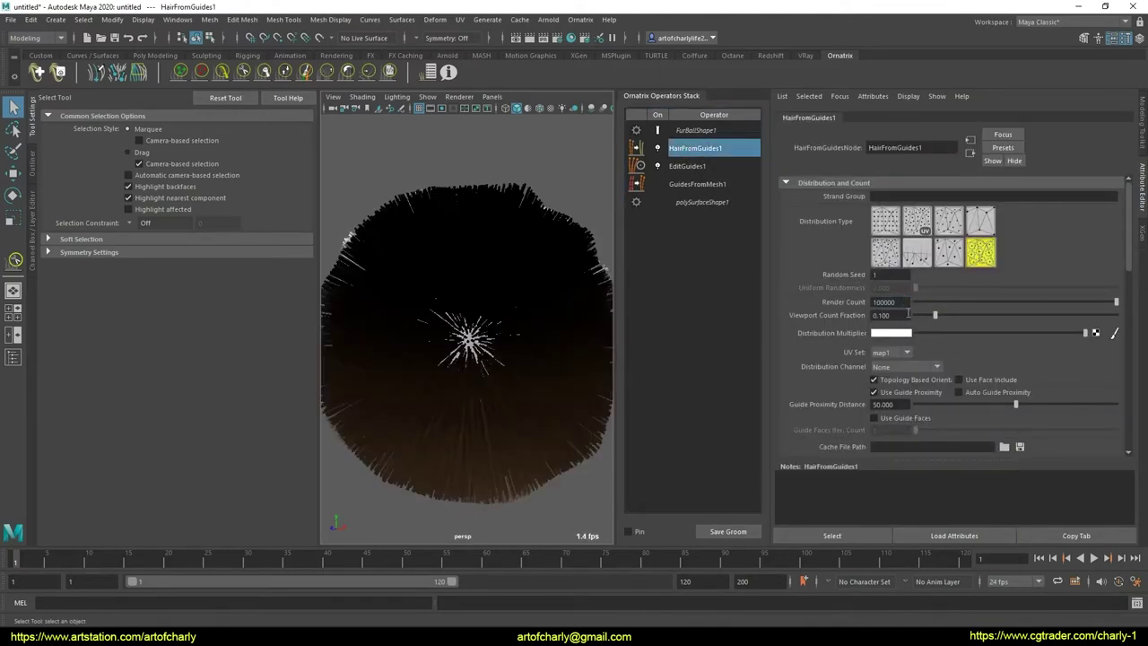
{"action": "type", "text": "1"}
{"action": "key", "text": "Return"}
{"action": "scroll", "coordinate": [828, 356], "scroll_direction": "down", "scroll_amount": 5}
{"action": "scroll", "coordinate": [827, 356], "scroll_direction": "down", "scroll_amount": 5}
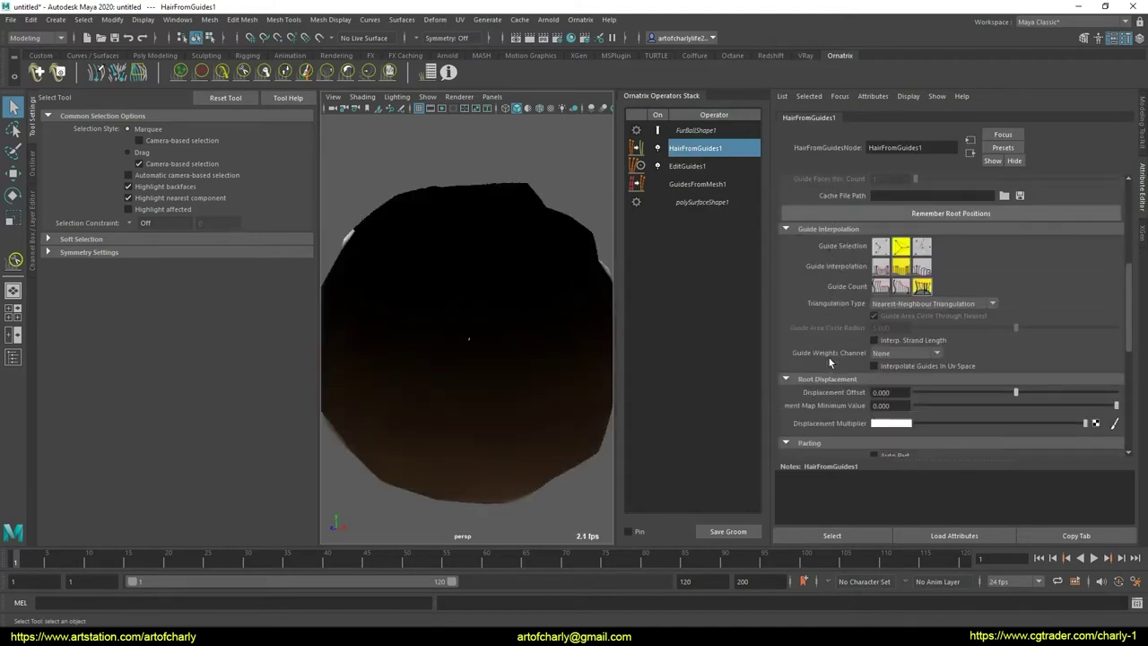
{"action": "scroll", "coordinate": [828, 356], "scroll_direction": "down", "scroll_amount": 5}
{"action": "scroll", "coordinate": [830, 362], "scroll_direction": "down", "scroll_amount": 3}
{"action": "scroll", "coordinate": [829, 362], "scroll_direction": "up", "scroll_amount": 4}
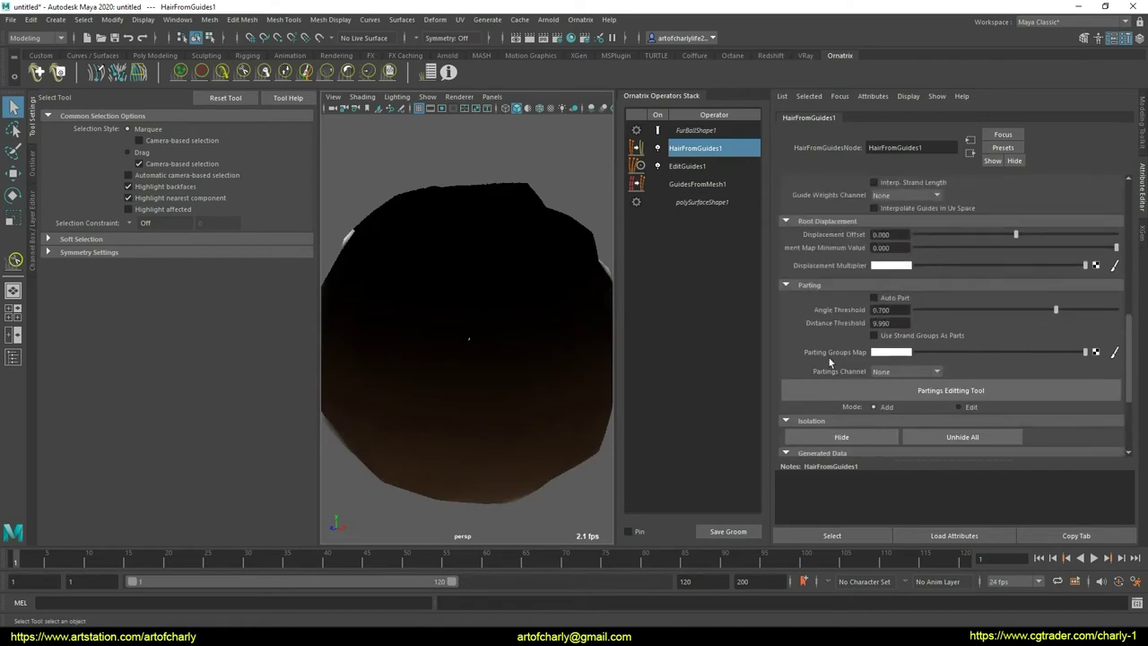
{"action": "scroll", "coordinate": [879, 363], "scroll_direction": "up", "scroll_amount": 15}
{"action": "scroll", "coordinate": [924, 307], "scroll_direction": "down", "scroll_amount": 2}
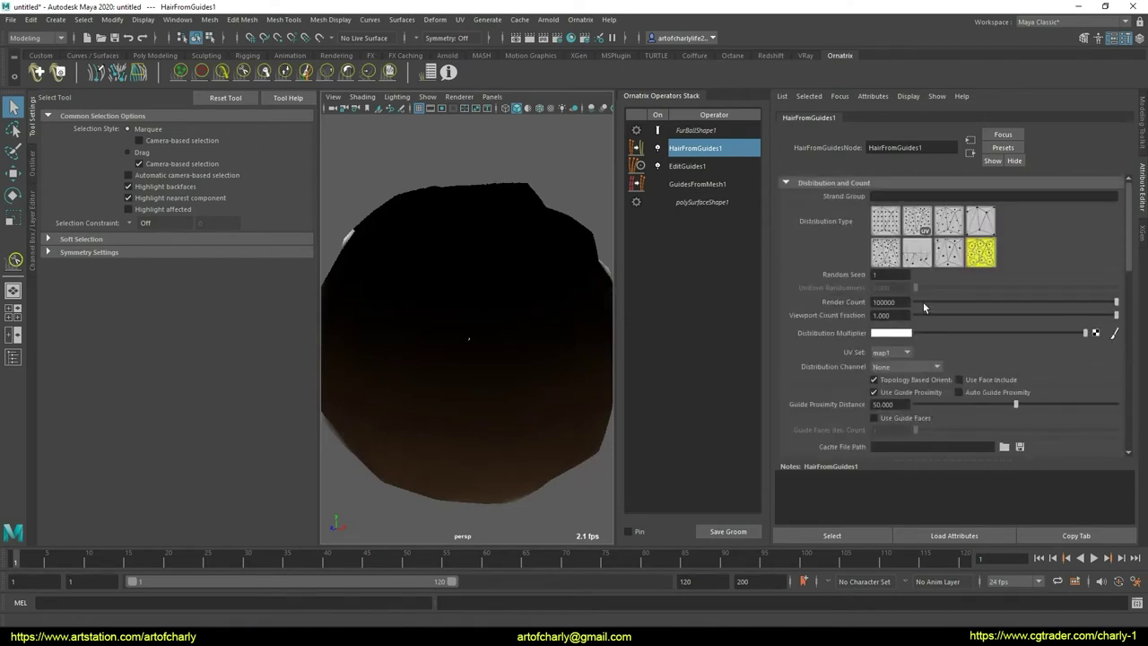
- Save these hair settings as preset '100K' and delete HairFromGuides1
{"action": "left_click", "coordinate": [1009, 149]}
{"action": "left_click", "coordinate": [1018, 153]}
{"action": "type", "text": "100k"}
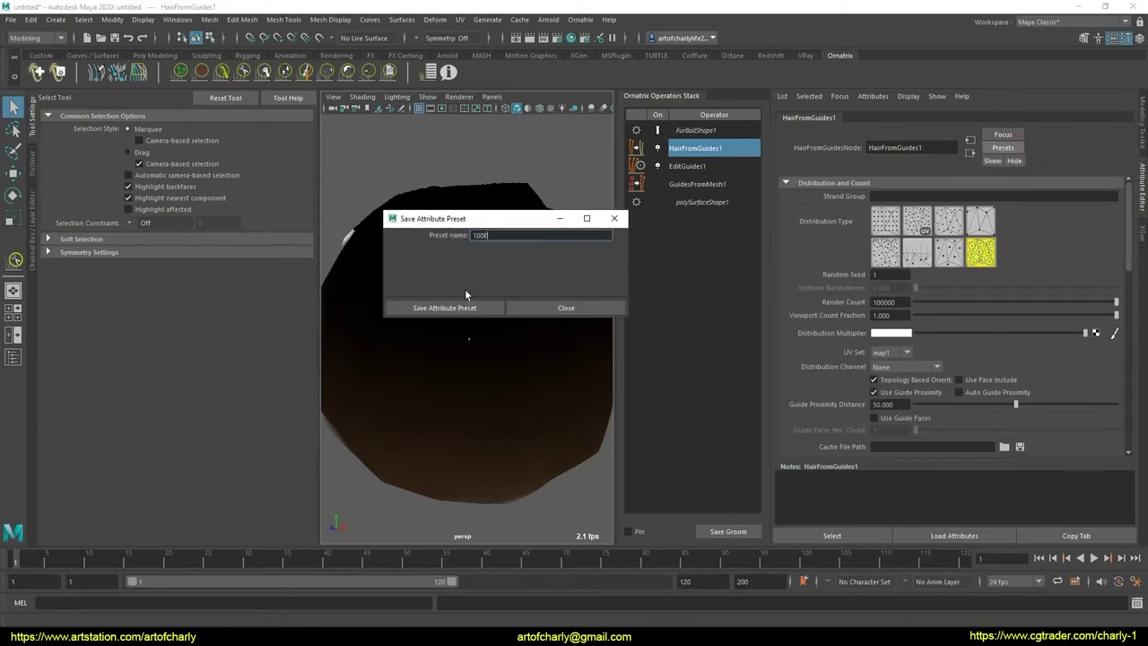
{"action": "left_click", "coordinate": [465, 307]}
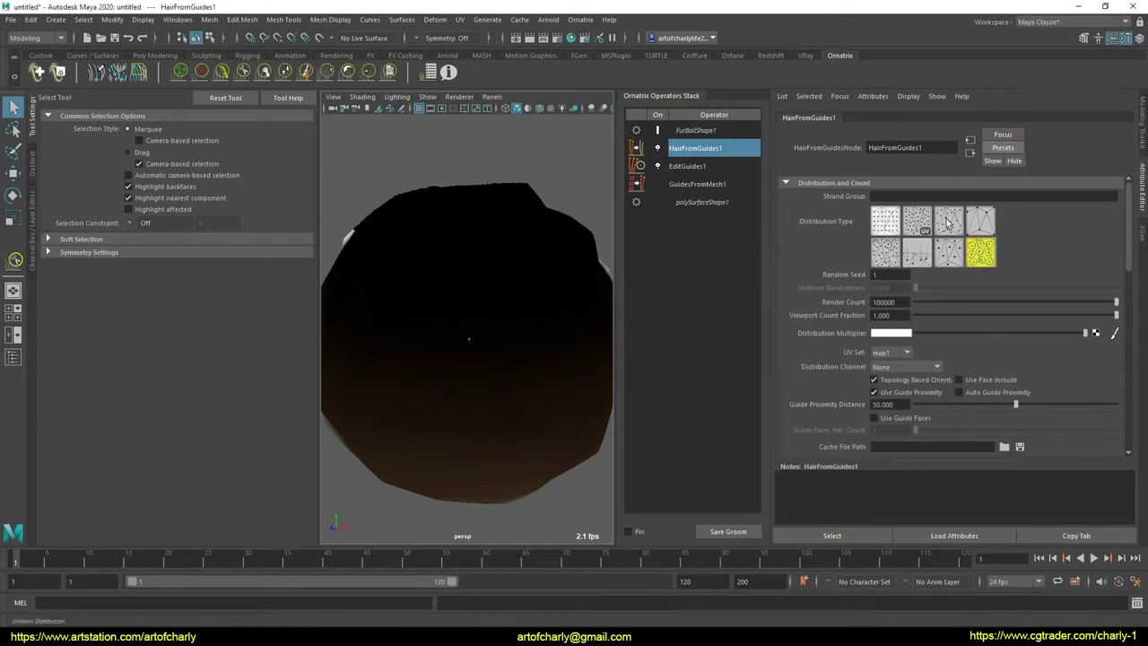
{"action": "right_click", "coordinate": [718, 152]}
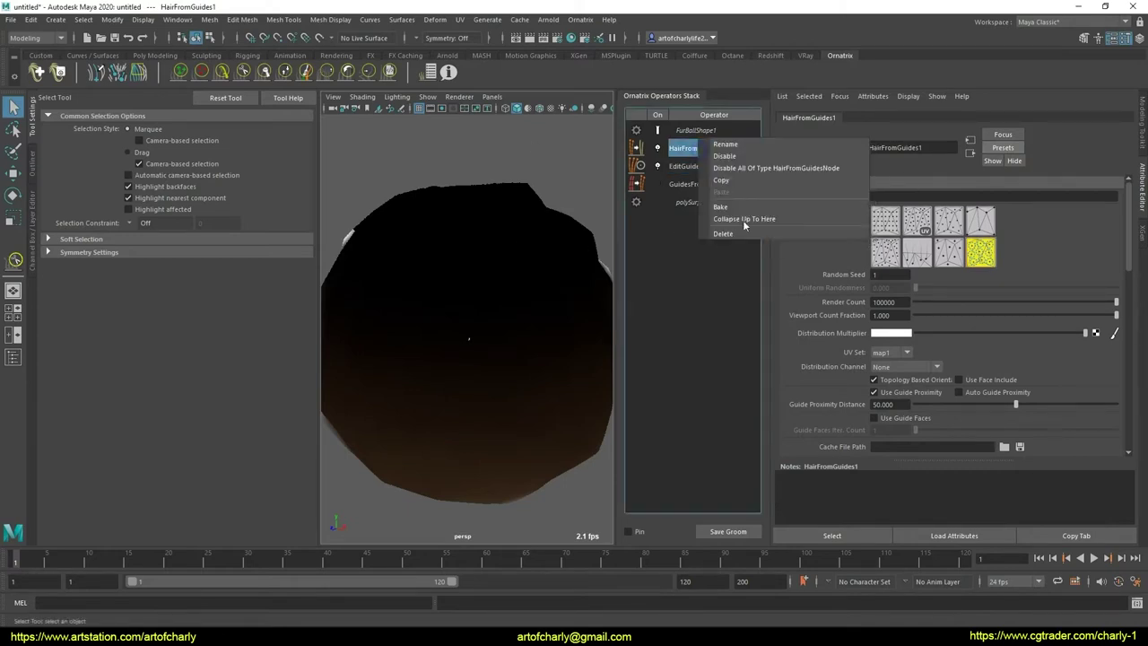
{"action": "left_click", "coordinate": [744, 214]}
{"action": "left_click", "coordinate": [711, 150]}
{"action": "left_click", "coordinate": [580, 19]}
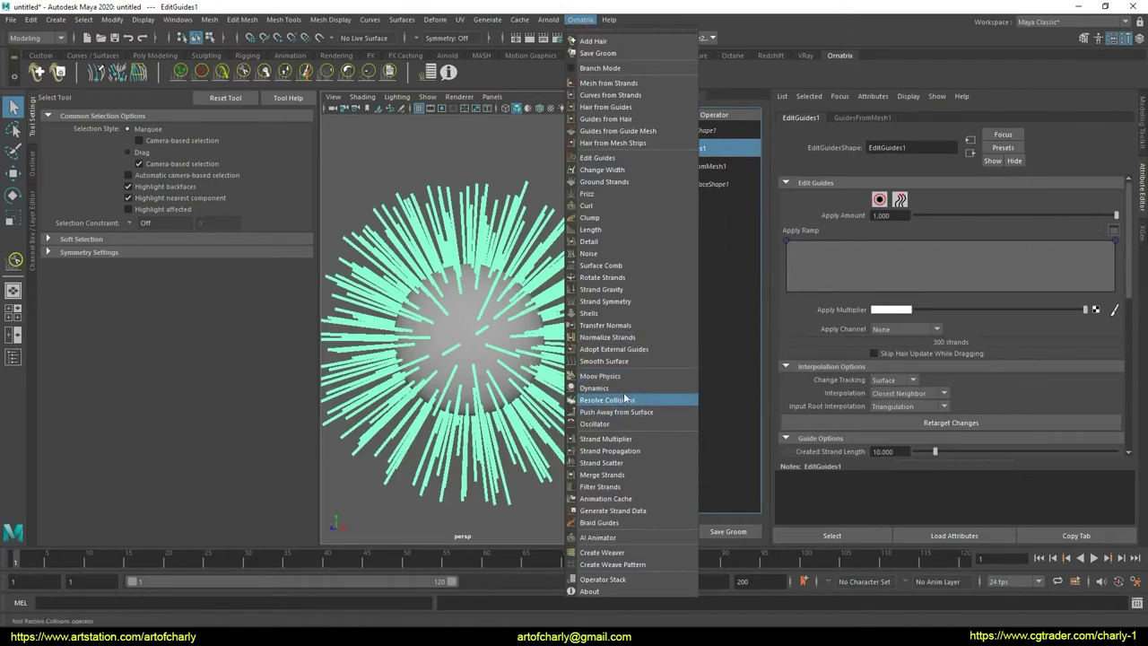
{"action": "left_click", "coordinate": [642, 109]}
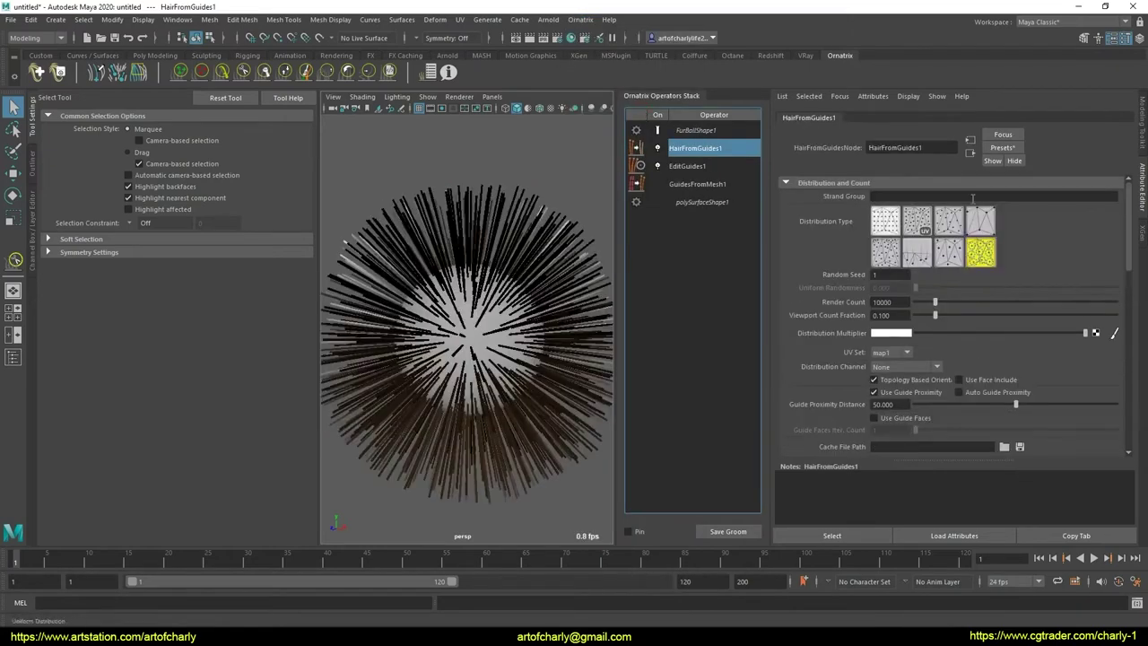
{"action": "left_click", "coordinate": [1002, 147]}
{"action": "mouse_move", "coordinate": [1023, 189]}
{"action": "left_click", "coordinate": [941, 185]}
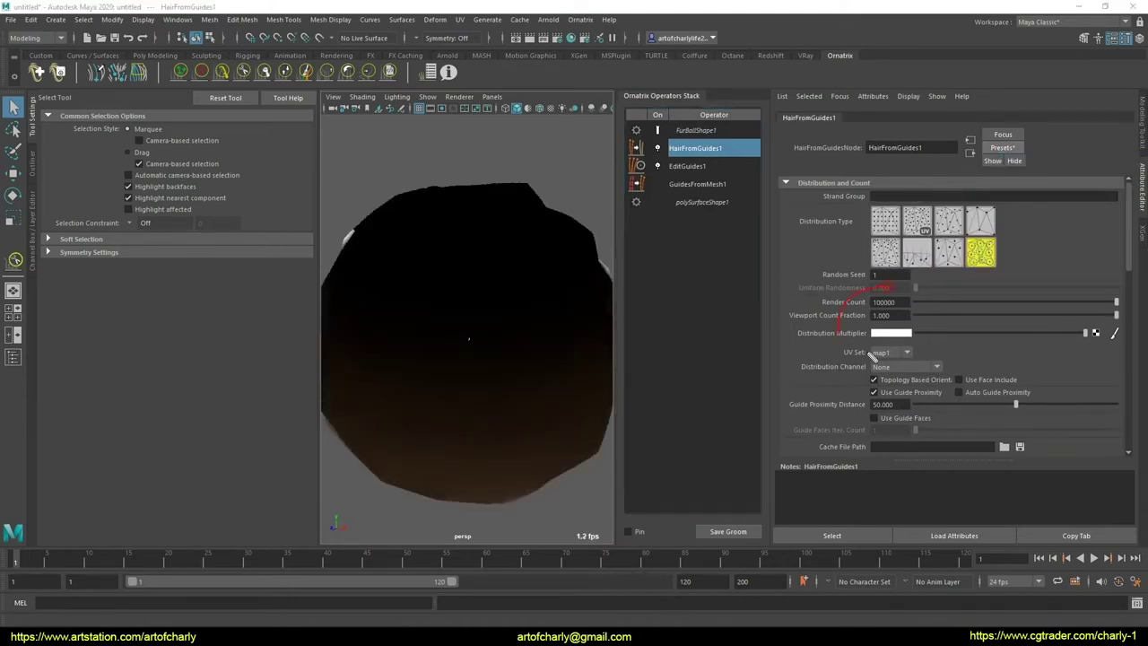
{"action": "right_click", "coordinate": [714, 155]}
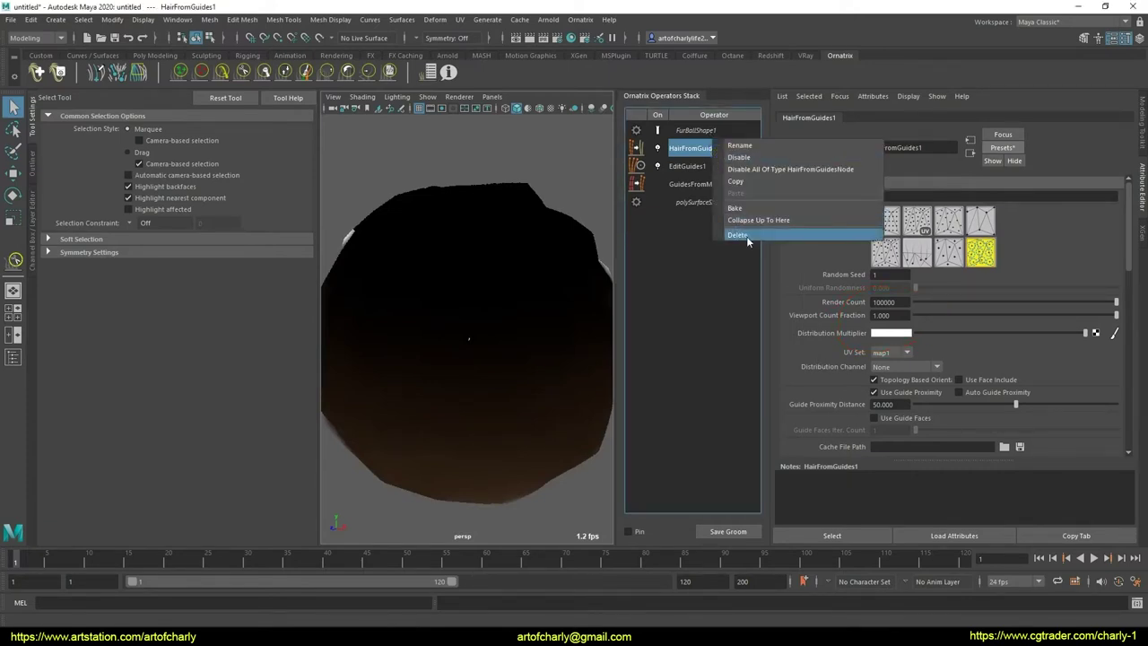
{"action": "left_click", "coordinate": [1015, 272]}
{"action": "scroll", "coordinate": [988, 277], "scroll_direction": "down", "scroll_amount": 5}
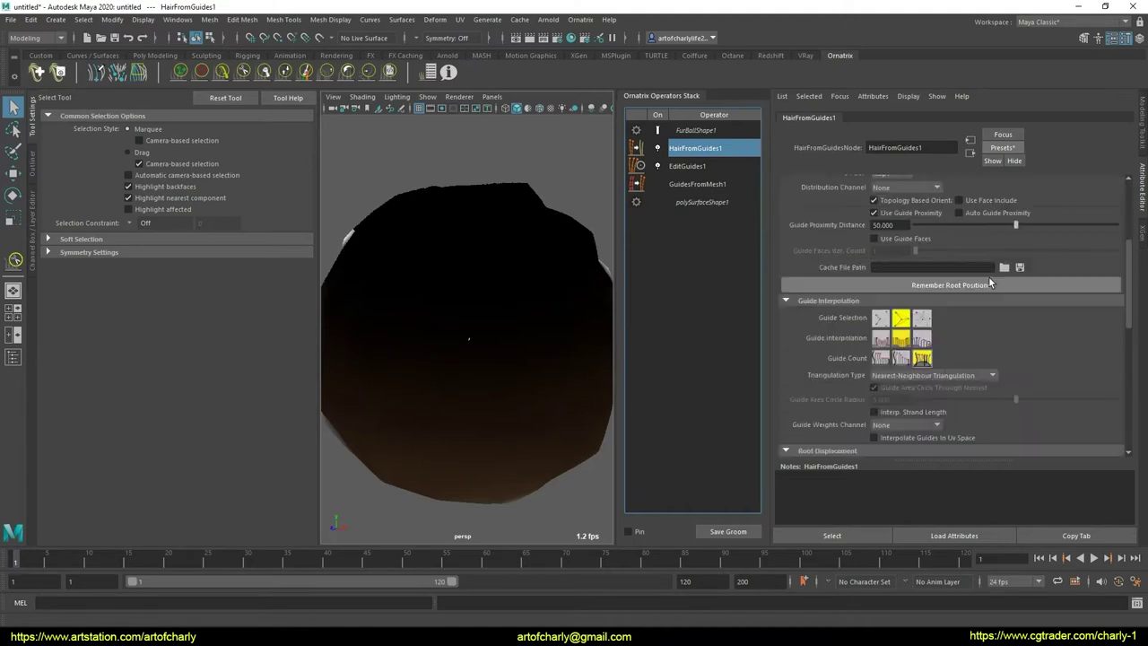
{"action": "scroll", "coordinate": [990, 282], "scroll_direction": "up", "scroll_amount": 1}
{"action": "scroll", "coordinate": [990, 282], "scroll_direction": "up", "scroll_amount": 2}
{"action": "scroll", "coordinate": [990, 282], "scroll_direction": "up", "scroll_amount": 2}
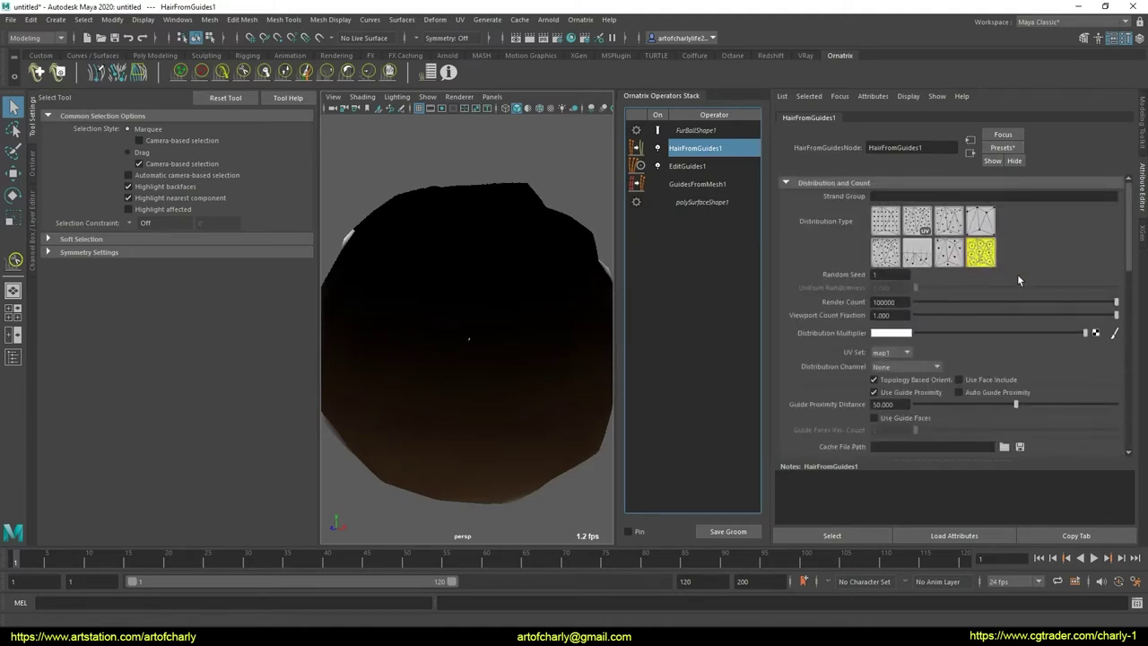
{"action": "right_click", "coordinate": [699, 154]}
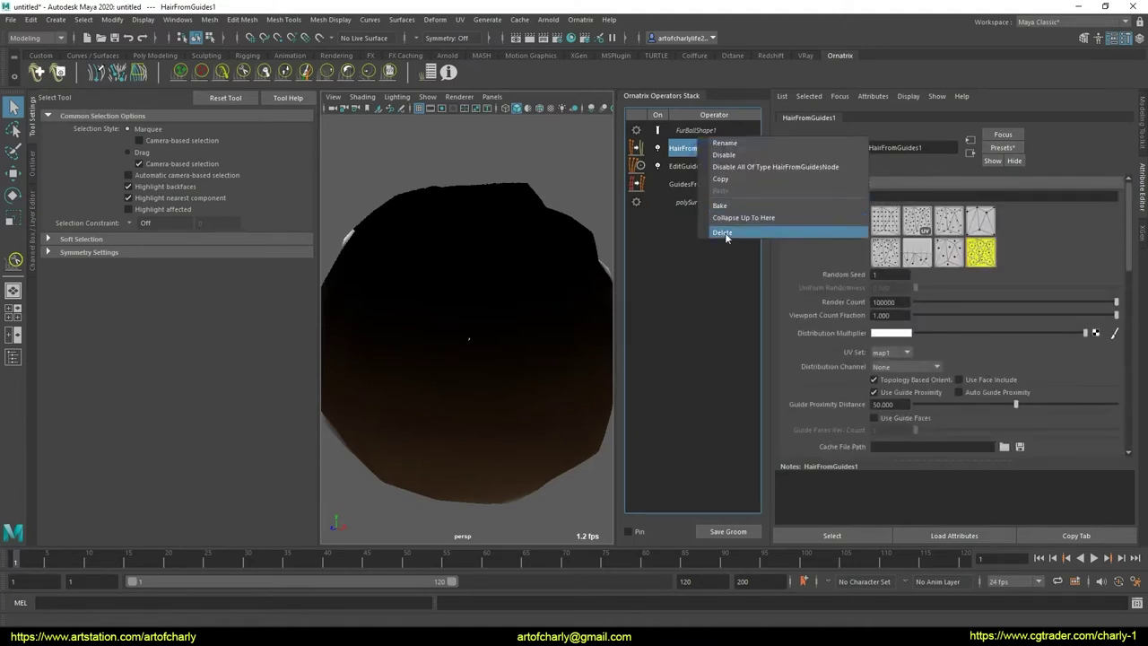
{"action": "left_click", "coordinate": [725, 232]}
- Add a new Hair from Guides operator and apply the 100K preset with Replace
{"action": "right_click", "coordinate": [901, 256]}
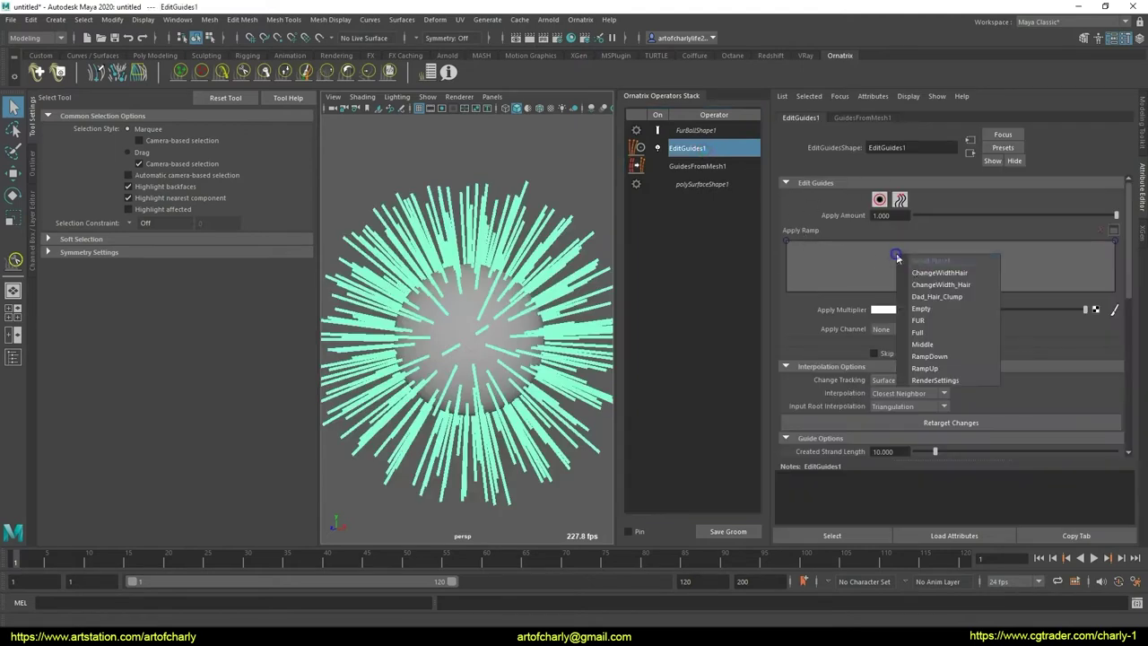
{"action": "left_click", "coordinate": [1065, 234]}
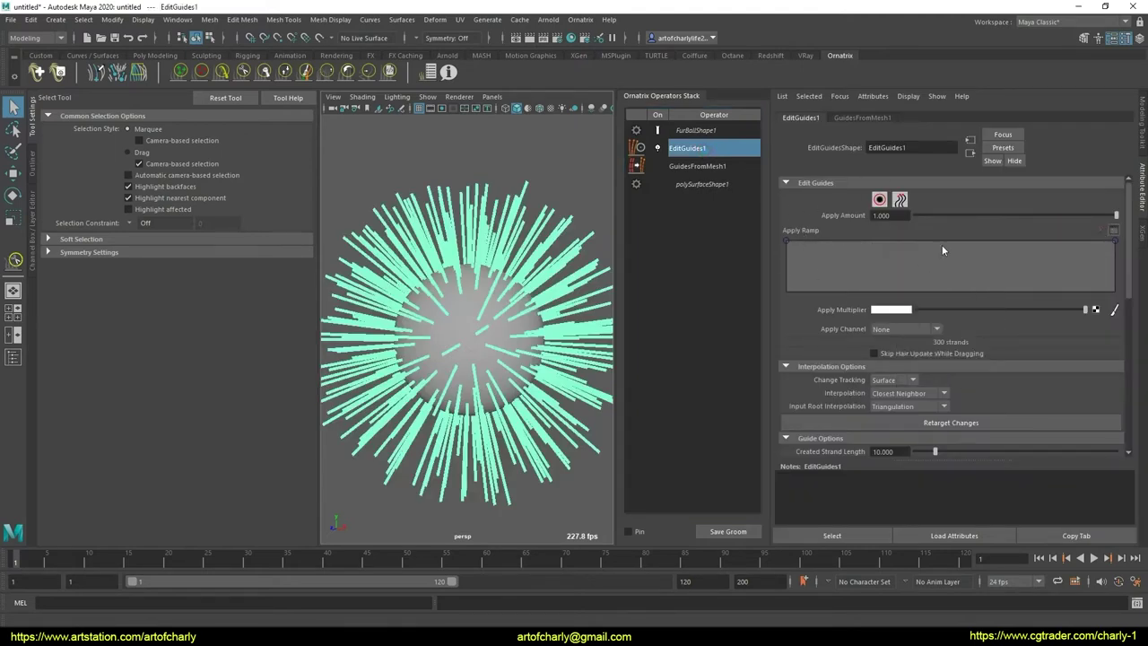
{"action": "left_click", "coordinate": [578, 21]}
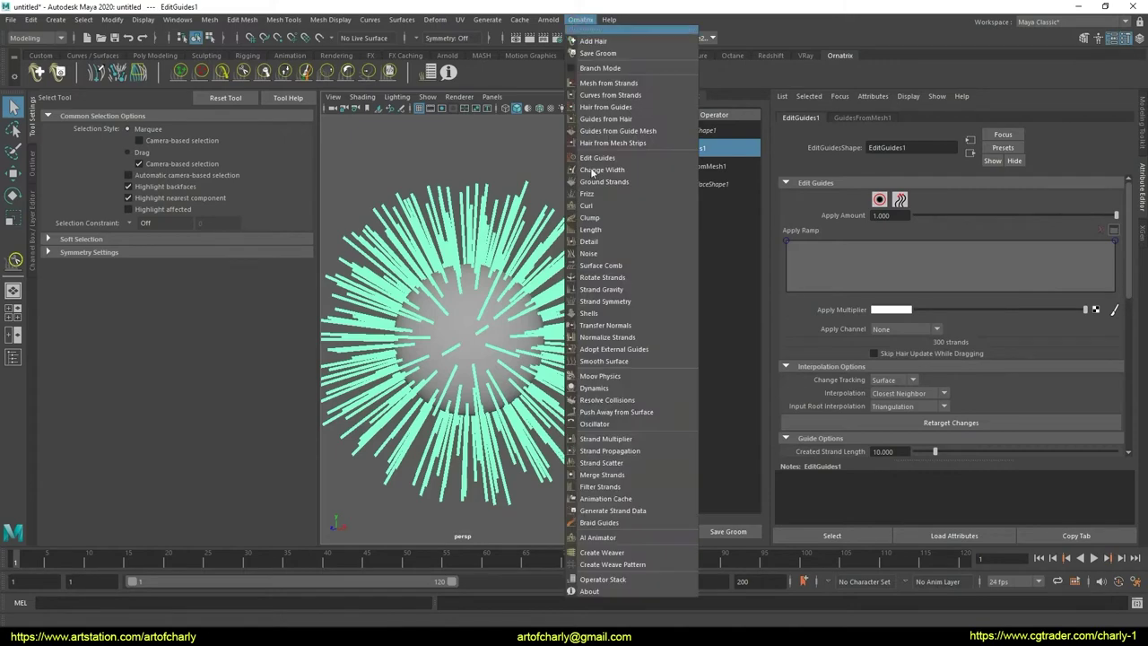
{"action": "left_click", "coordinate": [626, 111]}
{"action": "left_click", "coordinate": [1003, 147]}
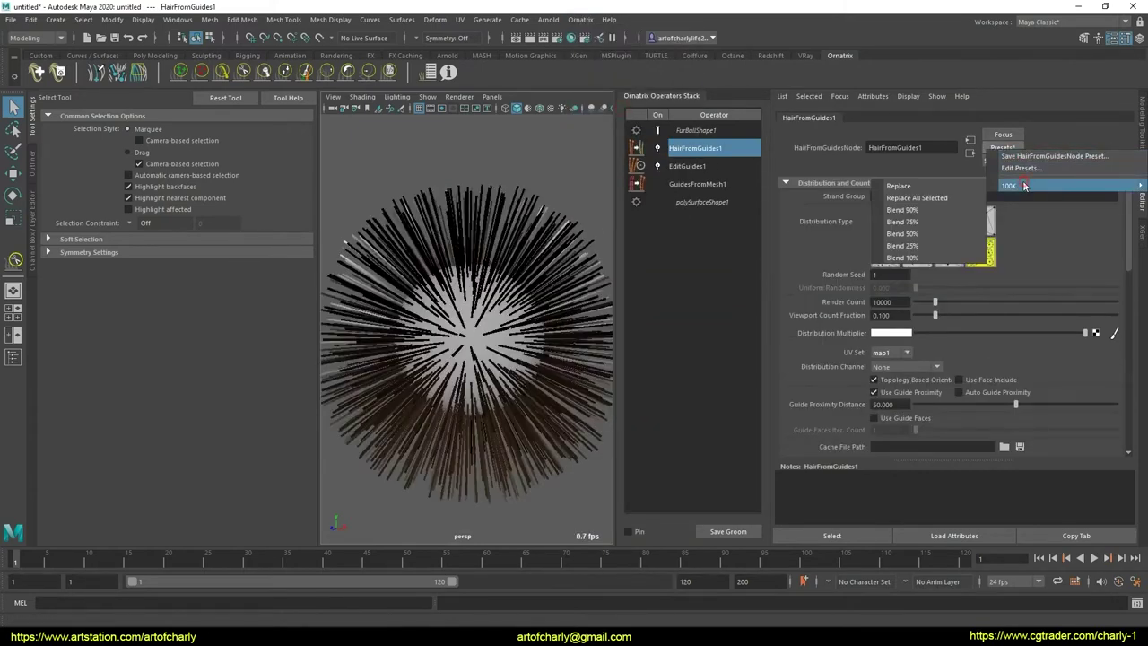
{"action": "left_click", "coordinate": [899, 186]}
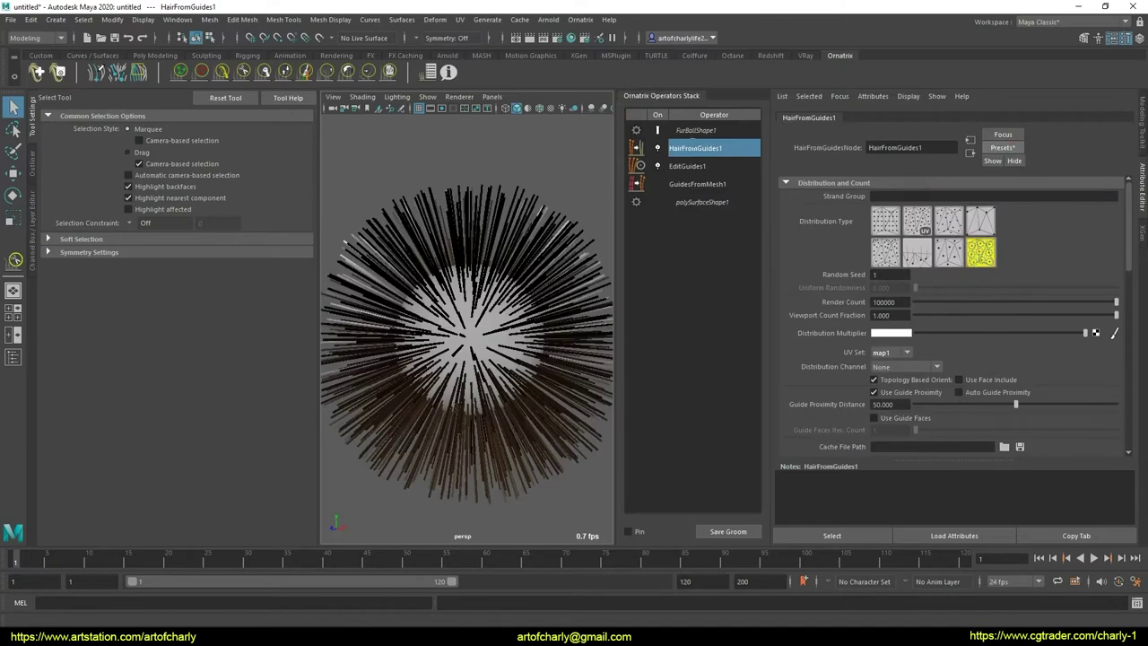
- Add a Clump operator to the fur ball and set its Clump Count to 1000
{"action": "left_click", "coordinate": [575, 25]}
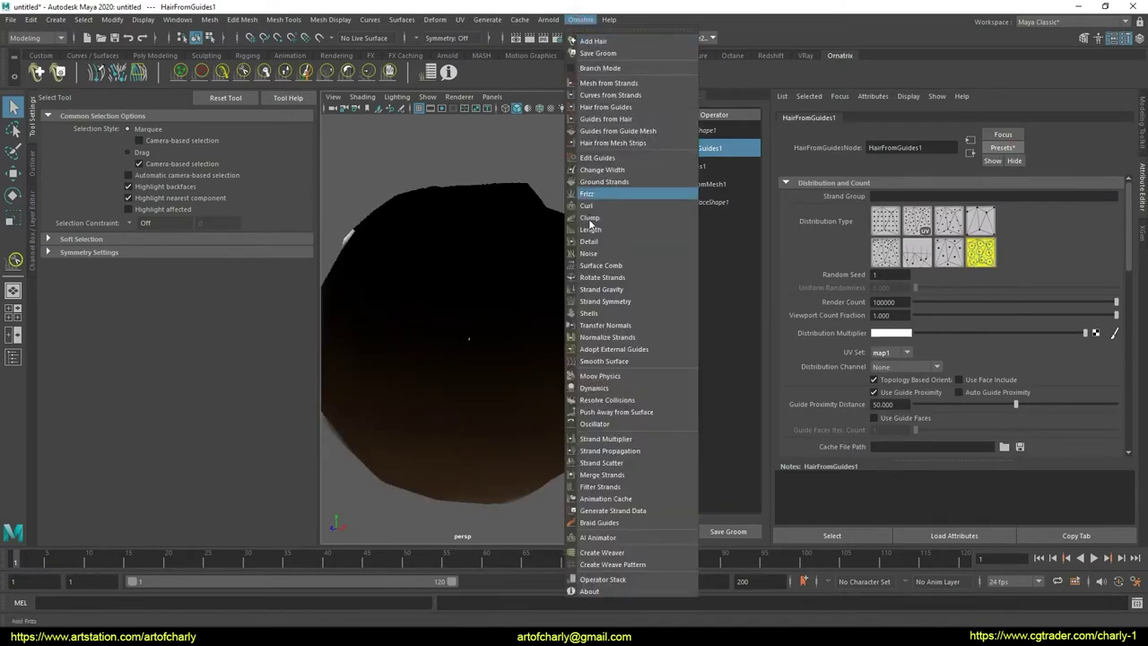
{"action": "left_click", "coordinate": [589, 218]}
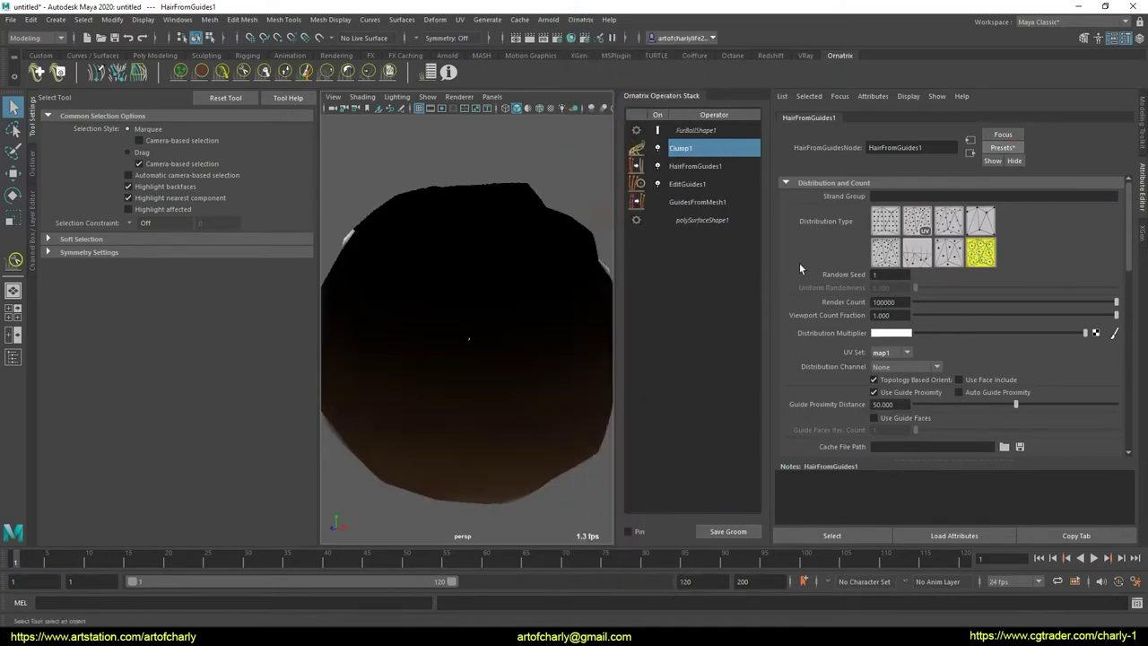
{"action": "scroll", "coordinate": [836, 373], "scroll_direction": "down", "scroll_amount": 3}
{"action": "scroll", "coordinate": [836, 373], "scroll_direction": "down", "scroll_amount": 3}
{"action": "scroll", "coordinate": [835, 373], "scroll_direction": "down", "scroll_amount": 3}
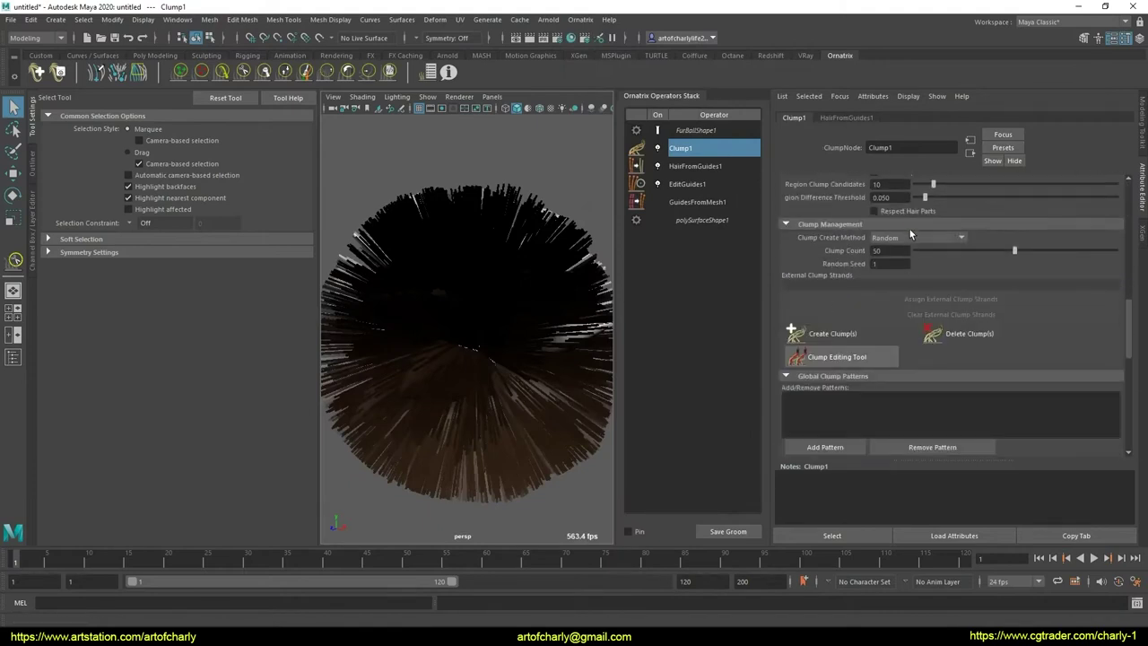
{"action": "left_click", "coordinate": [909, 231]}
{"action": "scroll", "coordinate": [860, 240], "scroll_direction": "up", "scroll_amount": 2}
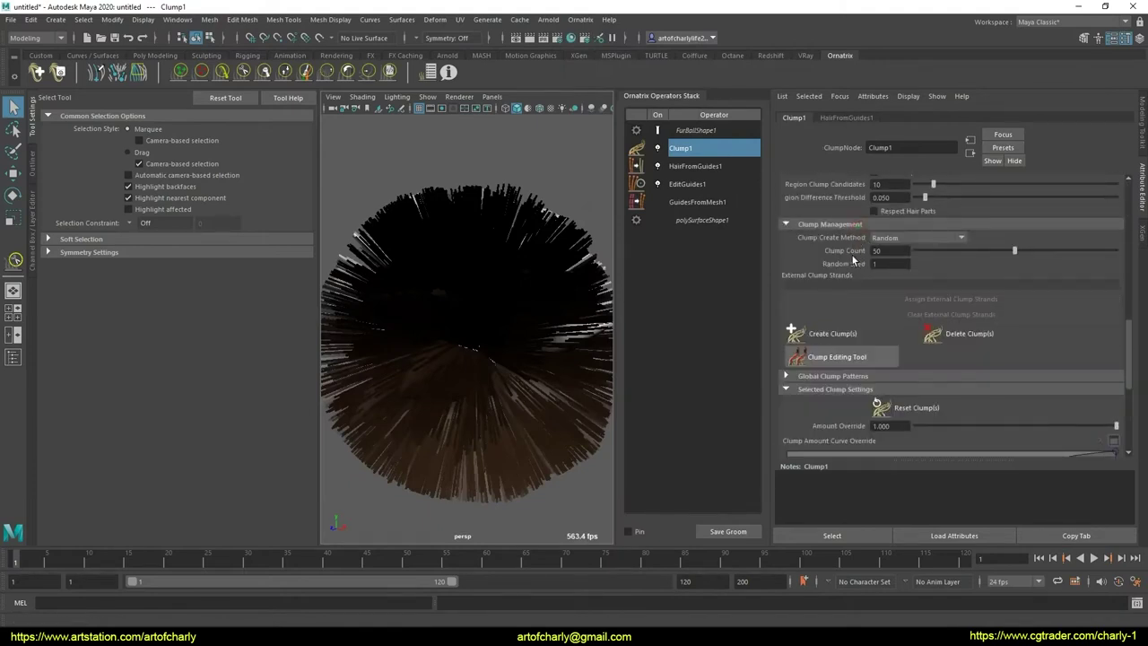
{"action": "type", "text": "1000"}
{"action": "key", "text": "Return"}
{"action": "left_click", "coordinate": [816, 333]}
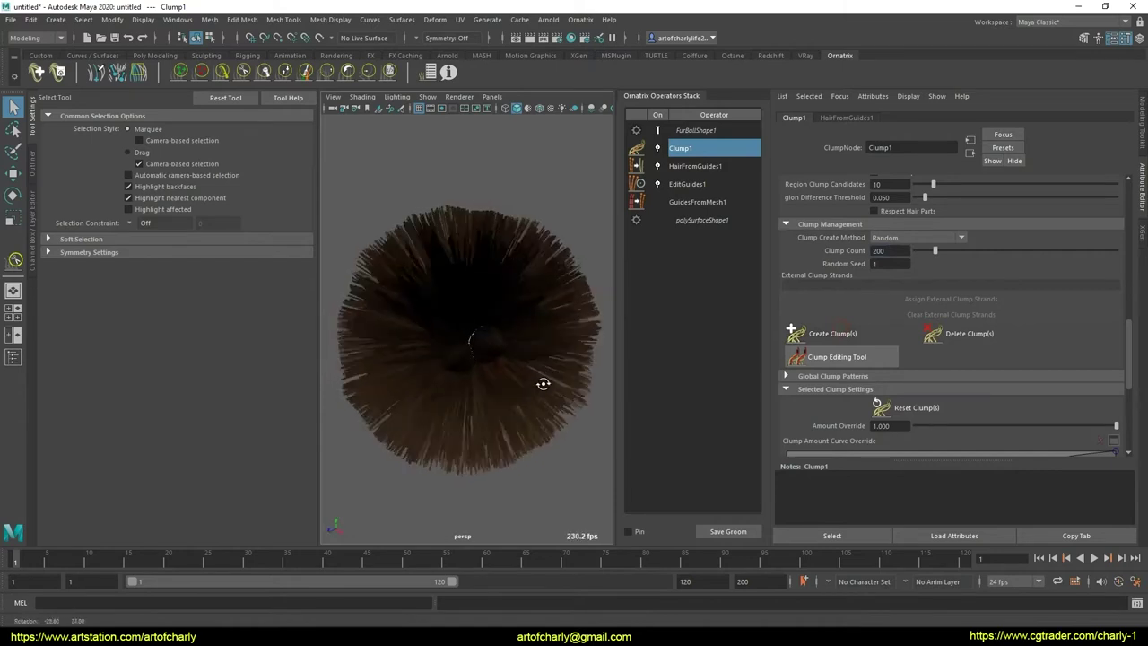
- Lower the end of the clump Amount Ramp and reshape its middle for broad, blunt clumps
{"action": "scroll", "coordinate": [836, 299], "scroll_direction": "down", "scroll_amount": 3}
{"action": "scroll", "coordinate": [857, 354], "scroll_direction": "down", "scroll_amount": 5}
{"action": "scroll", "coordinate": [857, 354], "scroll_direction": "up", "scroll_amount": 2}
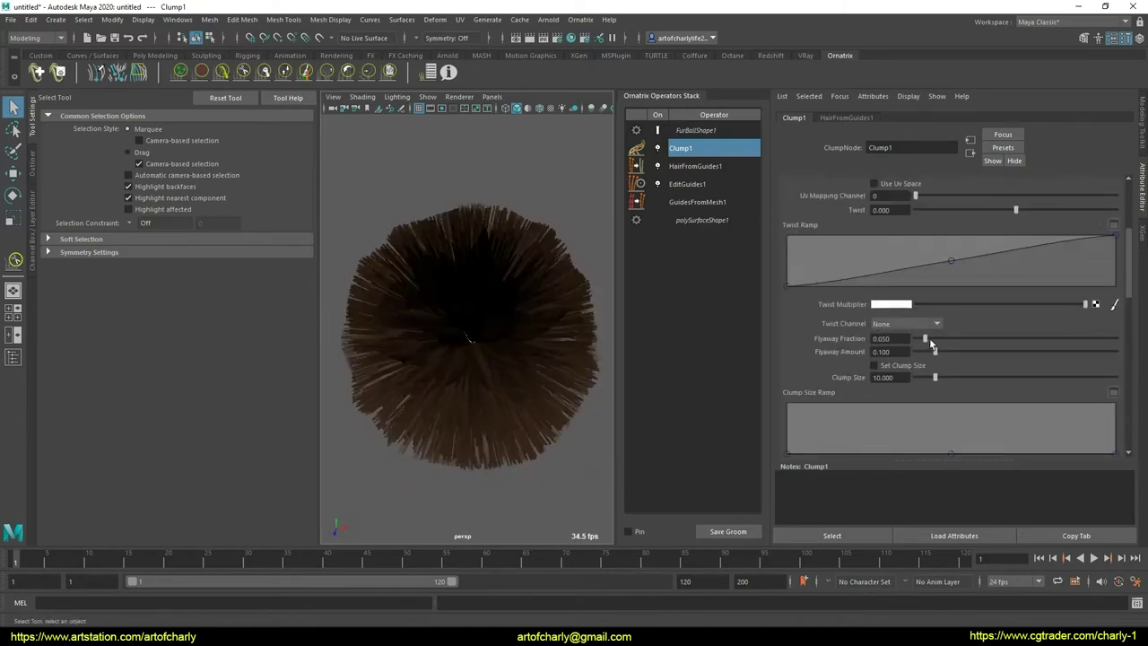
{"action": "left_click_drag", "start_coordinate": [926, 338], "coordinate": [915, 338]}
{"action": "right_click_drag", "start_coordinate": [474, 315], "coordinate": [614, 287], "text": "alt"}
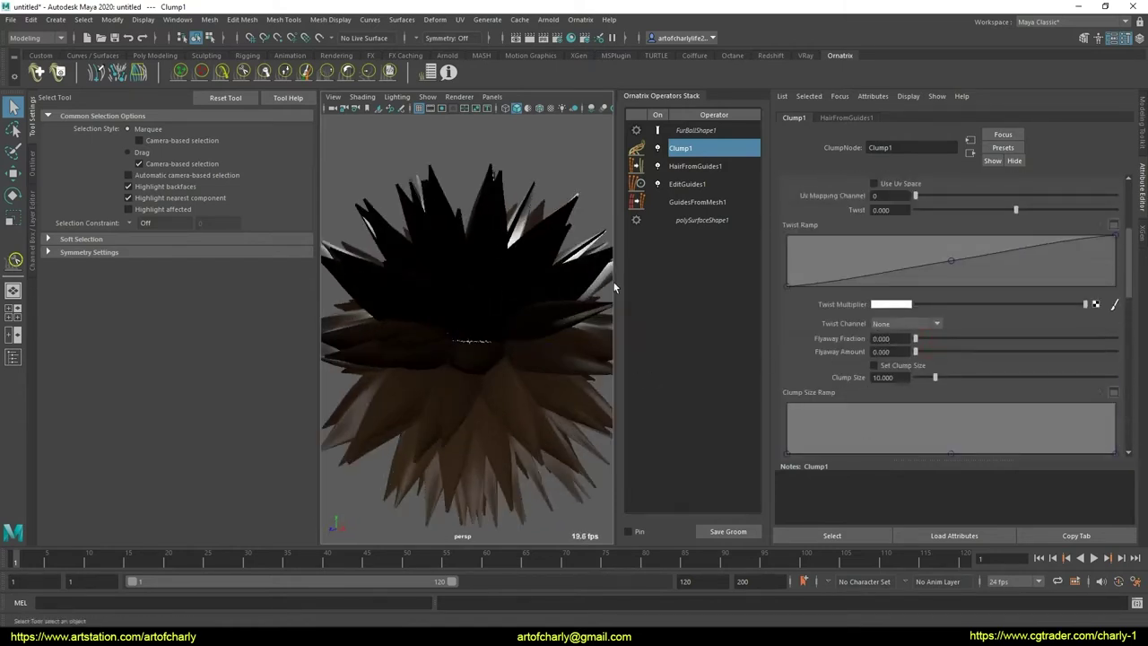
{"action": "scroll", "coordinate": [1049, 287], "scroll_direction": "up", "scroll_amount": 2}
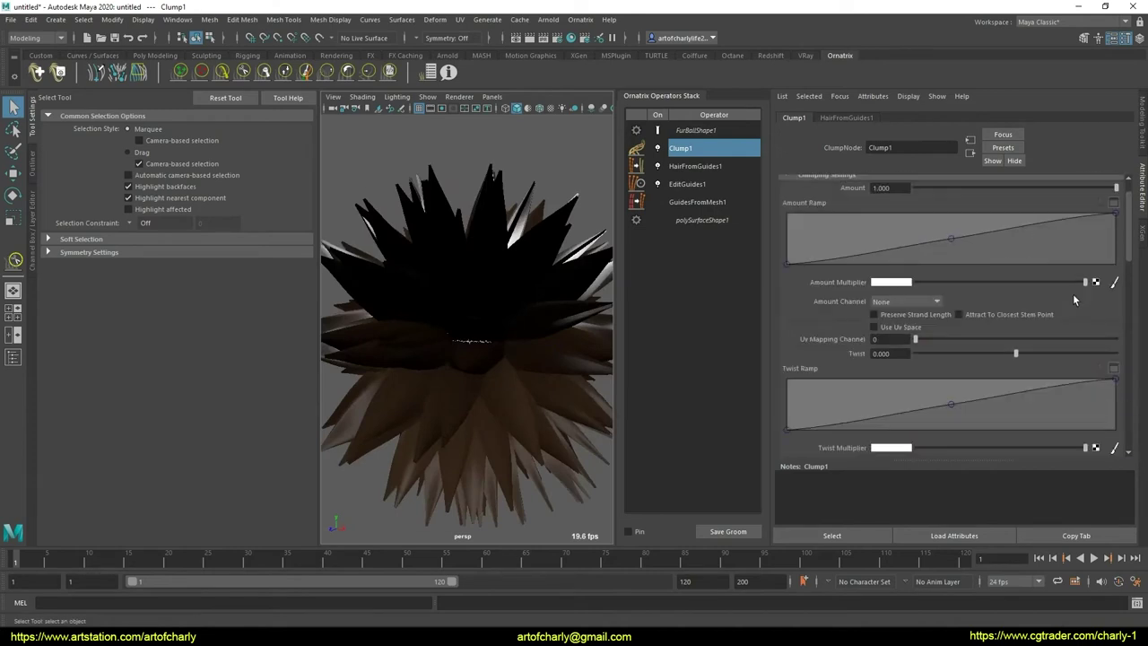
{"action": "scroll", "coordinate": [1090, 291], "scroll_direction": "up", "scroll_amount": 3}
{"action": "left_click_drag", "start_coordinate": [1115, 252], "coordinate": [1116, 269]}
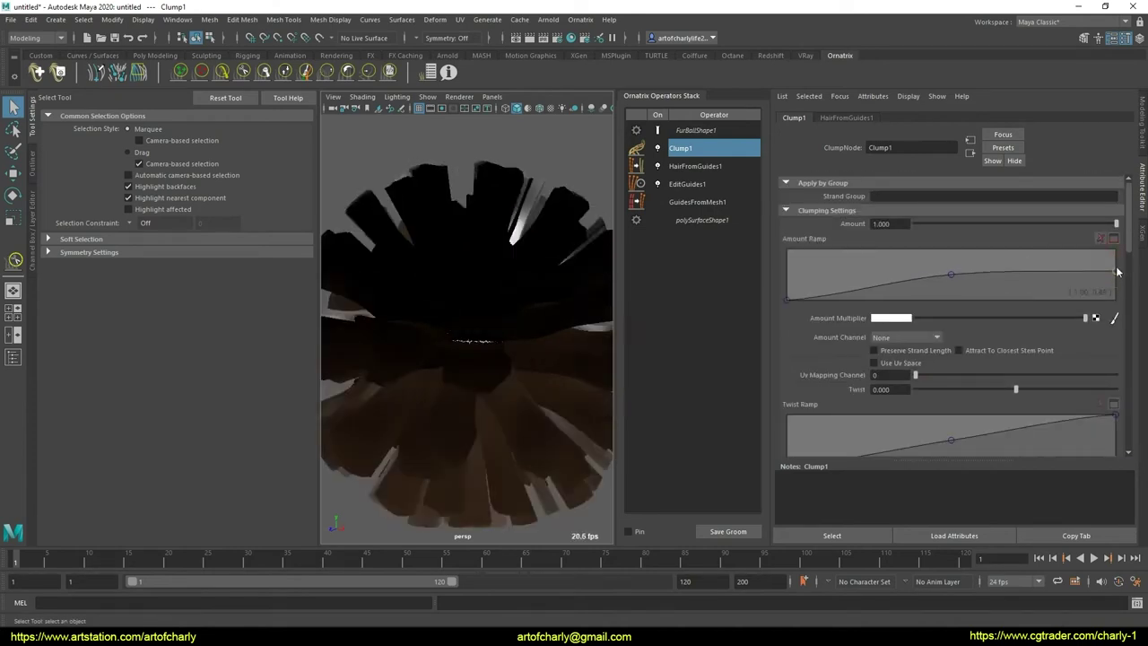
{"action": "left_click_drag", "start_coordinate": [950, 259], "coordinate": [954, 263]}
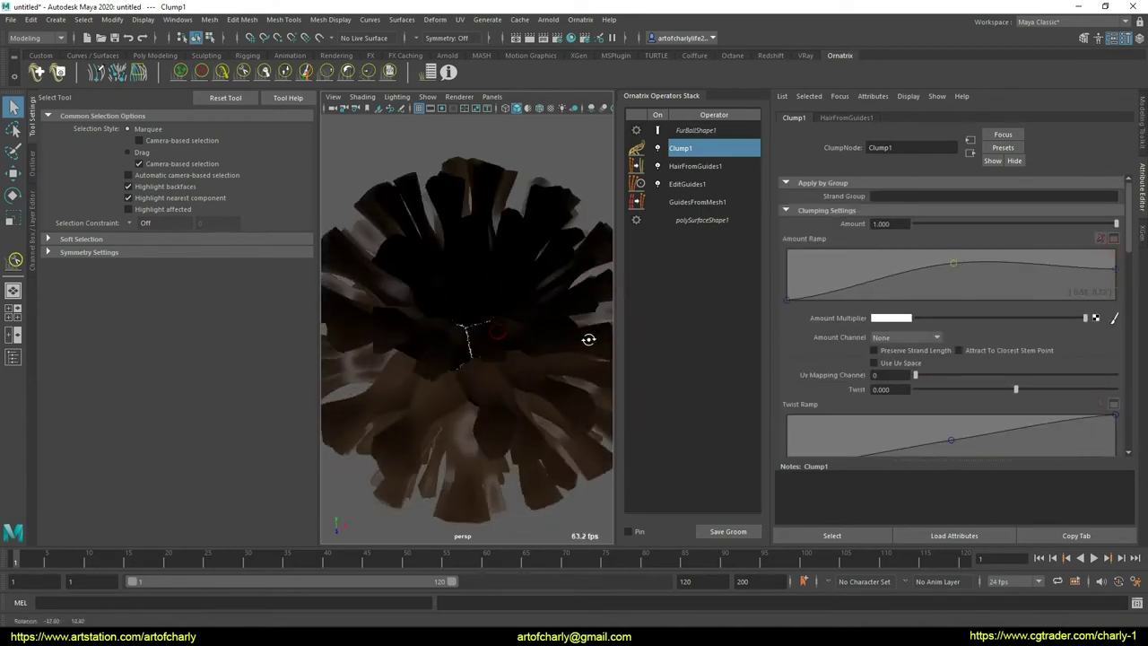
{"action": "mouse_move", "coordinate": [589, 332]}
{"action": "right_mouse_down", "text": "alt"}
{"action": "mouse_move", "coordinate": [513, 308]}
{"action": "mouse_move", "coordinate": [499, 403]}
{"action": "right_mouse_up", "text": "alt"}
{"action": "left_click_drag", "start_coordinate": [500, 403], "coordinate": [469, 159], "text": "alt"}
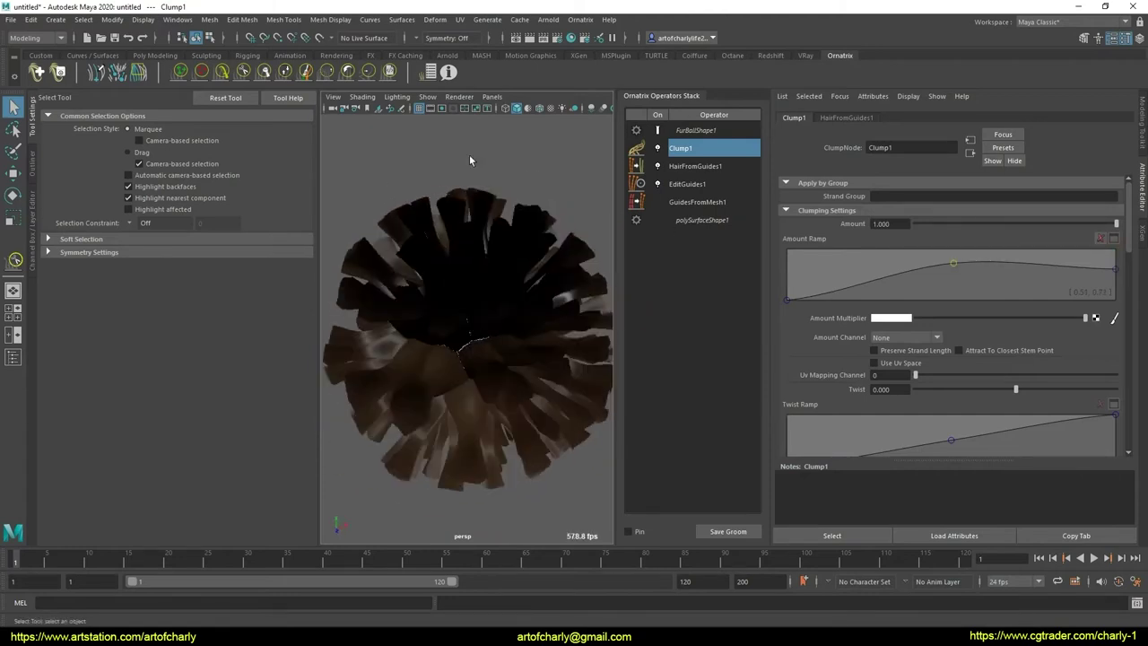
{"action": "left_click", "coordinate": [1003, 147]}
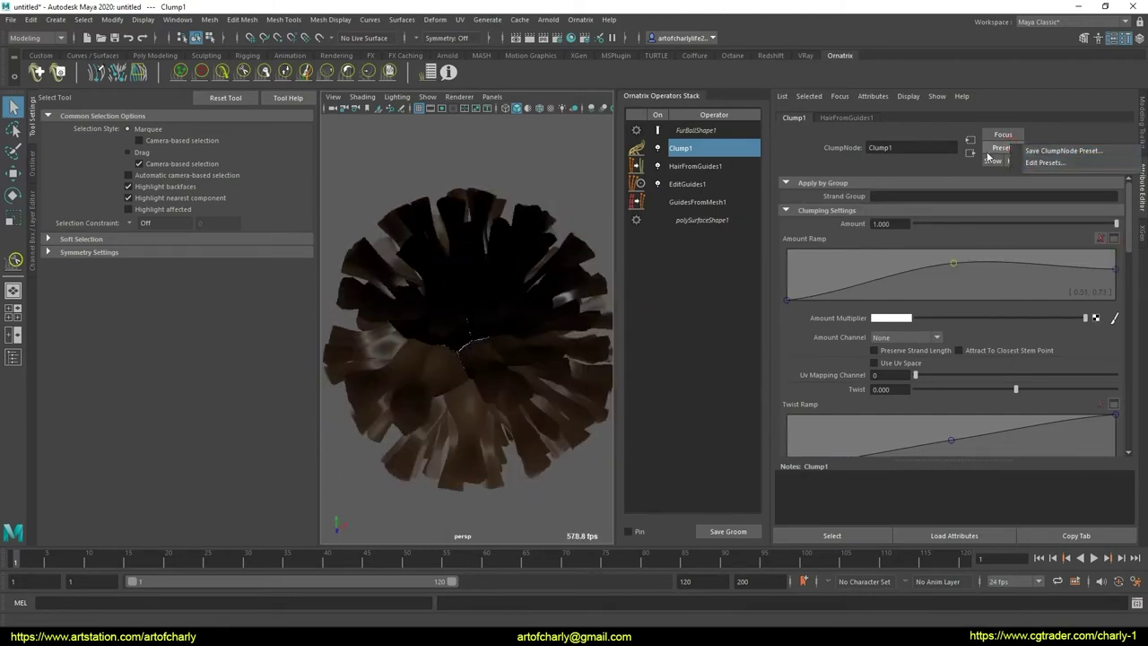
- Save the clump settings as preset Clump1, then delete the Clump1 operator from the stack
{"action": "left_click", "coordinate": [1063, 151]}
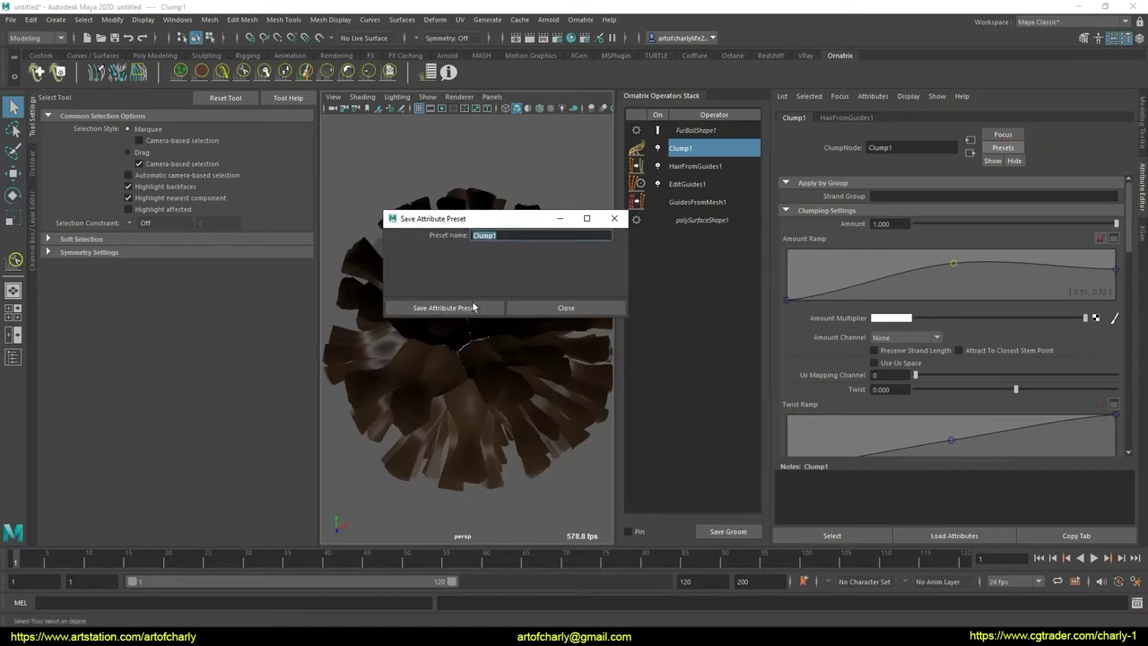
{"action": "left_click", "coordinate": [472, 307]}
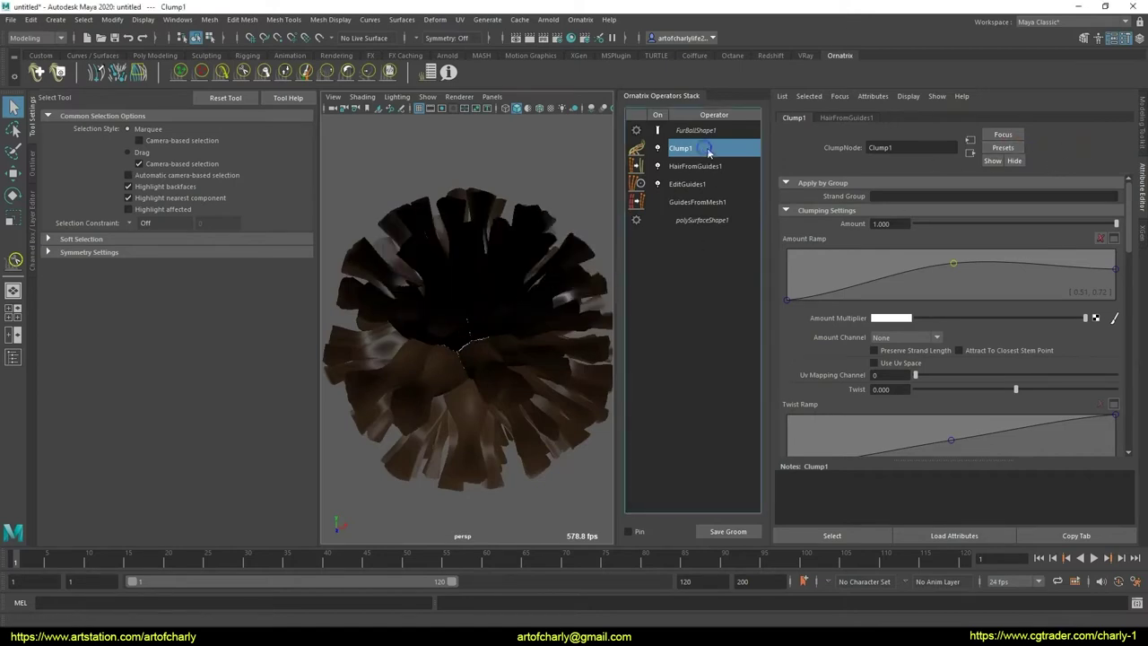
{"action": "right_click", "coordinate": [697, 148]}
{"action": "left_click", "coordinate": [726, 229]}
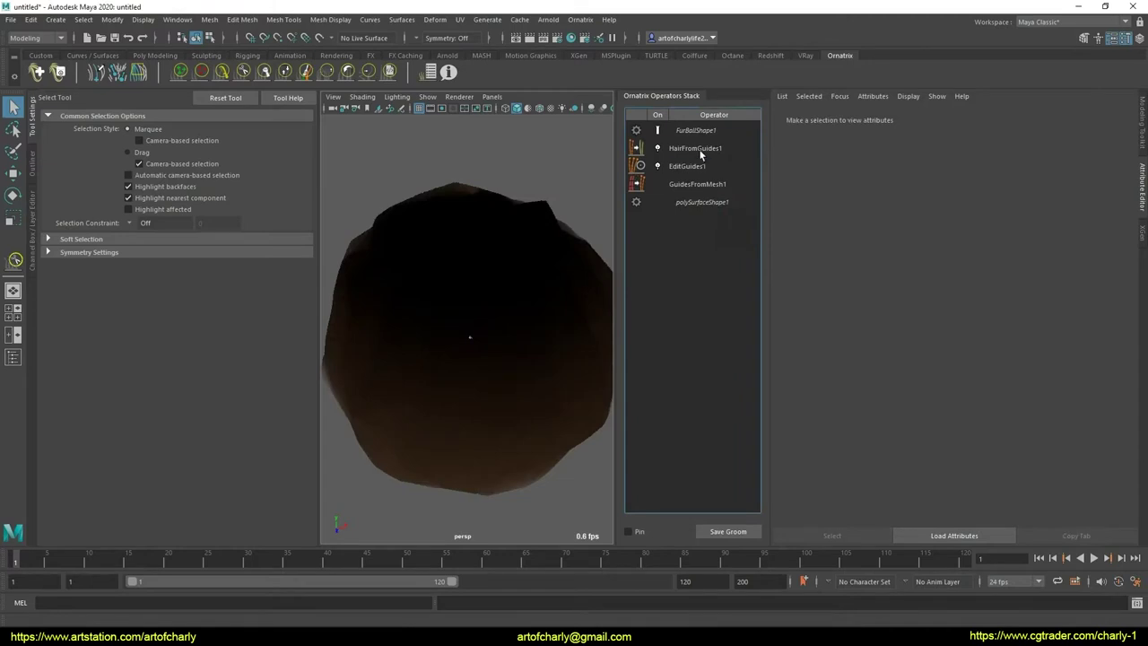
{"action": "left_click", "coordinate": [580, 20]}
{"action": "left_click", "coordinate": [610, 219]}
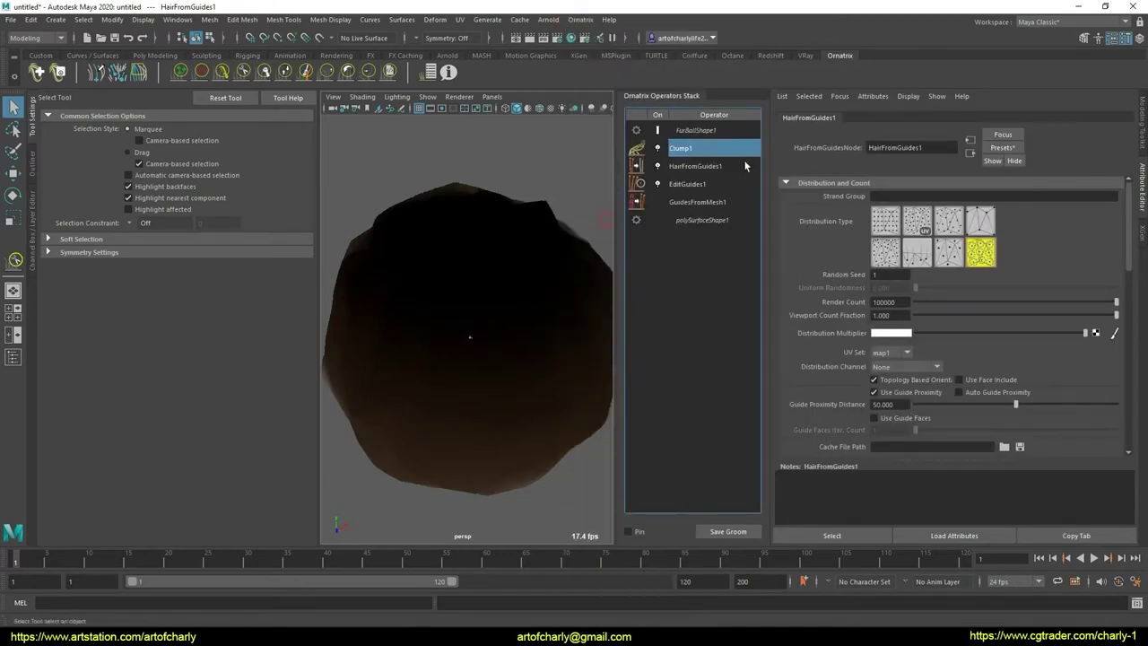
{"action": "left_click", "coordinate": [1005, 149]}
{"action": "left_click", "coordinate": [947, 187]}
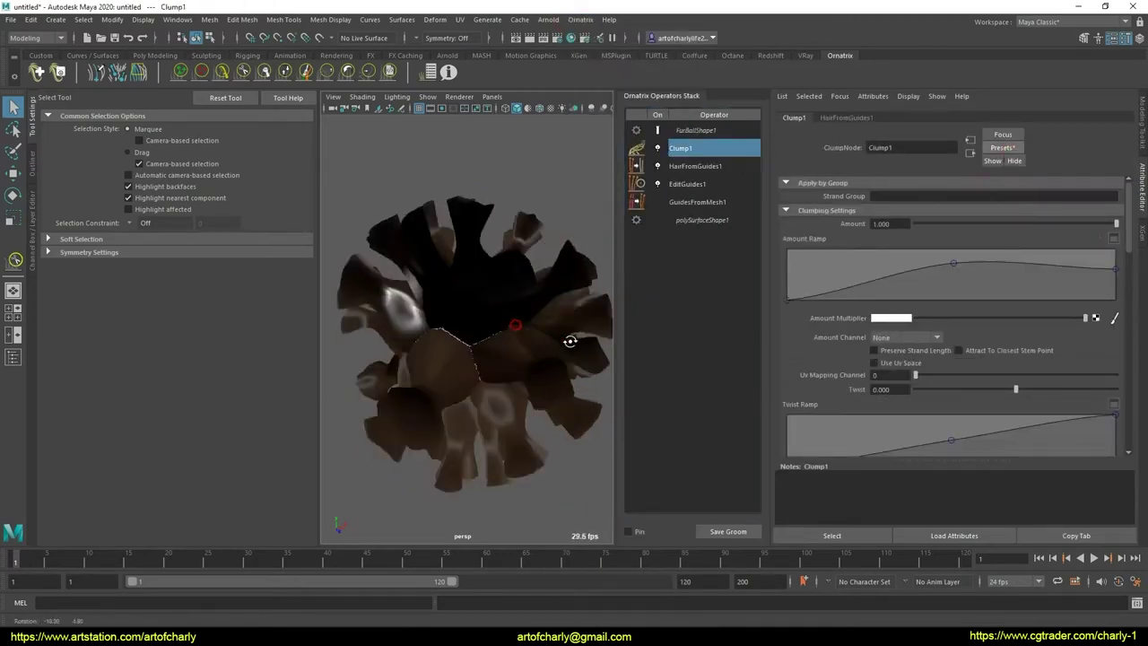
{"action": "mouse_move", "coordinate": [570, 341]}
{"action": "left_mouse_down", "text": "alt"}
{"action": "mouse_move", "coordinate": [623, 310]}
{"action": "mouse_move", "coordinate": [535, 397]}
{"action": "mouse_move", "coordinate": [537, 325]}
{"action": "left_mouse_up", "text": "alt"}
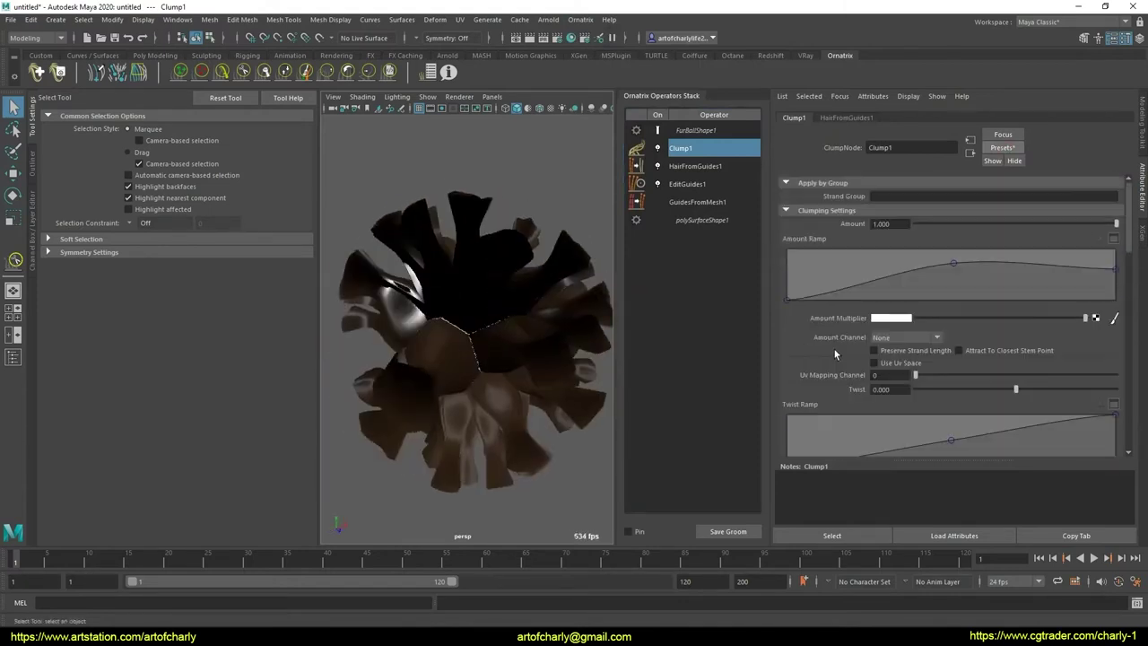
{"action": "scroll", "coordinate": [918, 431], "scroll_direction": "down", "scroll_amount": 5}
{"action": "scroll", "coordinate": [967, 361], "scroll_direction": "down", "scroll_amount": 5}
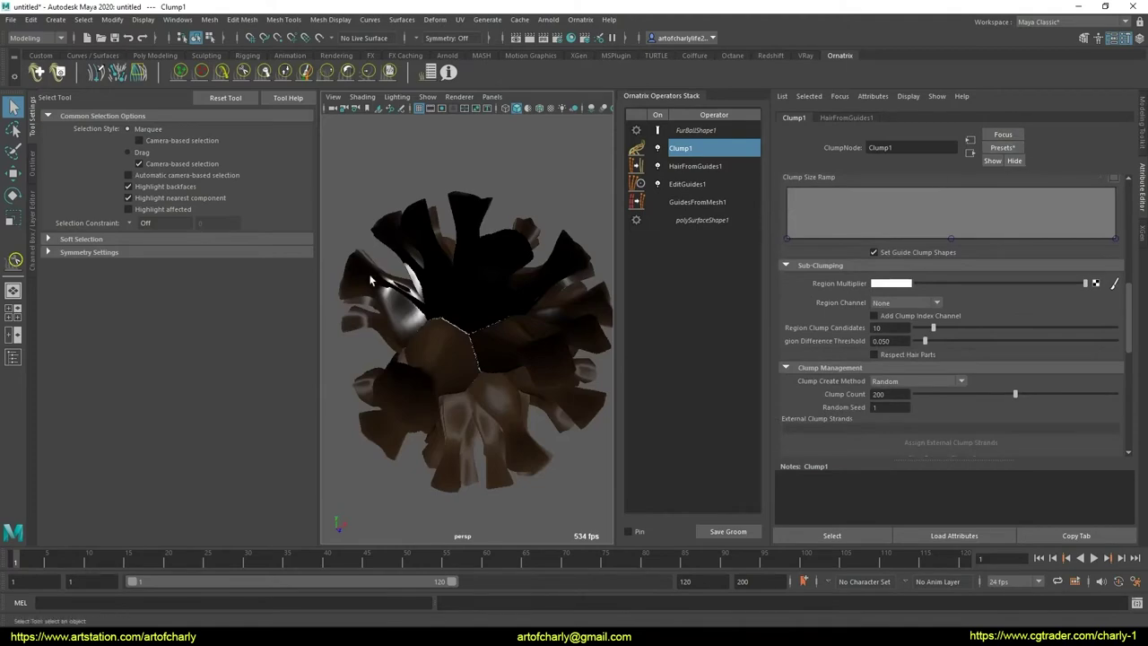
{"action": "mouse_move", "coordinate": [584, 375]}
{"action": "left_mouse_down", "text": "alt"}
{"action": "mouse_move", "coordinate": [834, 299]}
{"action": "mouse_move", "coordinate": [585, 346]}
{"action": "left_mouse_up", "text": "alt"}
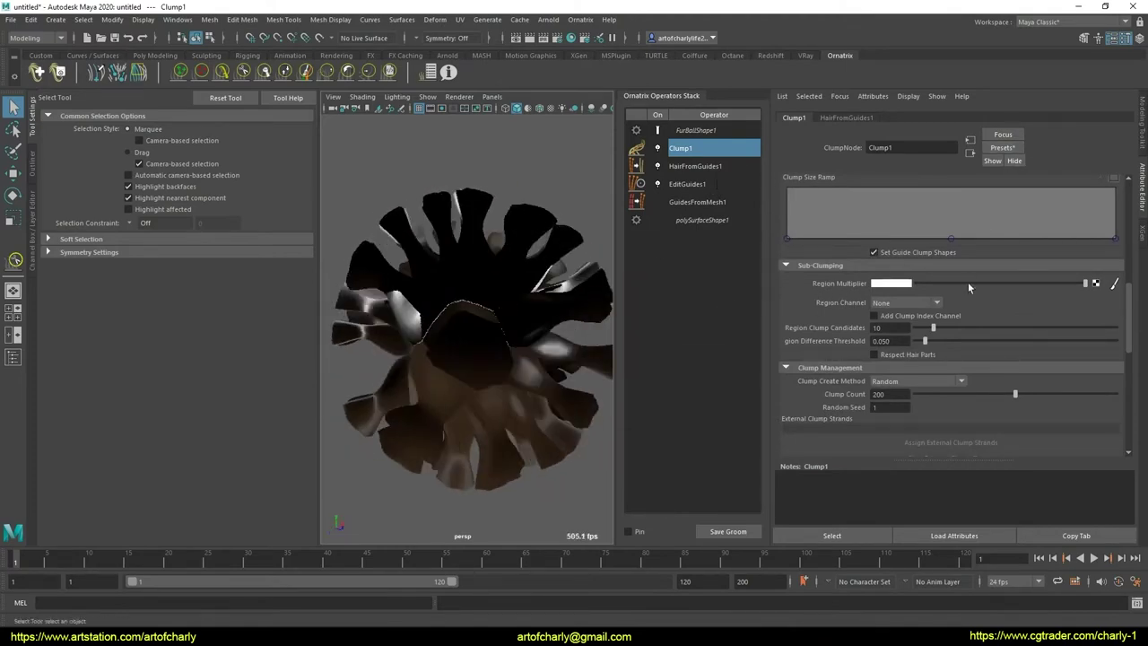
{"action": "scroll", "coordinate": [969, 287], "scroll_direction": "up", "scroll_amount": 5}
{"action": "scroll", "coordinate": [969, 304], "scroll_direction": "up", "scroll_amount": 3}
{"action": "left_click", "coordinate": [1016, 156]}
{"action": "mouse_move", "coordinate": [1068, 152]}
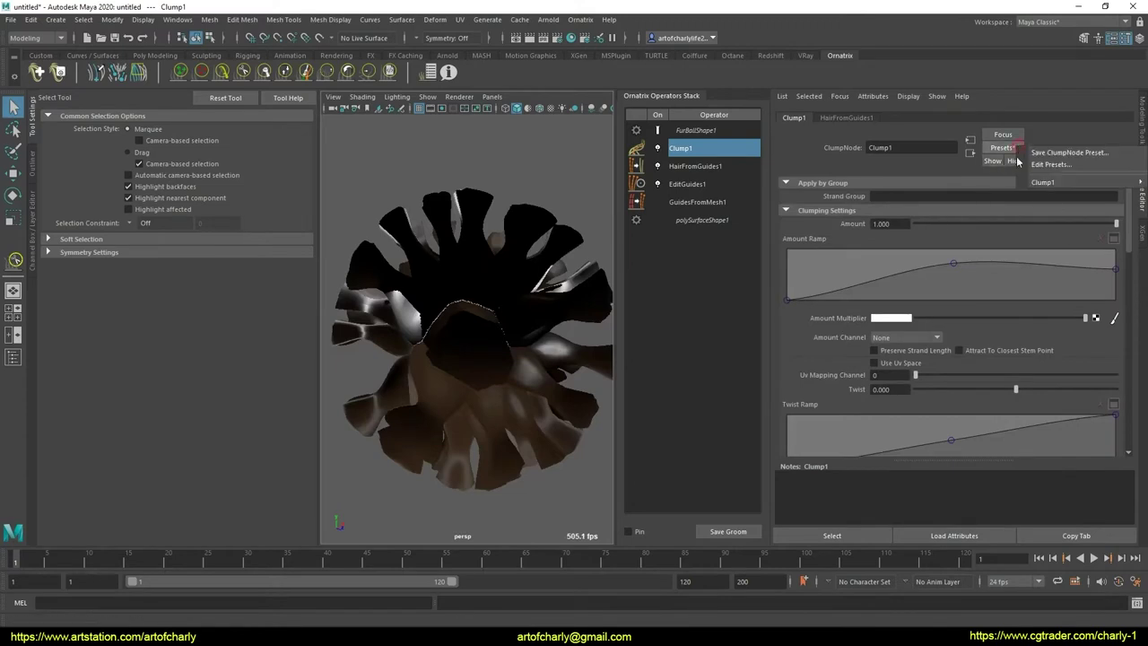
{"action": "left_click", "coordinate": [722, 185]}
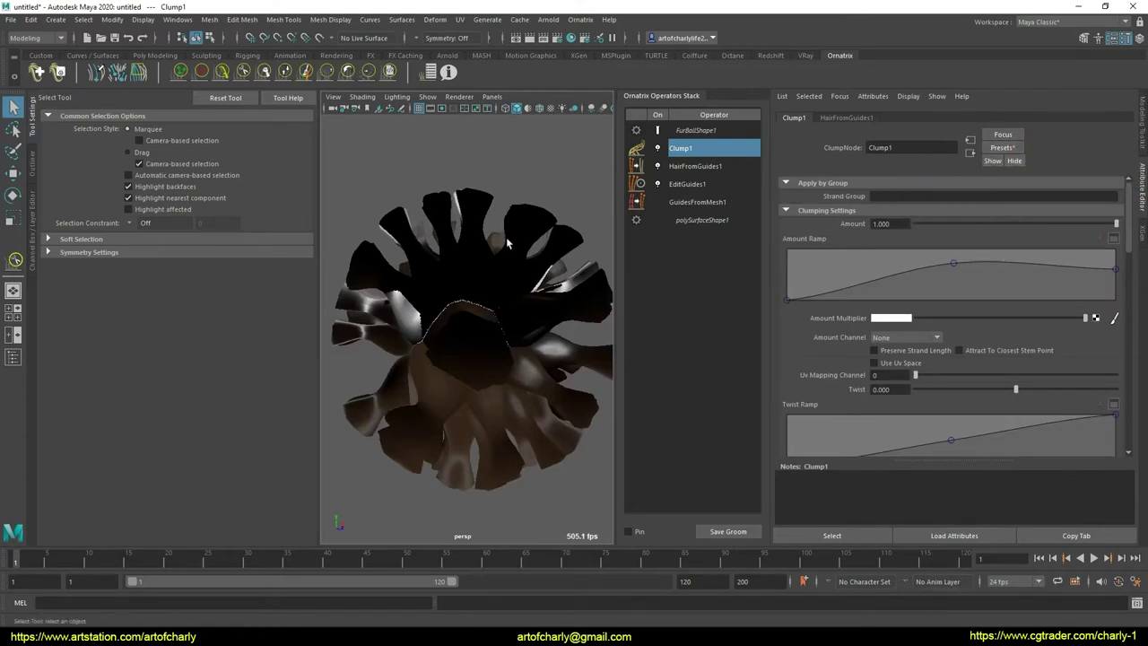
{"action": "left_click_drag", "start_coordinate": [427, 237], "coordinate": [516, 211], "text": "alt"}
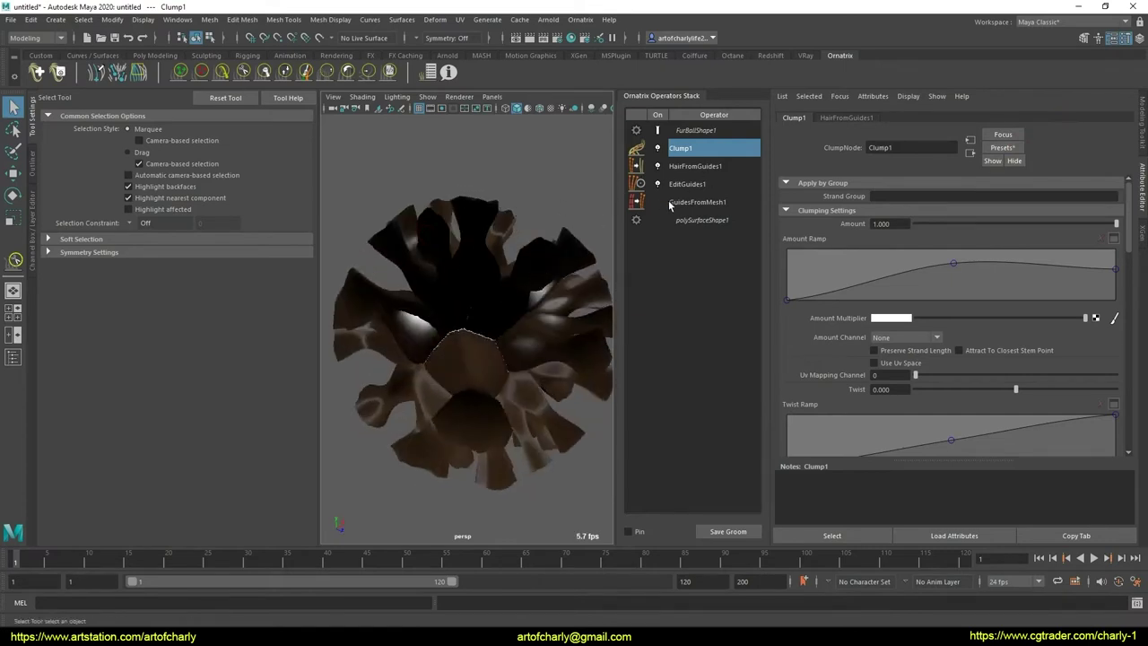
{"action": "right_click", "coordinate": [692, 146]}
{"action": "left_click", "coordinate": [705, 158]}
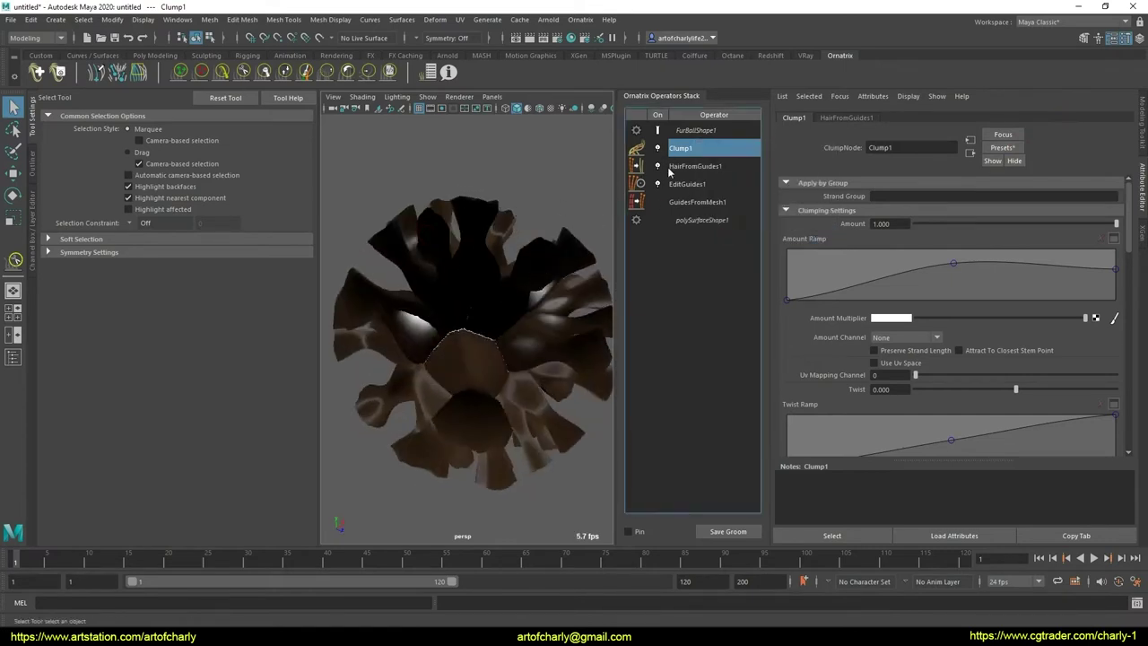
{"action": "key", "text": "Delete"}
{"action": "left_click", "coordinate": [690, 148]}
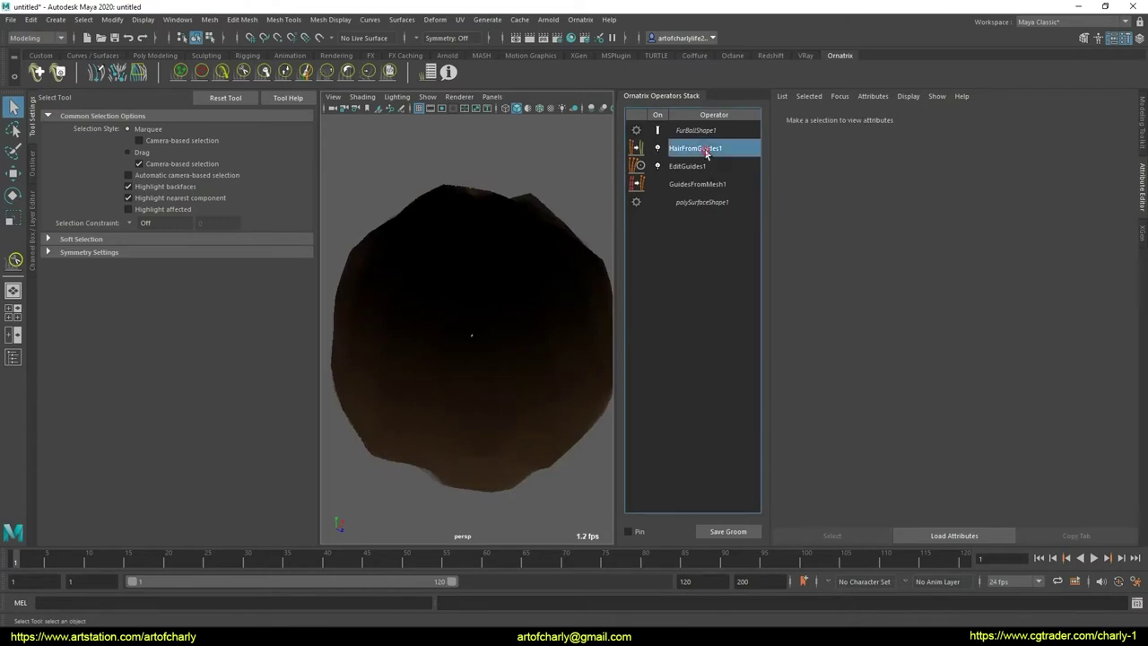
- Add an Edit Guides operator and bake HairFromGuides1 into BakedHair1
{"action": "left_click", "coordinate": [579, 19]}
{"action": "left_click", "coordinate": [682, 158]}
{"action": "left_click", "coordinate": [687, 184]}
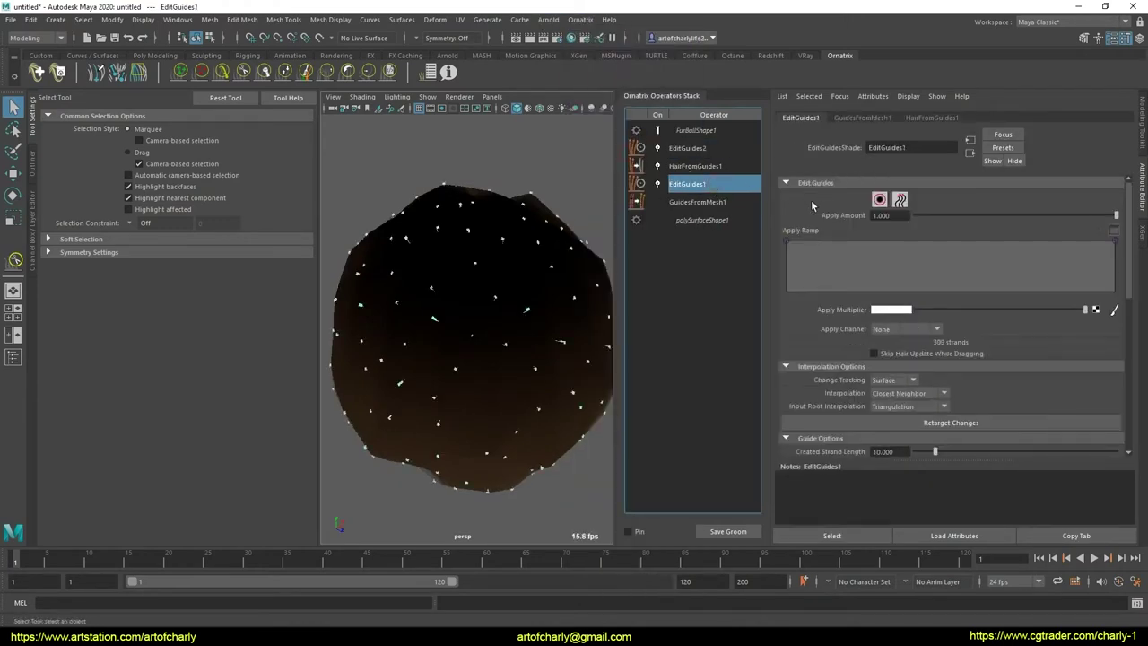
{"action": "left_click", "coordinate": [708, 202]}
{"action": "left_click", "coordinate": [704, 166]}
{"action": "right_click", "coordinate": [722, 159]}
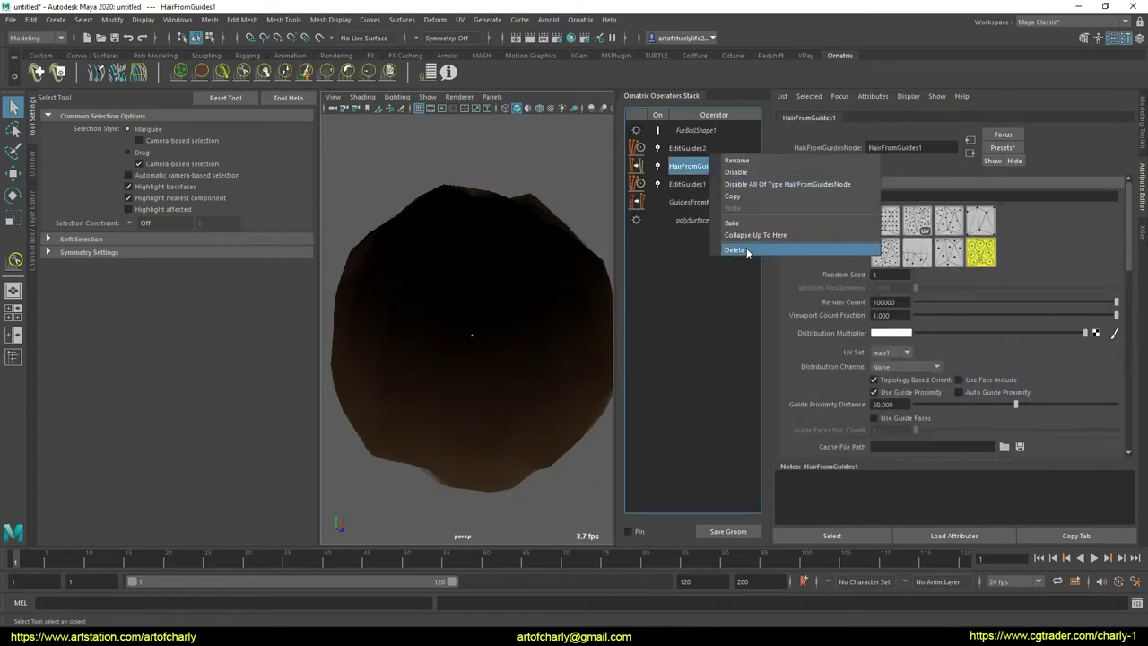
{"action": "left_click", "coordinate": [759, 235]}
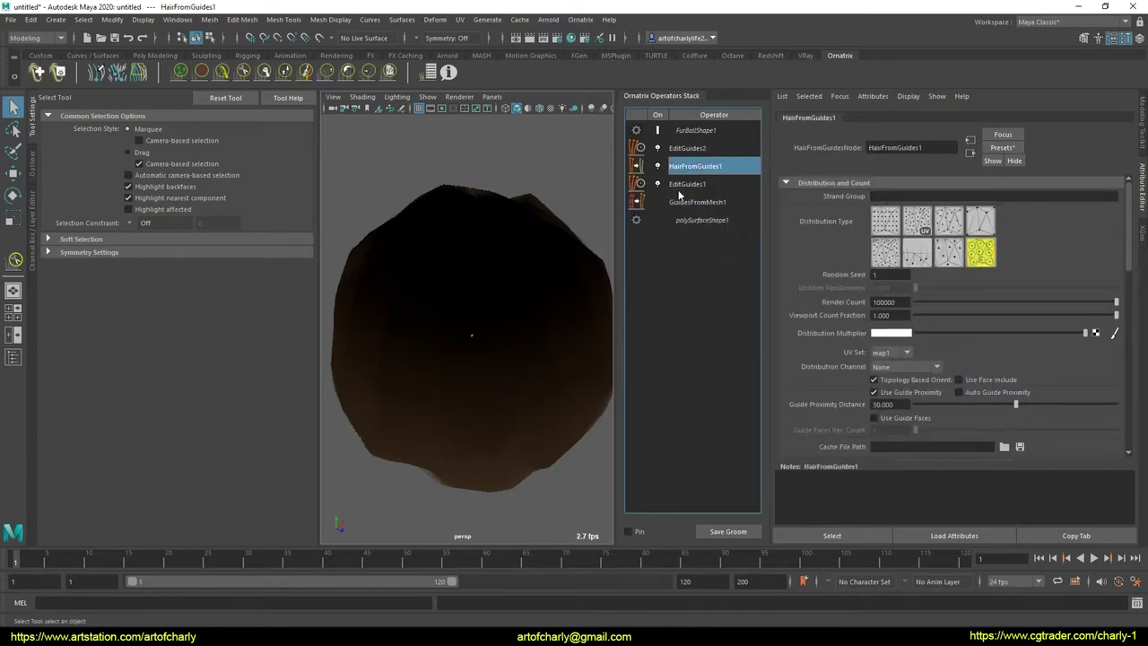
- Isolate one 7979-strand patch of the baked hair, hiding the rest above the sphere
{"action": "left_click", "coordinate": [841, 432]}
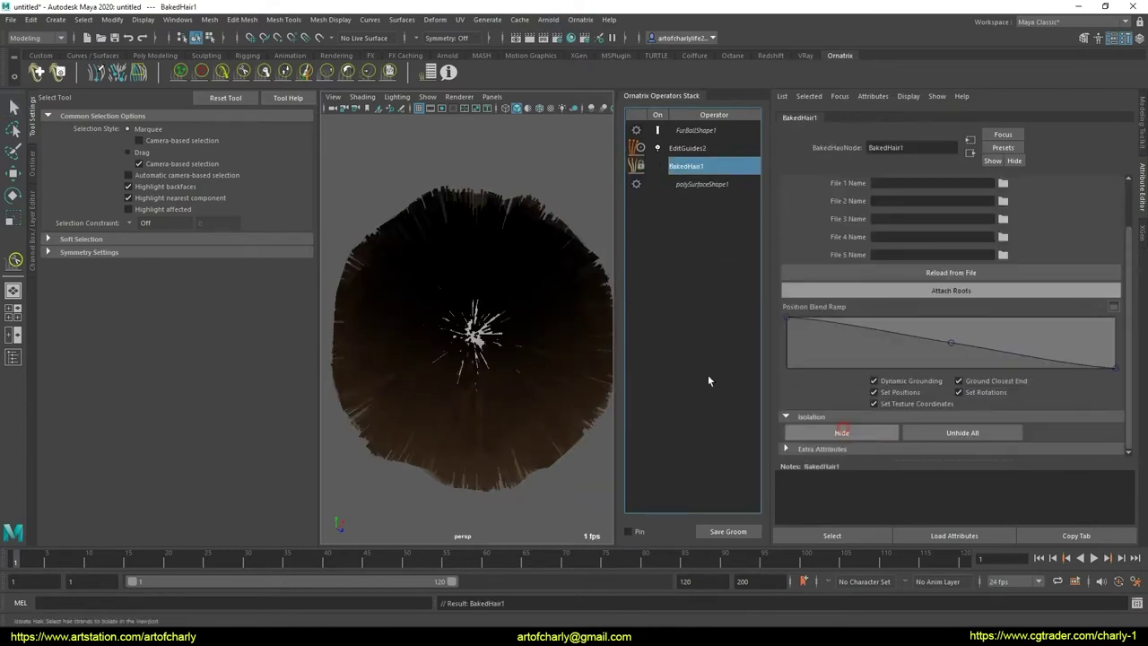
{"action": "left_click_drag", "start_coordinate": [592, 305], "coordinate": [504, 241], "text": "alt"}
{"action": "left_click_drag", "start_coordinate": [534, 291], "coordinate": [575, 282], "text": "alt"}
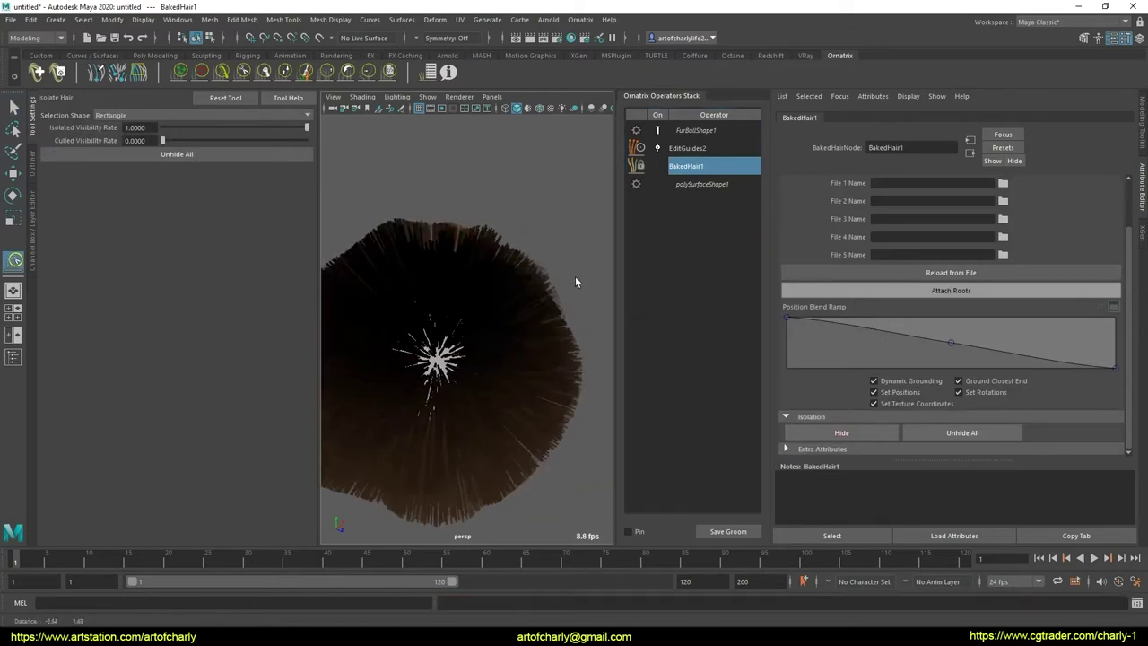
{"action": "left_click", "coordinate": [702, 147]}
{"action": "left_click", "coordinate": [705, 164]}
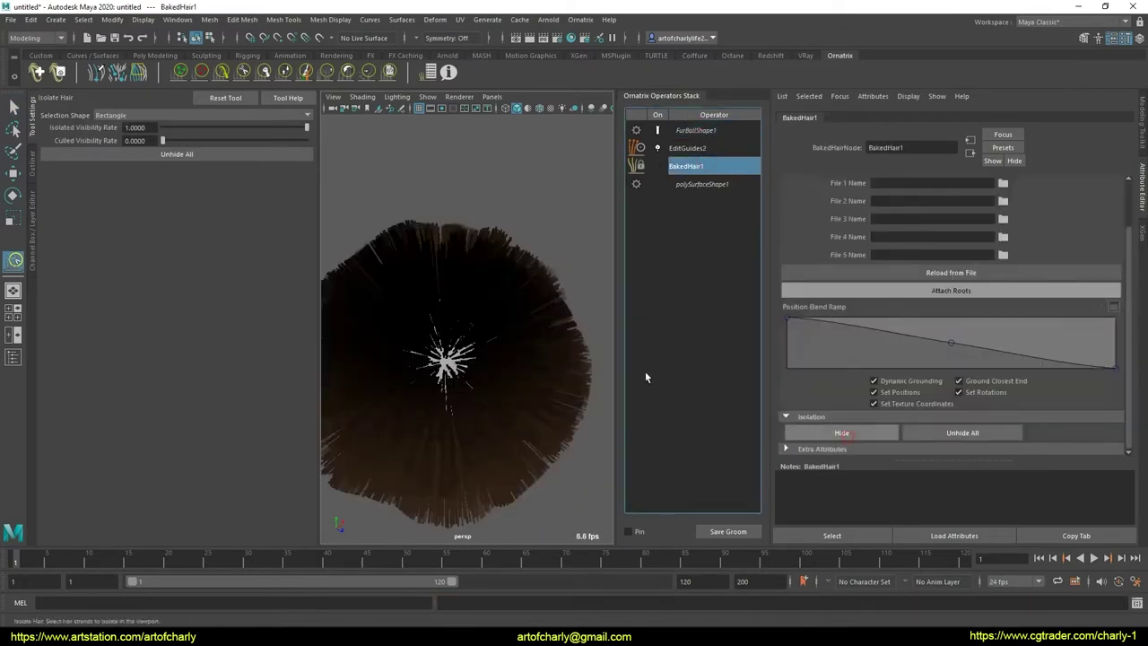
{"action": "mouse_move", "coordinate": [500, 315]}
{"action": "left_mouse_down", "text": "alt"}
{"action": "mouse_move", "coordinate": [533, 302]}
{"action": "mouse_move", "coordinate": [397, 302]}
{"action": "mouse_move", "coordinate": [420, 249]}
{"action": "mouse_move", "coordinate": [459, 238]}
{"action": "left_mouse_up", "text": "alt"}
- On EditGuides2, comb the red hair flap down over the sphere
{"action": "left_click", "coordinate": [687, 147]}
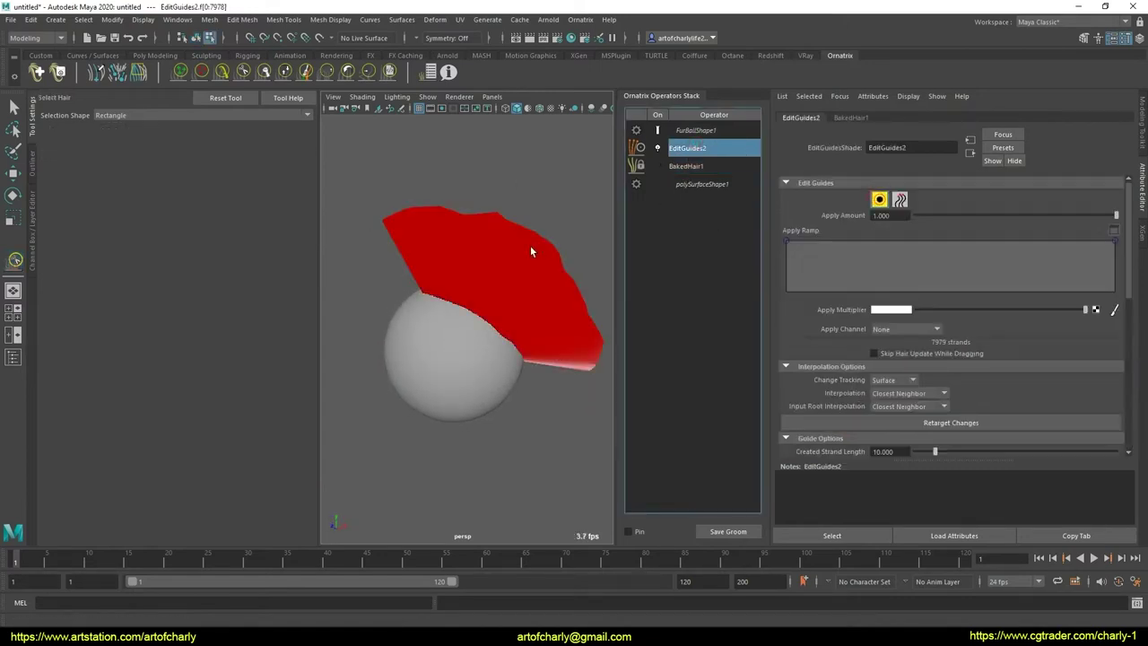
{"action": "left_click", "coordinate": [221, 72]}
{"action": "left_click_drag", "start_coordinate": [418, 243], "coordinate": [380, 305], "text": "alt"}
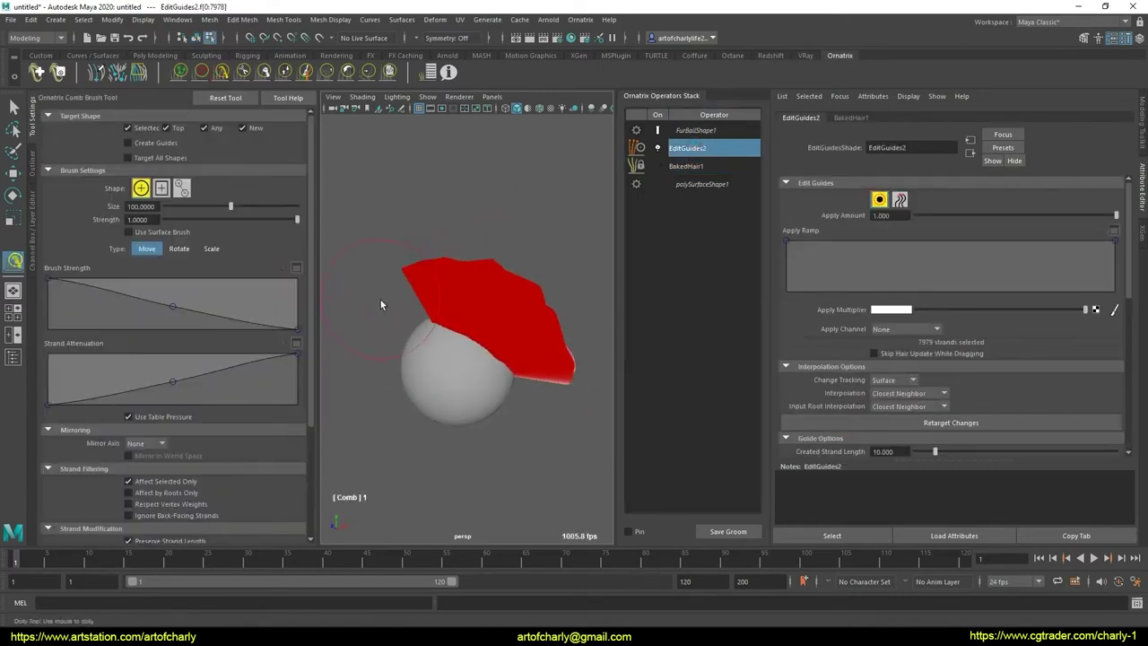
{"action": "left_click_drag", "start_coordinate": [461, 257], "coordinate": [547, 287]}
- Set Change Tracking to Strand and both root and strand interpolation to Triangulation
{"action": "left_click", "coordinate": [887, 380]}
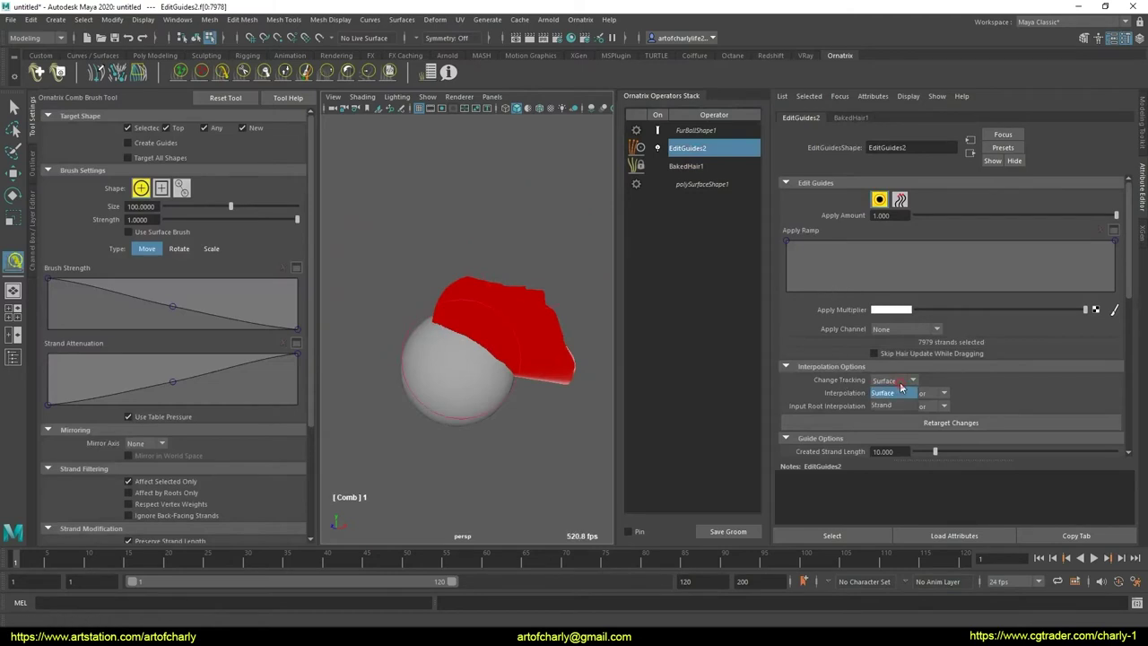
{"action": "left_click", "coordinate": [886, 392]}
{"action": "left_click", "coordinate": [907, 406]}
{"action": "left_click", "coordinate": [908, 418]}
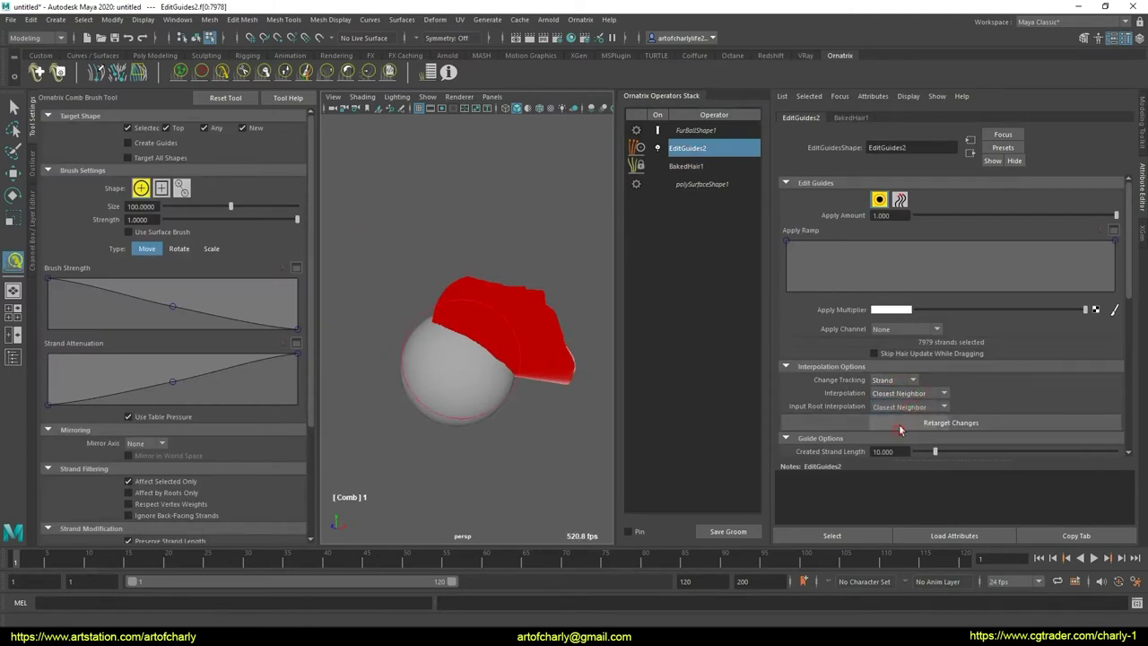
{"action": "left_click", "coordinate": [904, 392]}
- Cut away the upper part of the red guide strands with the Cut Brush
{"action": "mouse_move", "coordinate": [574, 384]}
{"action": "left_mouse_down", "text": "alt"}
{"action": "mouse_move", "coordinate": [494, 390]}
{"action": "mouse_move", "coordinate": [538, 379]}
{"action": "mouse_move", "coordinate": [487, 320]}
{"action": "mouse_move", "coordinate": [447, 397]}
{"action": "mouse_move", "coordinate": [561, 379]}
{"action": "left_mouse_up", "text": "alt"}
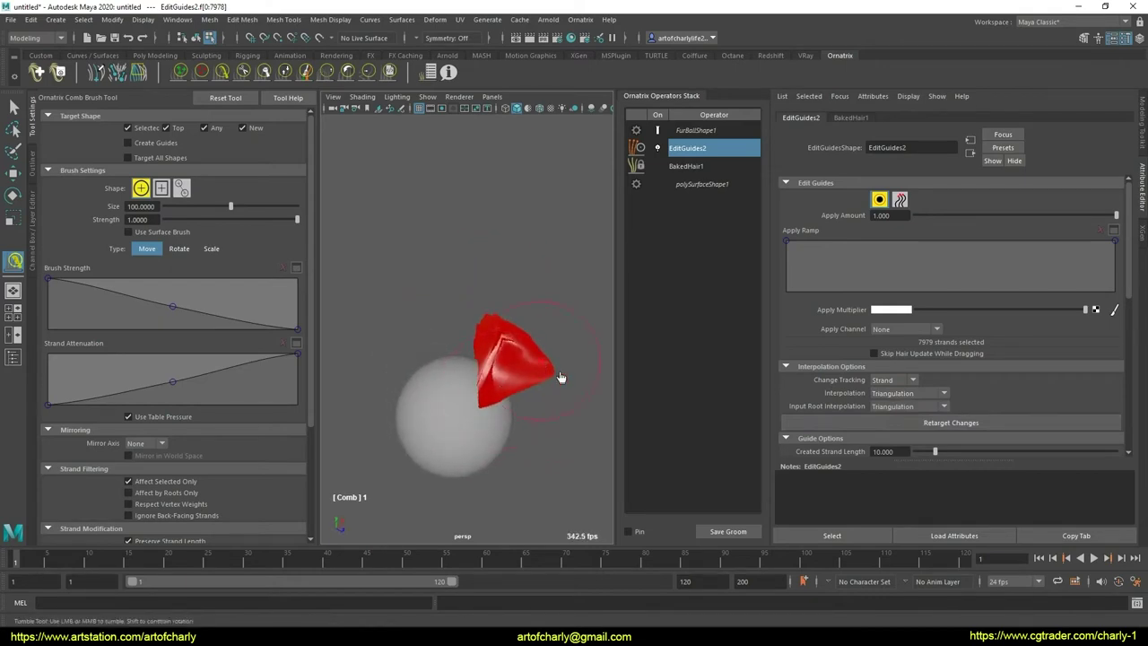
{"action": "mouse_move", "coordinate": [497, 320]}
{"action": "left_mouse_down", "text": "alt"}
{"action": "mouse_move", "coordinate": [541, 431]}
{"action": "mouse_move", "coordinate": [523, 271]}
{"action": "left_mouse_up", "text": "alt"}
{"action": "right_click_drag", "start_coordinate": [523, 272], "coordinate": [542, 392], "text": "alt"}
{"action": "mouse_move", "coordinate": [541, 388]}
{"action": "left_mouse_down", "text": "alt"}
{"action": "mouse_move", "coordinate": [515, 324]}
{"action": "mouse_move", "coordinate": [461, 300]}
{"action": "mouse_move", "coordinate": [526, 333]}
{"action": "left_mouse_up", "text": "alt"}
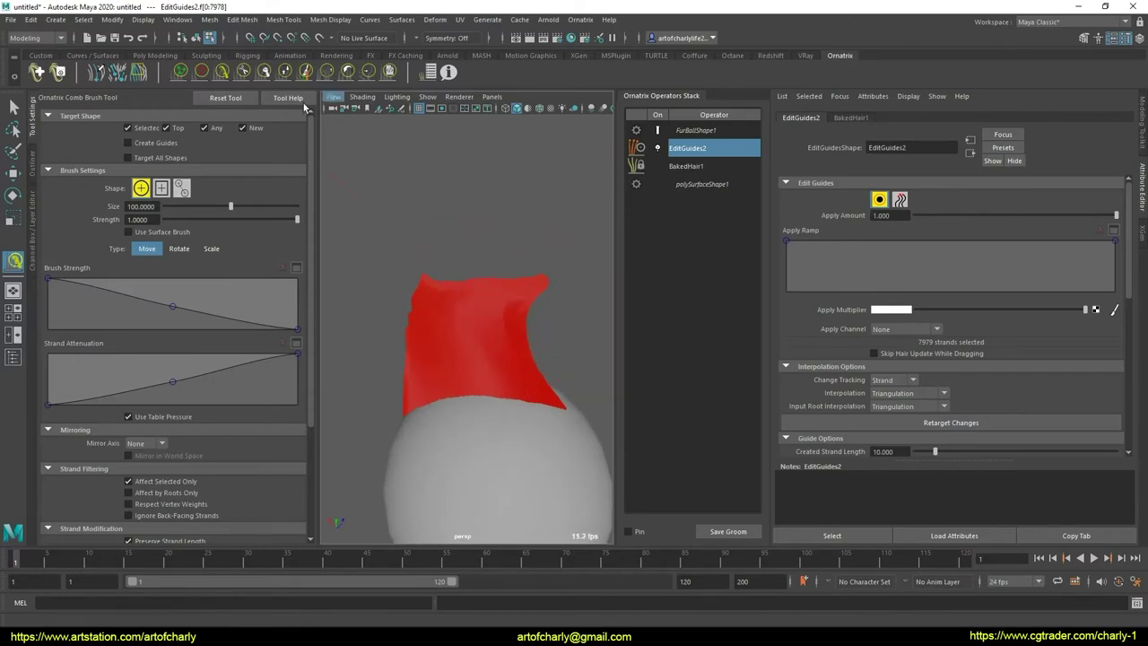
{"action": "left_click", "coordinate": [265, 72]}
{"action": "mouse_move", "coordinate": [548, 261]}
{"action": "left_mouse_down"}
{"action": "mouse_move", "coordinate": [392, 308]}
{"action": "mouse_move", "coordinate": [453, 259]}
{"action": "left_mouse_up"}
- Unhide all hair on BakedHair1 so the whole fur ball is visible again
{"action": "left_click", "coordinate": [714, 171]}
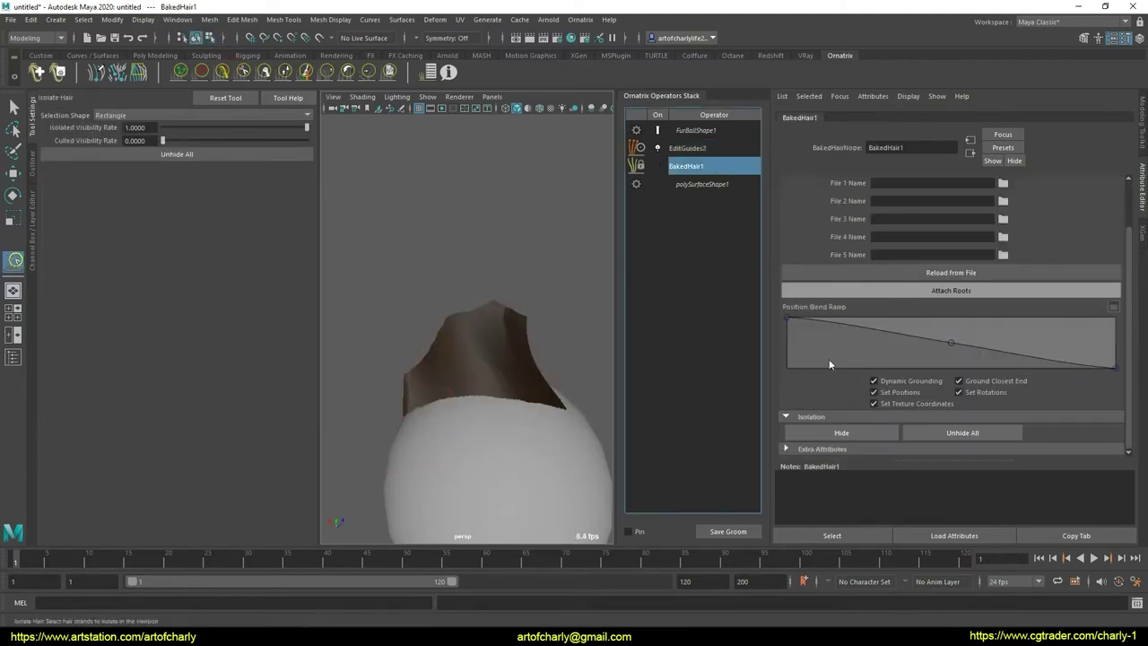
{"action": "left_click", "coordinate": [961, 432]}
{"action": "mouse_move", "coordinate": [529, 359]}
{"action": "left_mouse_down", "text": "alt"}
{"action": "mouse_move", "coordinate": [473, 388]}
{"action": "mouse_move", "coordinate": [461, 362]}
{"action": "mouse_move", "coordinate": [482, 386]}
{"action": "left_mouse_up", "text": "alt"}
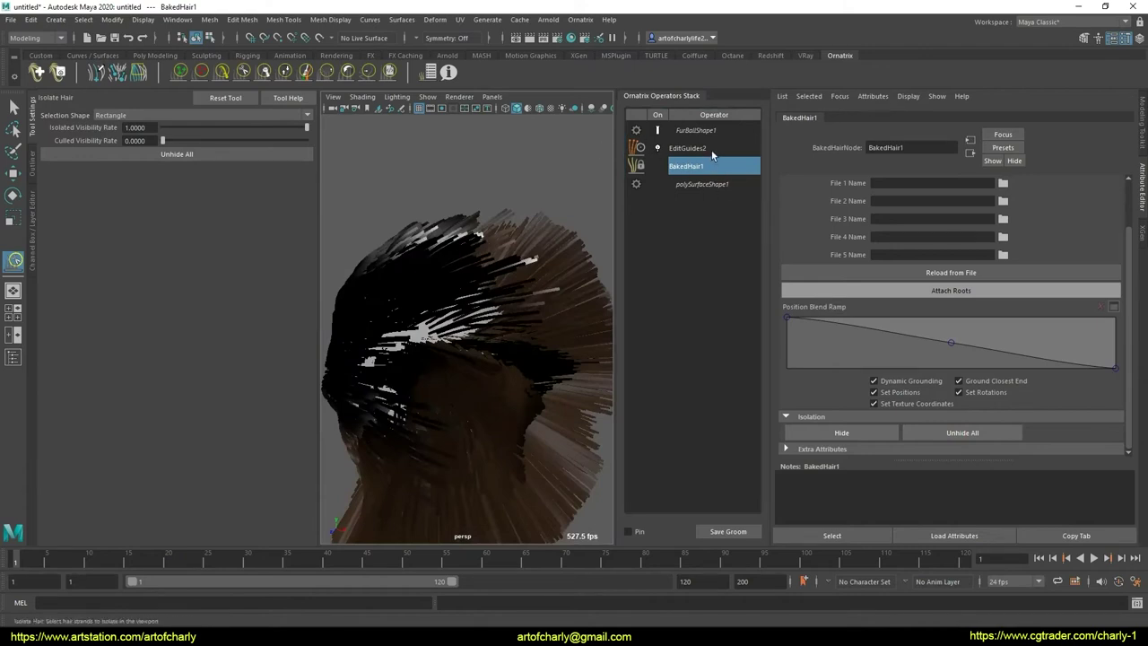
- On EditGuides2, delete the hair strands on the ball's lower side with the Delete Brush
{"action": "left_click", "coordinate": [713, 152]}
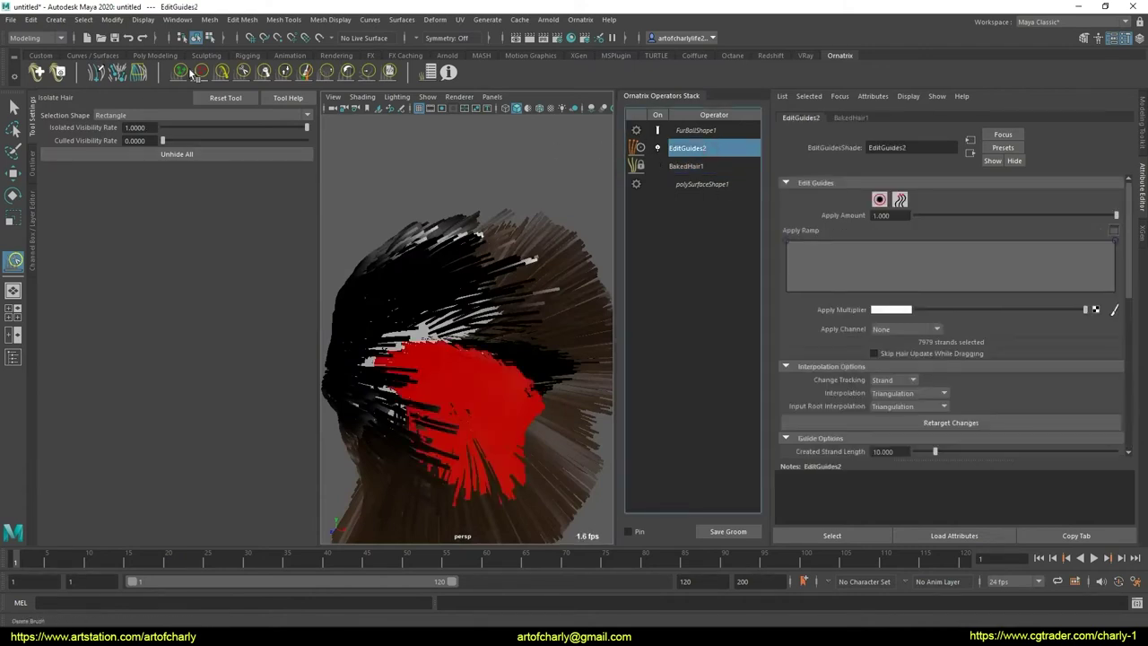
{"action": "mouse_move", "coordinate": [487, 255]}
{"action": "left_mouse_down", "text": "alt"}
{"action": "mouse_move", "coordinate": [512, 333]}
{"action": "mouse_move", "coordinate": [475, 311]}
{"action": "mouse_move", "coordinate": [508, 359]}
{"action": "left_mouse_up", "text": "alt"}
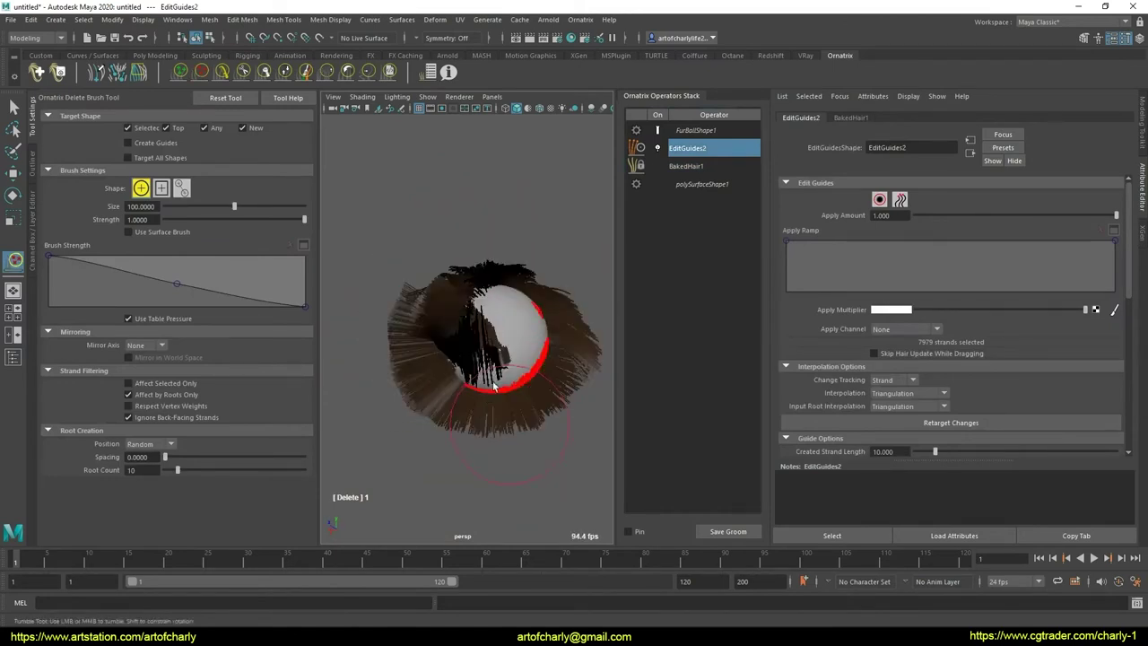
{"action": "middle_click_drag", "start_coordinate": [508, 359], "coordinate": [438, 362], "text": "alt"}
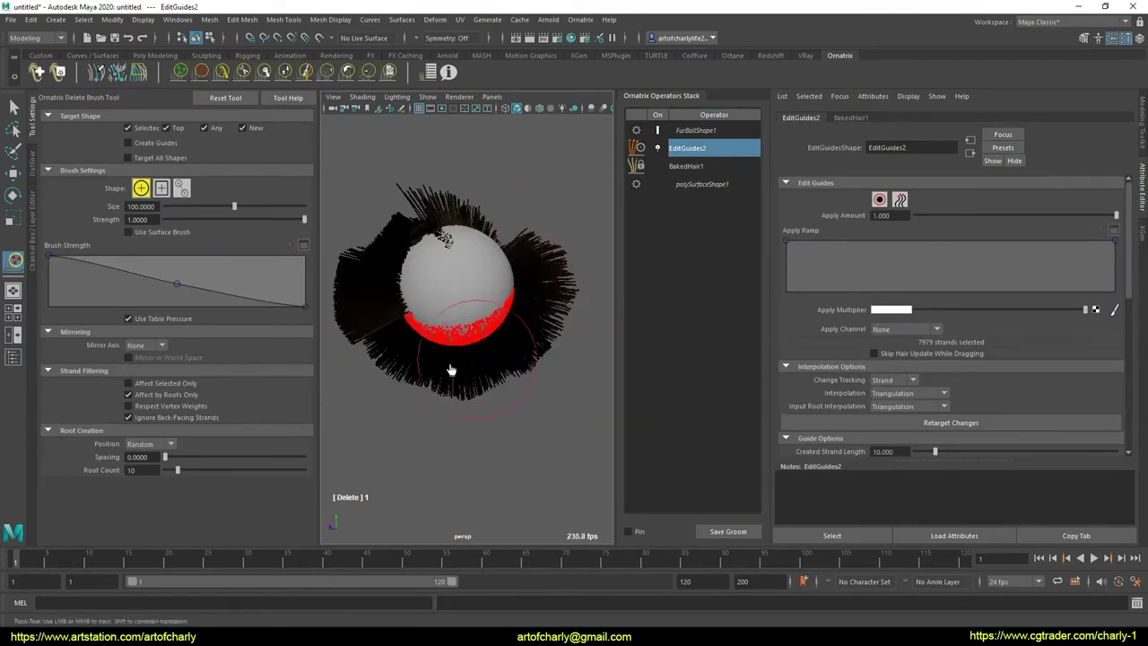
{"action": "mouse_move", "coordinate": [451, 370]}
{"action": "left_mouse_down", "text": "alt"}
{"action": "mouse_move", "coordinate": [397, 333]}
{"action": "mouse_move", "coordinate": [508, 375]}
{"action": "left_mouse_up", "text": "alt"}
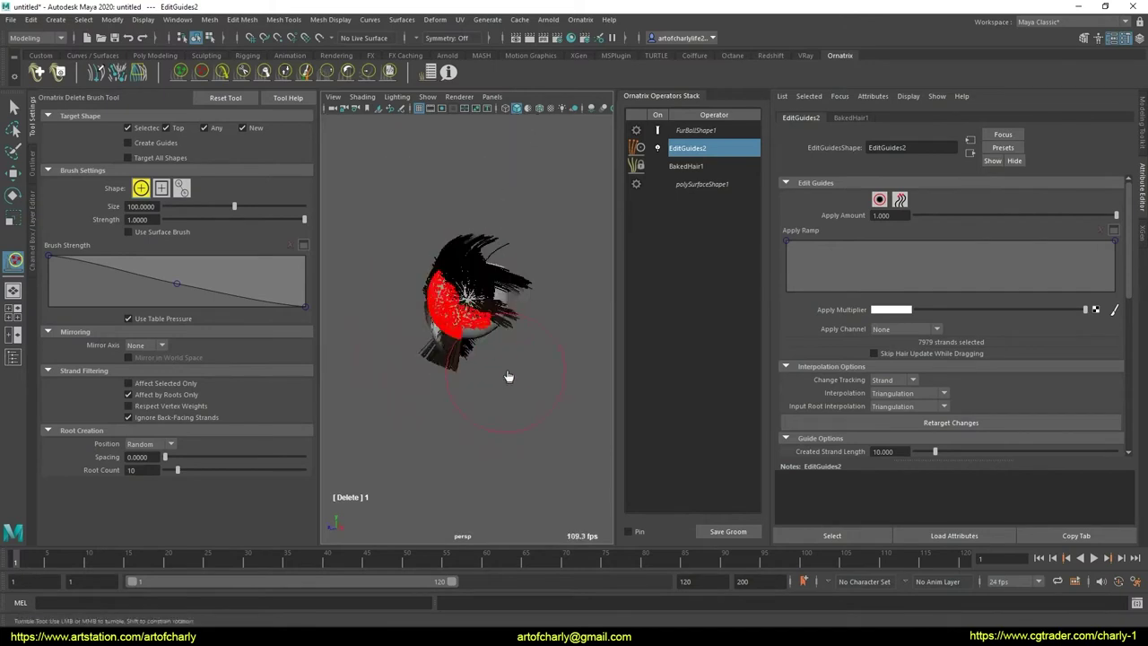
{"action": "left_click_drag", "start_coordinate": [397, 389], "coordinate": [484, 368], "text": "alt"}
{"action": "left_click_drag", "start_coordinate": [505, 368], "coordinate": [405, 432]}
{"action": "right_click_drag", "start_coordinate": [406, 432], "coordinate": [484, 362], "text": "alt"}
{"action": "mouse_move", "coordinate": [484, 362]}
{"action": "left_mouse_down", "text": "alt"}
{"action": "mouse_move", "coordinate": [481, 326]}
{"action": "mouse_move", "coordinate": [413, 216]}
{"action": "mouse_move", "coordinate": [502, 296]}
{"action": "left_mouse_up", "text": "alt"}
- Select the strands on top of the ball and comb them sideways
{"action": "left_click", "coordinate": [879, 199]}
{"action": "left_click_drag", "start_coordinate": [431, 233], "coordinate": [556, 278]}
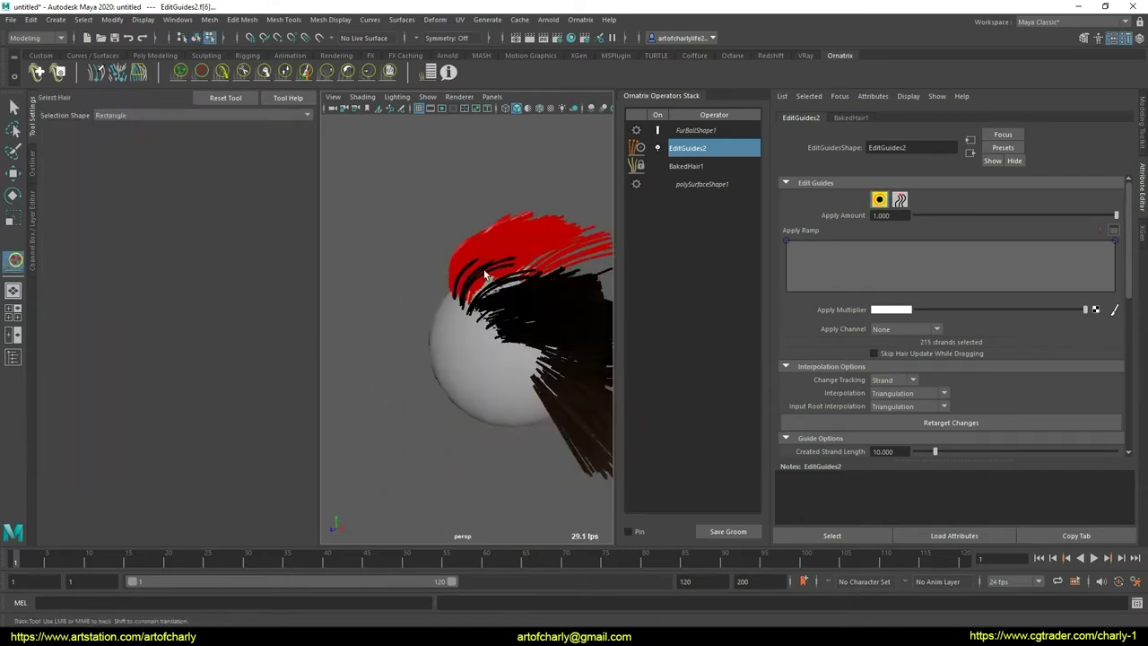
{"action": "left_click", "coordinate": [228, 72]}
{"action": "mouse_move", "coordinate": [457, 203]}
{"action": "left_mouse_down", "text": "alt"}
{"action": "mouse_move", "coordinate": [506, 240]}
{"action": "mouse_move", "coordinate": [469, 274]}
{"action": "left_mouse_up", "text": "alt"}
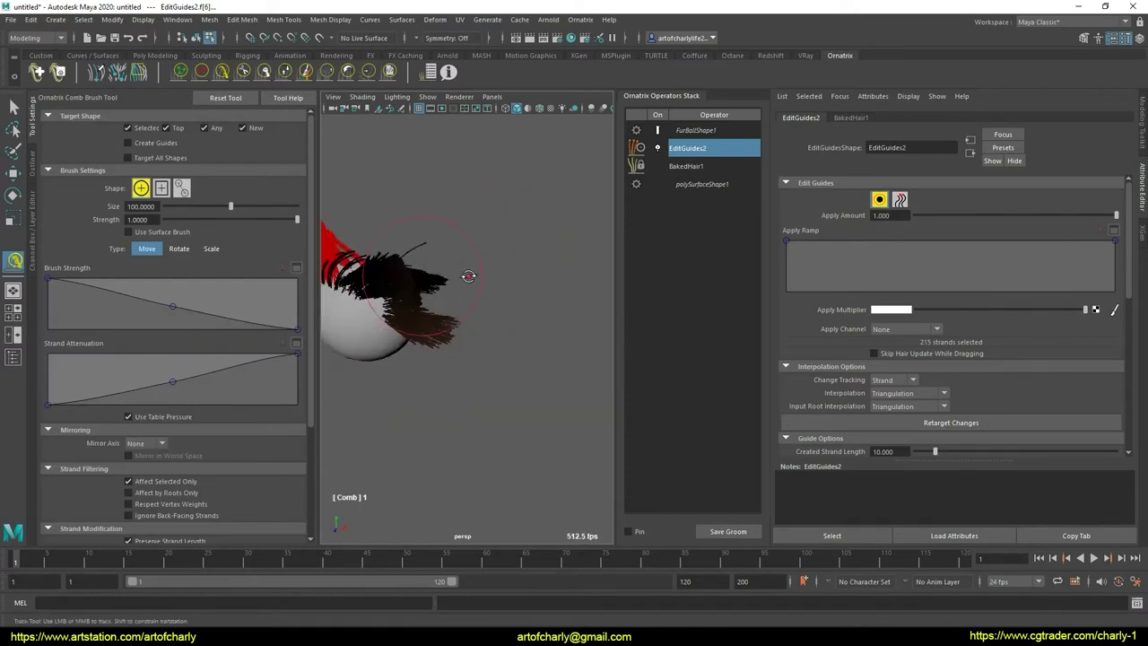
{"action": "right_click_drag", "start_coordinate": [469, 275], "coordinate": [417, 292], "text": "alt"}
{"action": "mouse_move", "coordinate": [417, 291]}
{"action": "left_mouse_down"}
{"action": "mouse_move", "coordinate": [397, 311]}
{"action": "mouse_move", "coordinate": [475, 296]}
{"action": "mouse_move", "coordinate": [395, 287]}
{"action": "left_mouse_up"}
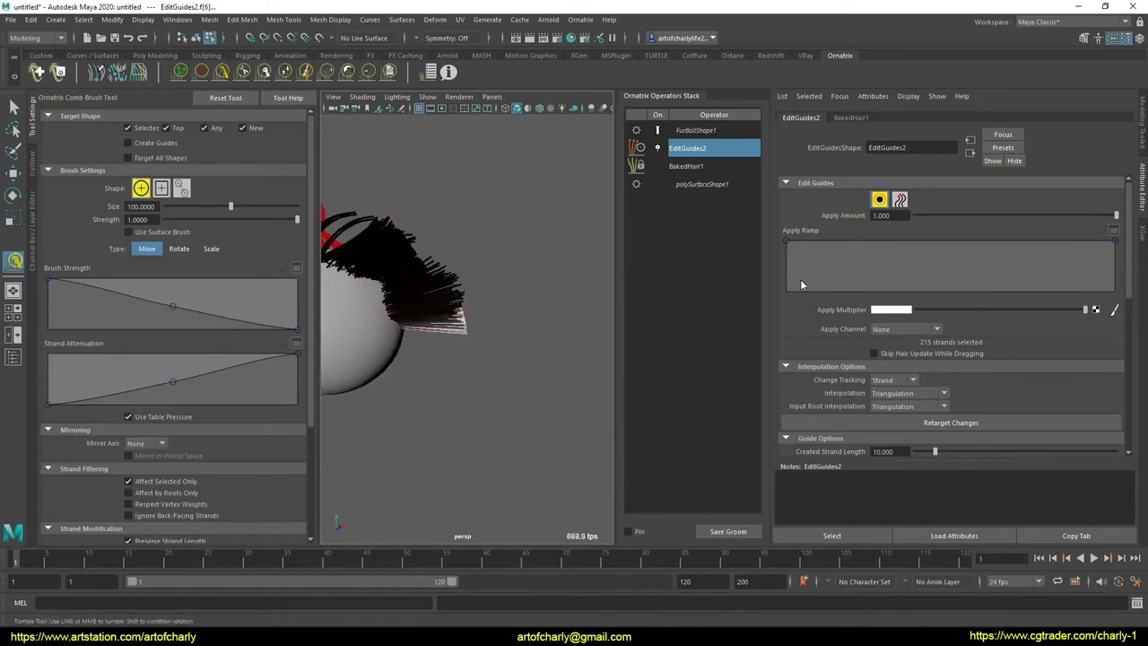
- Select a different patch of strands and comb it smoother
{"action": "left_click", "coordinate": [879, 199]}
{"action": "left_click_drag", "start_coordinate": [425, 361], "coordinate": [617, 300]}
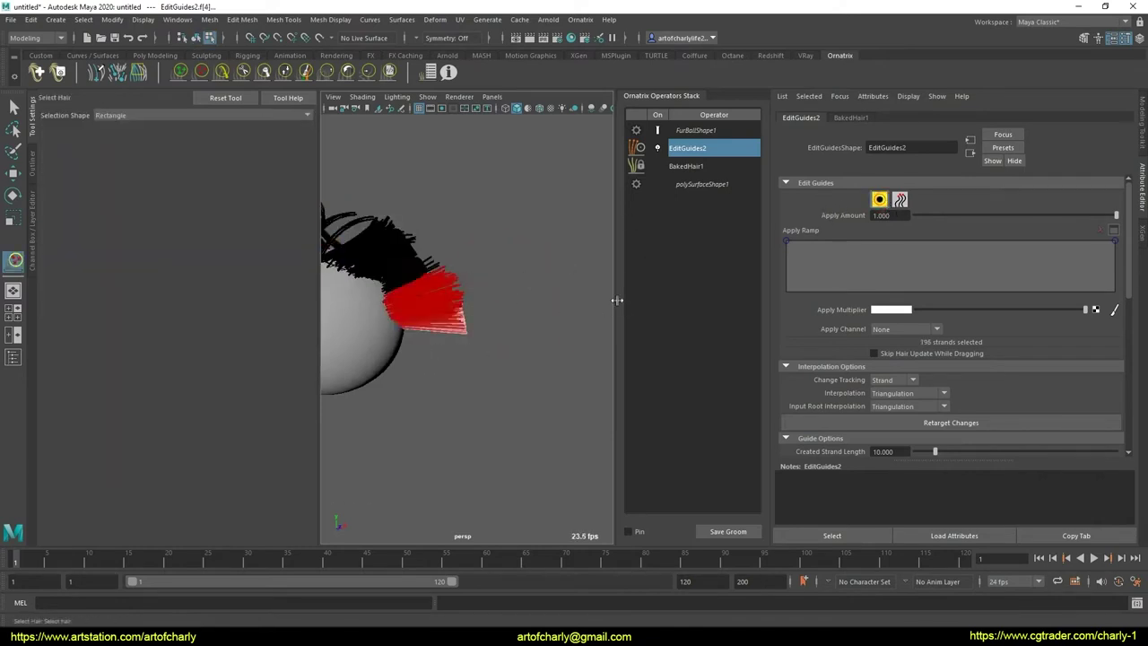
{"action": "left_click", "coordinate": [220, 73]}
{"action": "left_click_drag", "start_coordinate": [481, 287], "coordinate": [457, 269]}
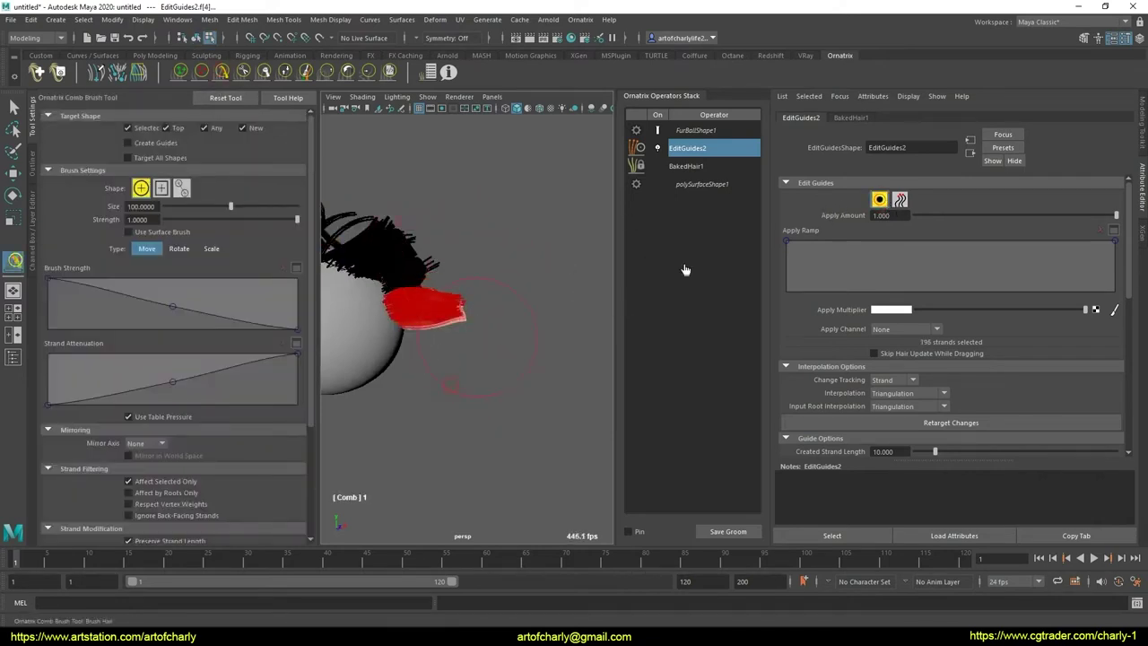
- Reselect EditGuides2 and frame the sphere closer and centred in the view
{"action": "left_click", "coordinate": [695, 130]}
{"action": "left_click", "coordinate": [687, 148]}
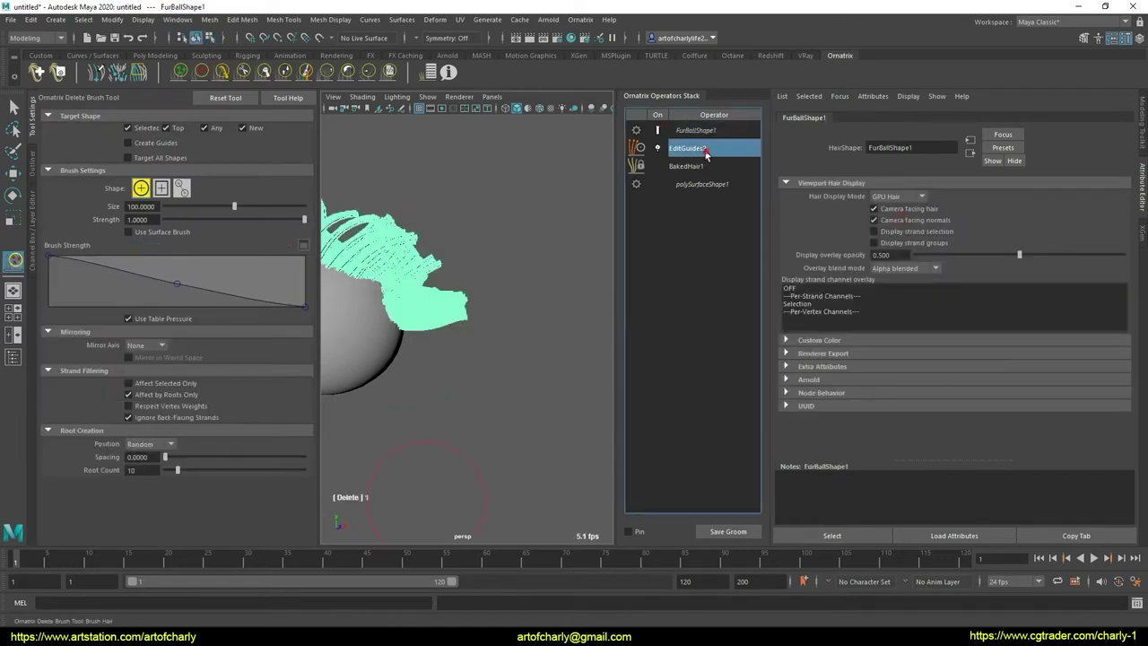
{"action": "mouse_move", "coordinate": [524, 279]}
{"action": "left_mouse_down", "text": "alt"}
{"action": "mouse_move", "coordinate": [414, 286]}
{"action": "mouse_move", "coordinate": [484, 318]}
{"action": "left_mouse_up", "text": "alt"}
{"action": "mouse_move", "coordinate": [484, 318]}
{"action": "right_mouse_down", "text": "alt"}
{"action": "mouse_move", "coordinate": [541, 297]}
{"action": "mouse_move", "coordinate": [502, 269]}
{"action": "right_mouse_up", "text": "alt"}
{"action": "middle_click_drag", "start_coordinate": [503, 269], "coordinate": [446, 312], "text": "alt"}
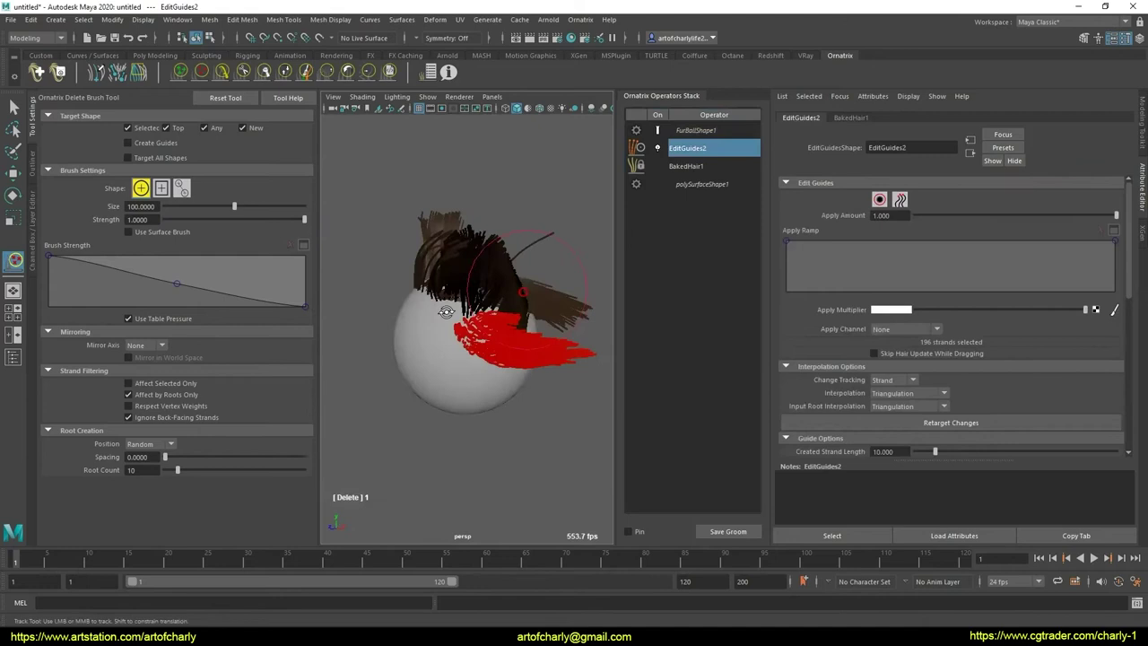
{"action": "left_click_drag", "start_coordinate": [446, 312], "coordinate": [507, 334], "text": "alt"}
{"action": "right_click_drag", "start_coordinate": [507, 334], "coordinate": [538, 305], "text": "alt"}
{"action": "left_click", "coordinate": [713, 148]}
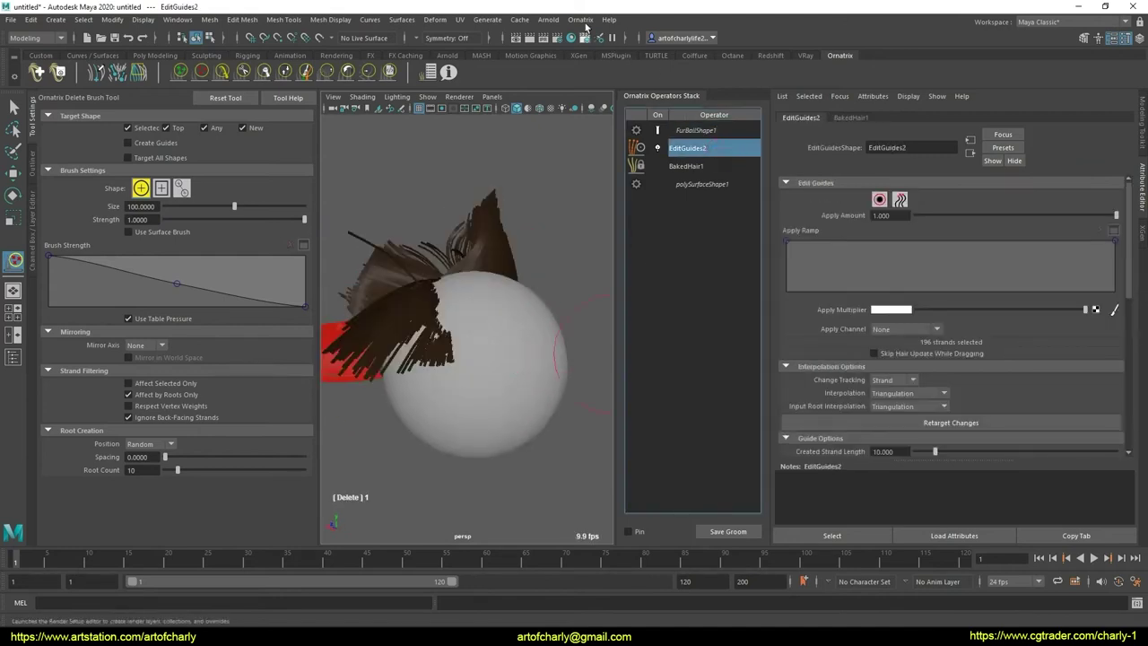
{"action": "left_click", "coordinate": [580, 19]}
- Add a Frizz operator with Amount about 42.8 and Scale 6.886
{"action": "left_click", "coordinate": [609, 194]}
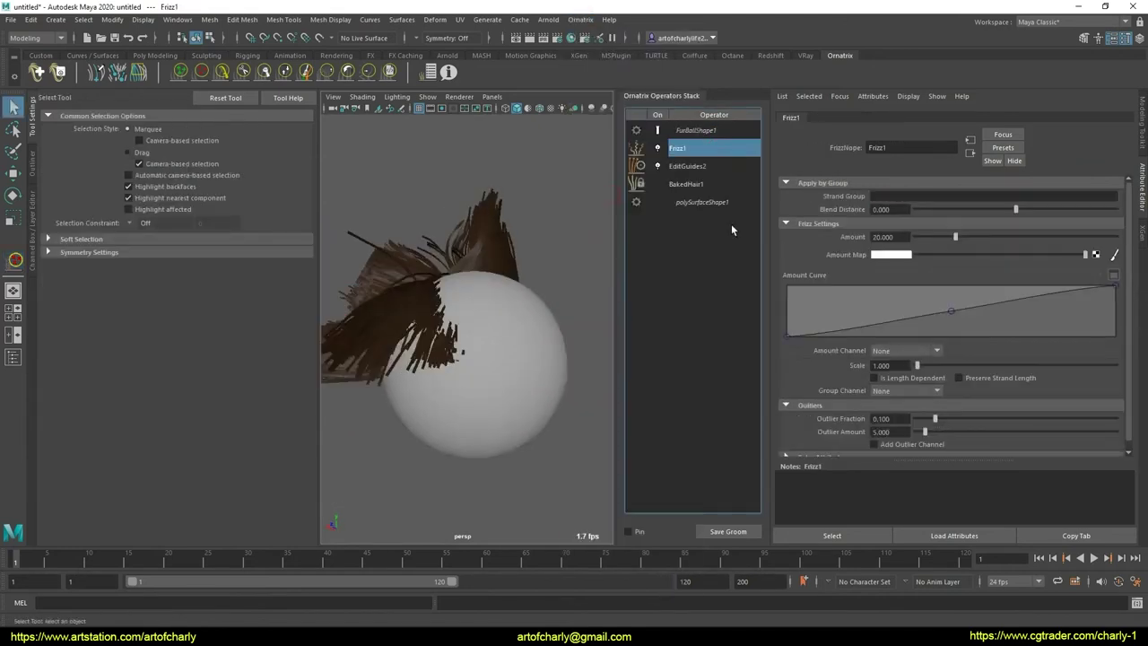
{"action": "left_click_drag", "start_coordinate": [956, 237], "coordinate": [1000, 234]}
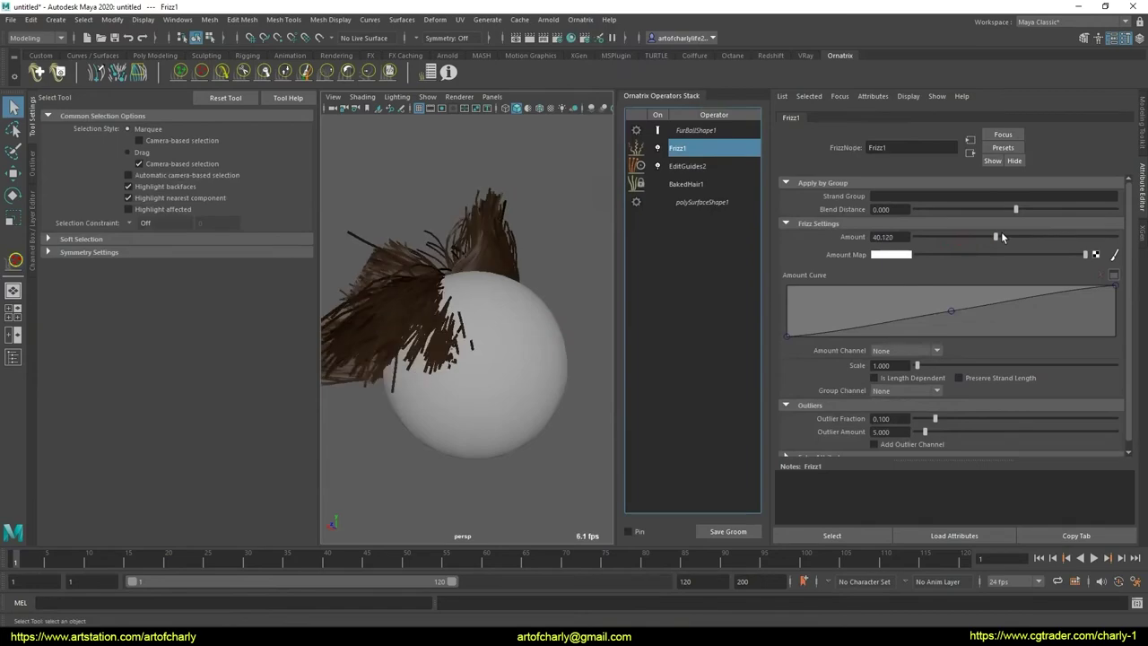
{"action": "left_click", "coordinate": [931, 373]}
{"action": "mouse_move", "coordinate": [529, 341]}
{"action": "left_mouse_down", "text": "alt"}
{"action": "mouse_move", "coordinate": [565, 349]}
{"action": "mouse_move", "coordinate": [508, 354]}
{"action": "mouse_move", "coordinate": [589, 380]}
{"action": "mouse_move", "coordinate": [667, 302]}
{"action": "mouse_move", "coordinate": [497, 310]}
{"action": "mouse_move", "coordinate": [446, 254]}
{"action": "mouse_move", "coordinate": [512, 250]}
{"action": "mouse_move", "coordinate": [487, 256]}
{"action": "mouse_move", "coordinate": [469, 404]}
{"action": "mouse_move", "coordinate": [533, 249]}
{"action": "mouse_move", "coordinate": [479, 263]}
{"action": "mouse_move", "coordinate": [499, 238]}
{"action": "mouse_move", "coordinate": [598, 247]}
{"action": "left_mouse_up", "text": "alt"}
{"action": "mouse_move", "coordinate": [458, 247]}
{"action": "left_mouse_down", "text": "alt"}
{"action": "mouse_move", "coordinate": [502, 269]}
{"action": "mouse_move", "coordinate": [430, 296]}
{"action": "mouse_move", "coordinate": [467, 323]}
{"action": "left_mouse_up", "text": "alt"}
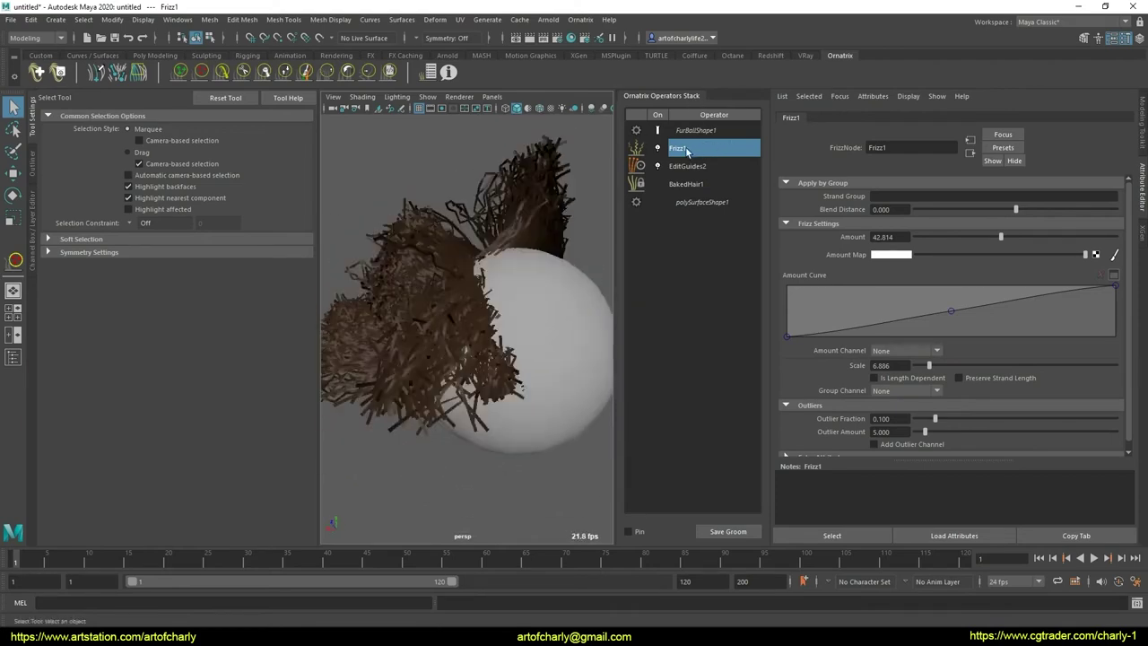
- Open the Save FrizzNode Preset window and close it without saving
{"action": "left_click", "coordinate": [1003, 147]}
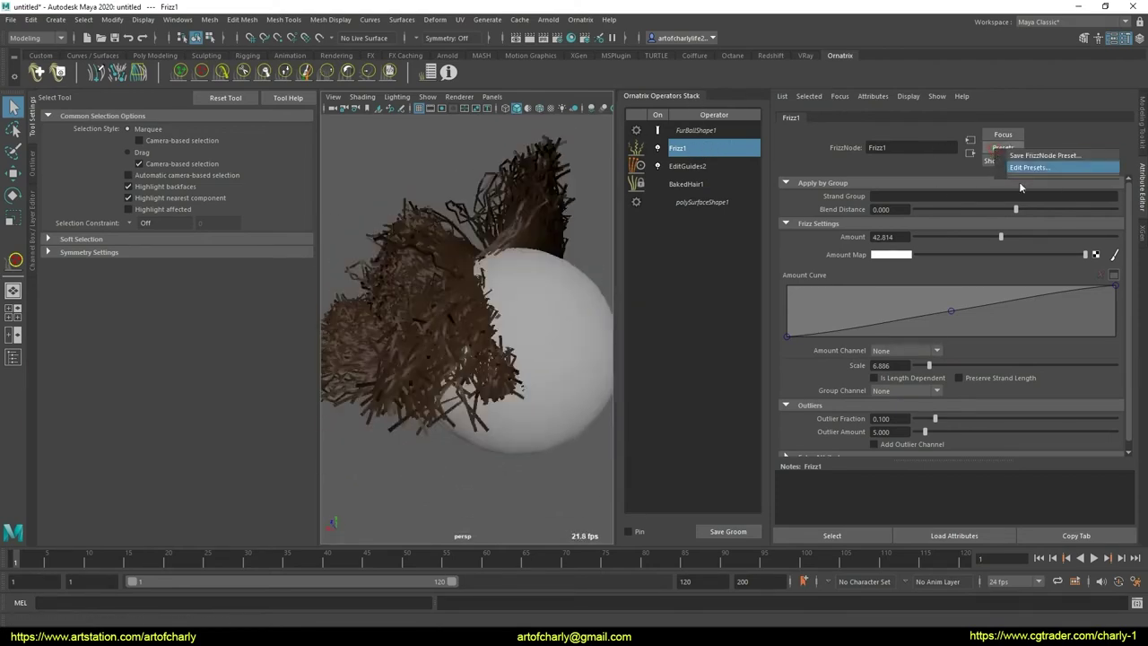
{"action": "left_click", "coordinate": [1042, 155]}
{"action": "left_click", "coordinate": [599, 310]}
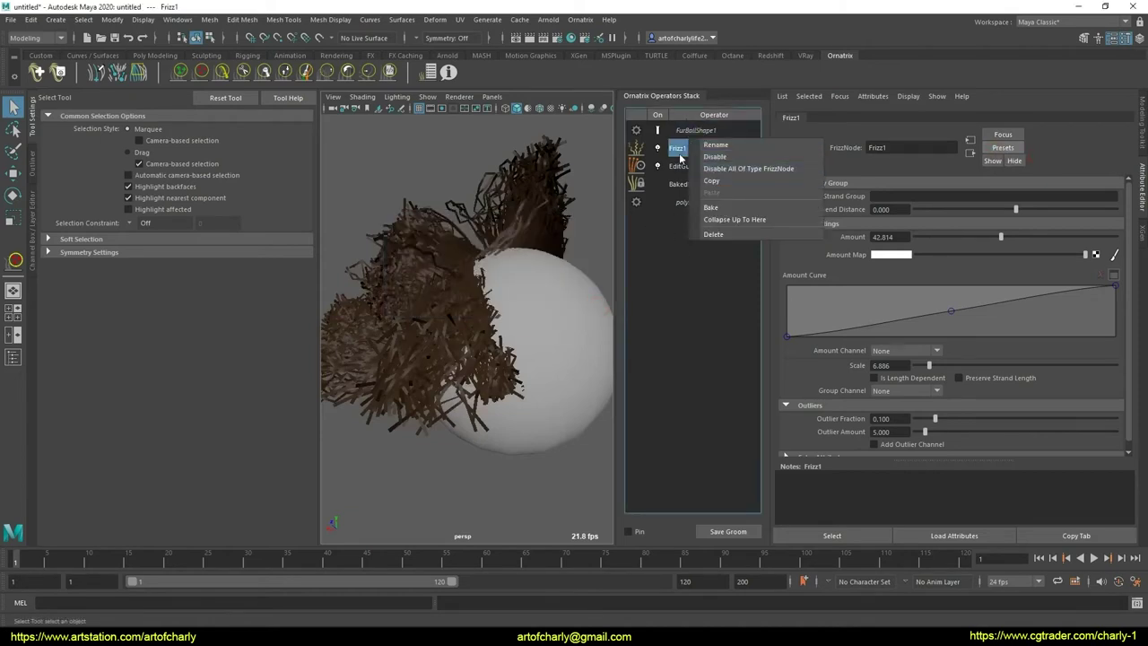
- Set Frizz1 Amount to 0, Outlier Amount to 20 and Outlier Fraction to about 0.43
{"action": "left_click", "coordinate": [704, 162]}
{"action": "left_click", "coordinate": [703, 151]}
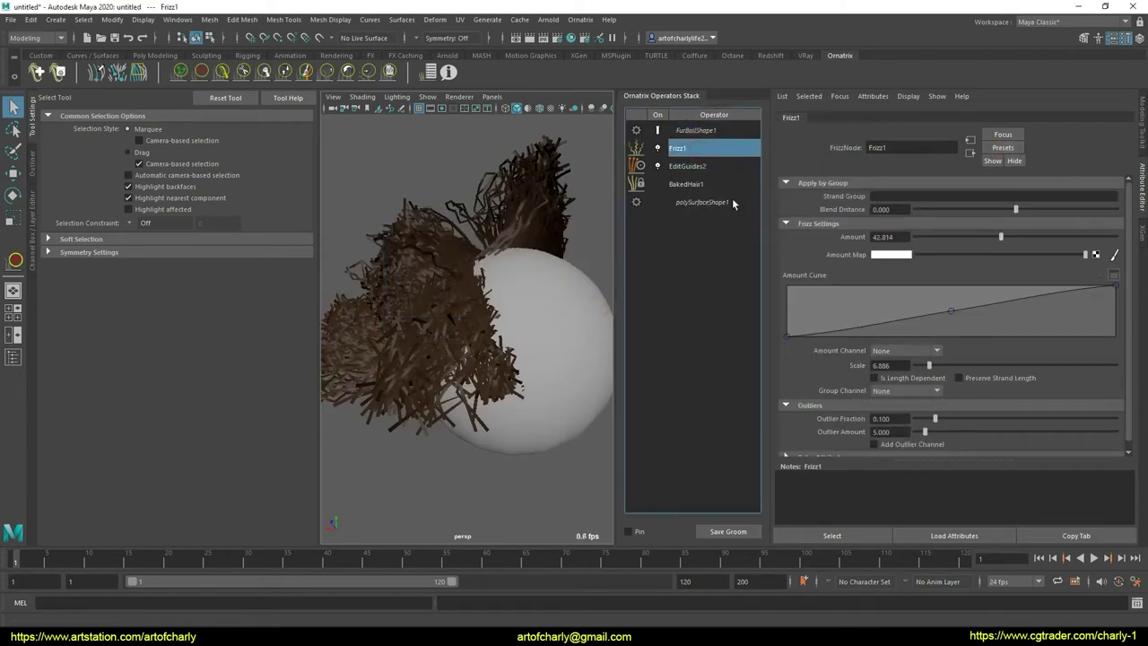
{"action": "scroll", "coordinate": [826, 375], "scroll_direction": "down", "scroll_amount": 1}
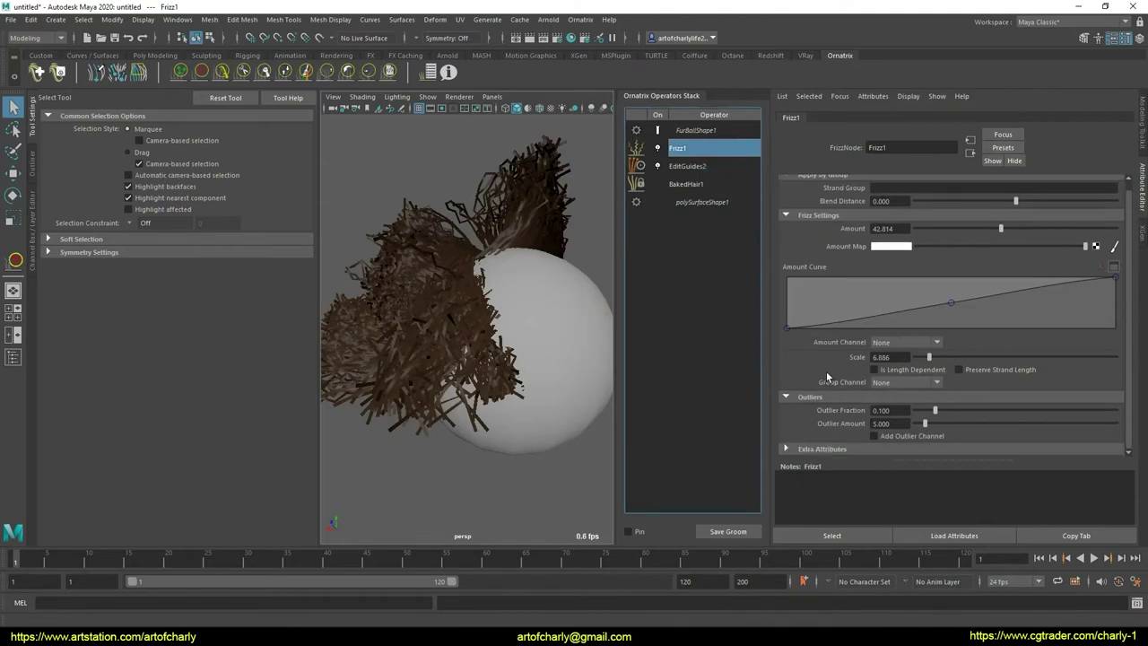
{"action": "left_click_drag", "start_coordinate": [928, 236], "coordinate": [777, 265]}
{"action": "left_click", "coordinate": [911, 423]}
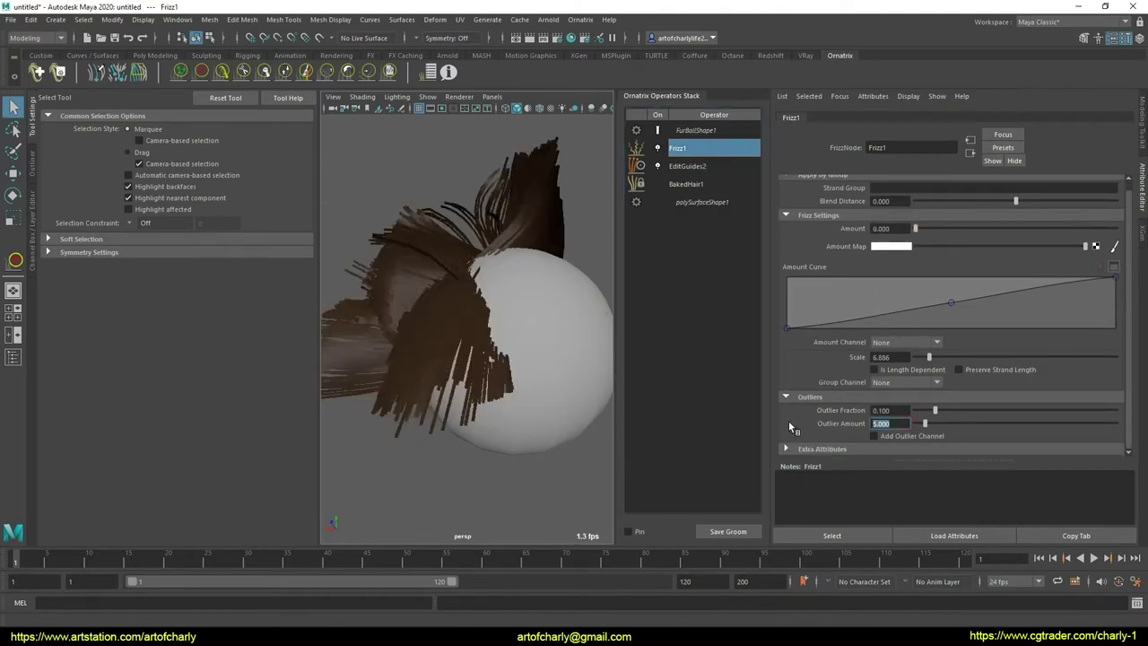
{"action": "type", "text": "20"}
{"action": "key", "text": "Return"}
{"action": "left_click_drag", "start_coordinate": [947, 410], "coordinate": [1017, 400]}
{"action": "mouse_move", "coordinate": [511, 301]}
{"action": "left_mouse_down", "text": "alt"}
{"action": "mouse_move", "coordinate": [559, 349]}
{"action": "mouse_move", "coordinate": [508, 315]}
{"action": "mouse_move", "coordinate": [557, 343]}
{"action": "left_mouse_up", "text": "alt"}
- Add a ChangeWidth1 operator, reset its Width Ramp, and pull the tip end down to taper strands
{"action": "left_click", "coordinate": [592, 20]}
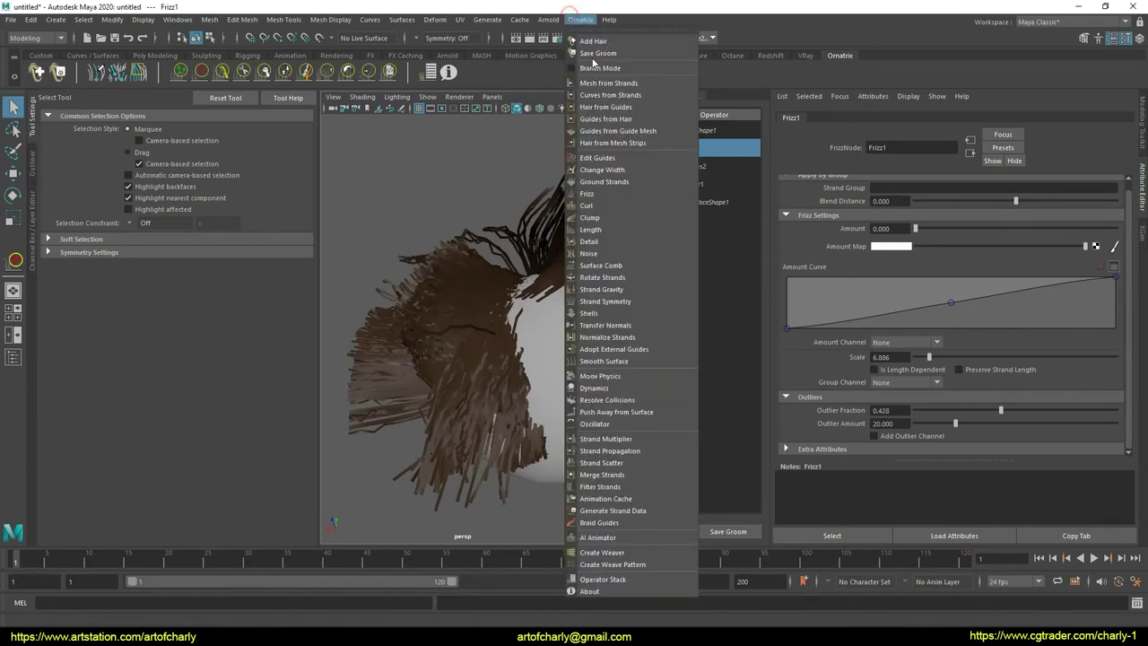
{"action": "left_click", "coordinate": [629, 170]}
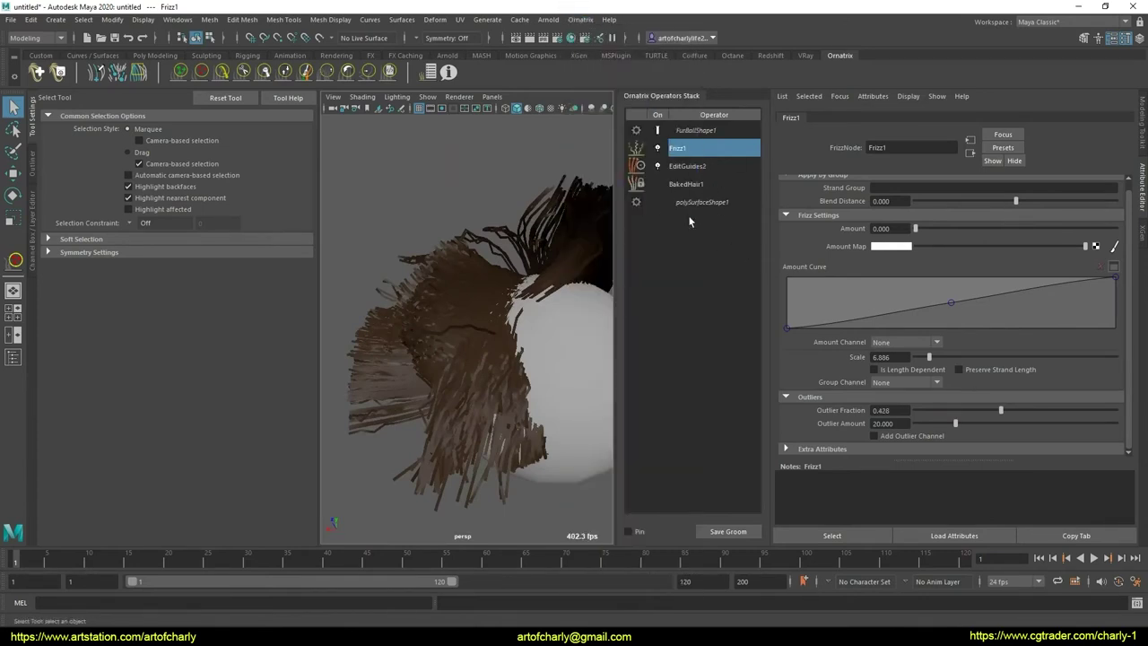
{"action": "mouse_move", "coordinate": [520, 269]}
{"action": "left_mouse_down", "text": "alt"}
{"action": "mouse_move", "coordinate": [490, 229]}
{"action": "mouse_move", "coordinate": [667, 304]}
{"action": "left_mouse_up", "text": "alt"}
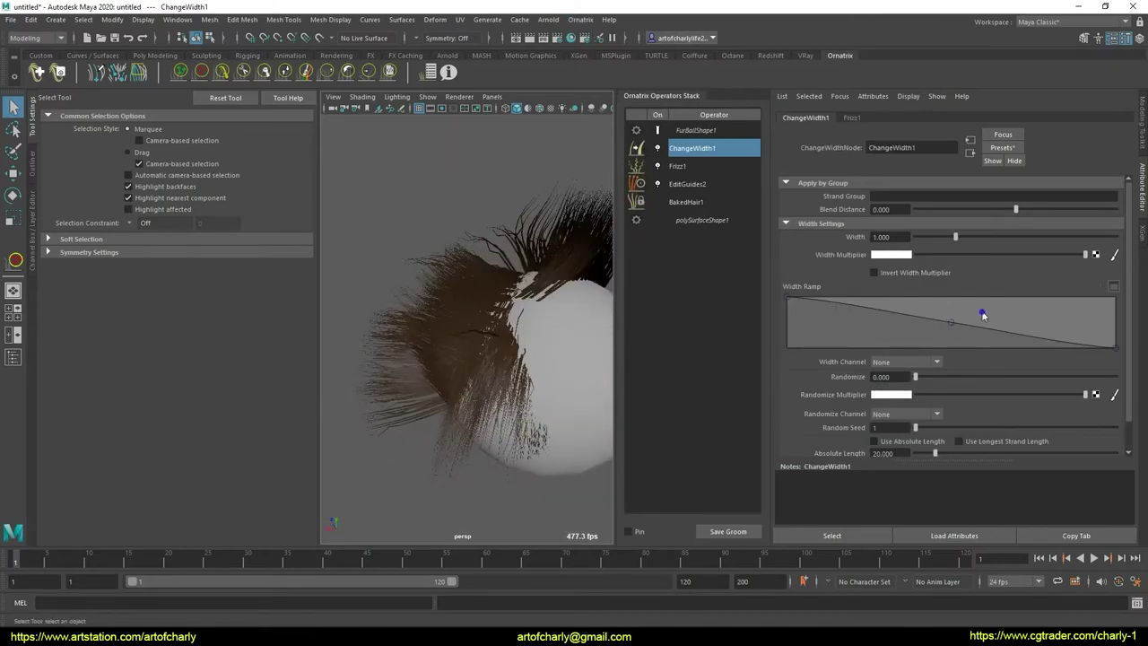
{"action": "right_click", "coordinate": [983, 315]}
{"action": "left_click", "coordinate": [1027, 388]}
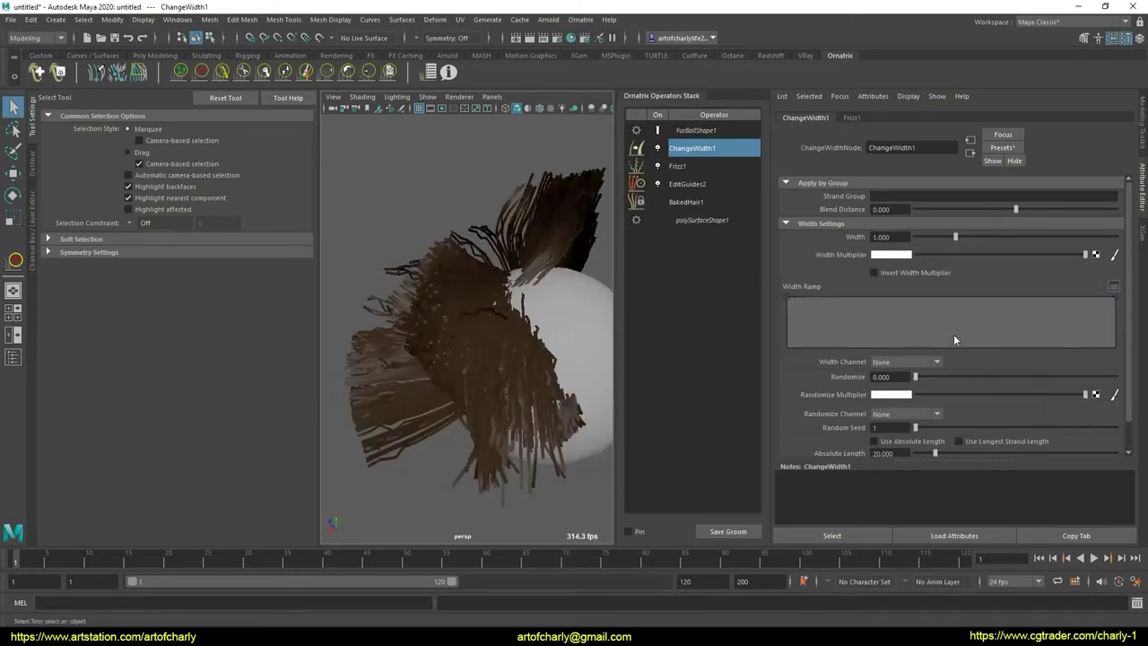
{"action": "left_click_drag", "start_coordinate": [1118, 303], "coordinate": [1114, 341]}
{"action": "left_click", "coordinate": [1082, 313]}
{"action": "mouse_move", "coordinate": [574, 332]}
{"action": "left_mouse_down", "text": "alt"}
{"action": "mouse_move", "coordinate": [516, 328]}
{"action": "mouse_move", "coordinate": [560, 309]}
{"action": "left_mouse_up", "text": "alt"}
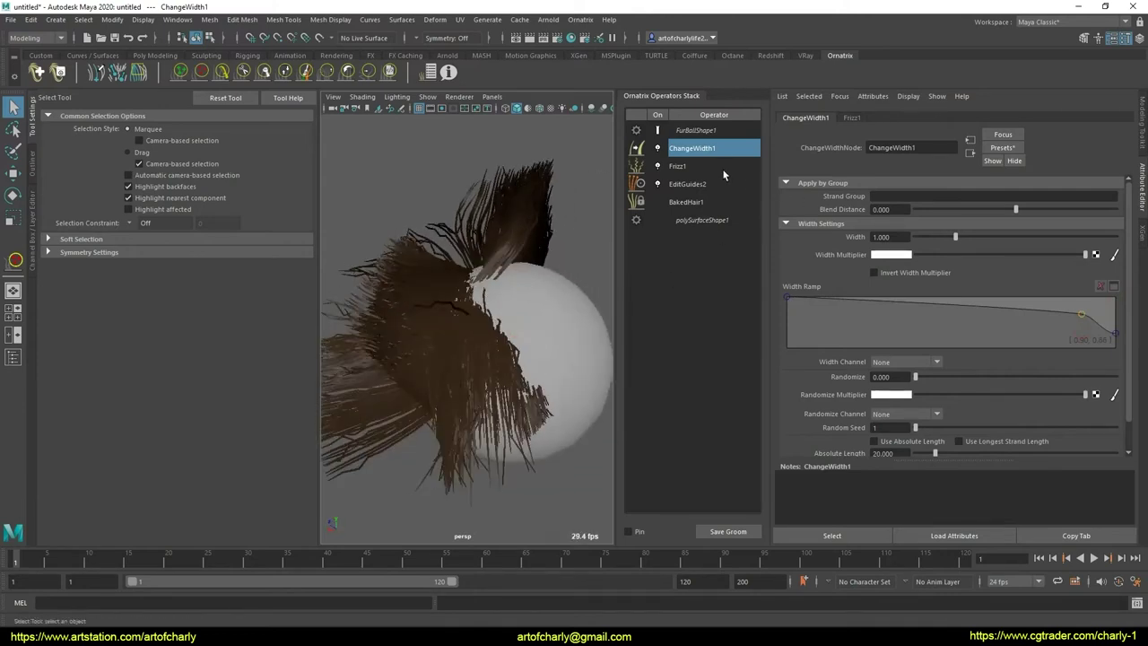
{"action": "left_click", "coordinate": [1020, 150]}
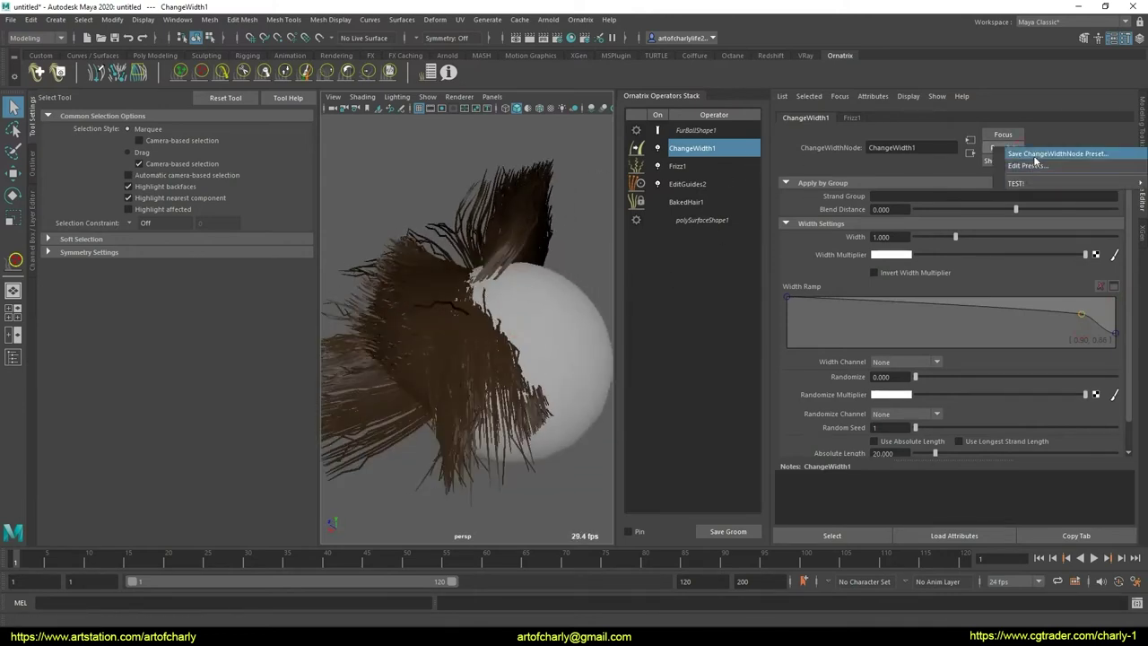
- Save the ChangeWidth1 settings as preset 'test' and the Frizz1 settings as 'test_2'
{"action": "left_click", "coordinate": [1027, 154]}
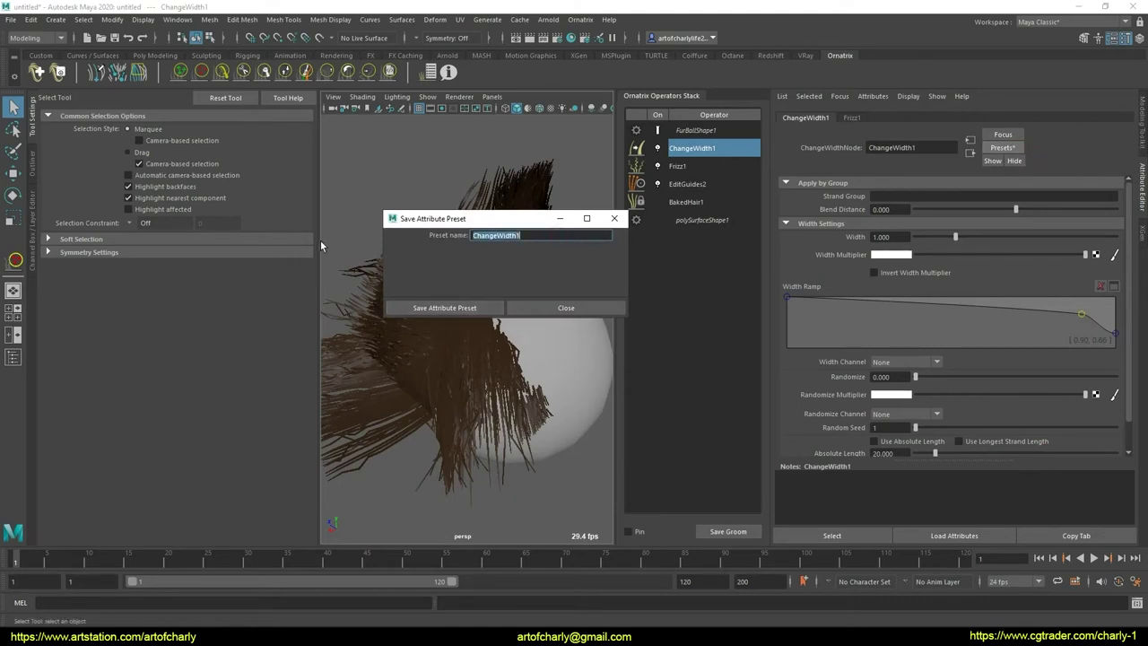
{"action": "key", "text": "BackSpace"}
{"action": "type", "text": "test_2"}
{"action": "left_click", "coordinate": [462, 308]}
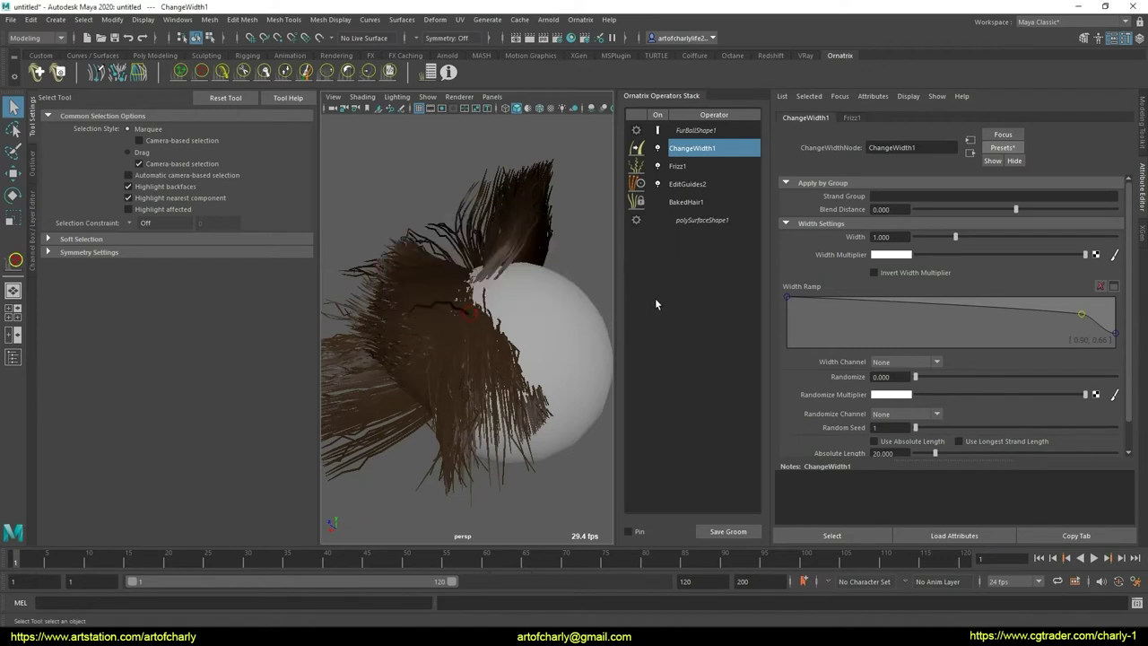
{"action": "left_click", "coordinate": [679, 167]}
{"action": "left_click", "coordinate": [1009, 147]}
{"action": "left_click", "coordinate": [1071, 152]}
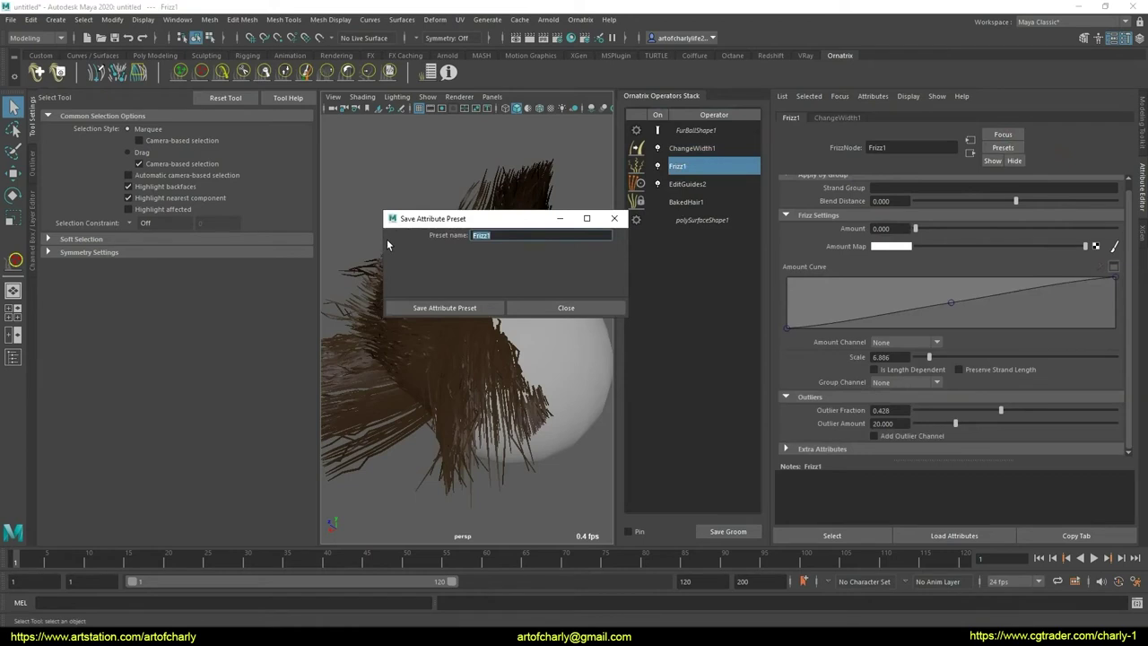
{"action": "type", "text": "test_2"}
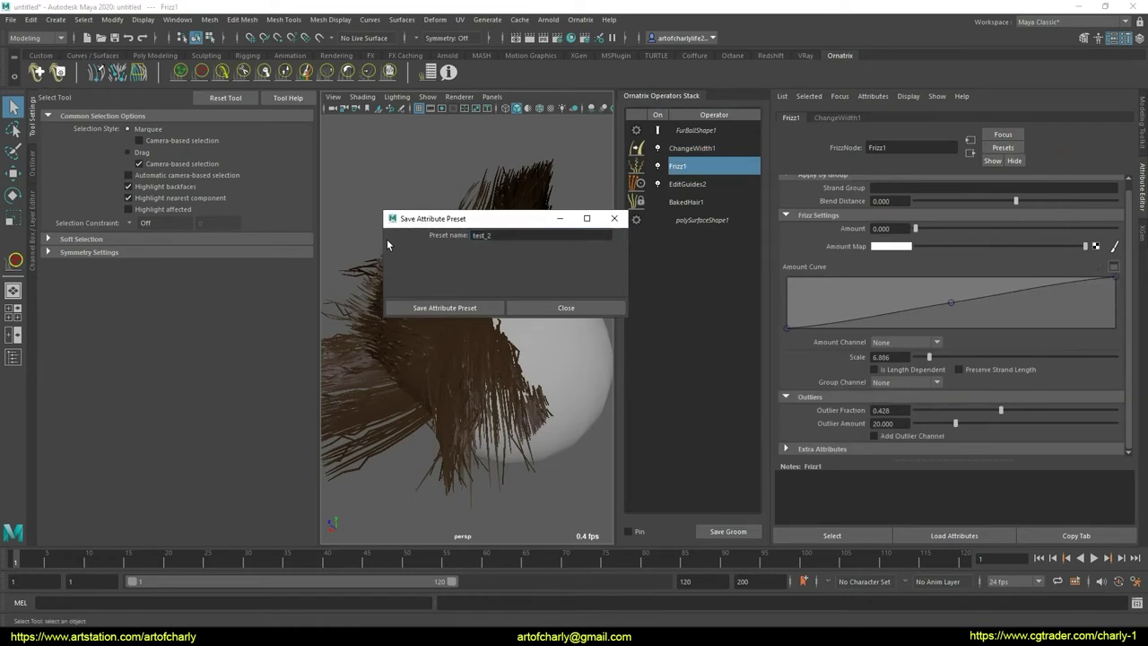
{"action": "left_click", "coordinate": [443, 307]}
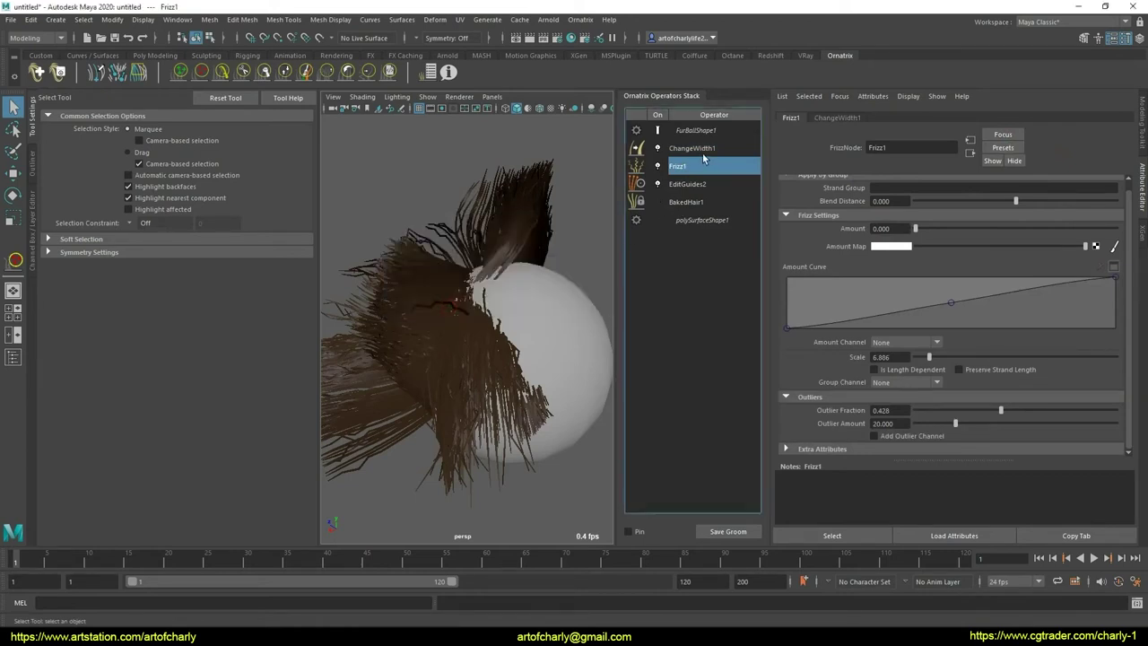
- Delete both ChangeWidth1 and Frizz1 from the operator stack
{"action": "right_click", "coordinate": [704, 151]}
{"action": "left_click", "coordinate": [704, 149]}
{"action": "right_click", "coordinate": [708, 148]}
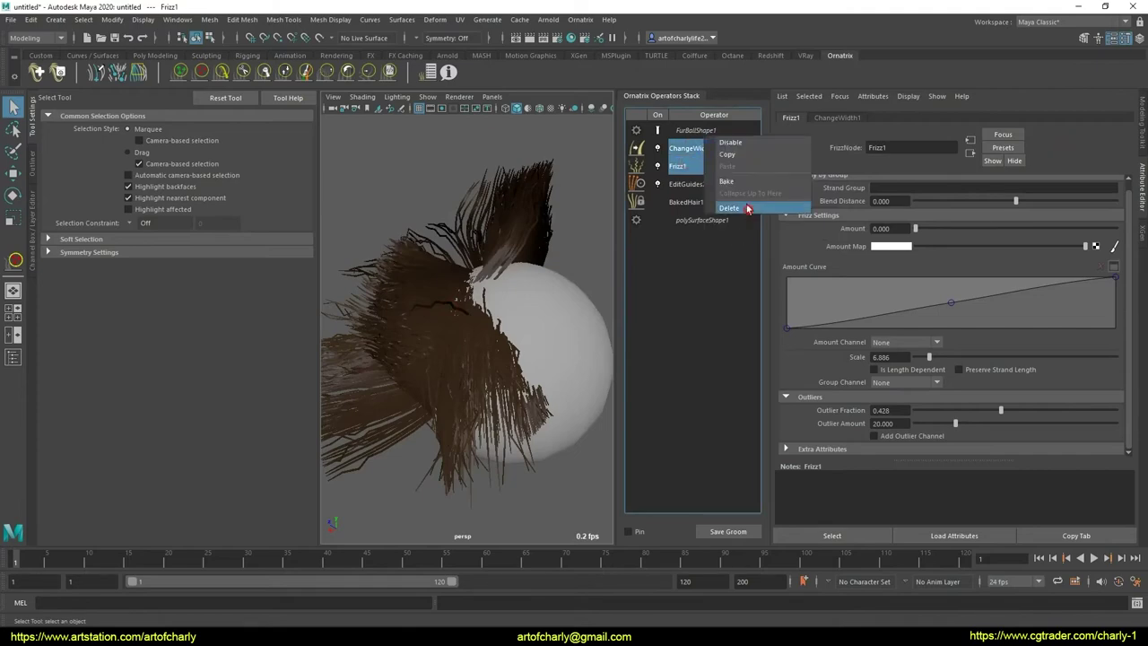
{"action": "left_click", "coordinate": [747, 208]}
{"action": "left_click", "coordinate": [687, 148]}
- Export FurBallShape1 as Ornatrix Alembic, overwriting fur_test_abc in D:/DESCTOP
{"action": "left_click", "coordinate": [697, 133]}
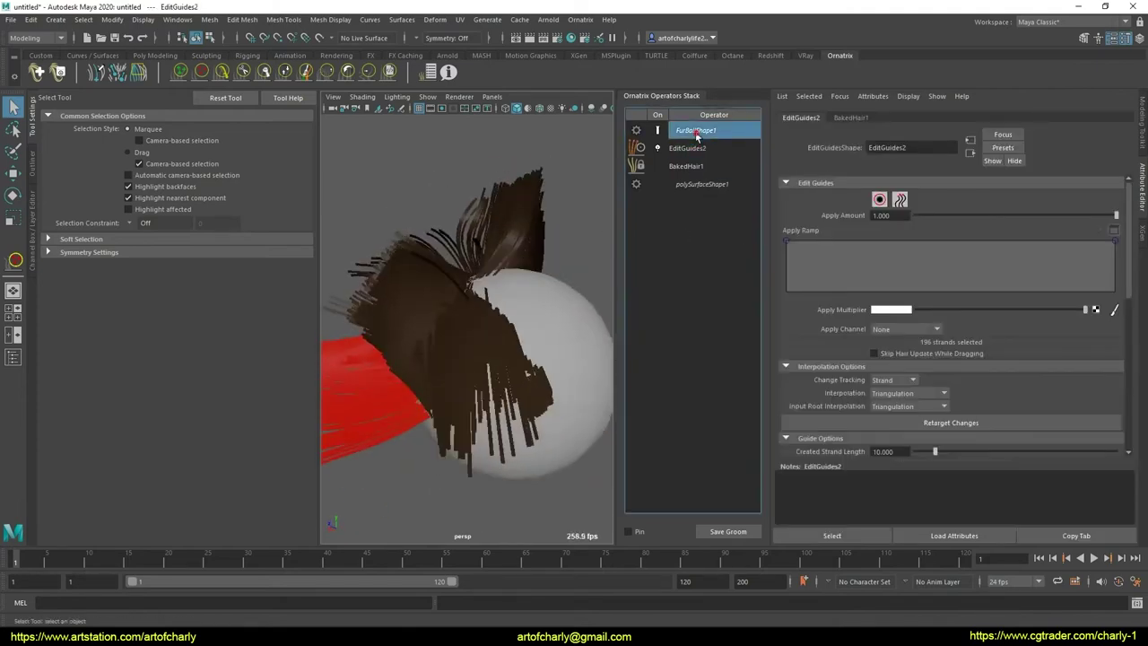
{"action": "left_click", "coordinate": [10, 18]}
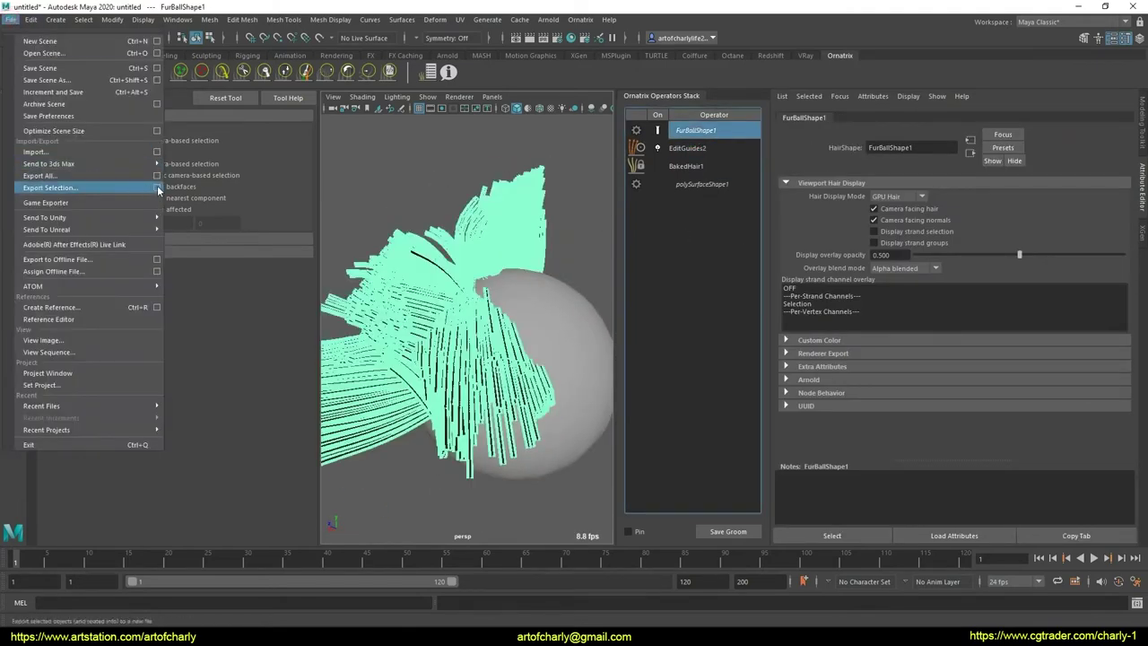
{"action": "left_click", "coordinate": [159, 187]}
{"action": "left_click", "coordinate": [522, 482]}
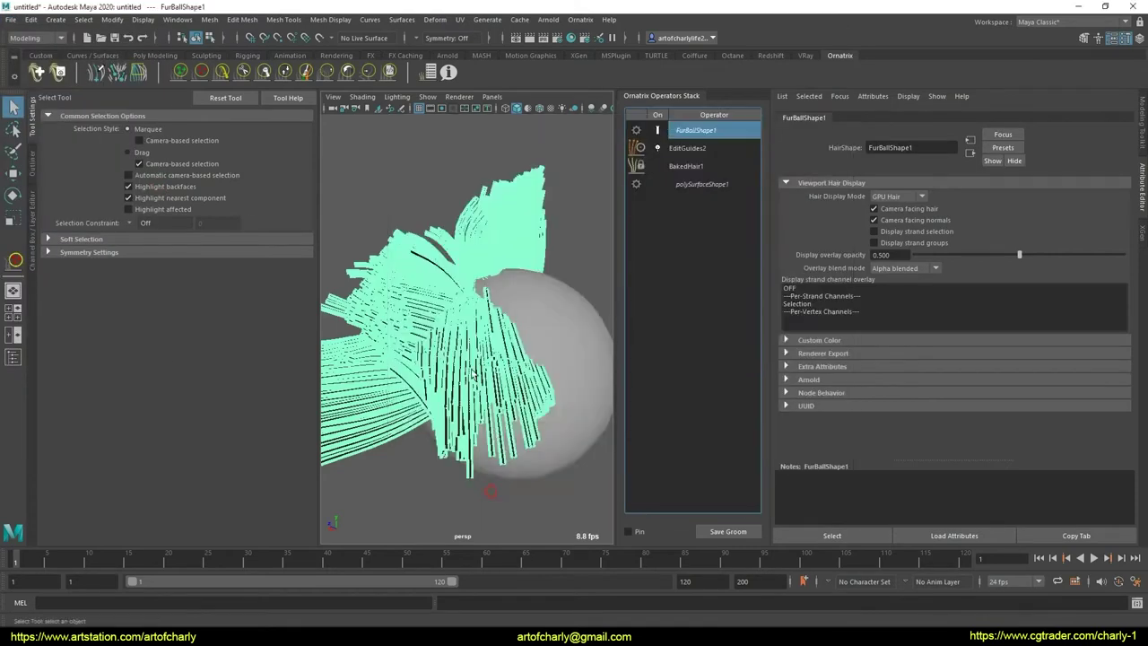
{"action": "double_click", "coordinate": [145, 214]}
{"action": "left_click", "coordinate": [408, 354]}
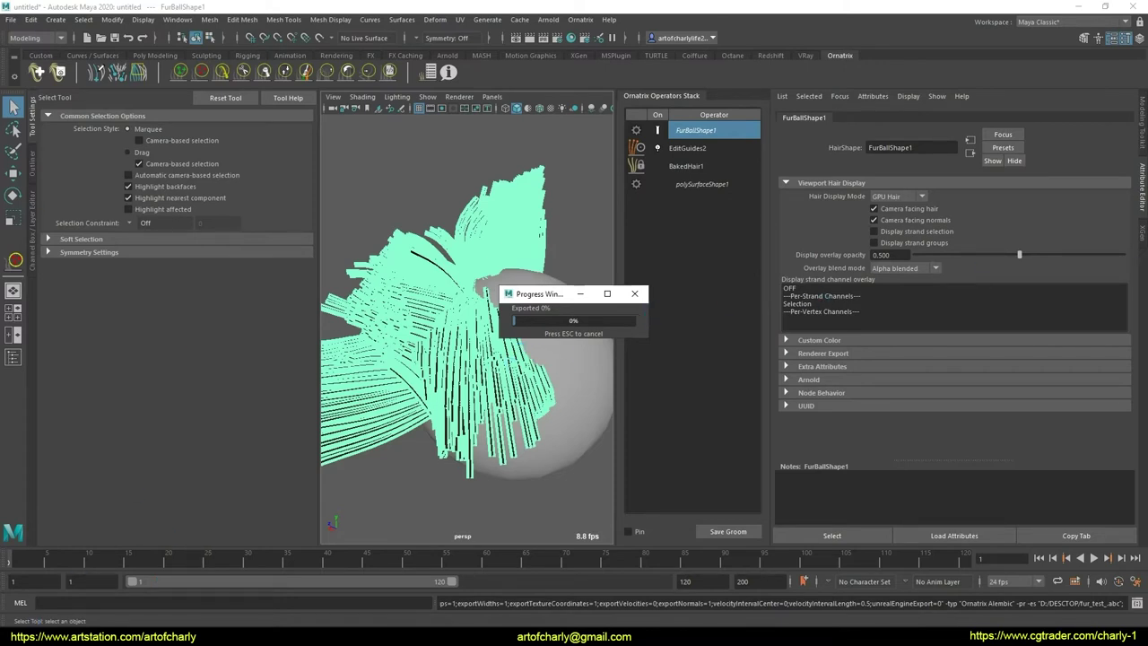
{"action": "left_click", "coordinate": [707, 150]}
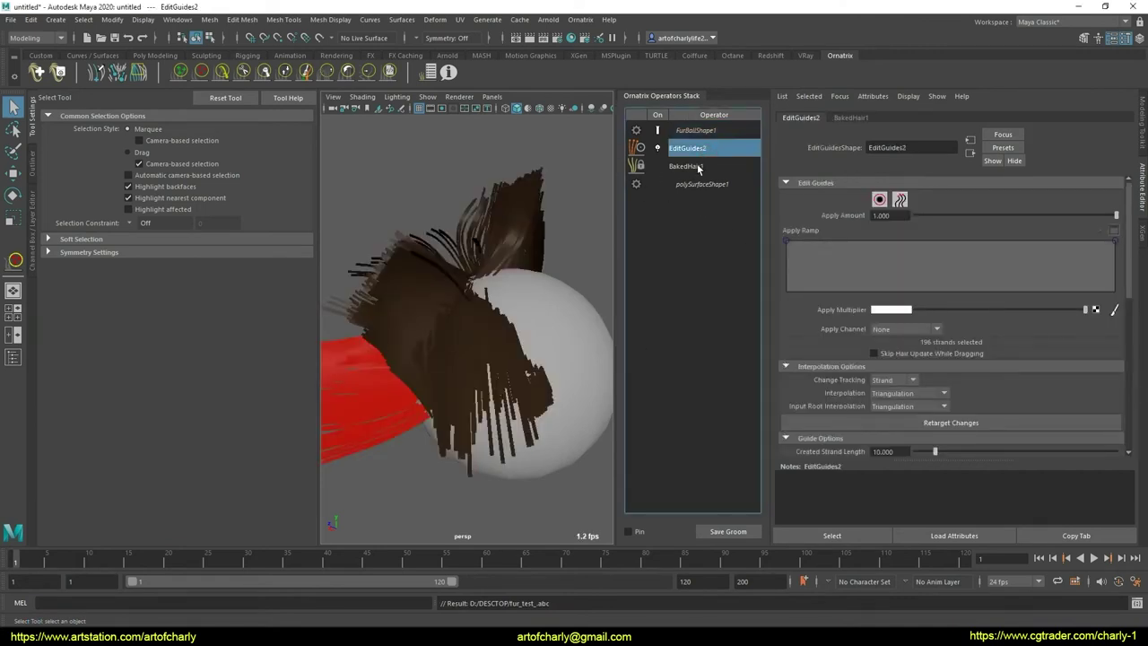
- Delete the original Ornatrix groom from the sphere via the BakedHair1 operator, leaving it bare
{"action": "left_click", "coordinate": [698, 167]}
{"action": "right_click", "coordinate": [699, 133]}
{"action": "left_click", "coordinate": [729, 143]}
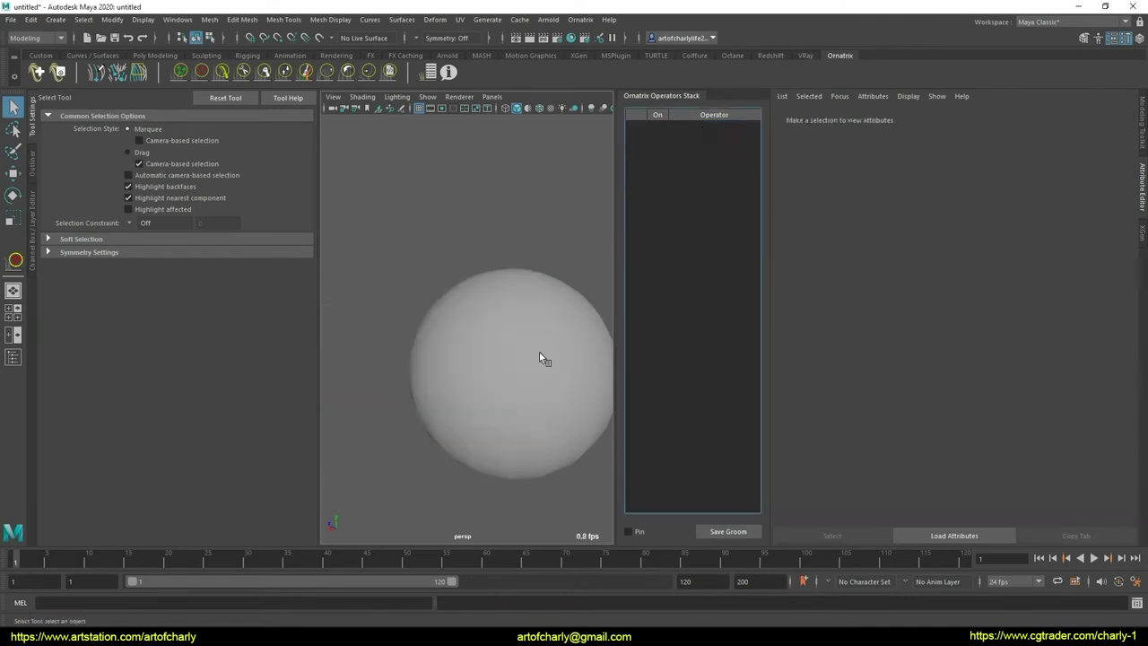
{"action": "left_click", "coordinate": [539, 357]}
{"action": "scroll", "coordinate": [428, 275], "scroll_direction": "down", "scroll_amount": 4}
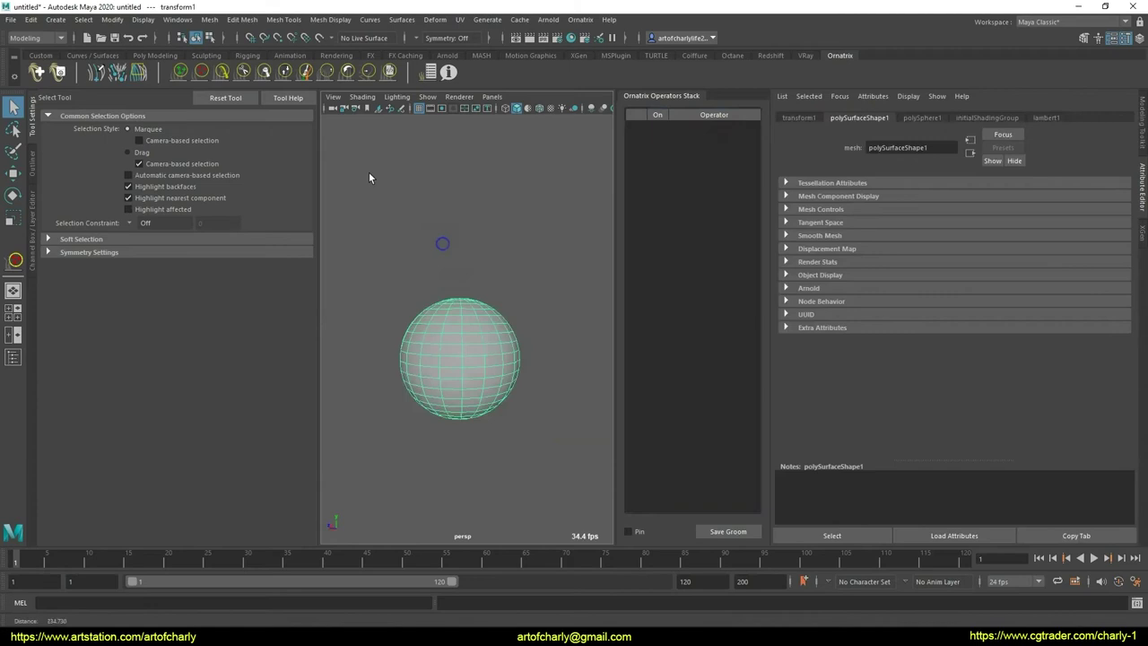
- Import the fur_test_abc Alembic hair file and orbit around the resulting hair ball
{"action": "left_click", "coordinate": [15, 20]}
{"action": "left_click", "coordinate": [63, 152]}
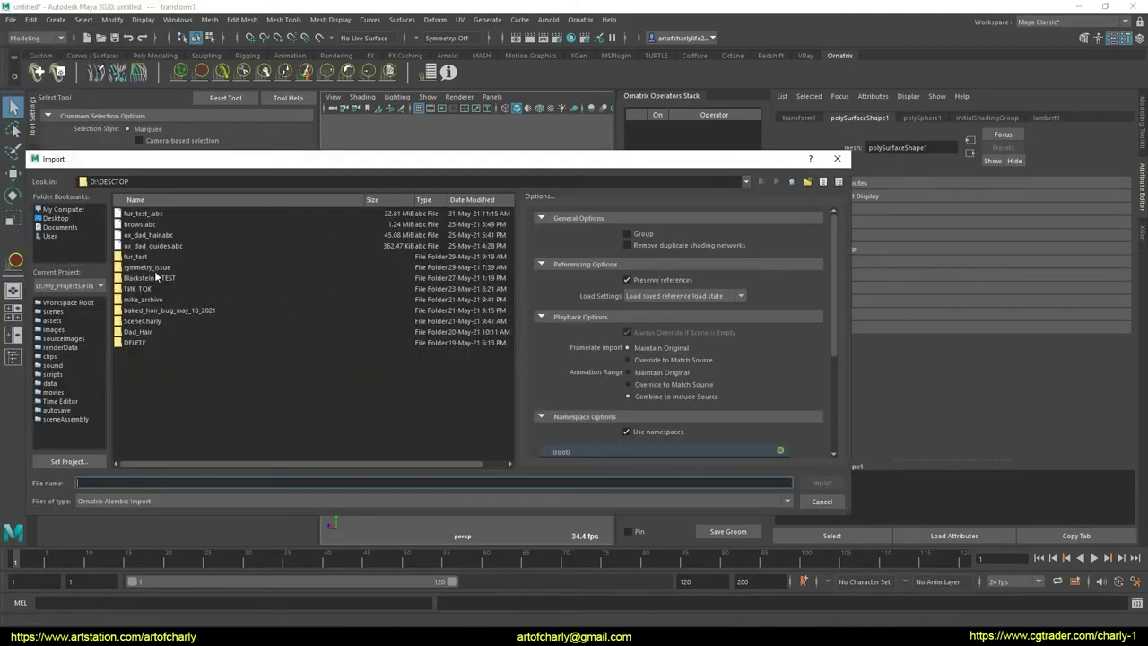
{"action": "double_click", "coordinate": [152, 217]}
{"action": "left_click_drag", "start_coordinate": [333, 274], "coordinate": [504, 276], "text": "alt"}
{"action": "scroll", "coordinate": [521, 331], "scroll_direction": "up", "scroll_amount": 4}
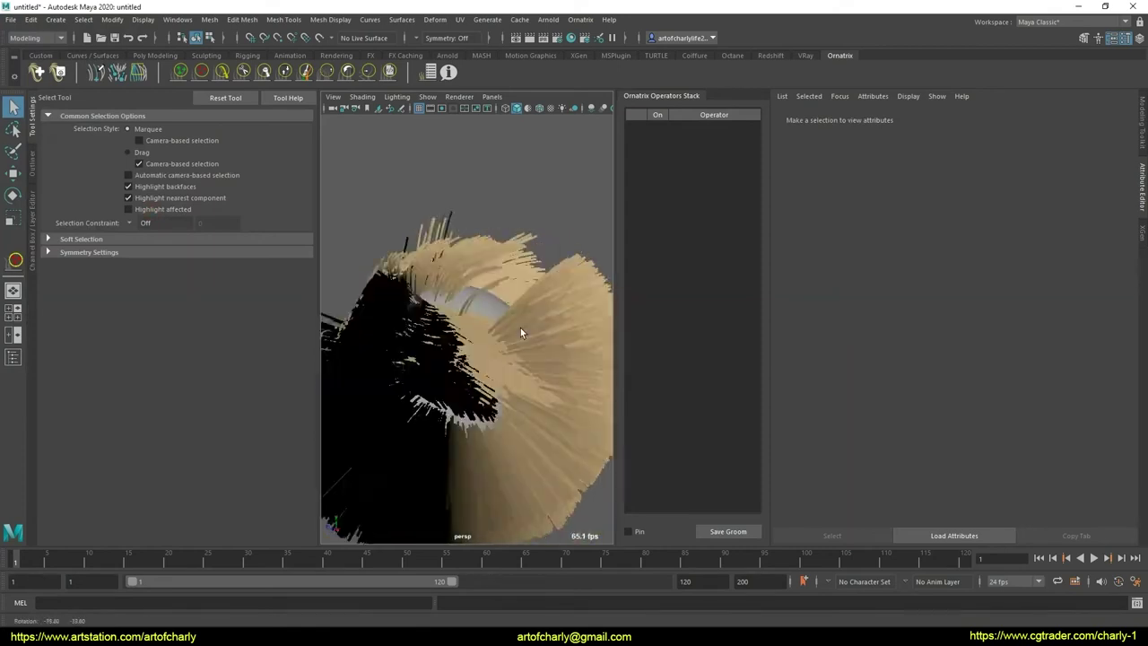
- Delete the imported hair and re-import fur_test_abc twice until it loads as baked hair
{"action": "left_click", "coordinate": [534, 315]}
{"action": "key", "text": "Delete"}
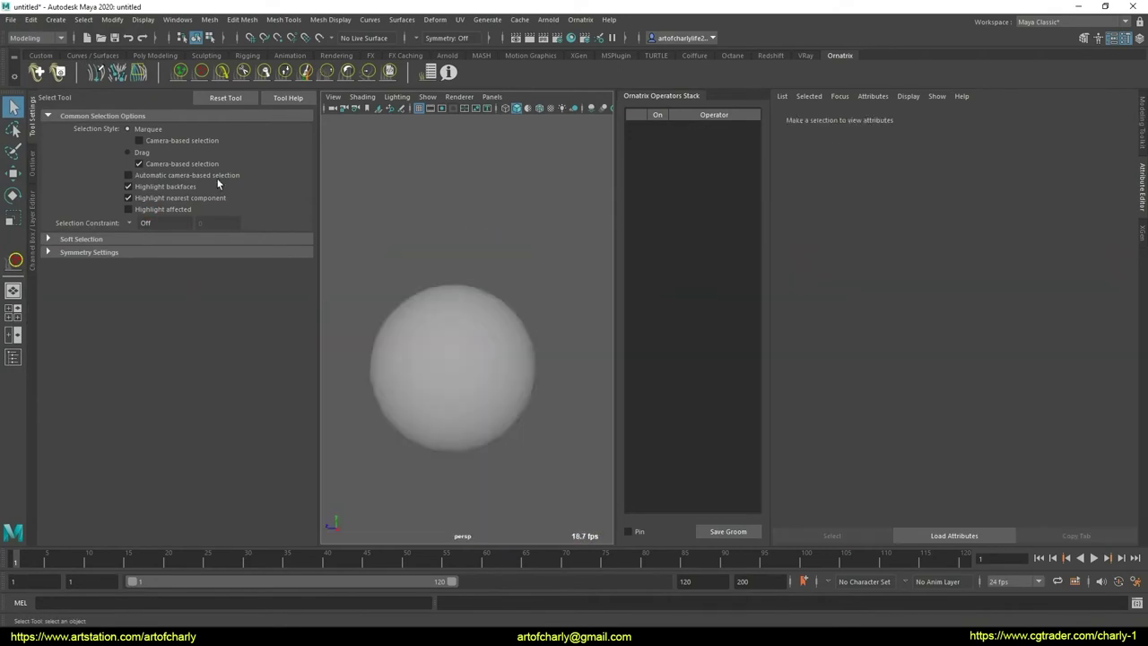
{"action": "left_click", "coordinate": [10, 18]}
{"action": "left_click", "coordinate": [36, 150]}
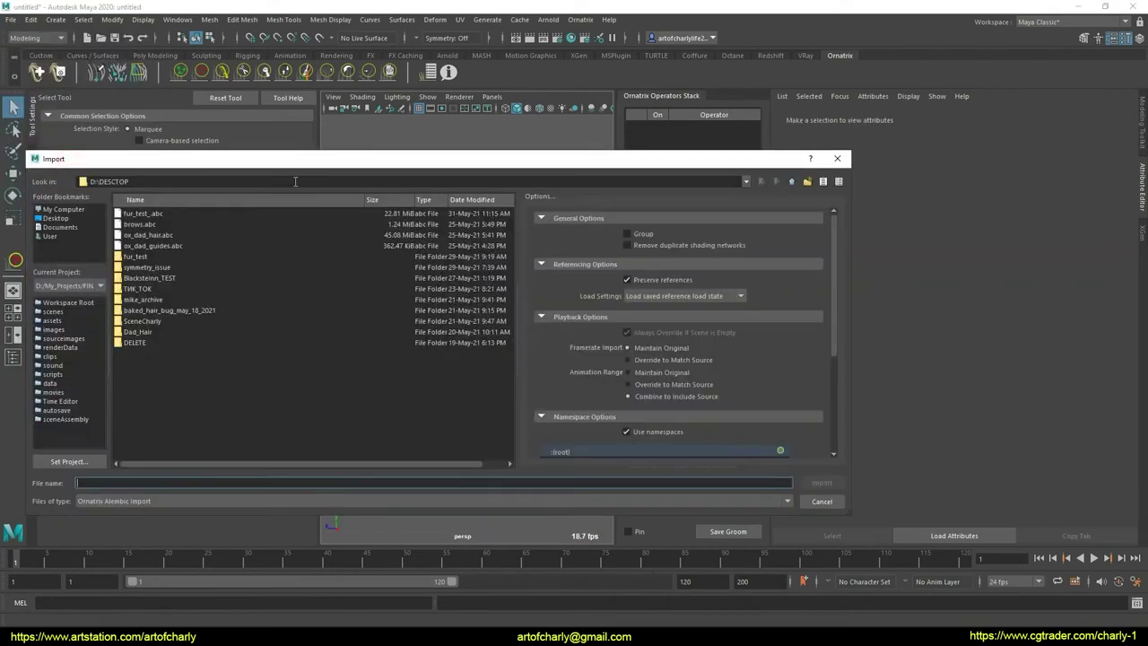
{"action": "double_click", "coordinate": [143, 213]}
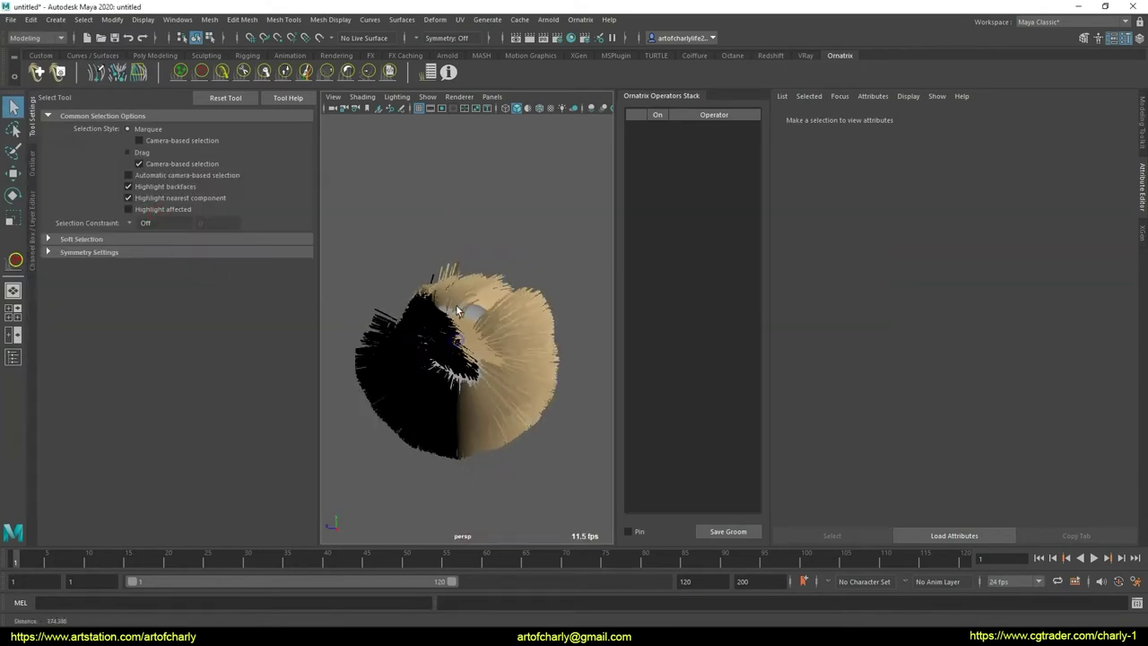
{"action": "key", "text": "Delete"}
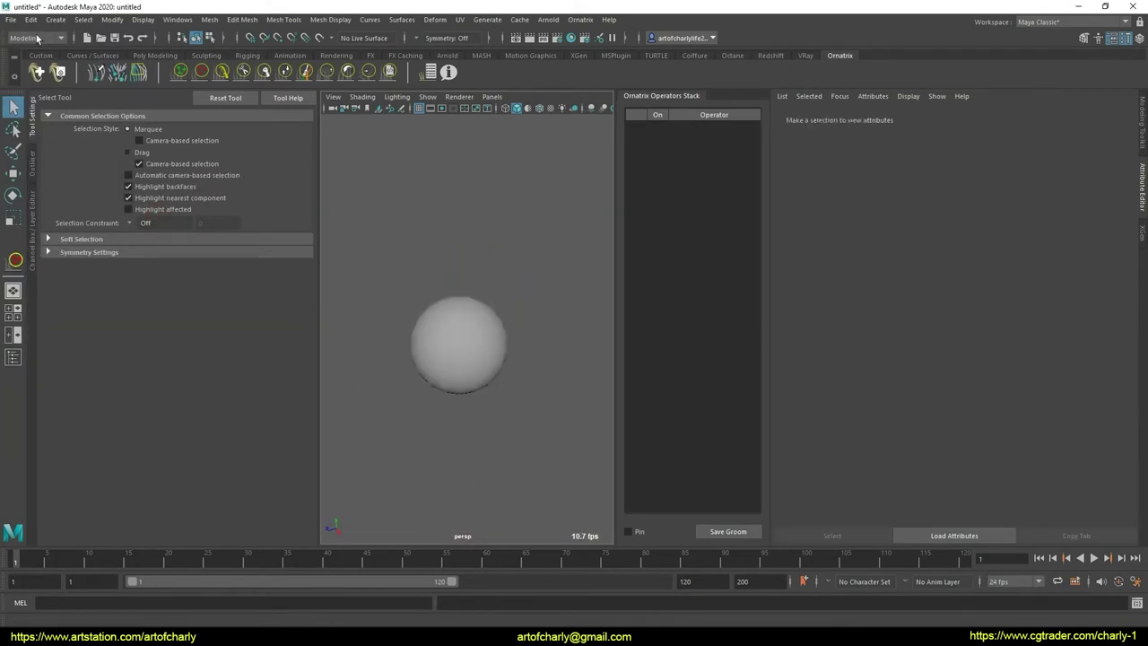
{"action": "left_click", "coordinate": [10, 19]}
{"action": "left_click", "coordinate": [36, 150]}
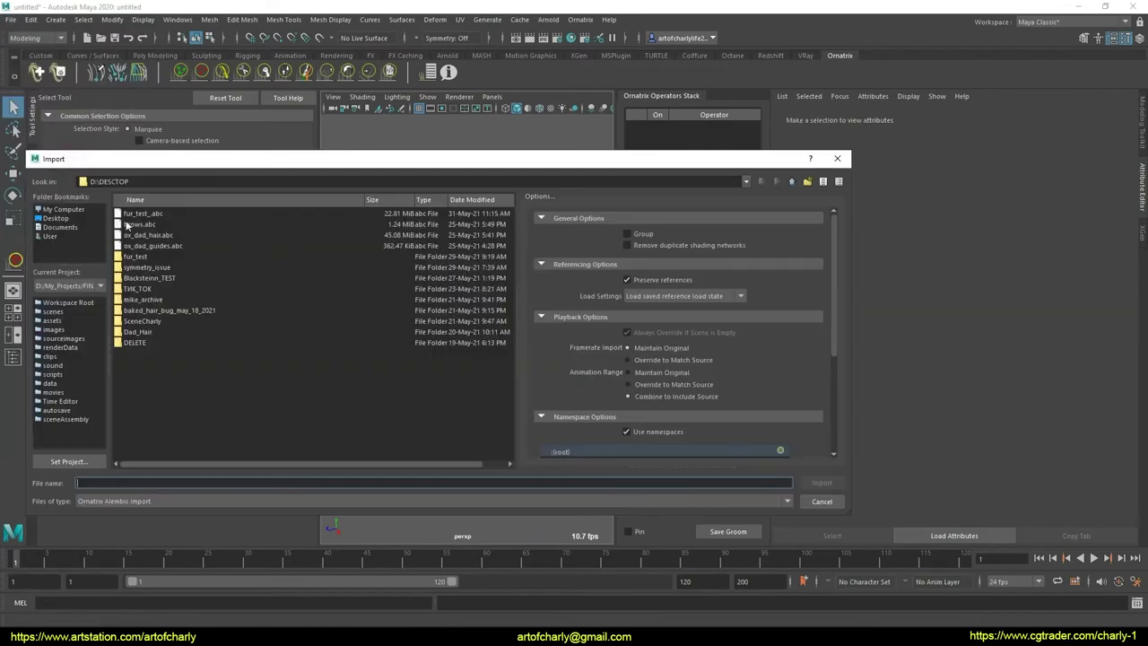
{"action": "left_click", "coordinate": [821, 483]}
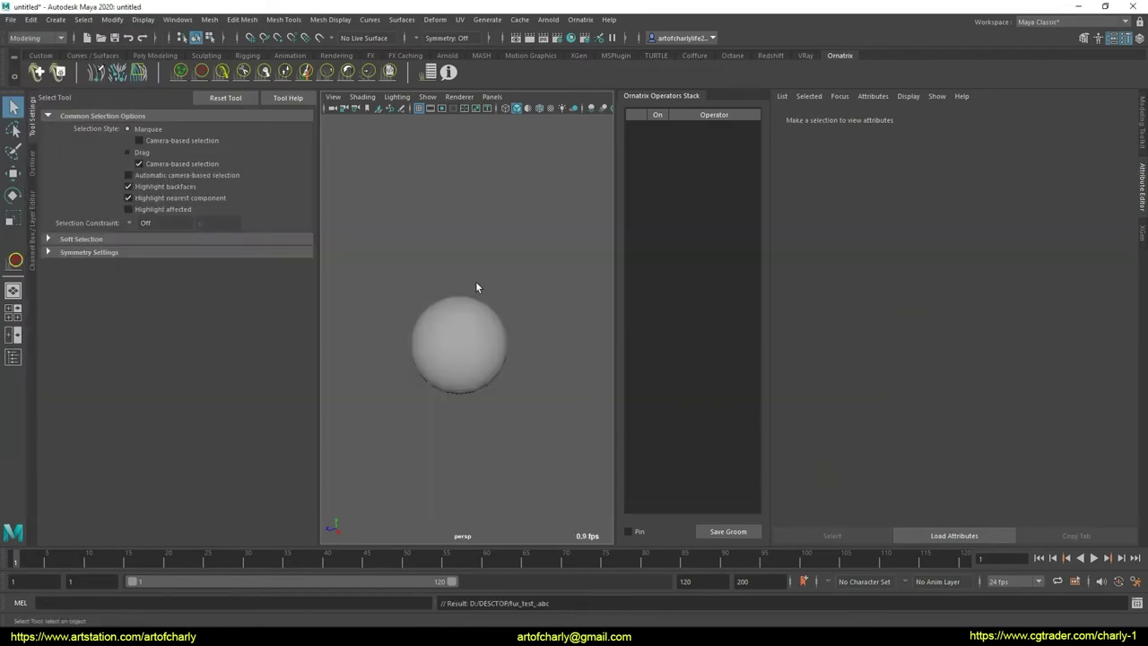
{"action": "left_click_drag", "start_coordinate": [557, 278], "coordinate": [440, 312], "text": "alt"}
- Raise BakedHair1's Display Fraction to 1.000 so all baked strands show
{"action": "scroll", "coordinate": [440, 312], "scroll_direction": "down", "scroll_amount": 4}
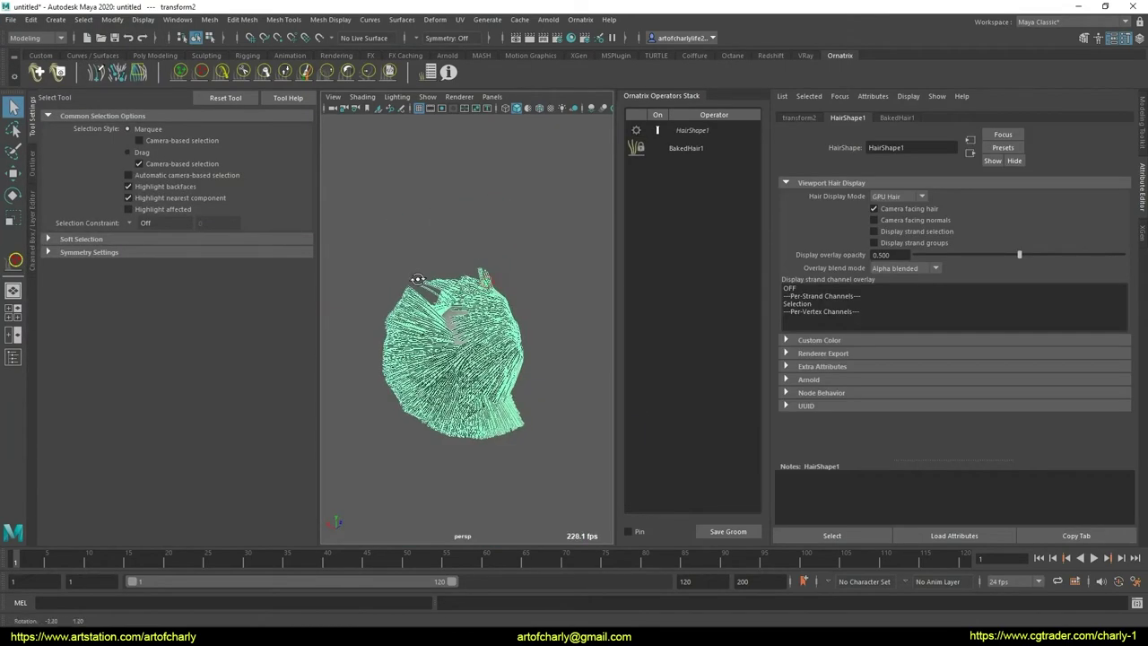
{"action": "left_click", "coordinate": [686, 148]}
{"action": "left_click_drag", "start_coordinate": [933, 179], "coordinate": [1113, 177]}
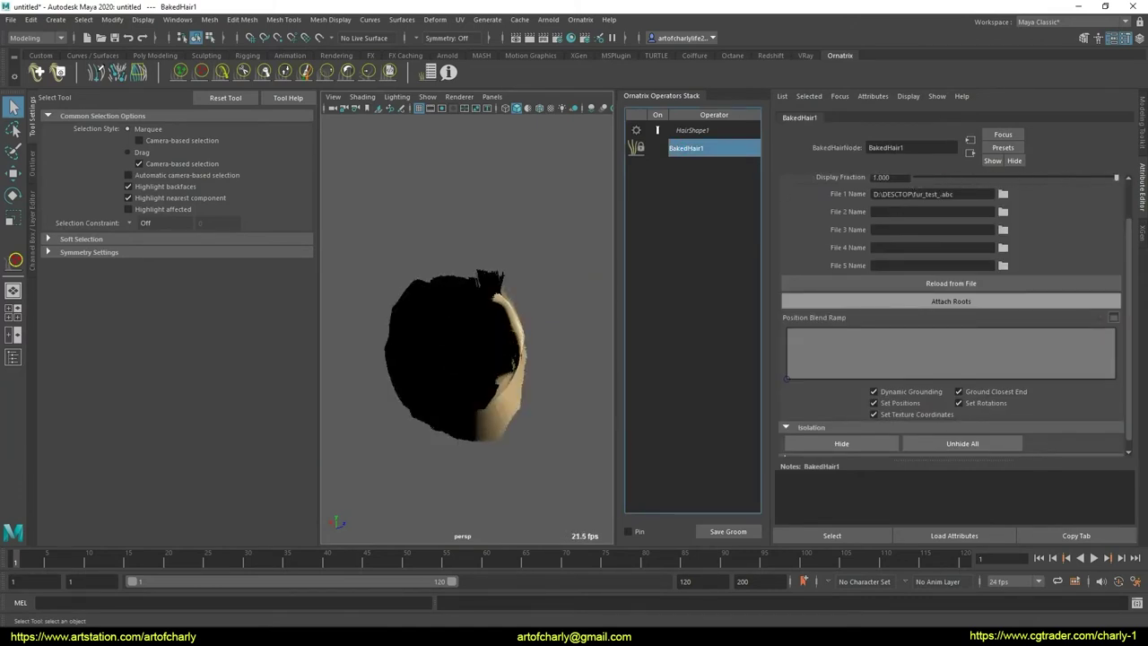
{"action": "left_click_drag", "start_coordinate": [402, 364], "coordinate": [448, 340], "text": "alt"}
{"action": "scroll", "coordinate": [448, 341], "scroll_direction": "up", "scroll_amount": 2}
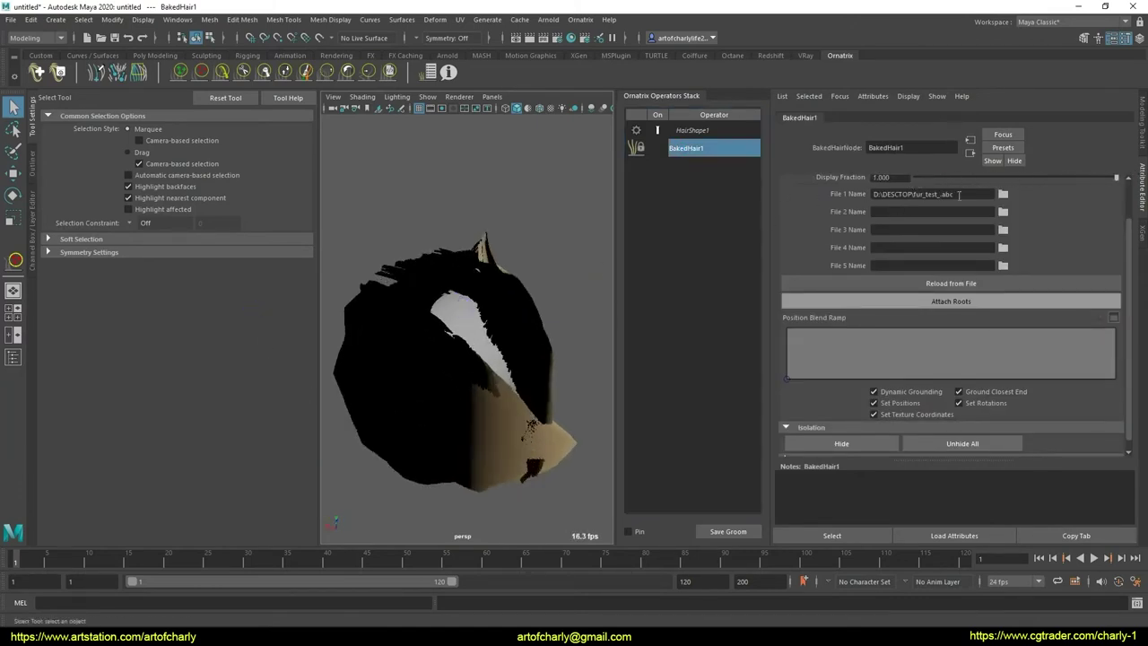
- Add an Edit Guides operator from the Ornatrix menu above BakedHair1
{"action": "right_click", "coordinate": [713, 152]}
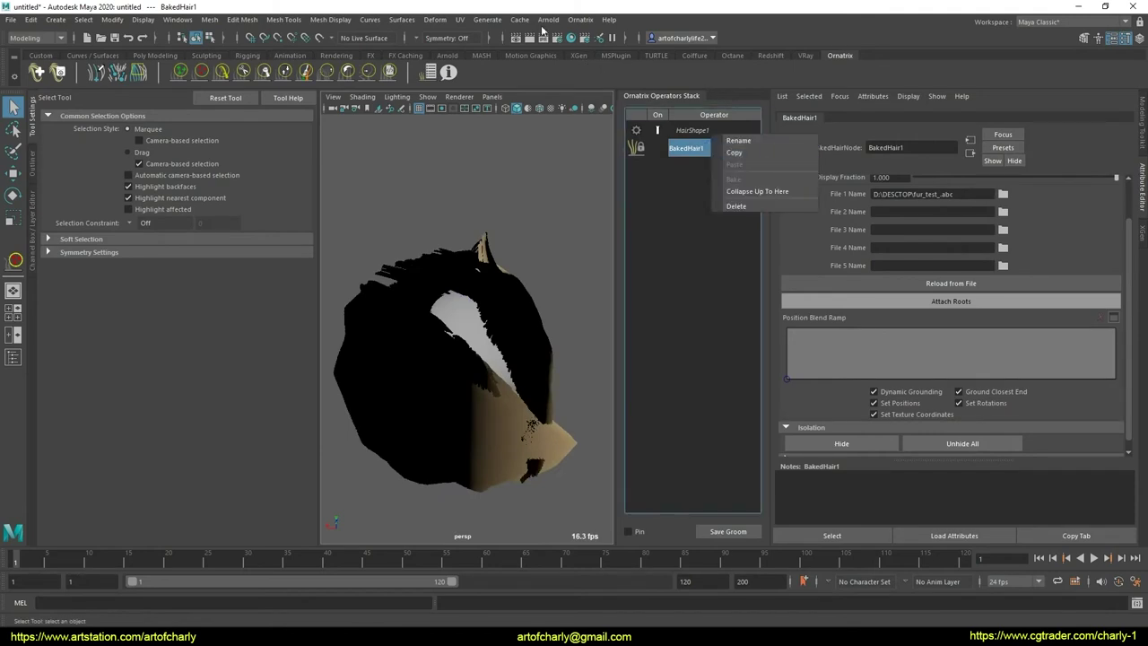
{"action": "left_click", "coordinate": [581, 19]}
{"action": "left_click", "coordinate": [618, 162]}
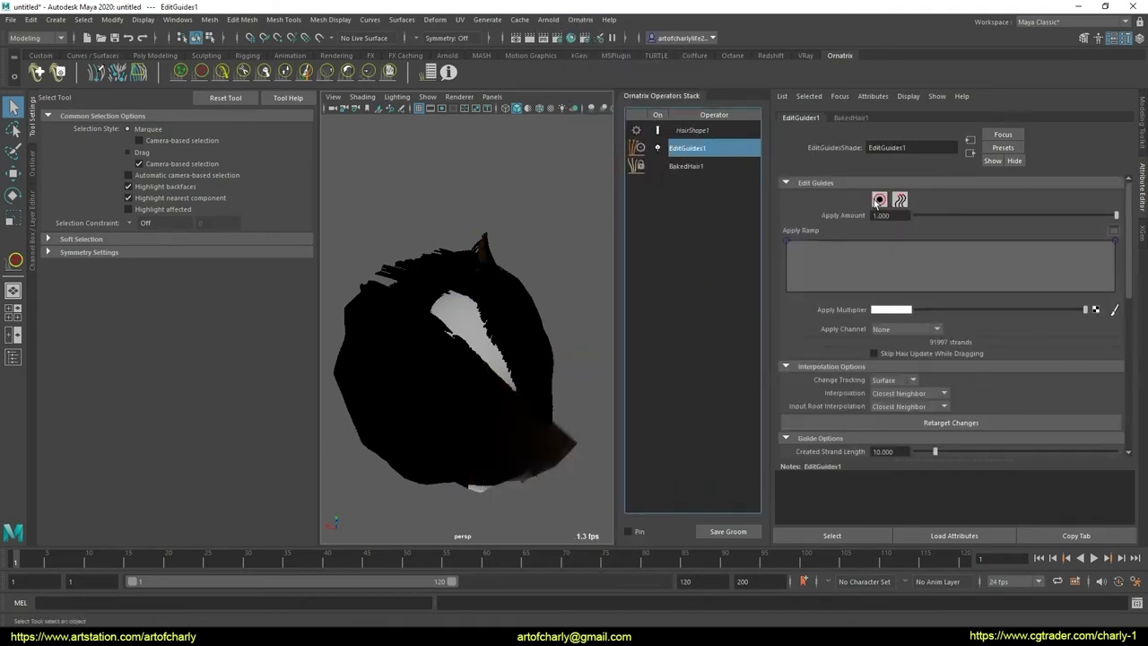
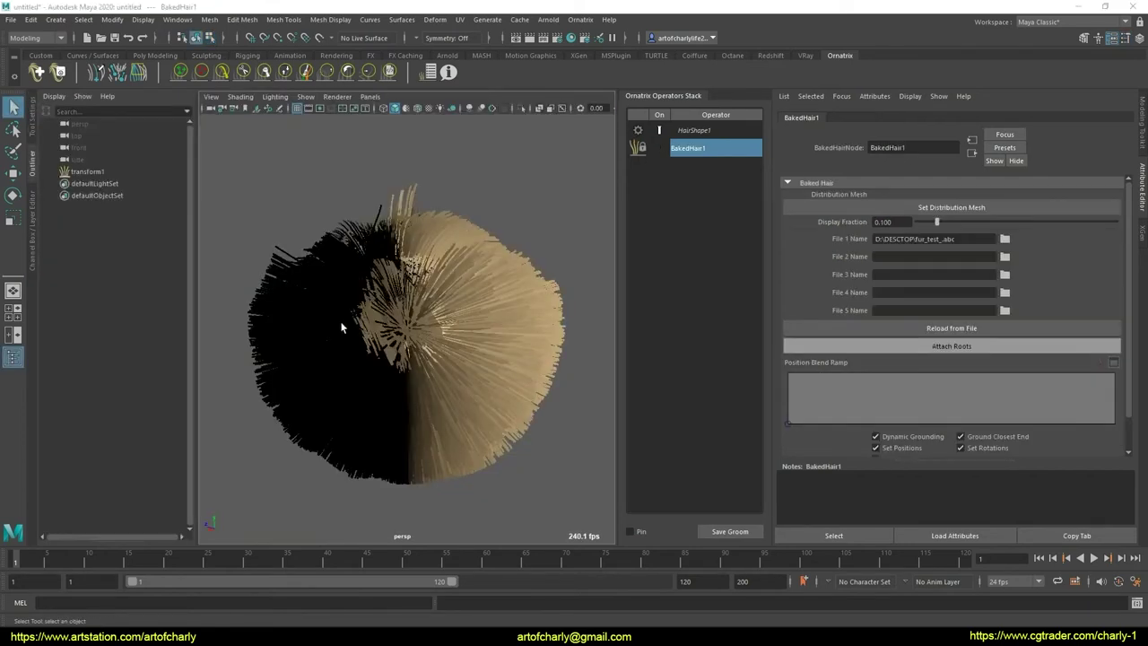
- Add an EditGuides1 operator above BakedHair1 in the fur's operator stack
{"action": "mouse_move", "coordinate": [345, 327]}
{"action": "left_mouse_down", "text": "alt"}
{"action": "mouse_move", "coordinate": [372, 268]}
{"action": "mouse_move", "coordinate": [455, 195]}
{"action": "mouse_move", "coordinate": [391, 334]}
{"action": "left_mouse_up", "text": "alt"}
{"action": "left_click", "coordinate": [695, 130]}
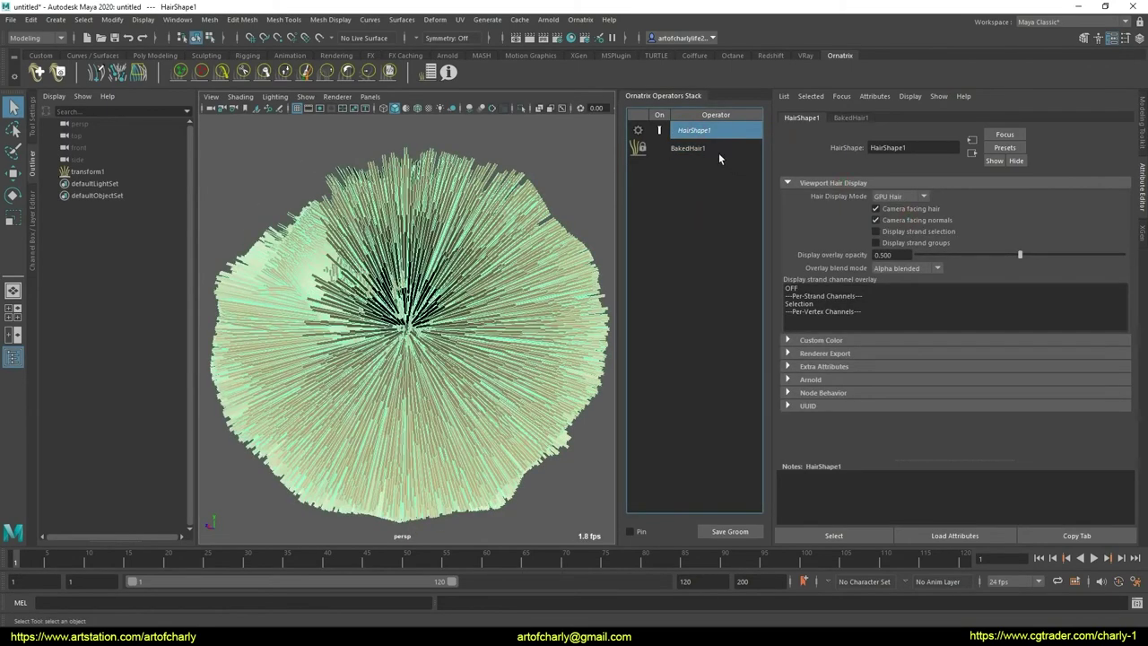
{"action": "left_click", "coordinate": [688, 148]}
{"action": "mouse_move", "coordinate": [500, 246]}
{"action": "left_mouse_down", "text": "alt"}
{"action": "mouse_move", "coordinate": [392, 289]}
{"action": "mouse_move", "coordinate": [525, 321]}
{"action": "mouse_move", "coordinate": [565, 296]}
{"action": "left_mouse_up", "text": "alt"}
{"action": "scroll", "coordinate": [794, 391], "scroll_direction": "down", "scroll_amount": 2}
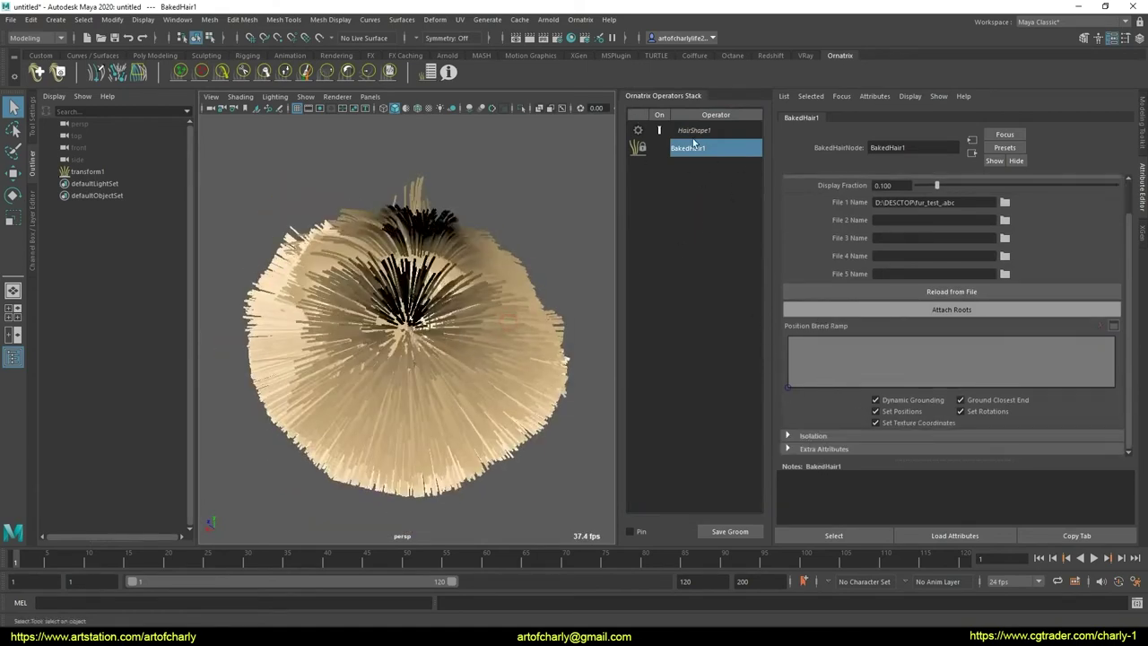
{"action": "left_click", "coordinate": [580, 19]}
{"action": "left_click", "coordinate": [668, 143]}
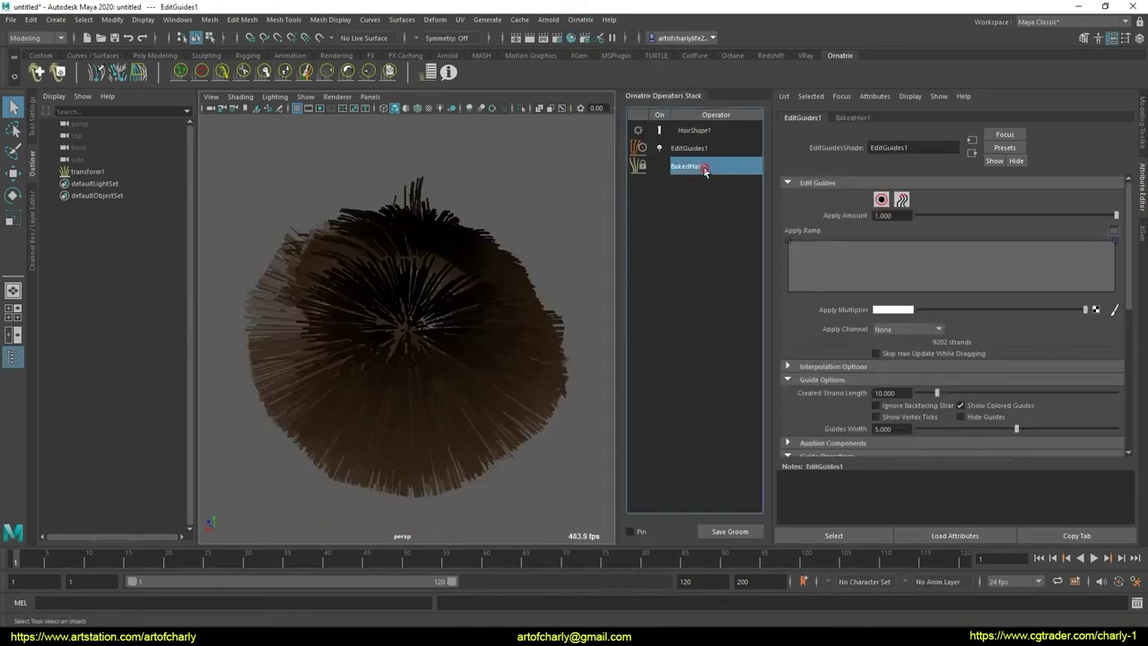
- Isolate the strands of one patch on the fur ball
{"action": "left_click", "coordinate": [830, 437]}
{"action": "left_click", "coordinate": [870, 453]}
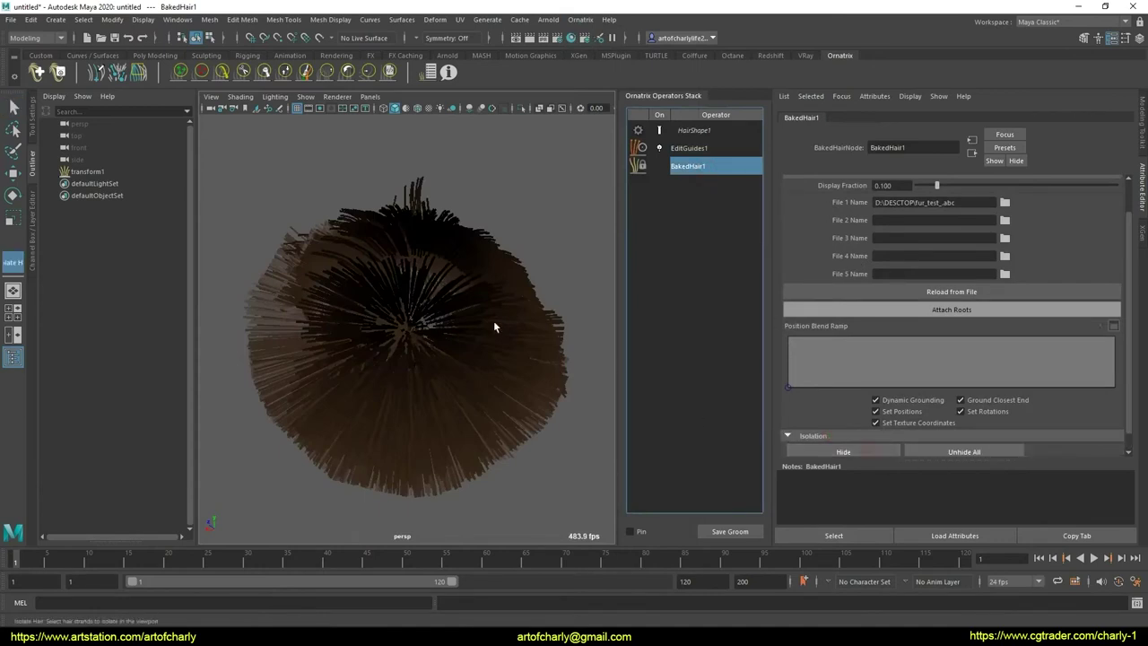
{"action": "left_click_drag", "start_coordinate": [520, 253], "coordinate": [455, 293]}
{"action": "left_click_drag", "start_coordinate": [393, 346], "coordinate": [463, 330], "text": "alt"}
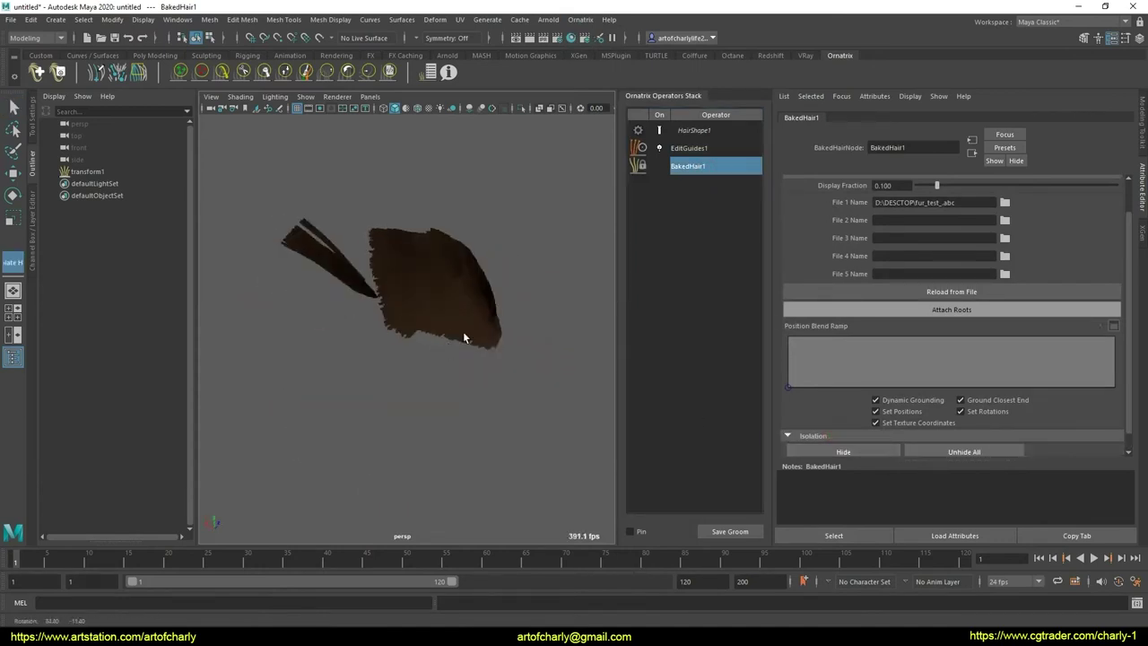
- Select all strands in the isolated patch, delete them, then reselect BakedHair1
{"action": "left_click", "coordinate": [689, 148]}
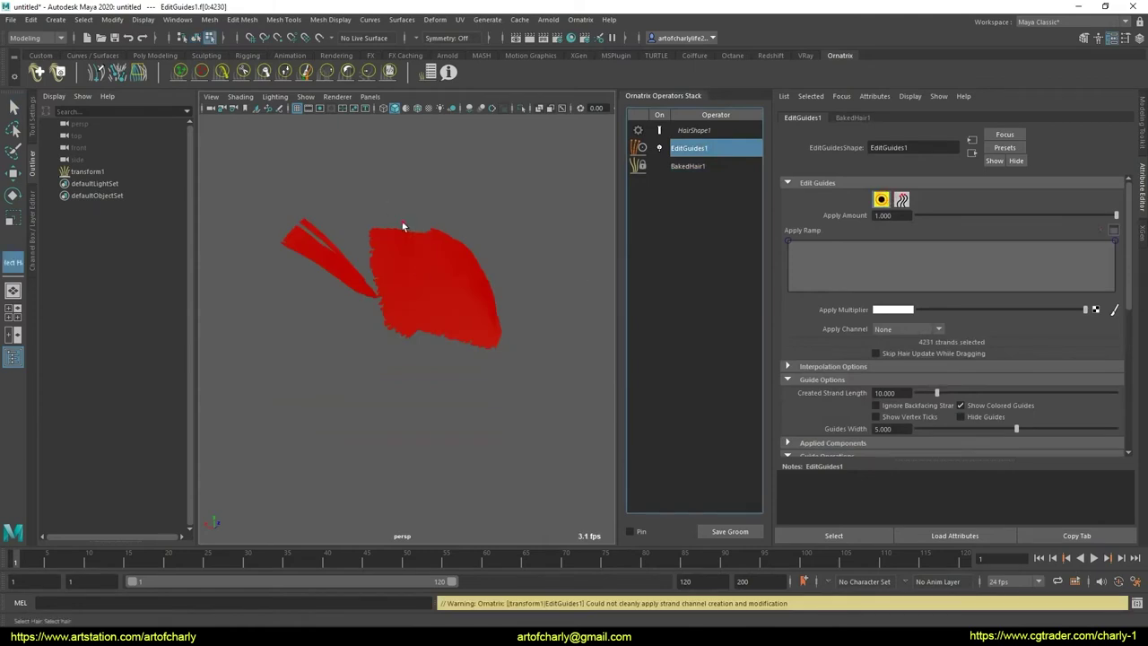
{"action": "left_click_drag", "start_coordinate": [403, 225], "coordinate": [466, 356], "text": "alt"}
{"action": "scroll", "coordinate": [929, 348], "scroll_direction": "down", "scroll_amount": 5}
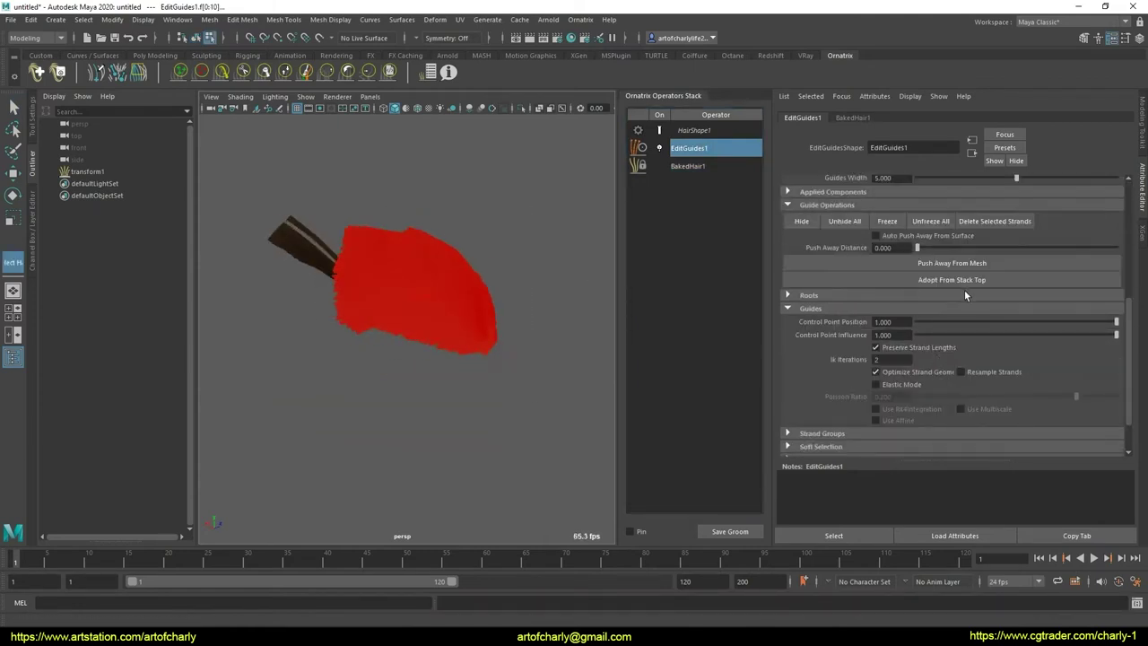
{"action": "left_click", "coordinate": [994, 221]}
{"action": "left_click_drag", "start_coordinate": [461, 350], "coordinate": [502, 332], "text": "alt"}
{"action": "left_click", "coordinate": [689, 148]}
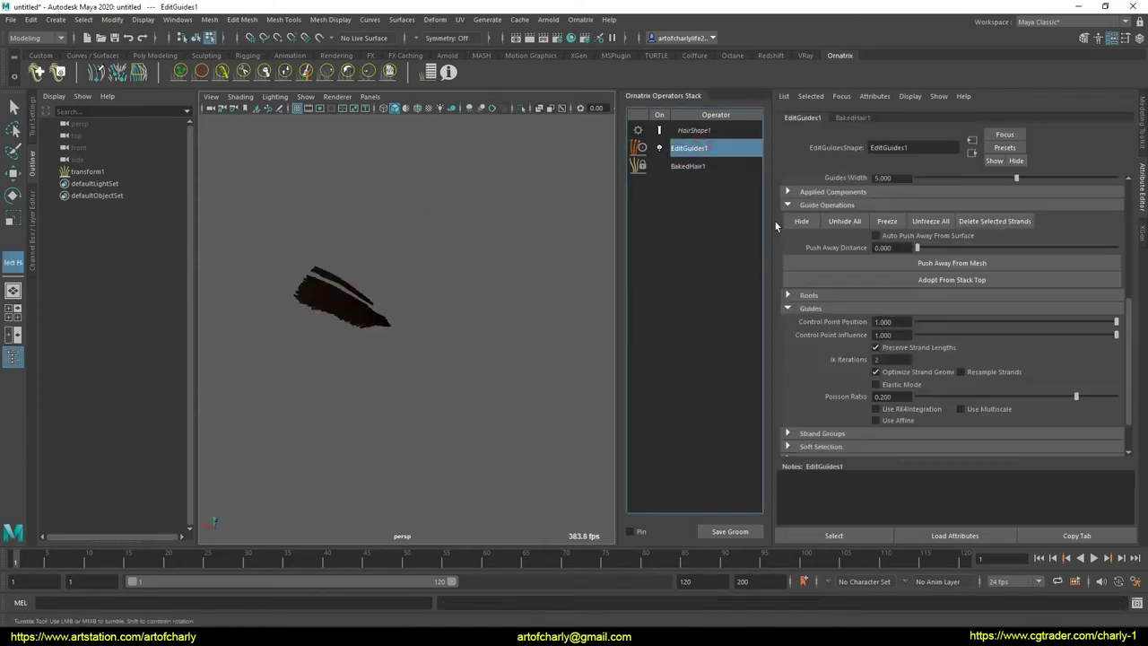
{"action": "left_click", "coordinate": [688, 166]}
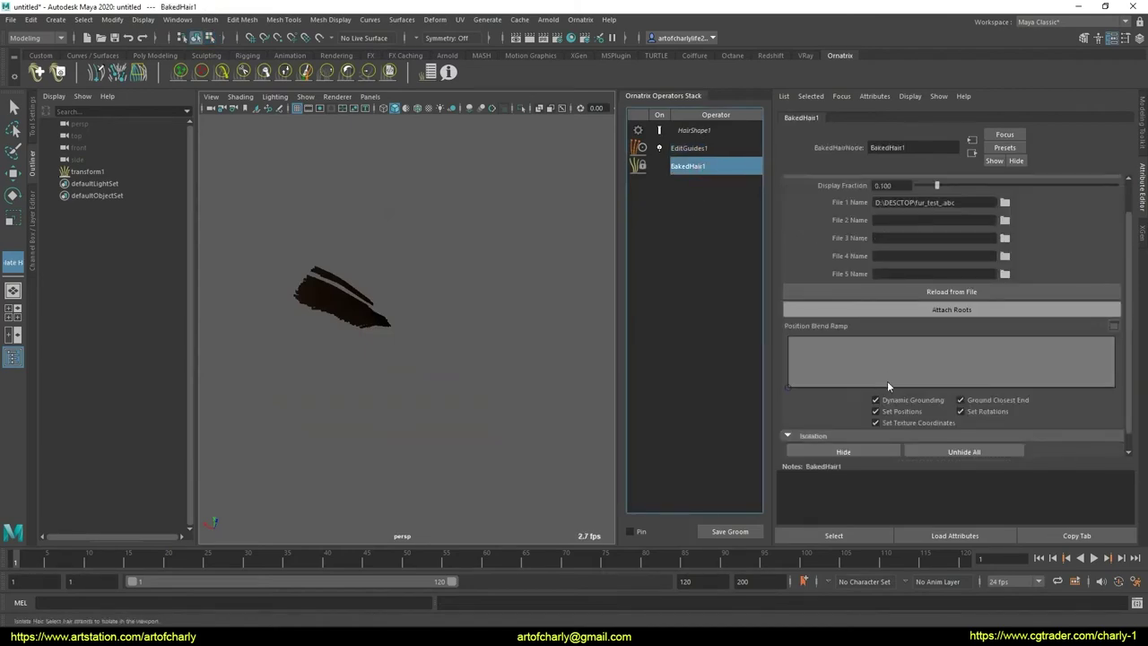
- Unhide all hair in BakedHair1's Isolation section and inspect the bare area
{"action": "left_click", "coordinate": [962, 453]}
{"action": "mouse_move", "coordinate": [475, 358]}
{"action": "left_mouse_down", "text": "alt"}
{"action": "mouse_move", "coordinate": [464, 376]}
{"action": "mouse_move", "coordinate": [461, 352]}
{"action": "mouse_move", "coordinate": [477, 383]}
{"action": "mouse_move", "coordinate": [451, 380]}
{"action": "left_mouse_up", "text": "alt"}
{"action": "mouse_move", "coordinate": [451, 379]}
{"action": "right_mouse_down", "text": "alt"}
{"action": "mouse_move", "coordinate": [503, 387]}
{"action": "mouse_move", "coordinate": [391, 342]}
{"action": "mouse_move", "coordinate": [494, 353]}
{"action": "right_mouse_up", "text": "alt"}
{"action": "mouse_move", "coordinate": [494, 353]}
{"action": "left_mouse_down", "text": "alt"}
{"action": "mouse_move", "coordinate": [359, 359]}
{"action": "mouse_move", "coordinate": [386, 354]}
{"action": "left_mouse_up", "text": "alt"}
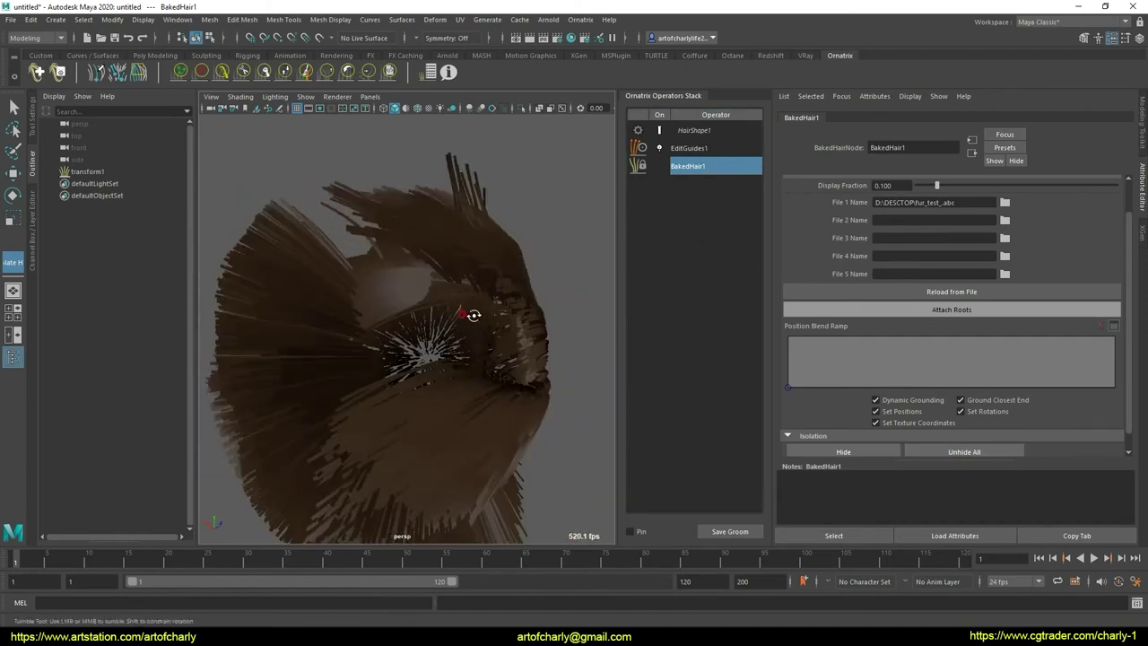
{"action": "left_click_drag", "start_coordinate": [607, 276], "coordinate": [715, 167], "text": "alt"}
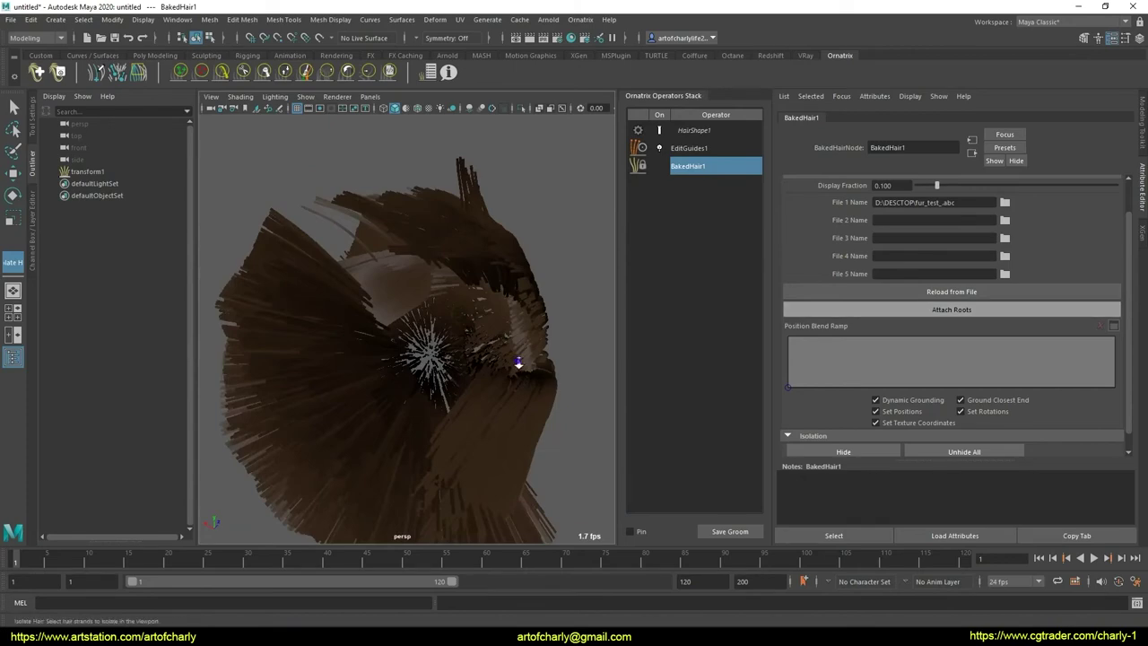
{"action": "left_click_drag", "start_coordinate": [502, 367], "coordinate": [462, 374], "text": "alt"}
{"action": "right_click_drag", "start_coordinate": [462, 374], "coordinate": [413, 376], "text": "alt"}
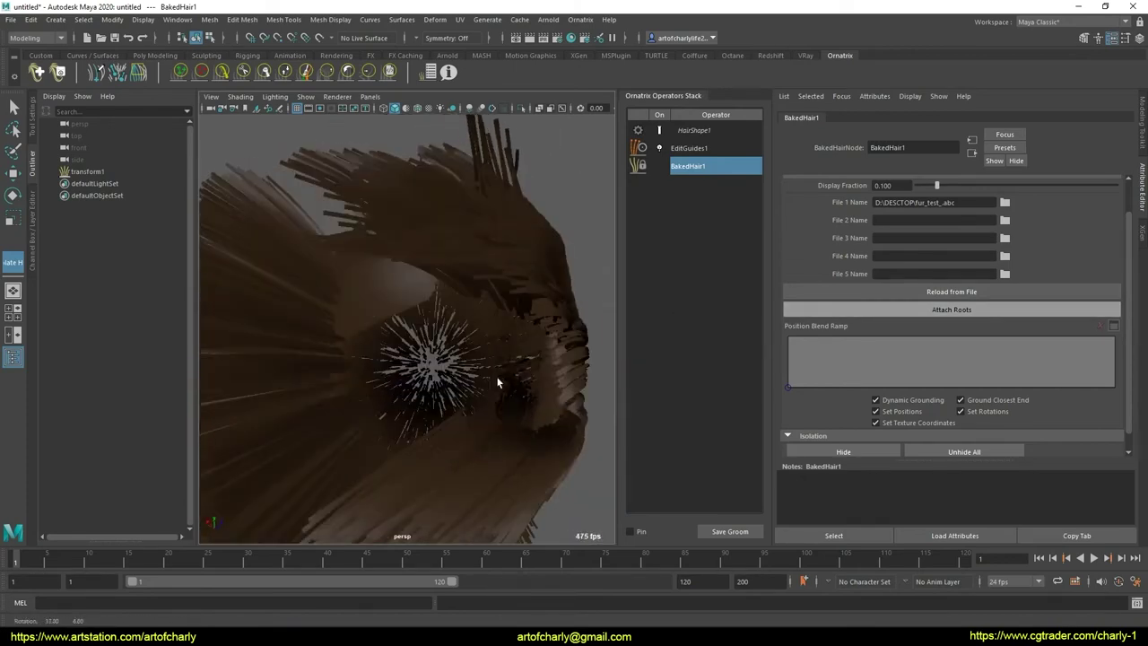
- Select EditGuides1, briefly try the strand-removal brush, then return to object selection
{"action": "left_click", "coordinate": [709, 148]}
{"action": "left_click", "coordinate": [200, 73]}
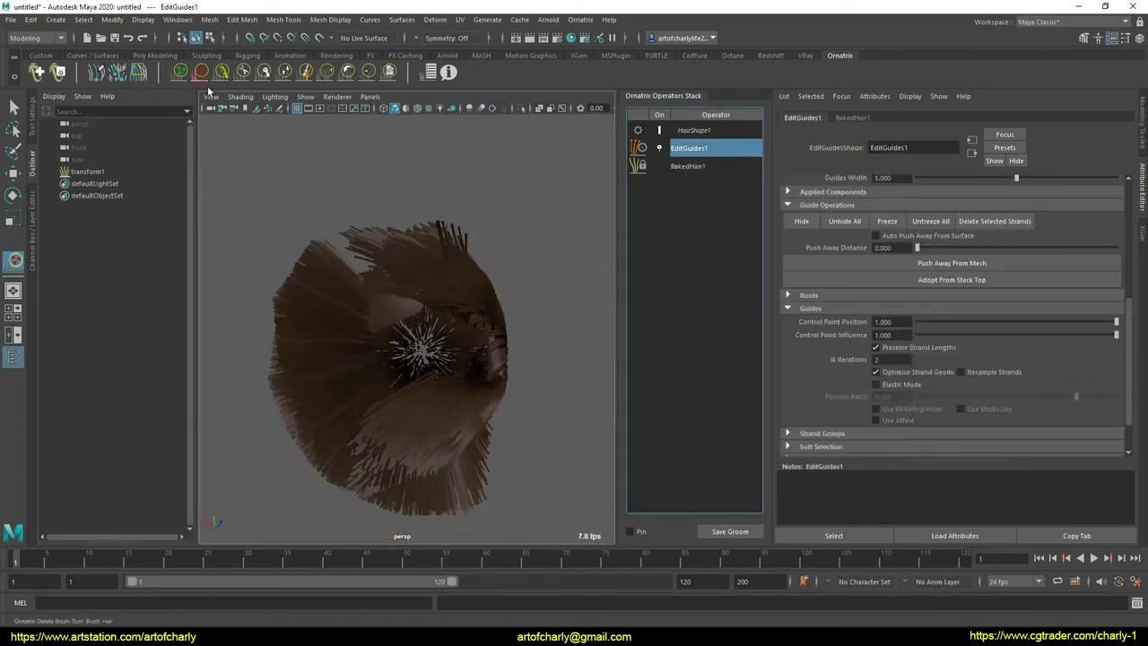
{"action": "mouse_move", "coordinate": [428, 424]}
{"action": "left_mouse_down", "text": "alt"}
{"action": "mouse_move", "coordinate": [397, 333]}
{"action": "mouse_move", "coordinate": [423, 431]}
{"action": "left_mouse_up", "text": "alt"}
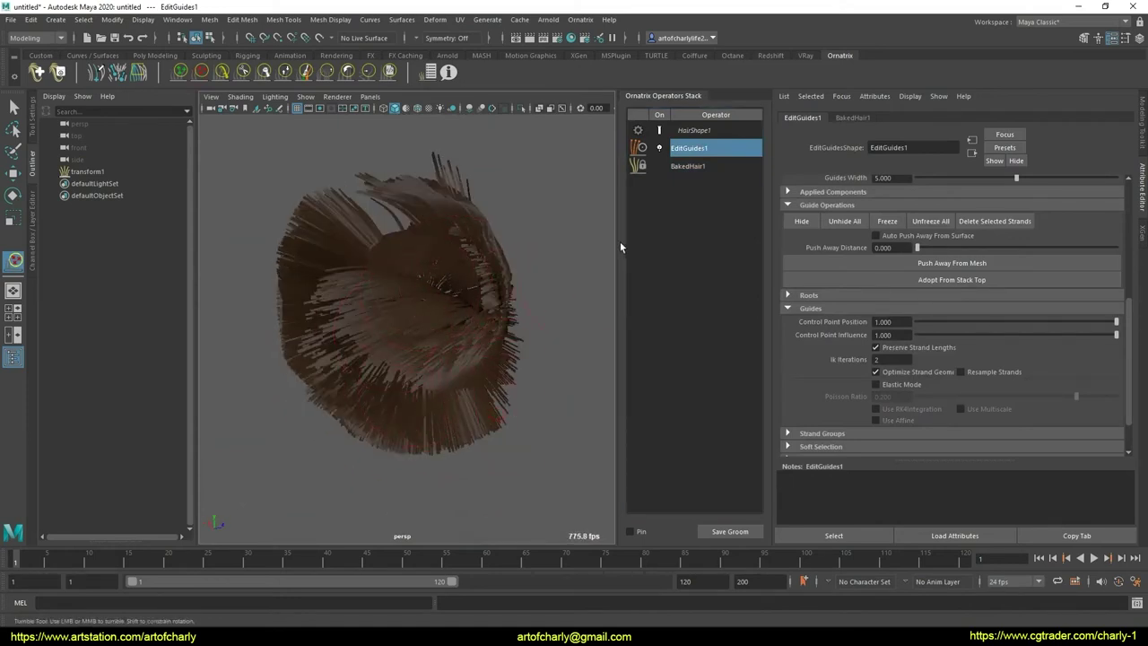
{"action": "key", "text": "q"}
{"action": "left_click_drag", "start_coordinate": [395, 296], "coordinate": [431, 249], "text": "alt"}
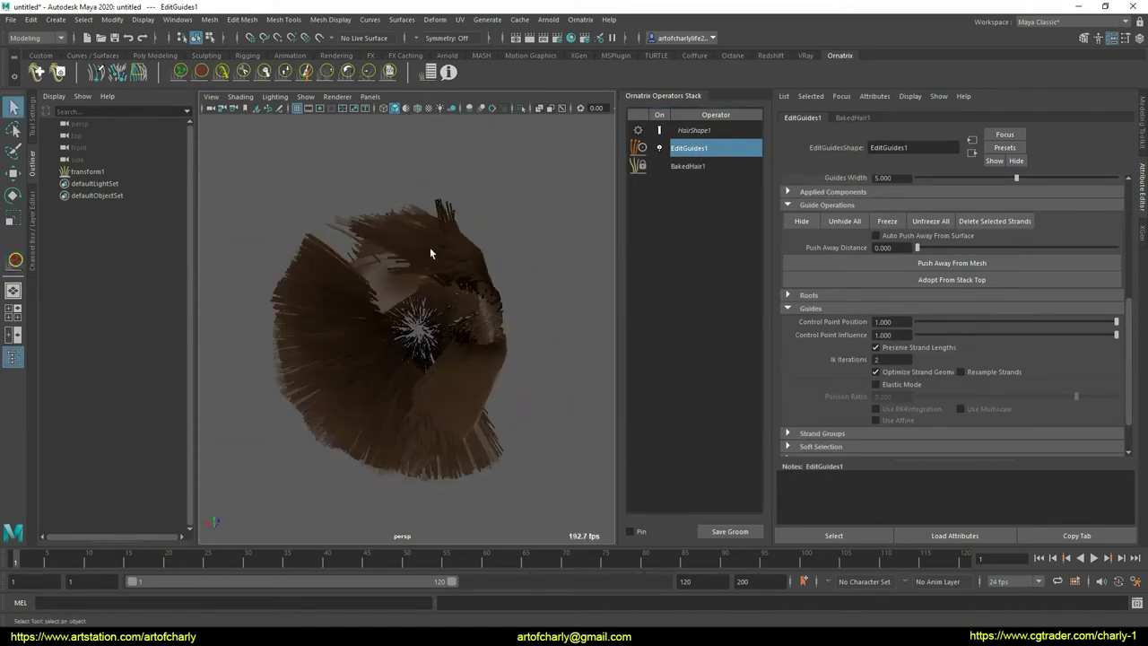
{"action": "left_click", "coordinate": [697, 167]}
{"action": "left_click", "coordinate": [689, 148]}
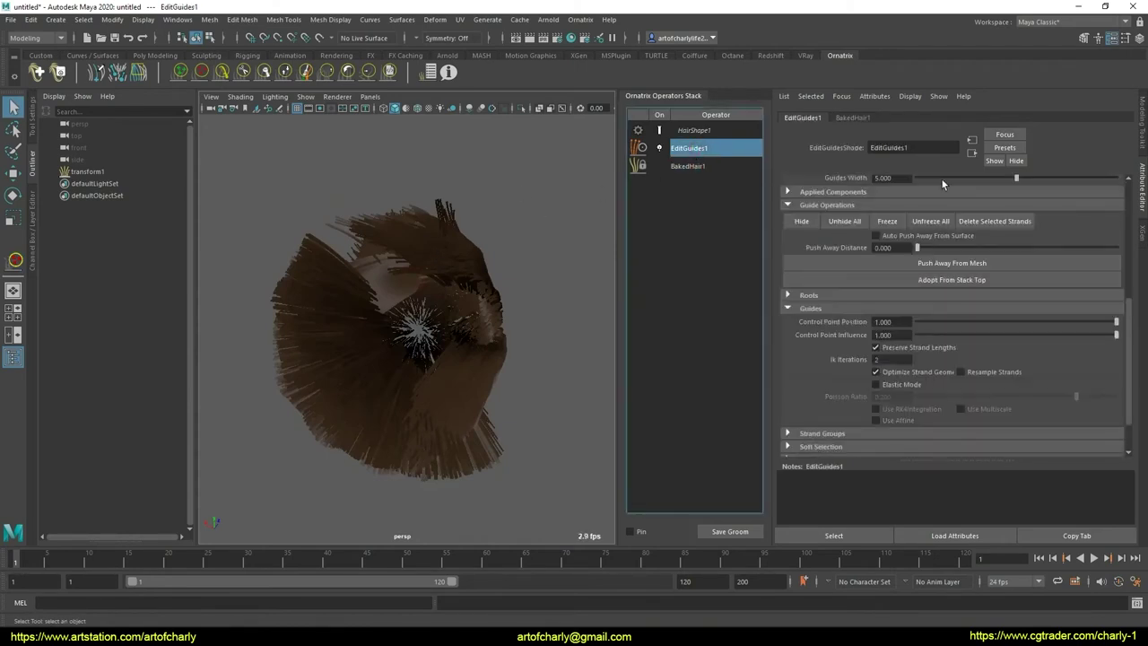
{"action": "left_click", "coordinate": [579, 20]}
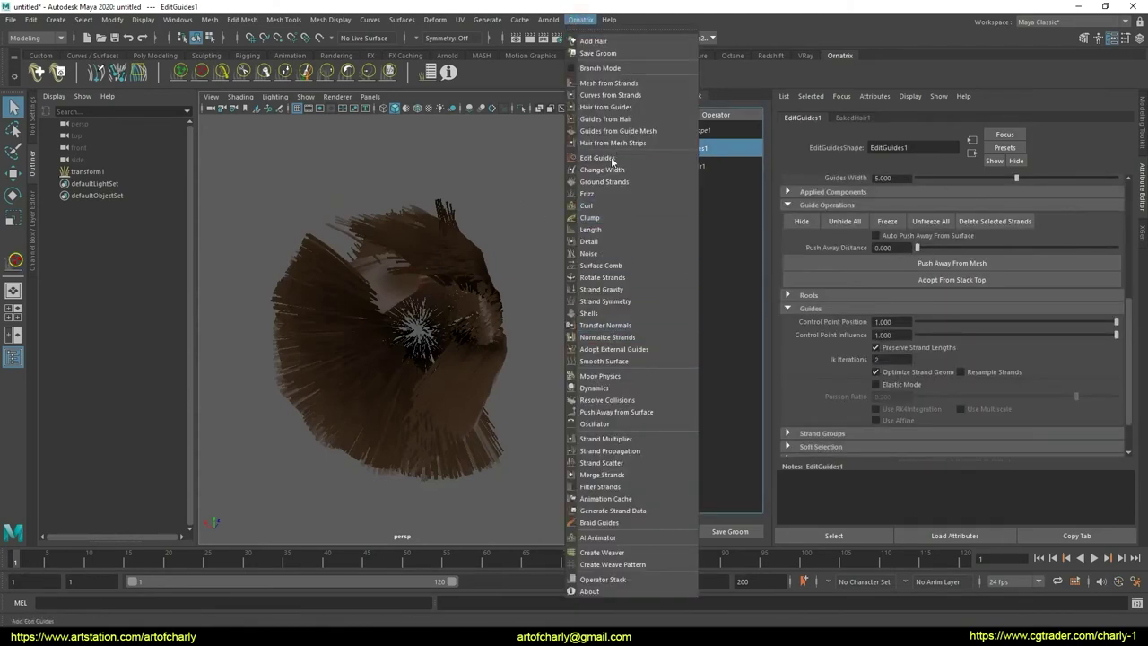
- Add a Frizz operator and apply a saved frizz preset for outlier strands
{"action": "left_click", "coordinate": [619, 193]}
{"action": "left_click", "coordinate": [1011, 148]}
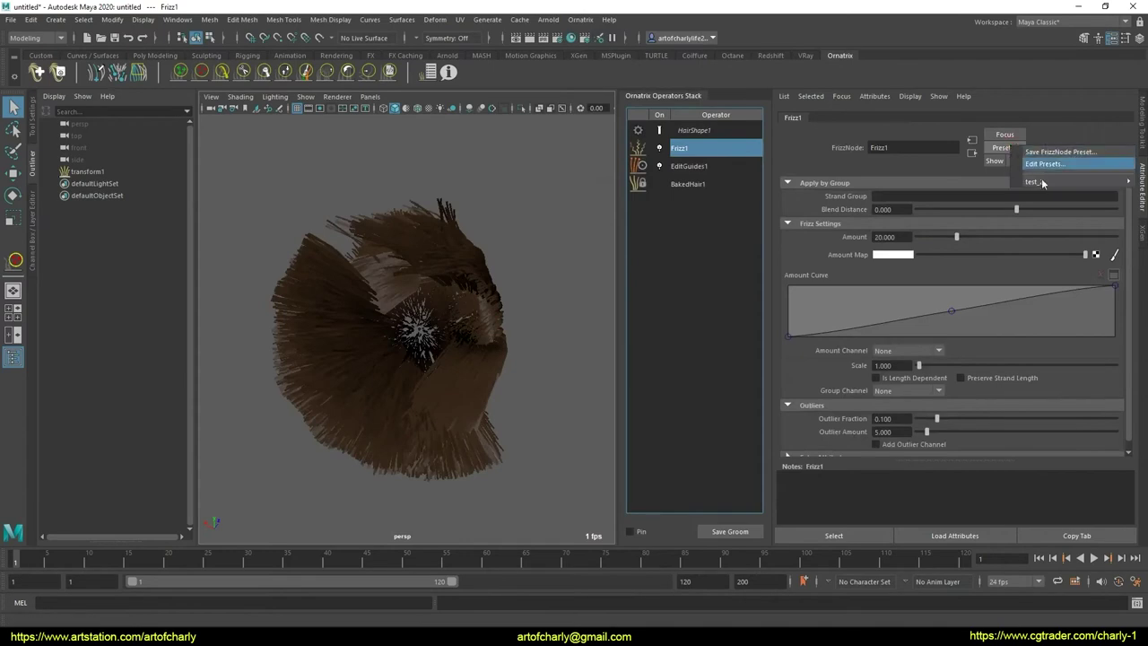
{"action": "left_click", "coordinate": [969, 185]}
{"action": "mouse_move", "coordinate": [561, 273]}
{"action": "left_mouse_down", "text": "alt"}
{"action": "mouse_move", "coordinate": [485, 265]}
{"action": "mouse_move", "coordinate": [538, 296]}
{"action": "left_mouse_up", "text": "alt"}
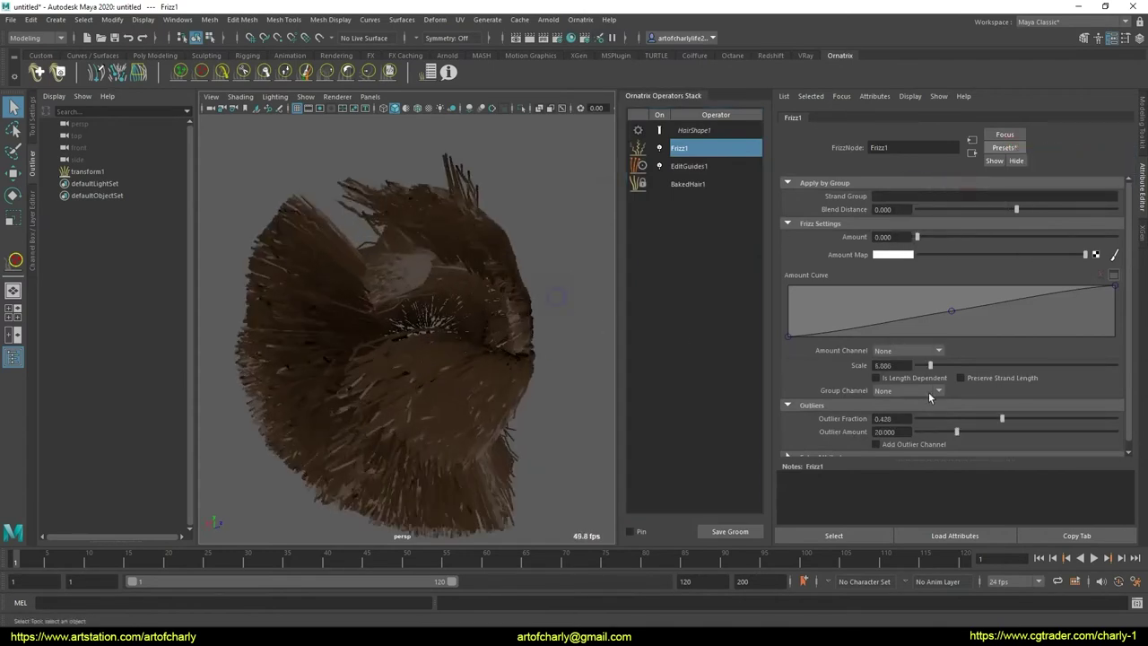
{"action": "scroll", "coordinate": [888, 435], "scroll_direction": "down", "scroll_amount": 1}
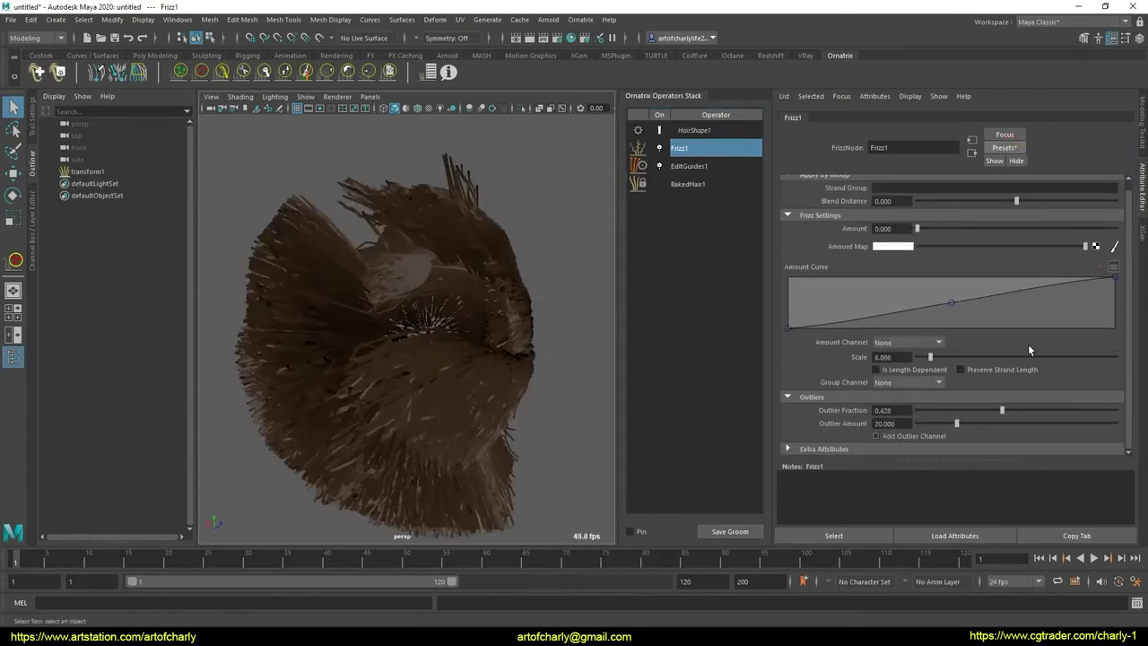
- Add a Change Width operator and replace its settings with the test_2 preset
{"action": "left_click", "coordinate": [580, 20]}
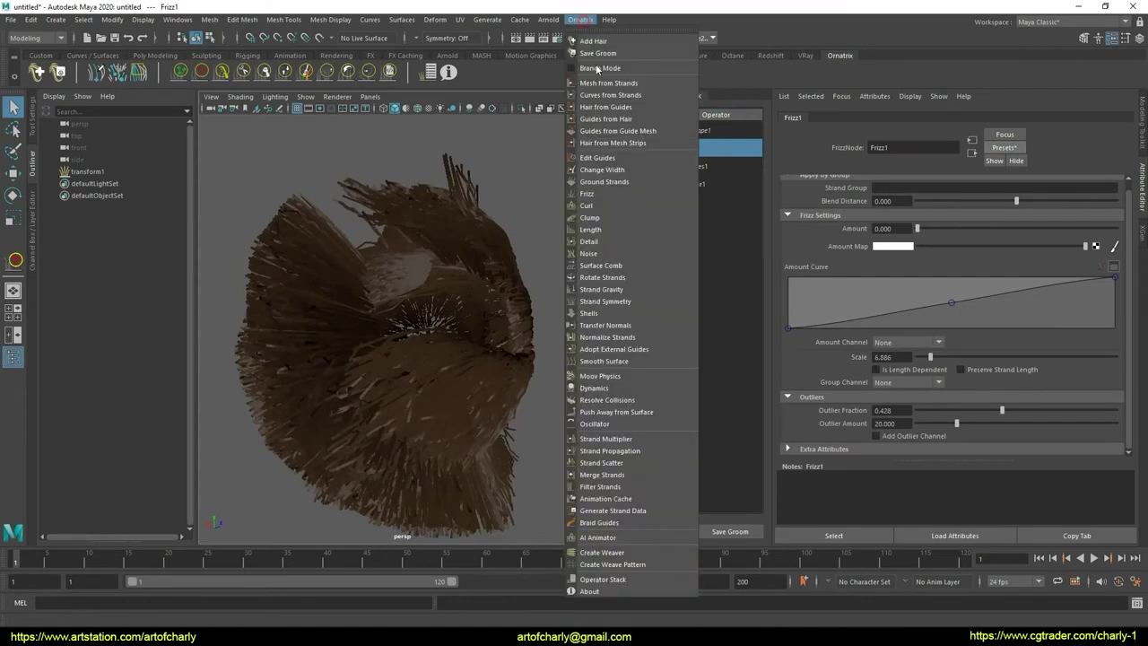
{"action": "left_click", "coordinate": [602, 170]}
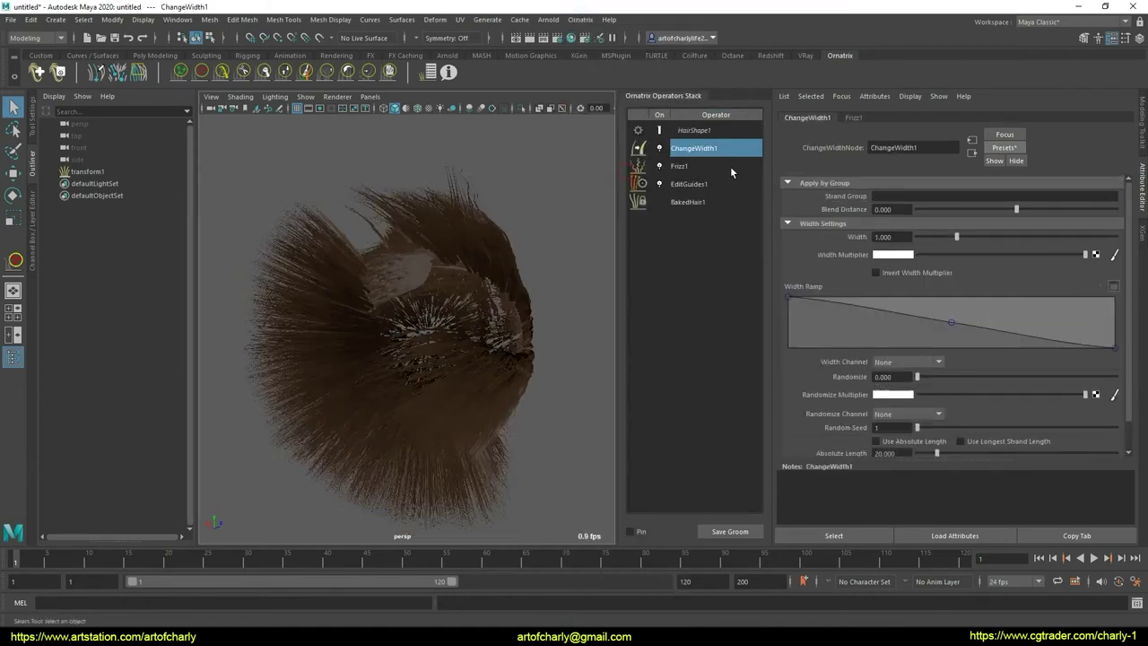
{"action": "left_click", "coordinate": [1007, 148]}
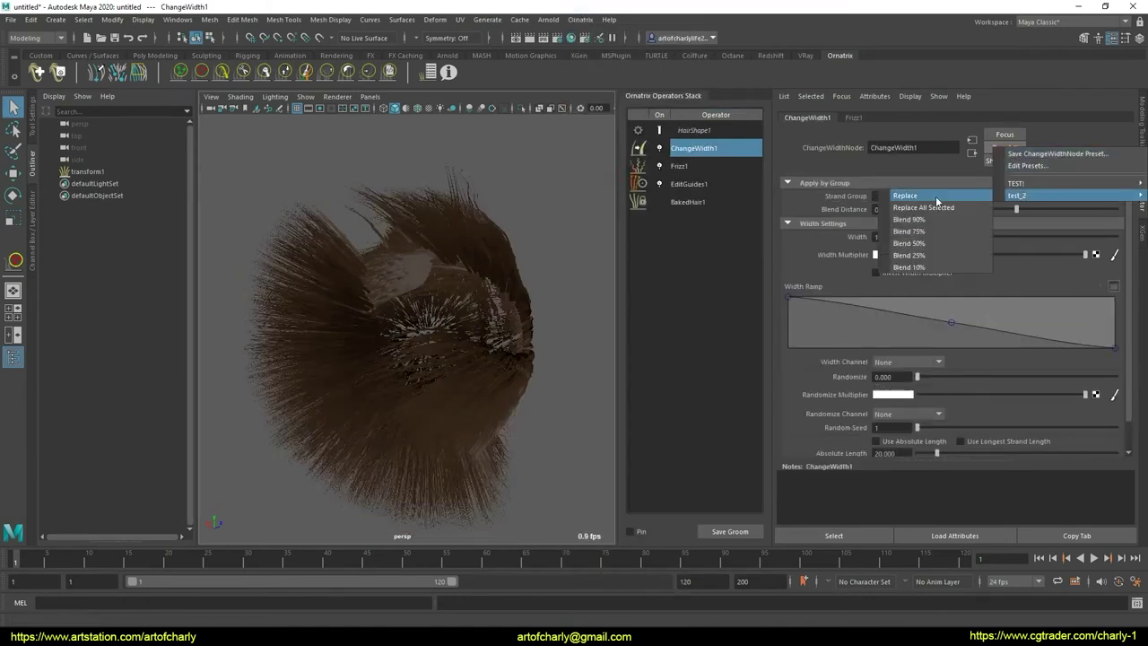
{"action": "left_click", "coordinate": [937, 197]}
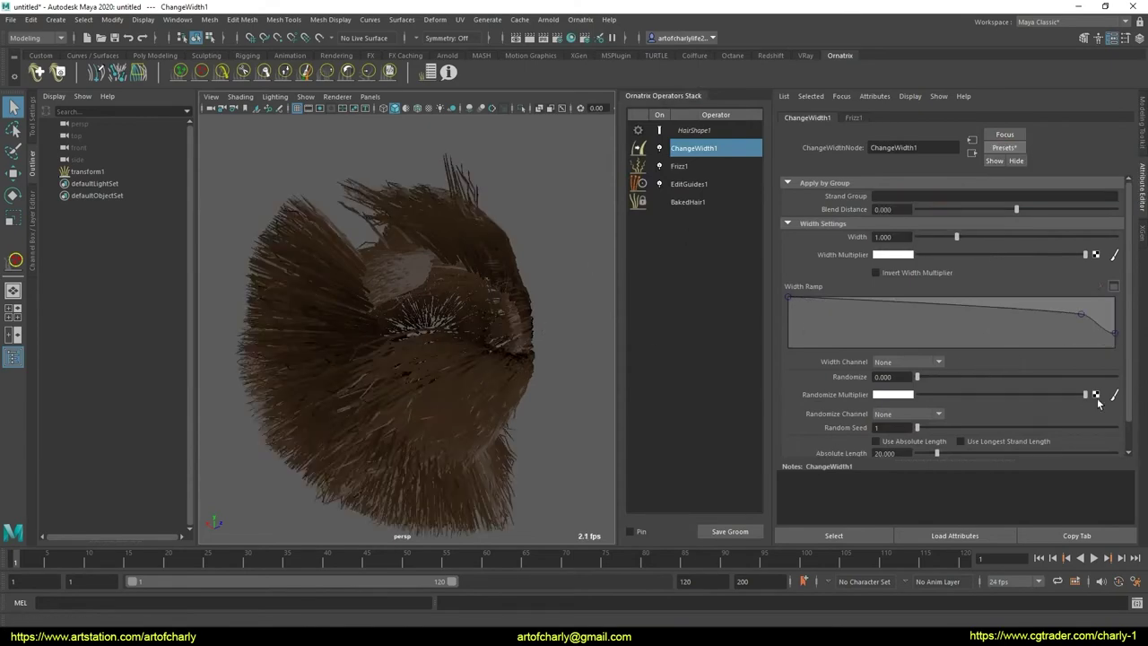
{"action": "left_click_drag", "start_coordinate": [463, 276], "coordinate": [523, 277], "text": "alt"}
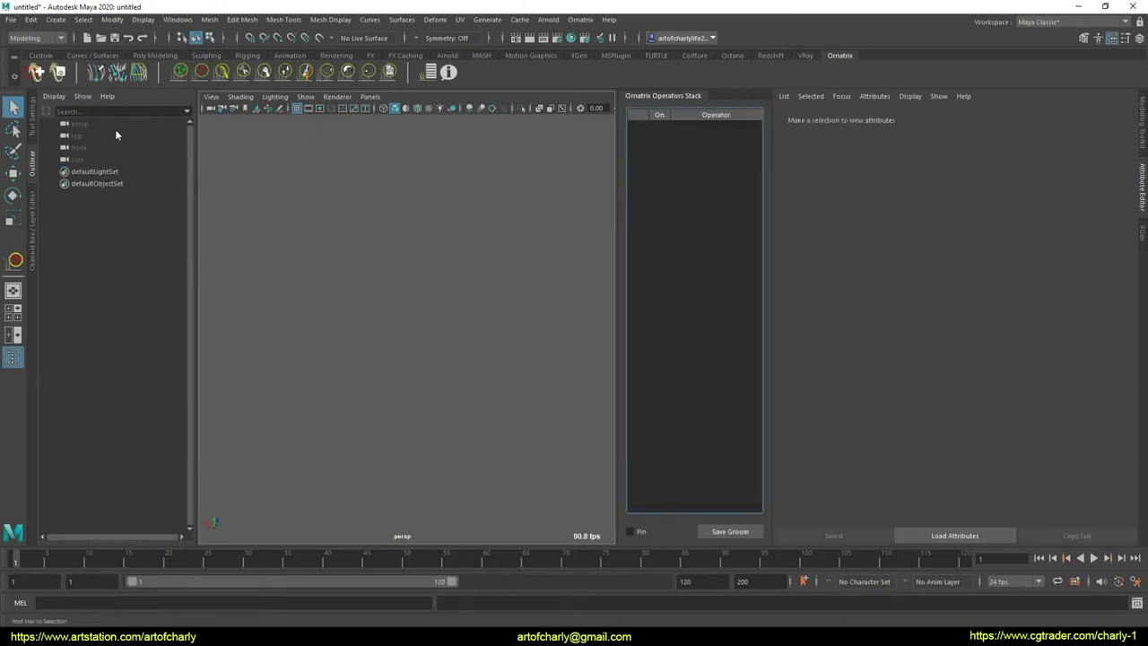
- Select HairFromGuides1, undo an accidental deletion of it, and close its menu
{"action": "left_click", "coordinate": [722, 168]}
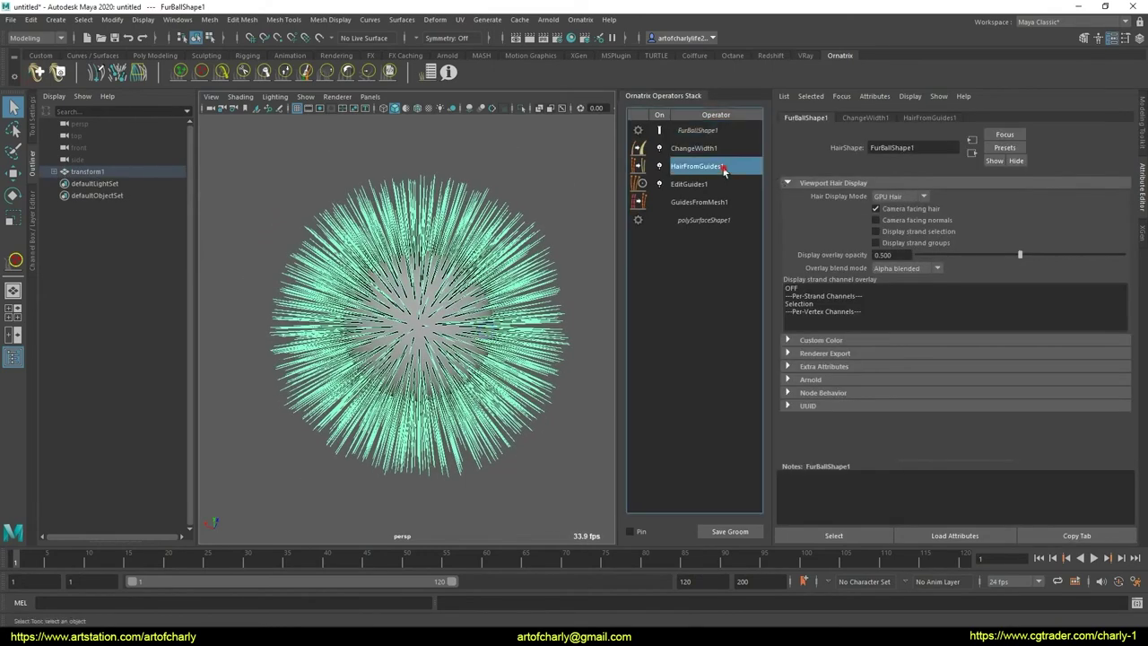
{"action": "right_click", "coordinate": [729, 170]}
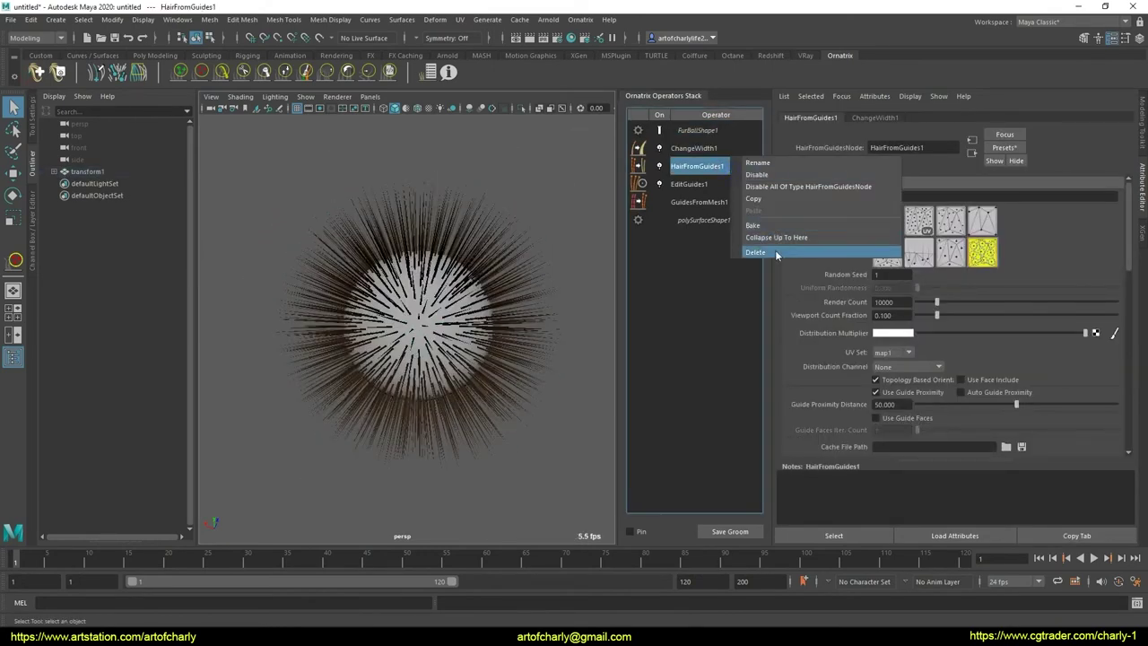
{"action": "left_click", "coordinate": [777, 253]}
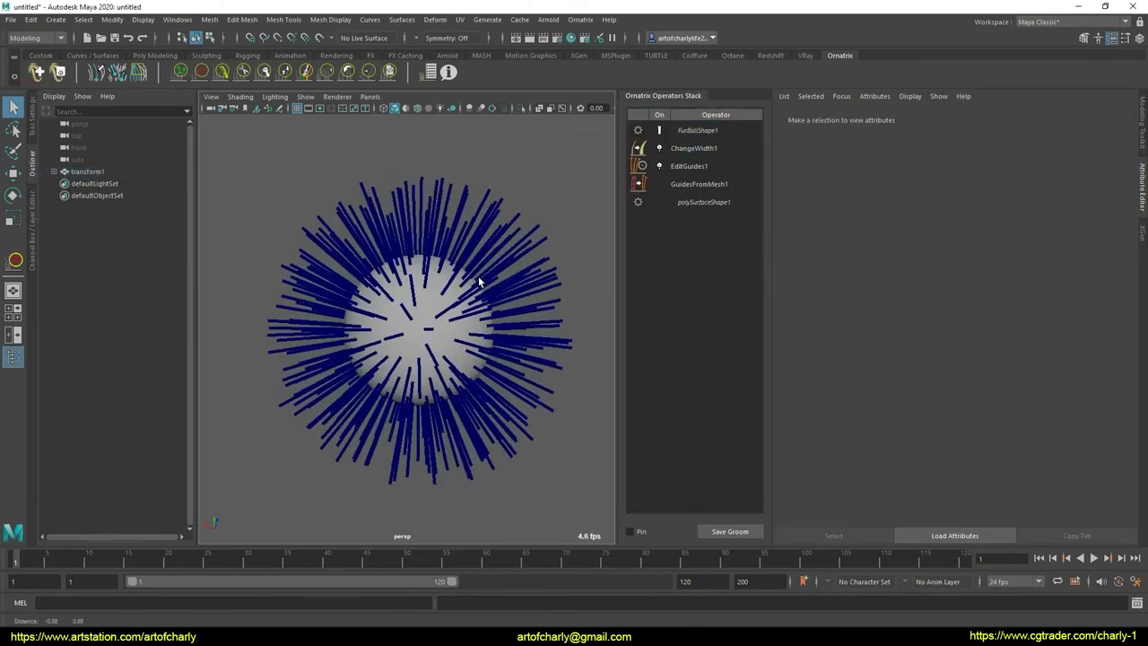
{"action": "key", "text": "ctrl+z"}
{"action": "right_click", "coordinate": [714, 169]}
{"action": "left_click", "coordinate": [795, 316]}
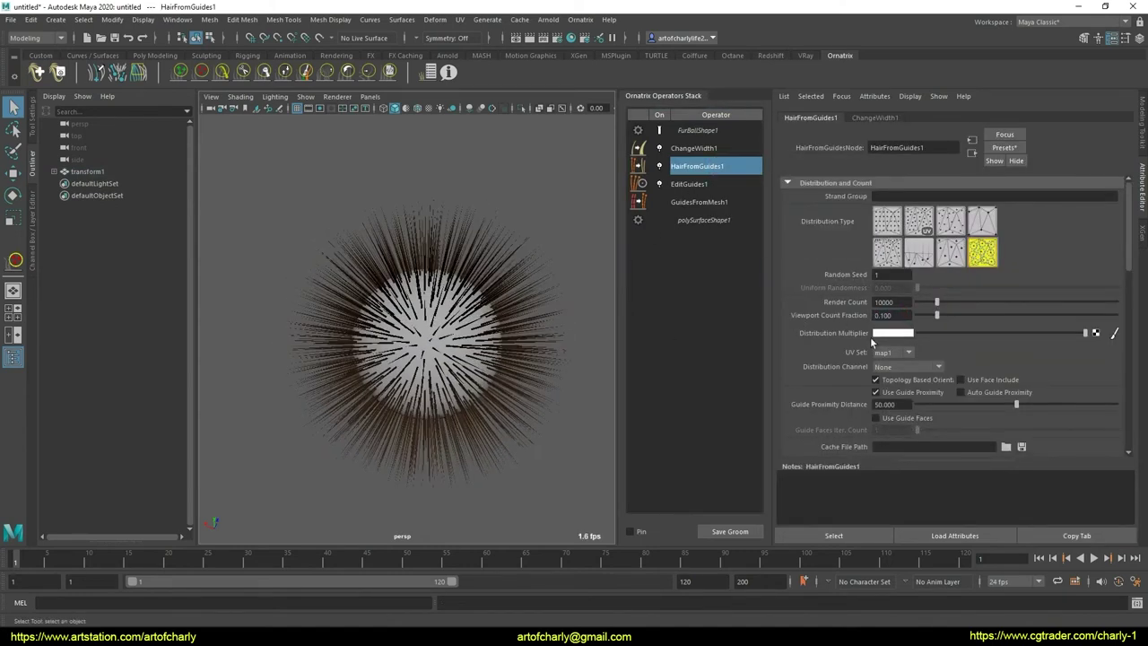
- Set HairFromGuides1 Viewport Count Fraction to 1 and collapse the stack into BakedHair1
{"action": "type", "text": "1"}
{"action": "key", "text": "Return"}
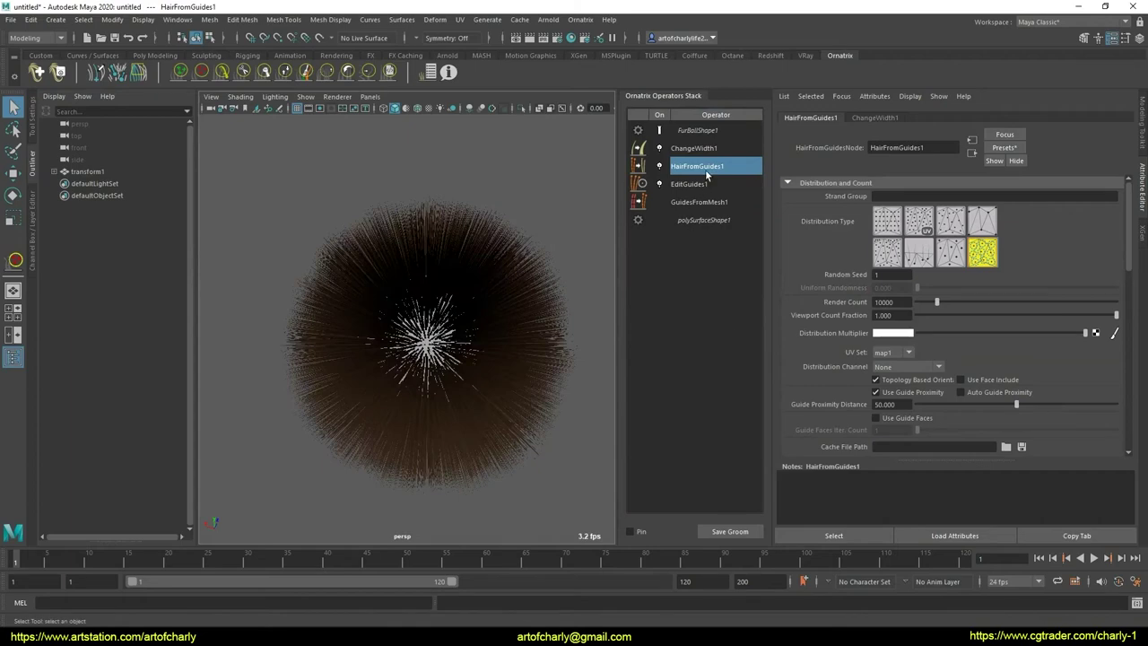
{"action": "right_click", "coordinate": [705, 170]}
{"action": "left_click", "coordinate": [768, 229]}
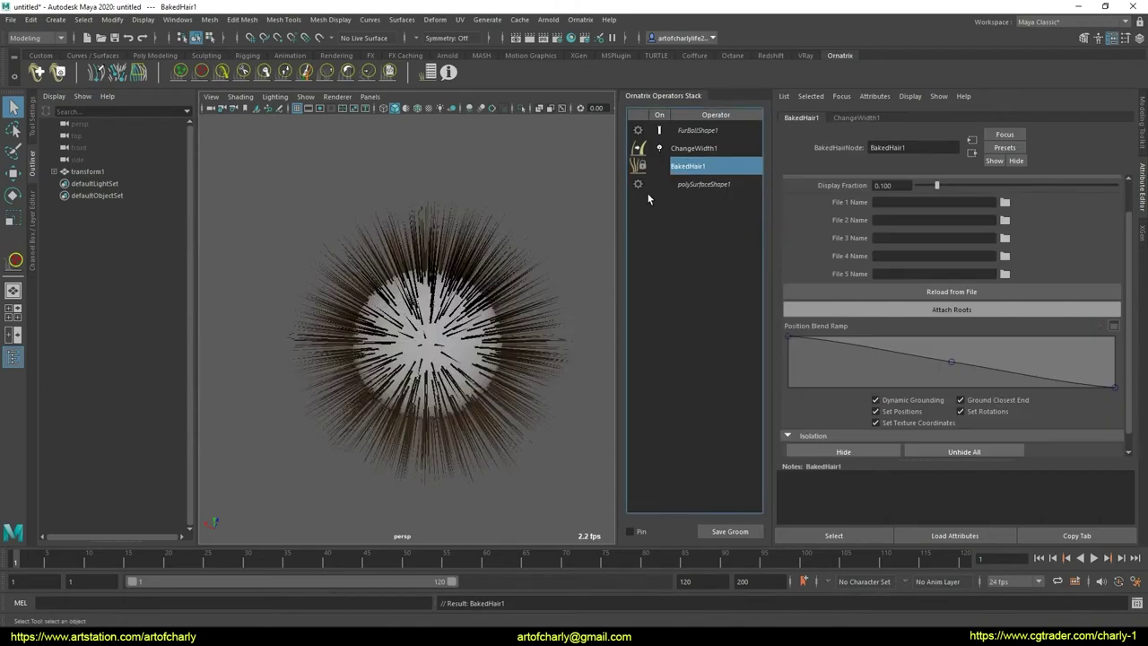
- Raise BakedHair1 Display Fraction to 1.000 and remove an unwanted ChangeWidth2 operator
{"action": "left_click_drag", "start_coordinate": [937, 185], "coordinate": [1116, 185]}
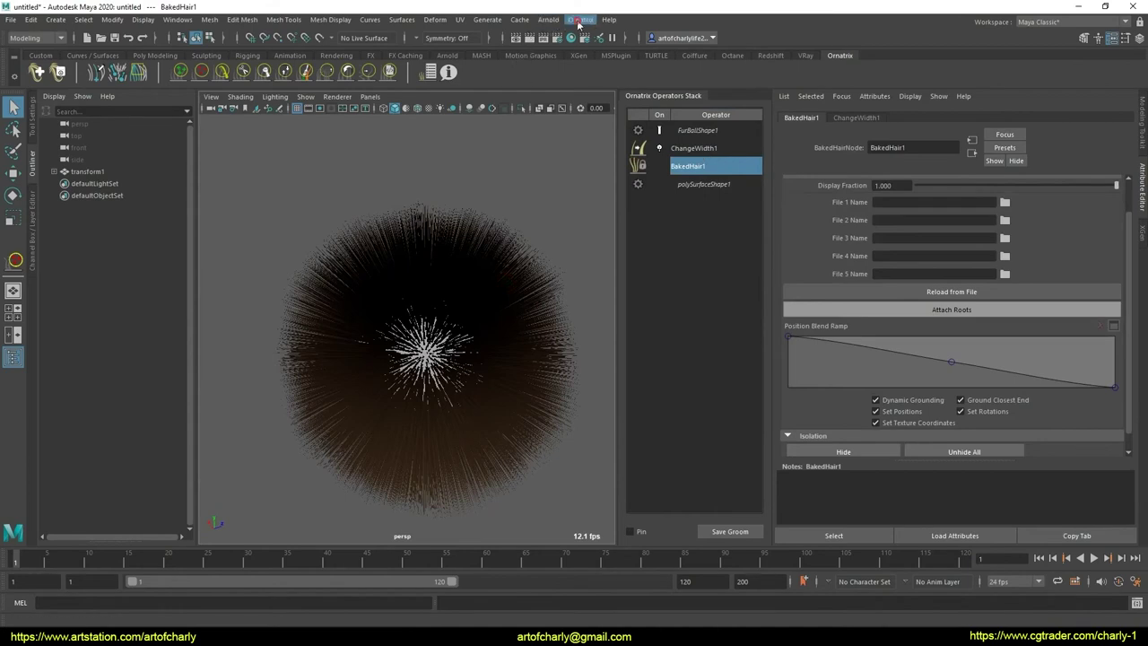
{"action": "left_click", "coordinate": [578, 19]}
{"action": "left_click", "coordinate": [609, 167]}
{"action": "right_click", "coordinate": [731, 166]}
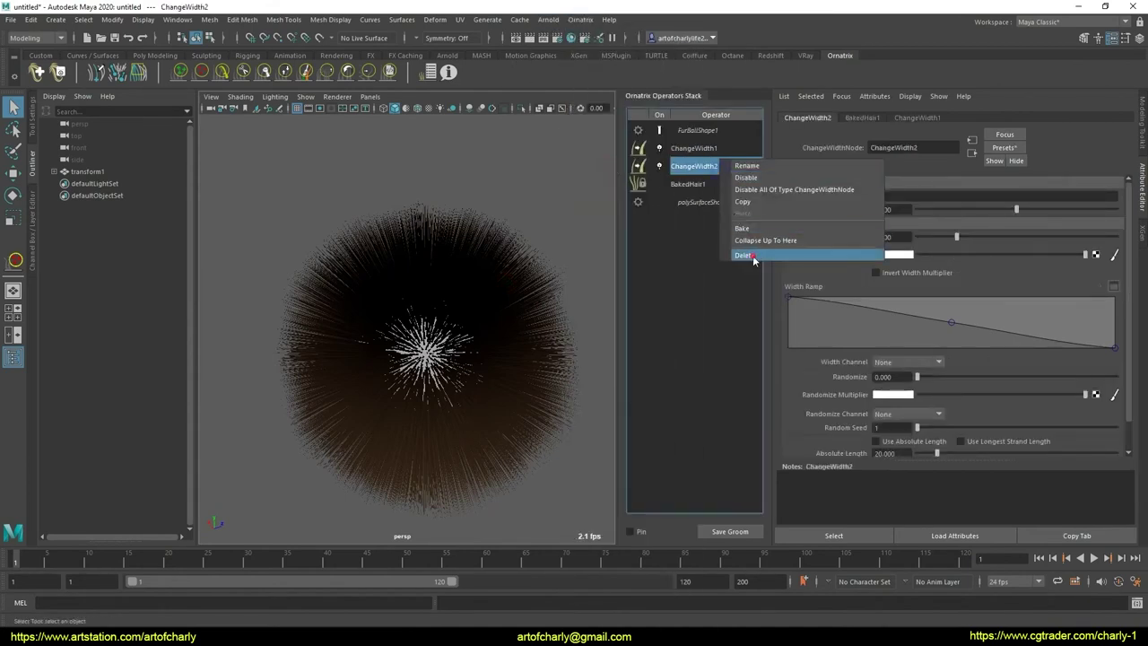
{"action": "left_click", "coordinate": [751, 256]}
{"action": "left_click", "coordinate": [721, 162]}
- Add Edit Guides above BakedHair1 and erase strands across the sphere's front
{"action": "left_click", "coordinate": [580, 19]}
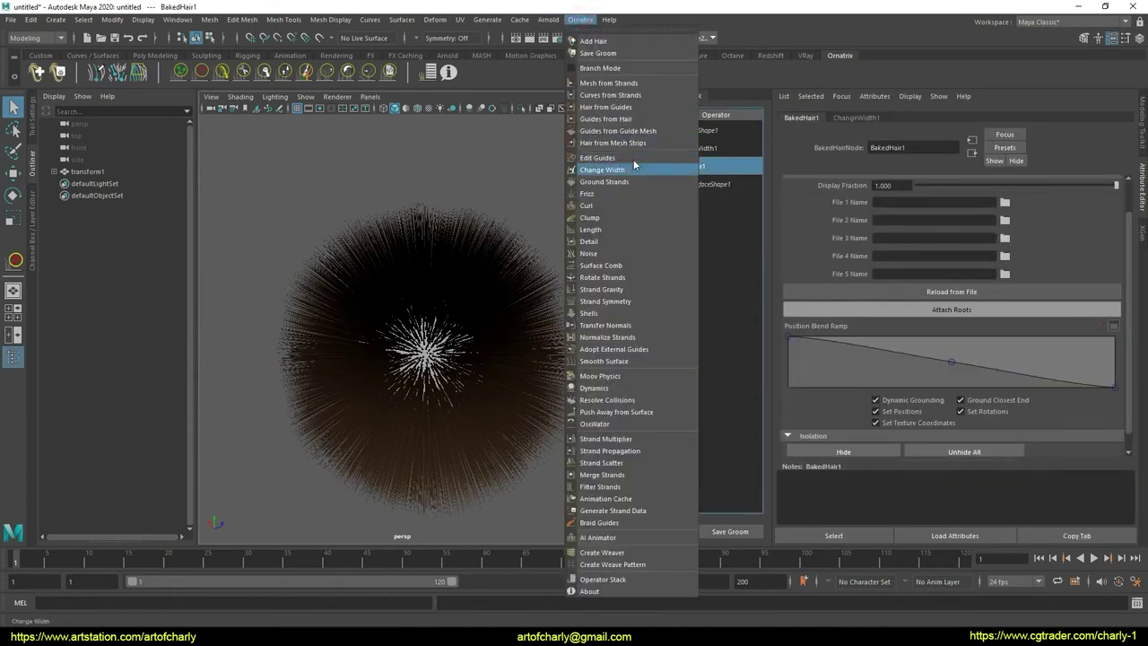
{"action": "left_click", "coordinate": [610, 158]}
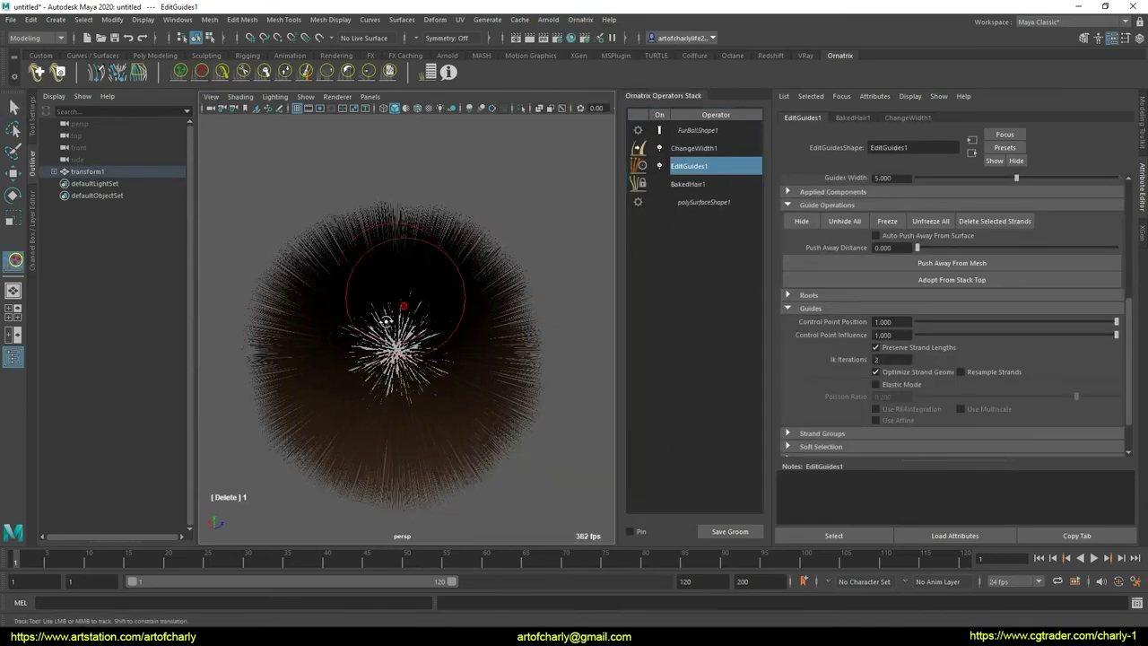
{"action": "mouse_move", "coordinate": [422, 377]}
{"action": "left_mouse_down", "text": "alt"}
{"action": "mouse_move", "coordinate": [456, 359]}
{"action": "mouse_move", "coordinate": [451, 253]}
{"action": "mouse_move", "coordinate": [403, 405]}
{"action": "mouse_move", "coordinate": [358, 326]}
{"action": "left_mouse_up", "text": "alt"}
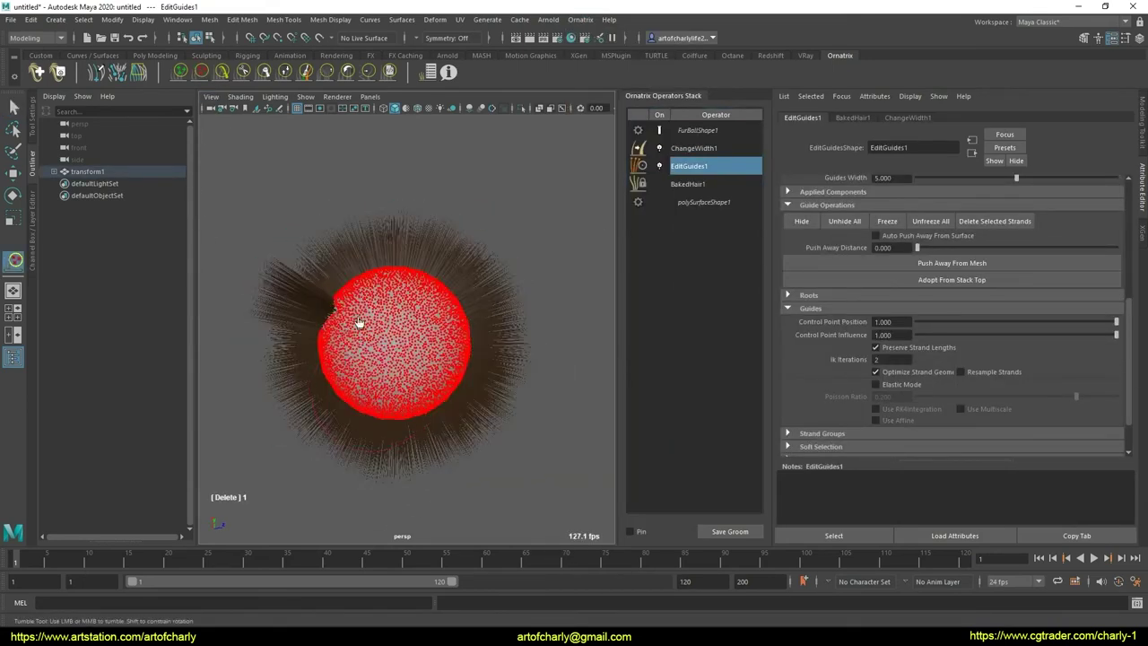
{"action": "mouse_move", "coordinate": [380, 374]}
{"action": "left_mouse_down", "text": "alt"}
{"action": "mouse_move", "coordinate": [482, 333]}
{"action": "mouse_move", "coordinate": [483, 347]}
{"action": "left_mouse_up", "text": "alt"}
{"action": "mouse_move", "coordinate": [500, 433]}
{"action": "left_mouse_down", "text": "alt"}
{"action": "mouse_move", "coordinate": [449, 398]}
{"action": "mouse_move", "coordinate": [479, 328]}
{"action": "mouse_move", "coordinate": [510, 392]}
{"action": "mouse_move", "coordinate": [384, 346]}
{"action": "mouse_move", "coordinate": [418, 405]}
{"action": "mouse_move", "coordinate": [311, 443]}
{"action": "mouse_move", "coordinate": [402, 448]}
{"action": "mouse_move", "coordinate": [513, 326]}
{"action": "mouse_move", "coordinate": [525, 418]}
{"action": "mouse_move", "coordinate": [630, 425]}
{"action": "mouse_move", "coordinate": [619, 376]}
{"action": "left_mouse_up", "text": "alt"}
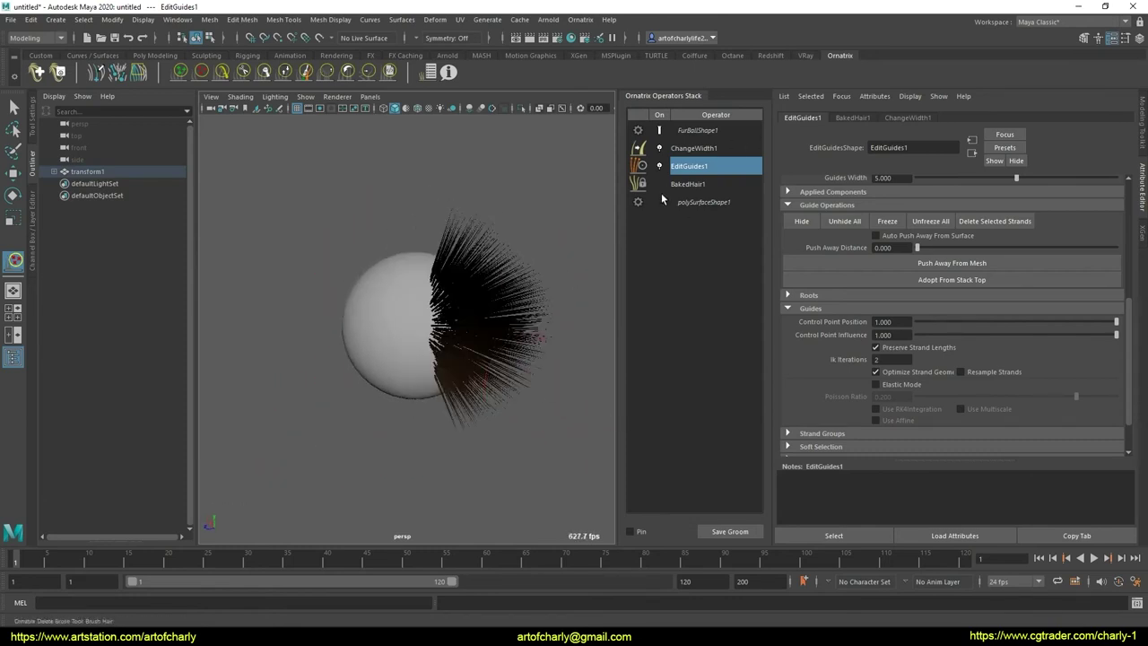
{"action": "key", "text": "q"}
{"action": "mouse_move", "coordinate": [494, 213]}
{"action": "left_mouse_down", "text": "alt"}
{"action": "mouse_move", "coordinate": [605, 271]}
{"action": "mouse_move", "coordinate": [564, 202]}
{"action": "left_mouse_up", "text": "alt"}
- Comb the remaining strands downward and up into a curling sweep
{"action": "left_click", "coordinate": [229, 75]}
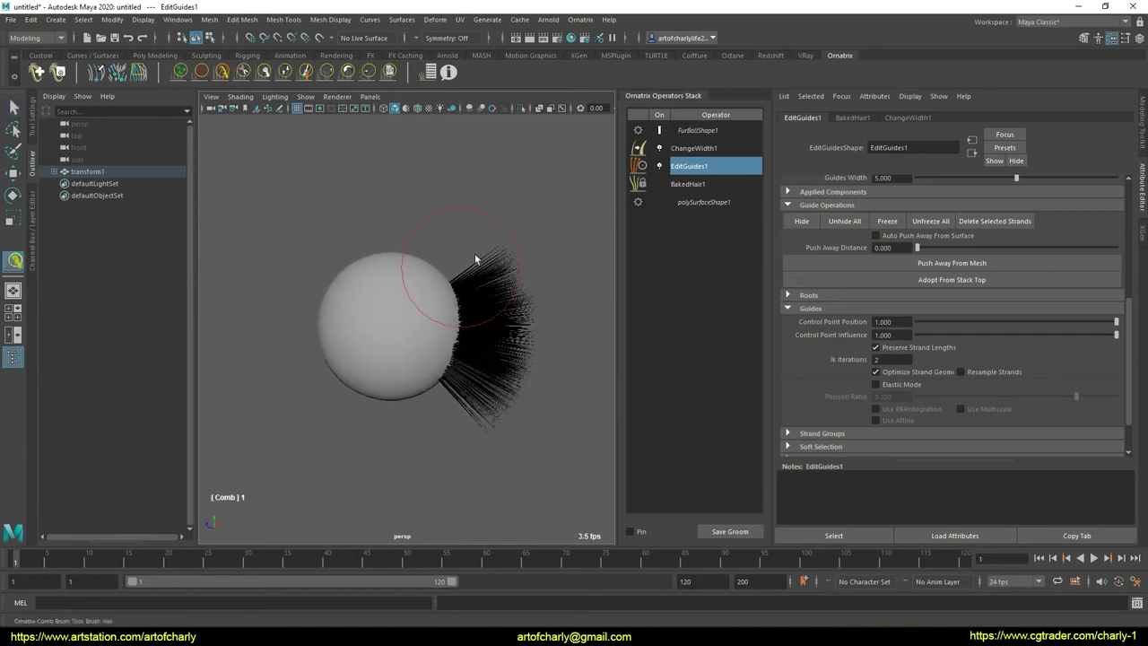
{"action": "mouse_move", "coordinate": [475, 253]}
{"action": "left_mouse_down"}
{"action": "mouse_move", "coordinate": [549, 341]}
{"action": "mouse_move", "coordinate": [536, 297]}
{"action": "mouse_move", "coordinate": [370, 355]}
{"action": "mouse_move", "coordinate": [498, 301]}
{"action": "mouse_move", "coordinate": [445, 257]}
{"action": "mouse_move", "coordinate": [436, 329]}
{"action": "mouse_move", "coordinate": [453, 395]}
{"action": "left_mouse_up"}
{"action": "left_click", "coordinate": [284, 72]}
{"action": "left_click", "coordinate": [224, 75]}
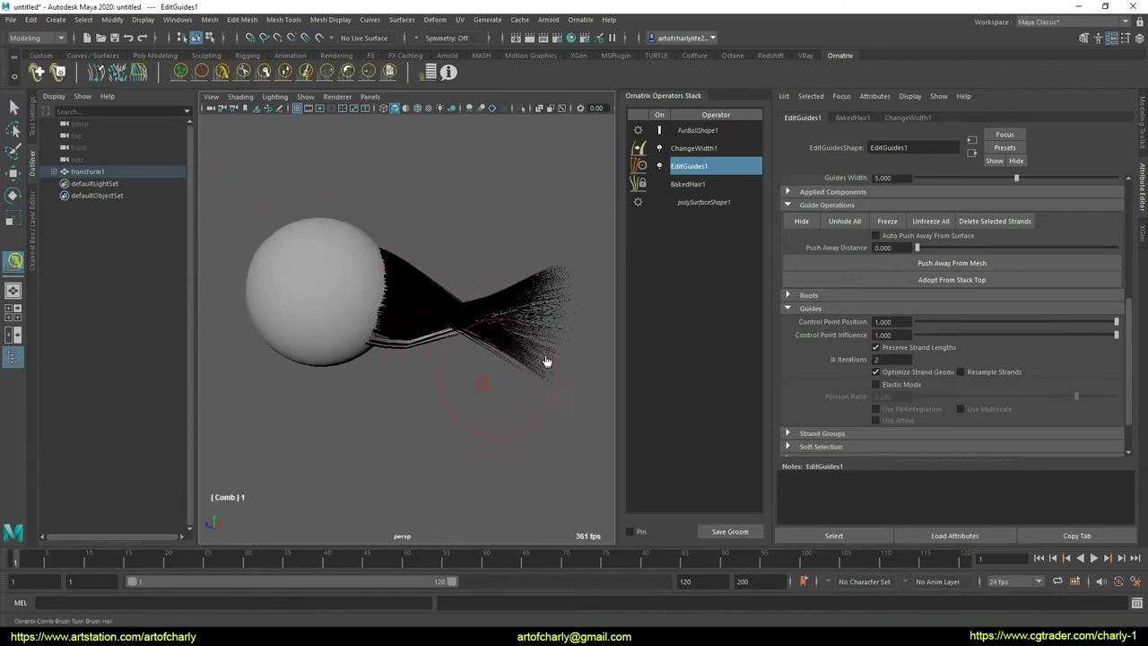
{"action": "mouse_move", "coordinate": [545, 362]}
{"action": "left_mouse_down"}
{"action": "mouse_move", "coordinate": [568, 246]}
{"action": "mouse_move", "coordinate": [477, 205]}
{"action": "mouse_move", "coordinate": [464, 330]}
{"action": "mouse_move", "coordinate": [328, 359]}
{"action": "left_mouse_up"}
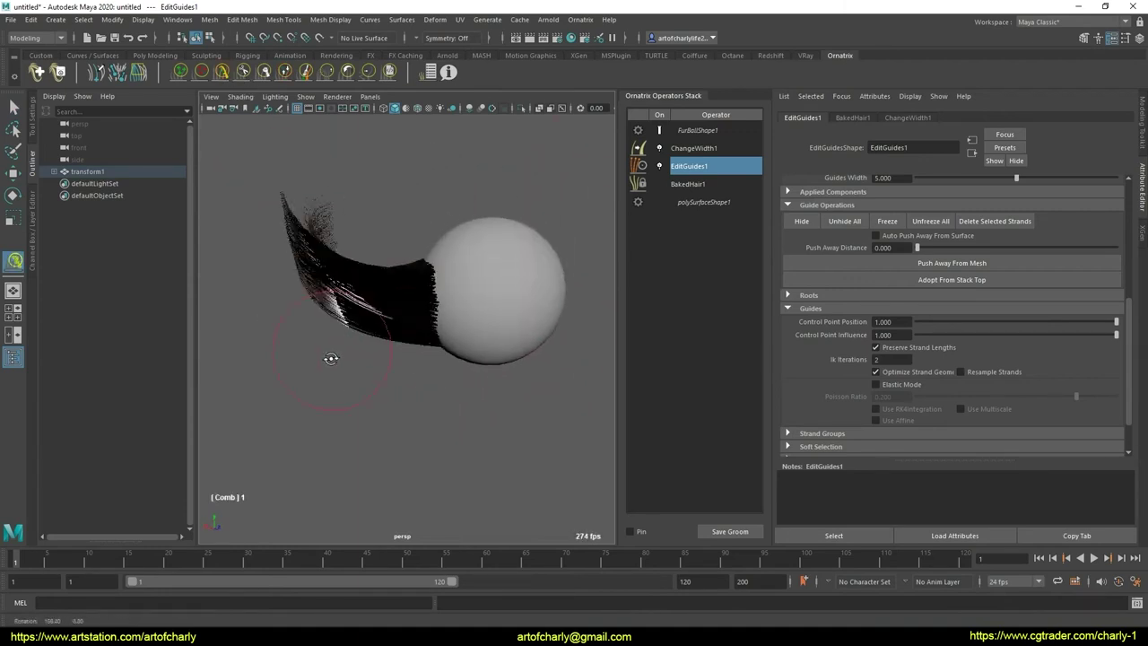
{"action": "mouse_move", "coordinate": [341, 263]}
{"action": "left_mouse_down"}
{"action": "mouse_move", "coordinate": [384, 427]}
{"action": "mouse_move", "coordinate": [484, 425]}
{"action": "mouse_move", "coordinate": [325, 395]}
{"action": "mouse_move", "coordinate": [415, 405]}
{"action": "mouse_move", "coordinate": [529, 290]}
{"action": "mouse_move", "coordinate": [516, 349]}
{"action": "mouse_move", "coordinate": [510, 328]}
{"action": "mouse_move", "coordinate": [438, 346]}
{"action": "left_mouse_up"}
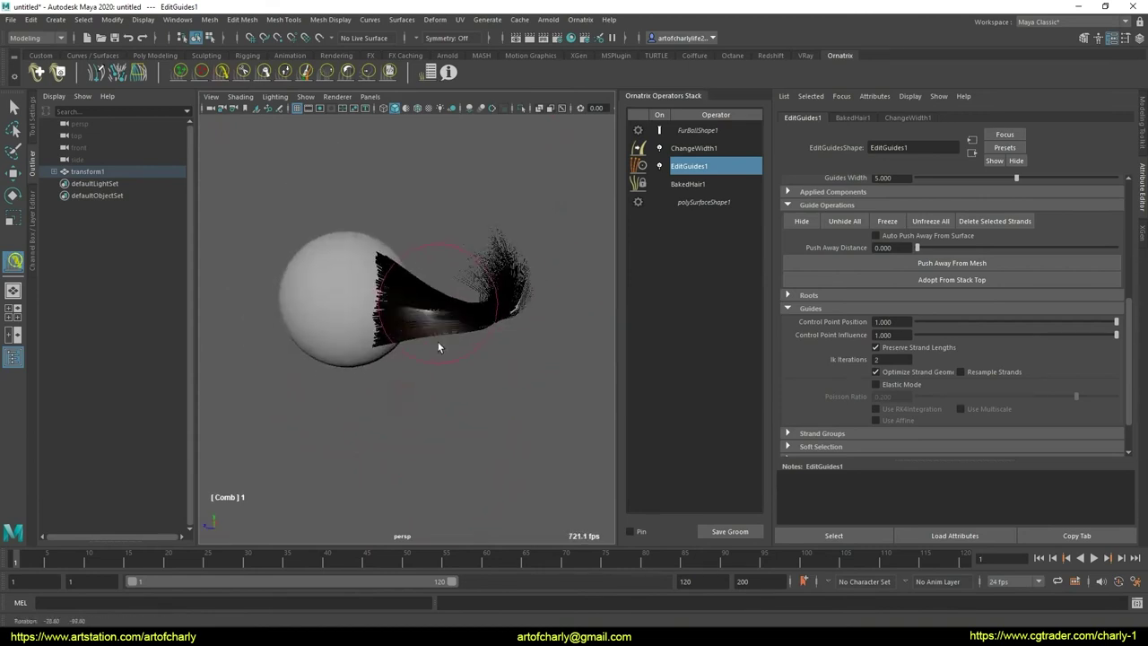
- Collapse EditGuides1 into BakedHair2 and raise its Display Fraction
{"action": "right_click", "coordinate": [710, 170]}
{"action": "left_click", "coordinate": [741, 230]}
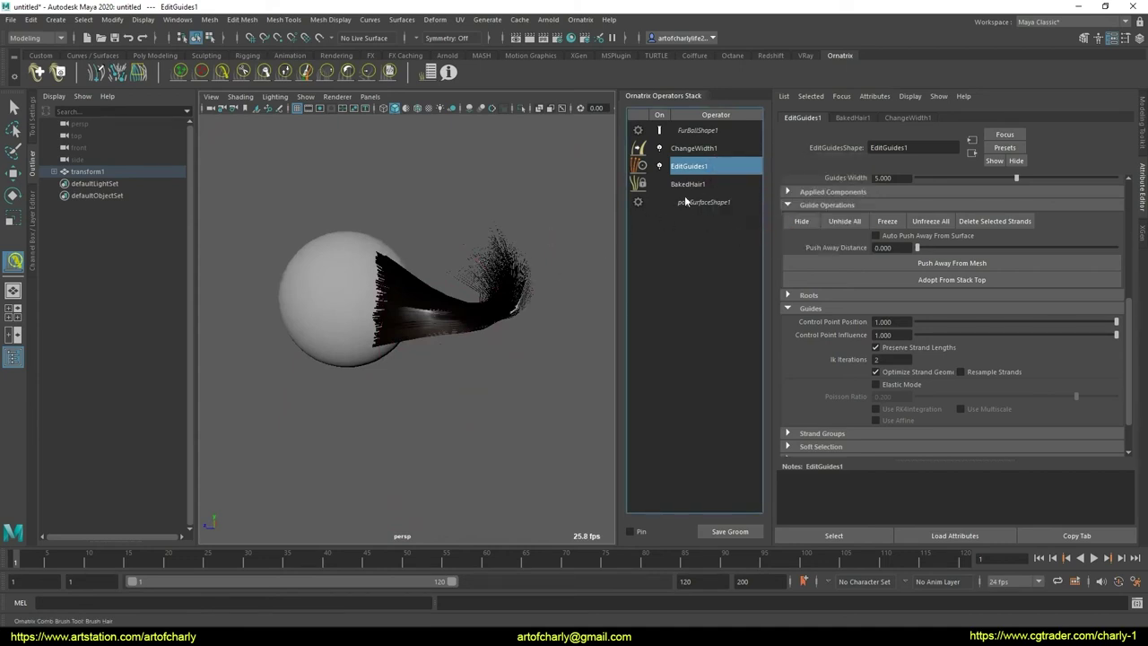
{"action": "mouse_move", "coordinate": [413, 318]}
{"action": "left_mouse_down", "text": "alt"}
{"action": "mouse_move", "coordinate": [340, 309]}
{"action": "mouse_move", "coordinate": [467, 305]}
{"action": "left_mouse_up", "text": "alt"}
{"action": "left_click_drag", "start_coordinate": [955, 189], "coordinate": [1121, 187]}
- Export FurBallShape1 as Ornatrix Alembic with Up Axis Y, overwriting fur_test_abc on the desktop
{"action": "left_click_drag", "start_coordinate": [438, 327], "coordinate": [529, 314], "text": "alt"}
{"action": "key", "text": "q"}
{"action": "left_click", "coordinate": [686, 131]}
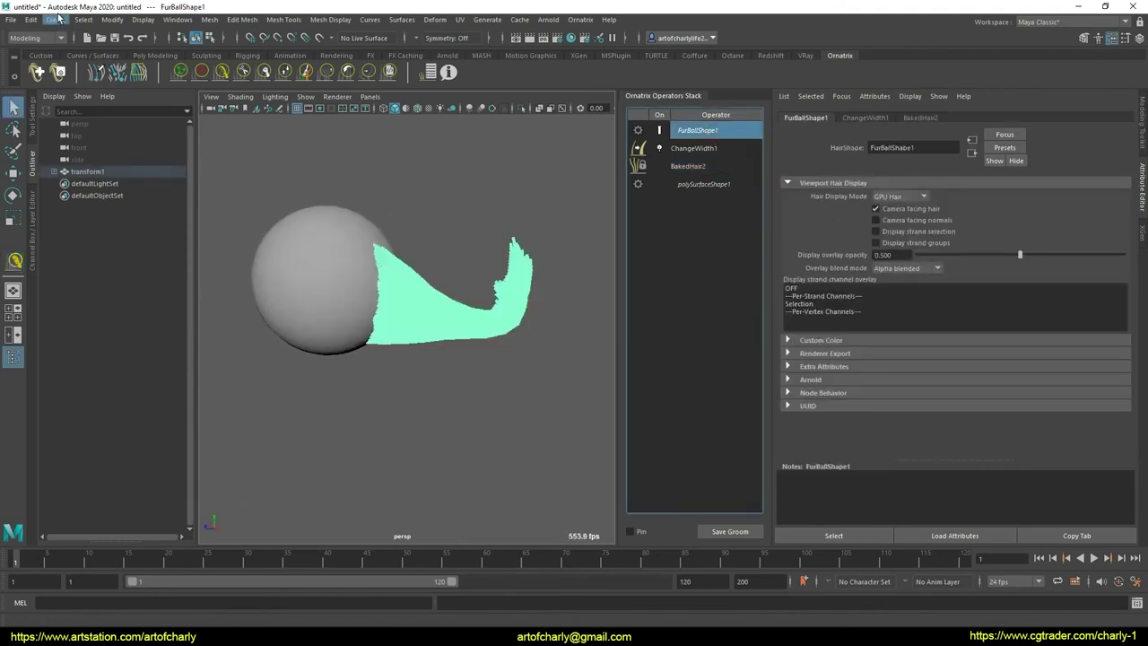
{"action": "left_click", "coordinate": [13, 20]}
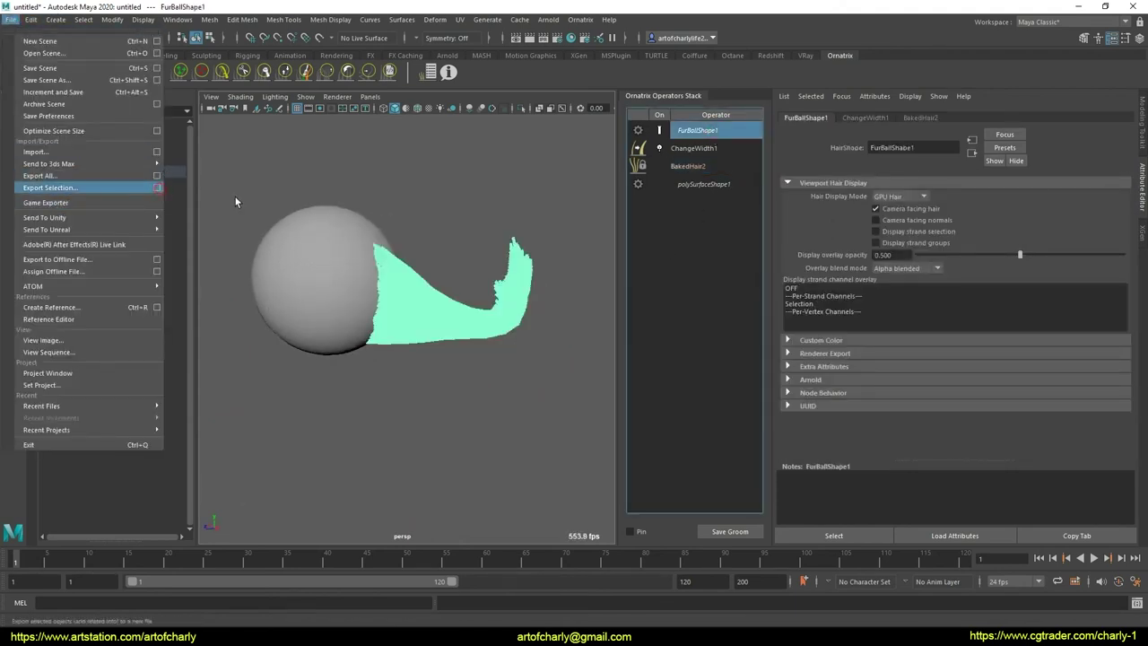
{"action": "left_click", "coordinate": [160, 190]}
{"action": "left_click", "coordinate": [437, 297]}
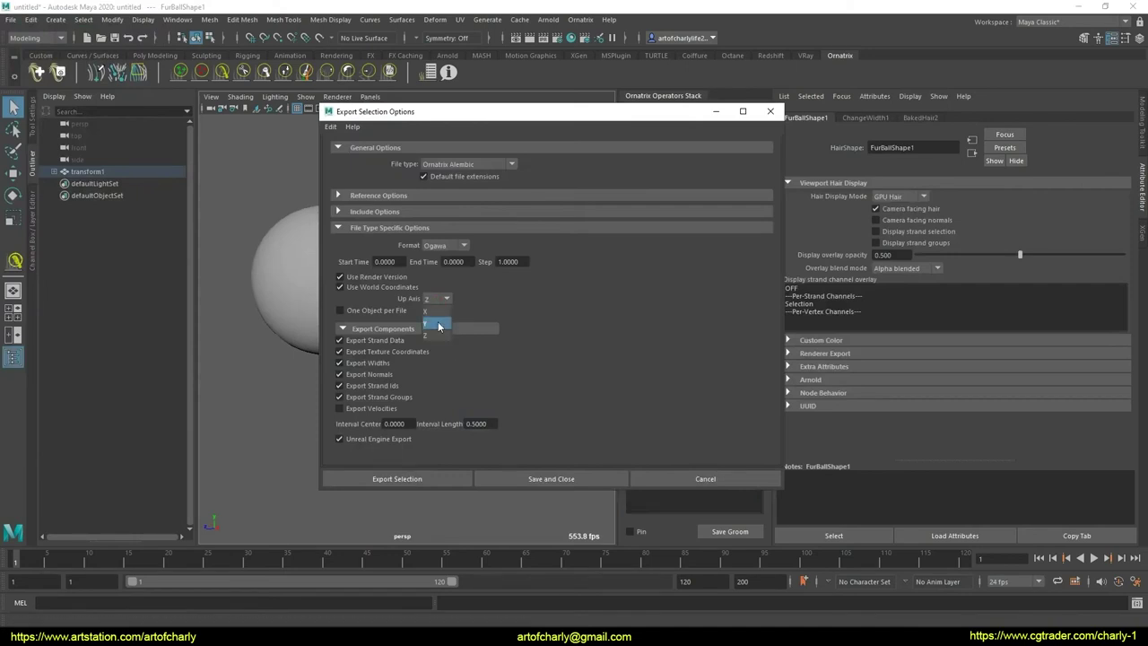
{"action": "left_click", "coordinate": [437, 324]}
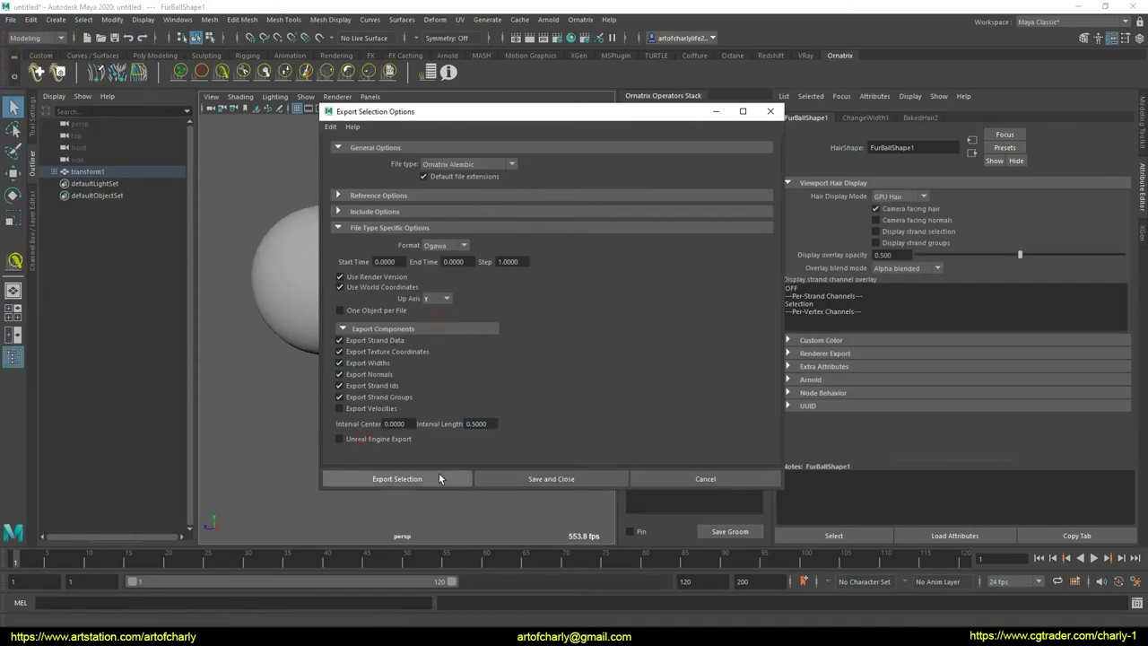
{"action": "left_click", "coordinate": [395, 478]}
{"action": "left_click", "coordinate": [89, 221]}
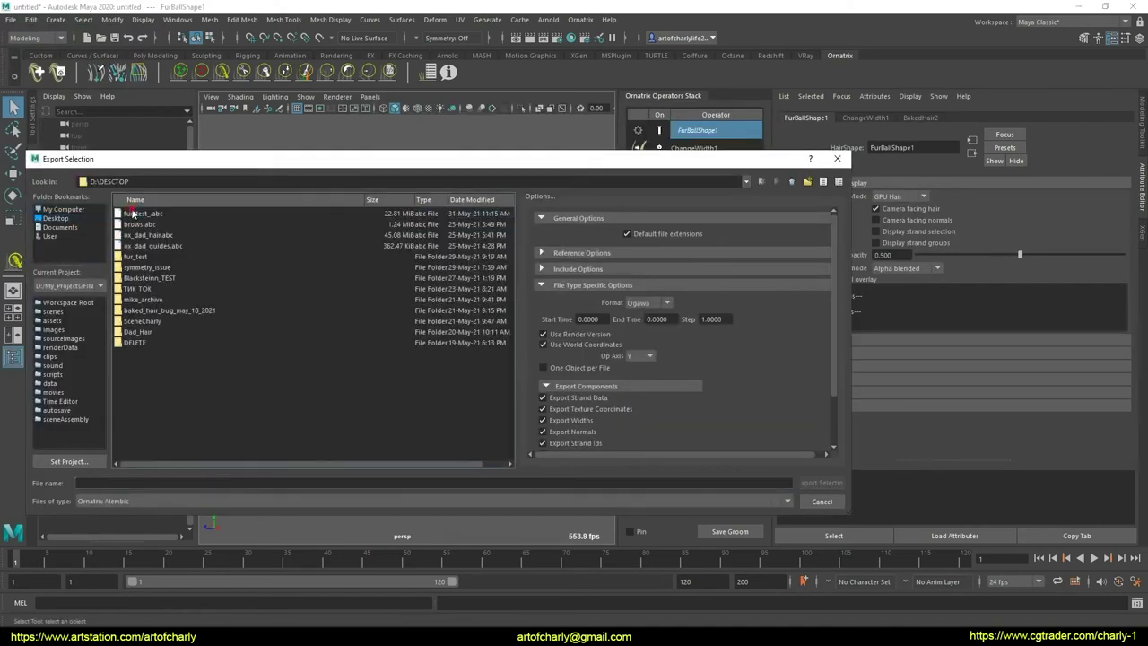
{"action": "double_click", "coordinate": [148, 216]}
{"action": "left_click", "coordinate": [413, 352]}
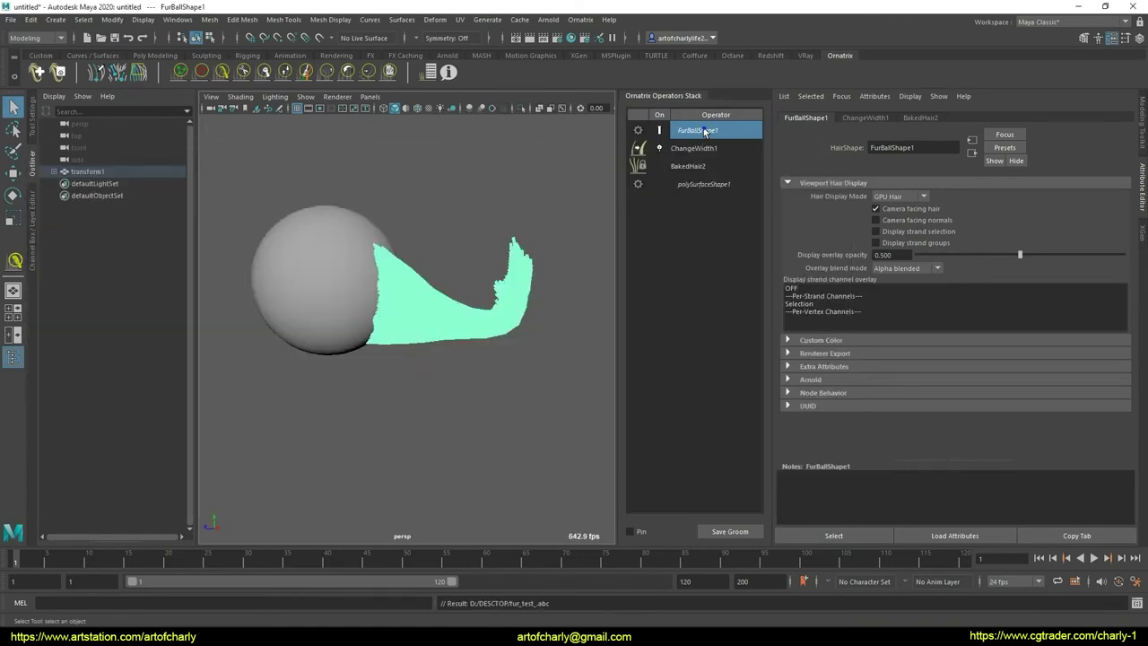
- Import fur_test_abc back as HairShape1 and show all strands of its BakedHair1
{"action": "left_click", "coordinate": [10, 19]}
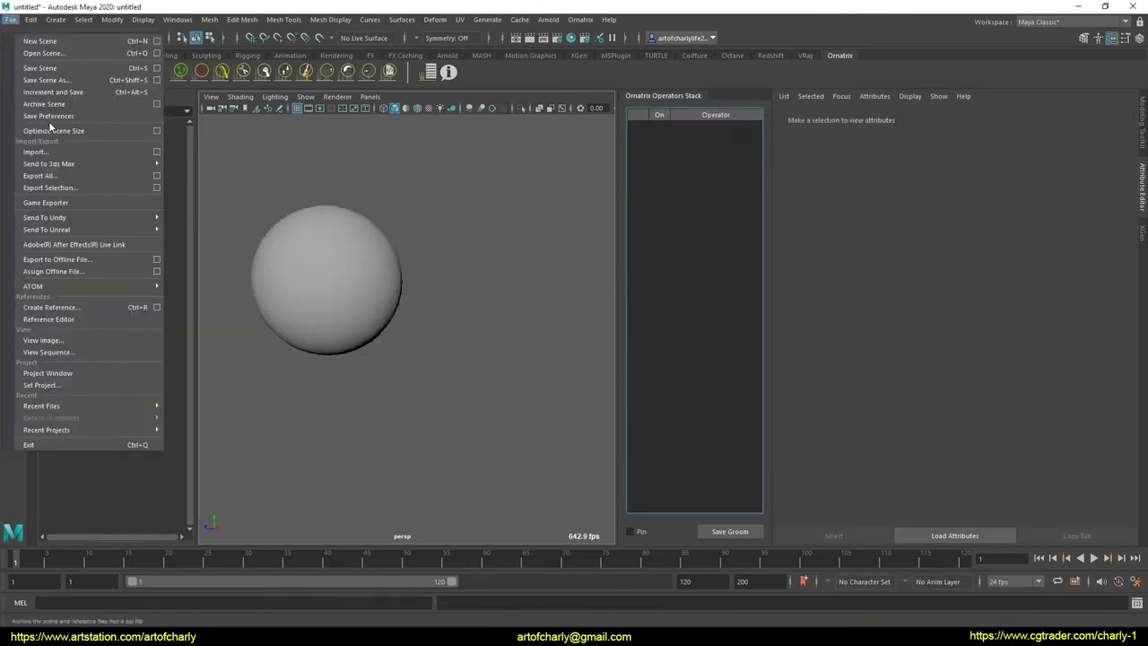
{"action": "left_click", "coordinate": [27, 149]}
{"action": "double_click", "coordinate": [152, 214]}
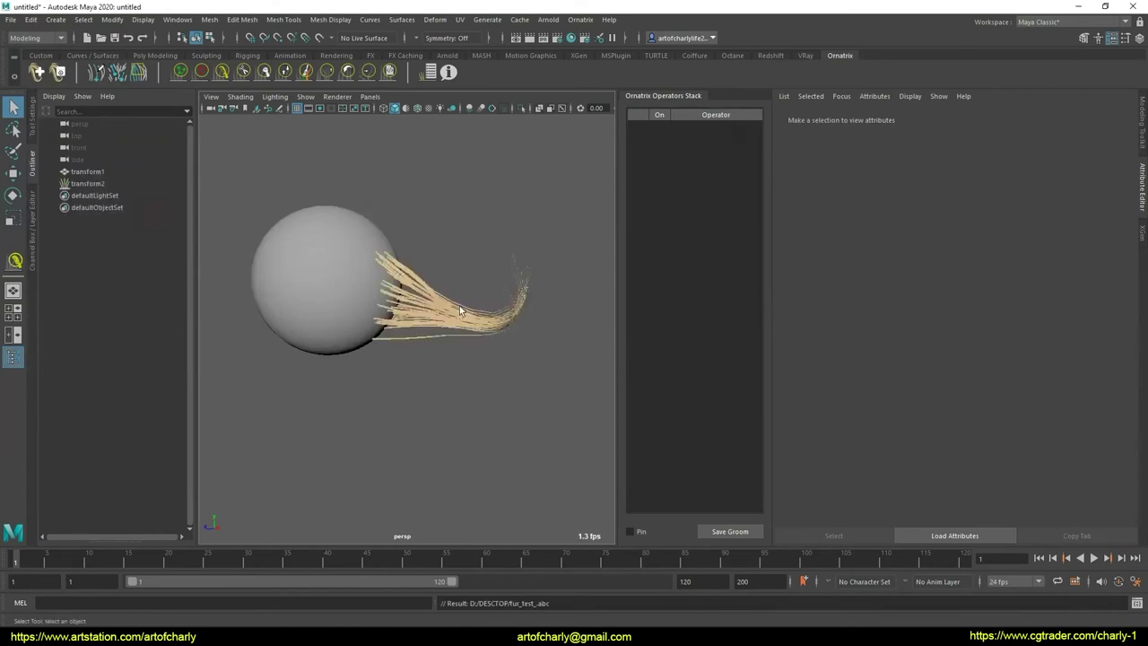
{"action": "left_click", "coordinate": [689, 134]}
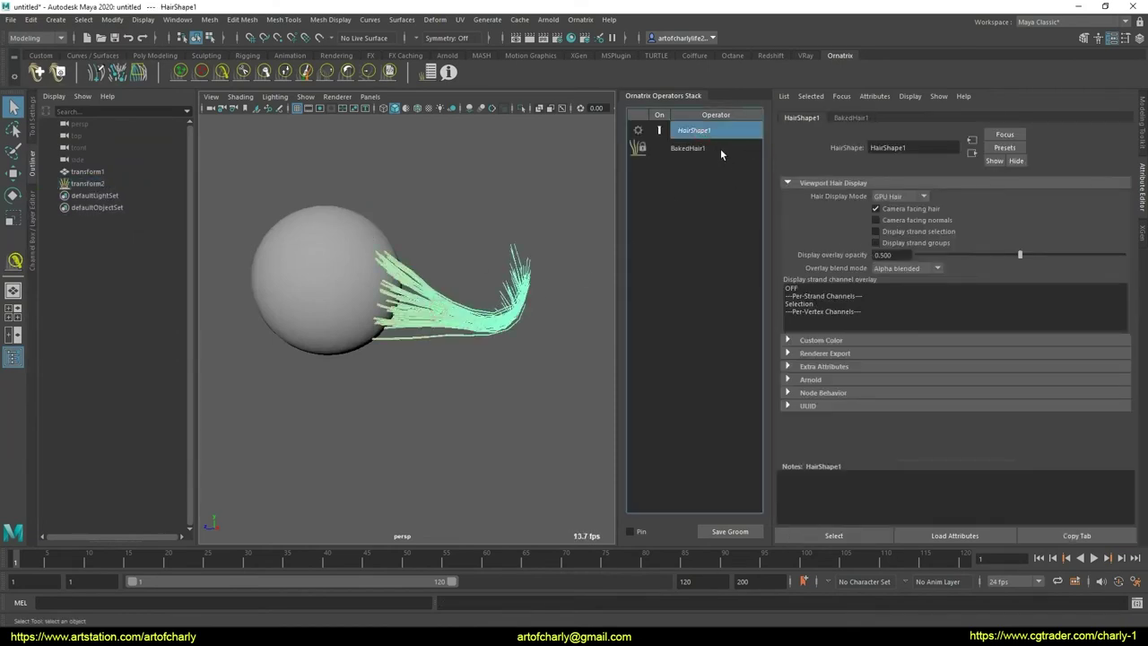
{"action": "left_click", "coordinate": [688, 148]}
{"action": "left_click_drag", "start_coordinate": [948, 185], "coordinate": [1128, 186]}
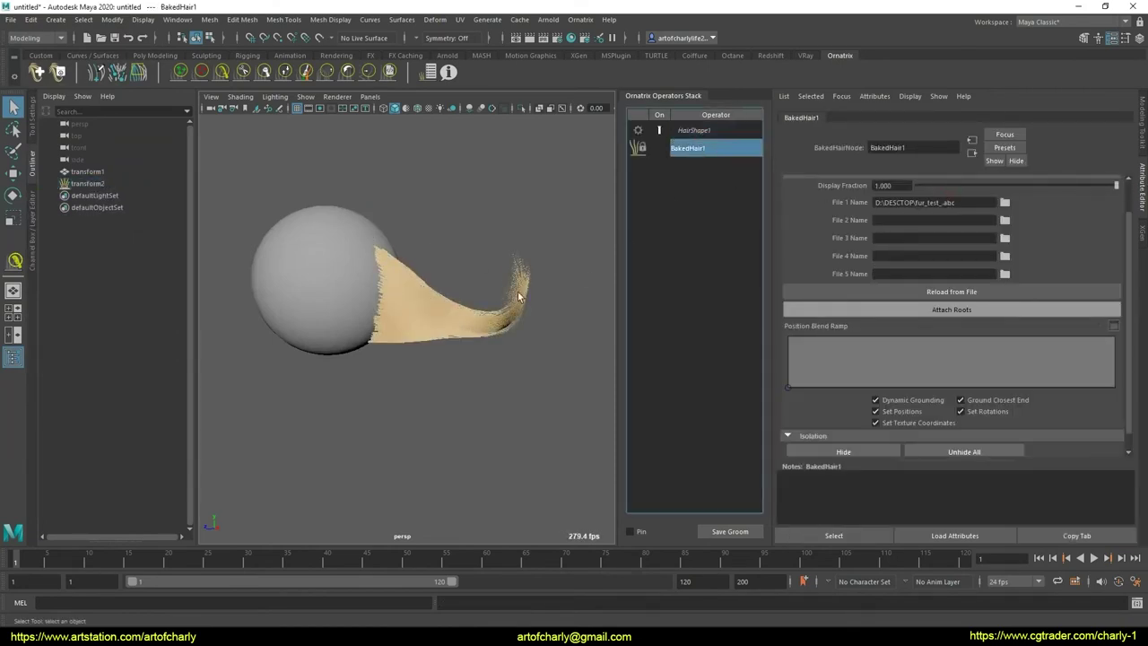
{"action": "left_click_drag", "start_coordinate": [518, 297], "coordinate": [535, 310], "text": "alt"}
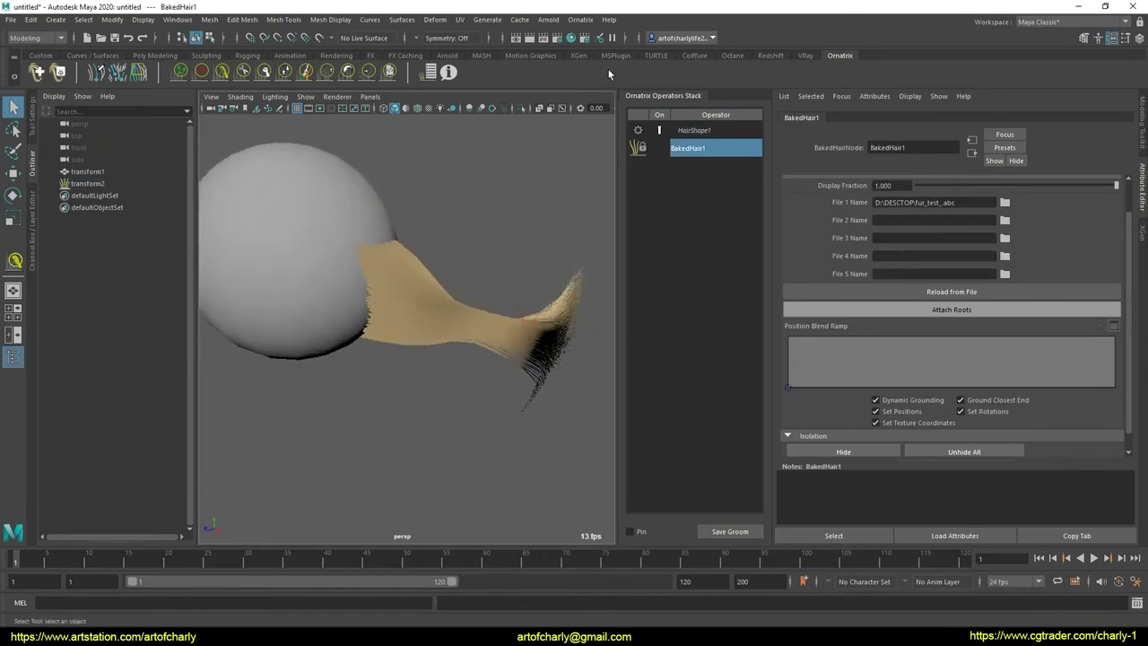
{"action": "left_click", "coordinate": [579, 18]}
- Add Frizz1 with the test_2 preset (Scale 6.886, outliers 0.428) and an ease-out amount curve
{"action": "left_click", "coordinate": [610, 194]}
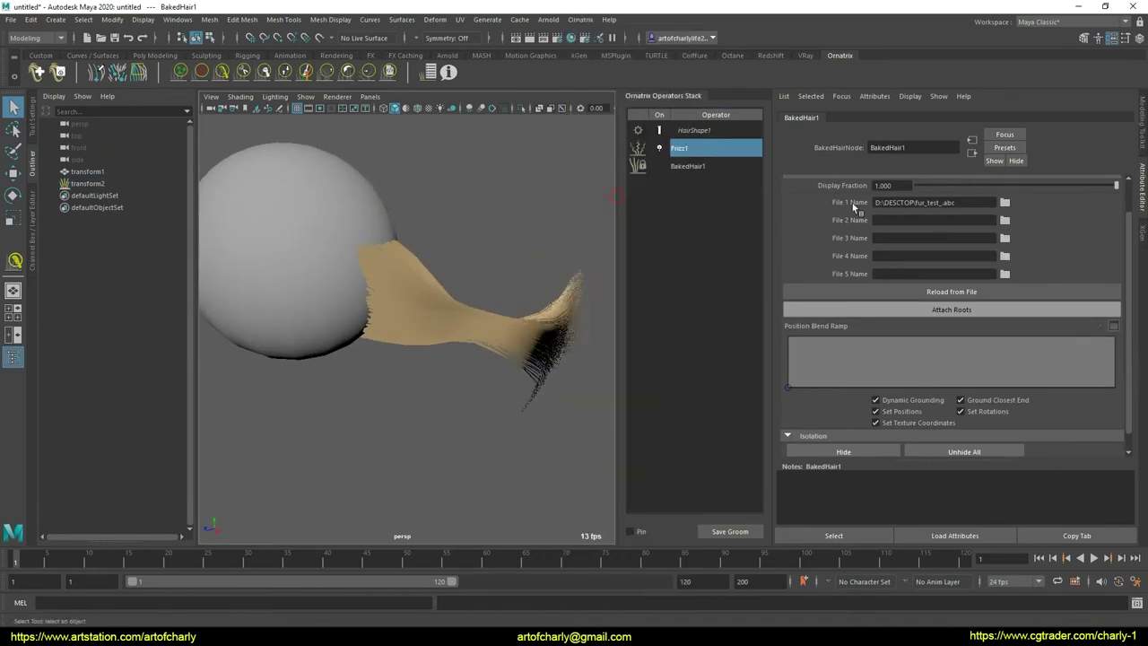
{"action": "left_click", "coordinate": [1005, 147]}
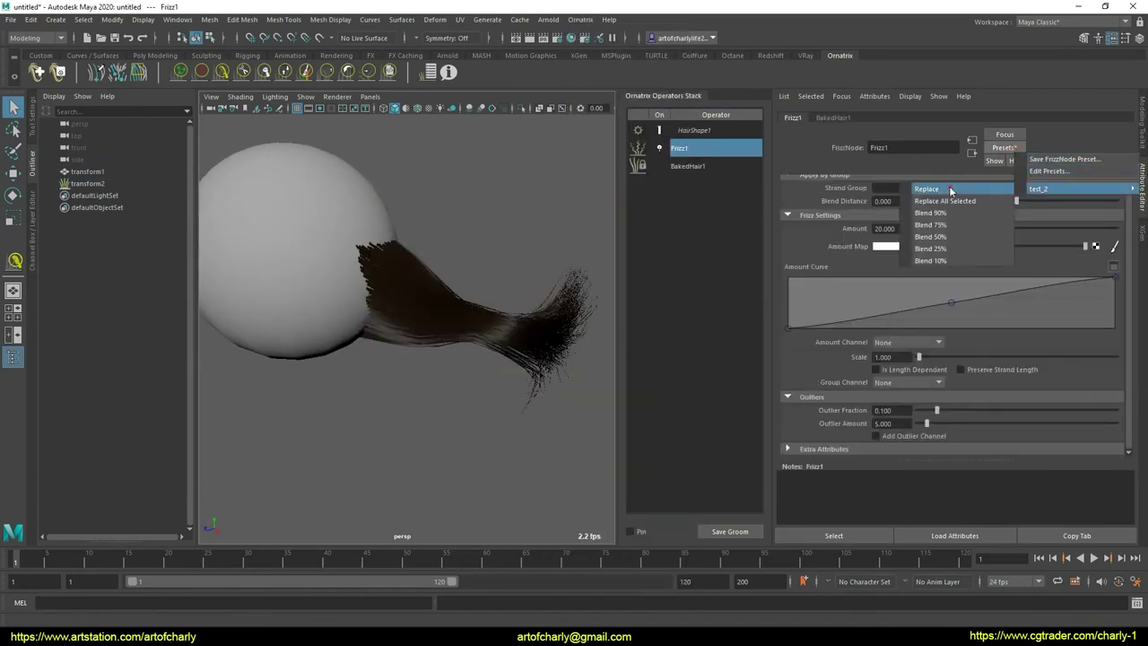
{"action": "left_click", "coordinate": [950, 189]}
{"action": "left_click_drag", "start_coordinate": [494, 359], "coordinate": [535, 361], "text": "alt"}
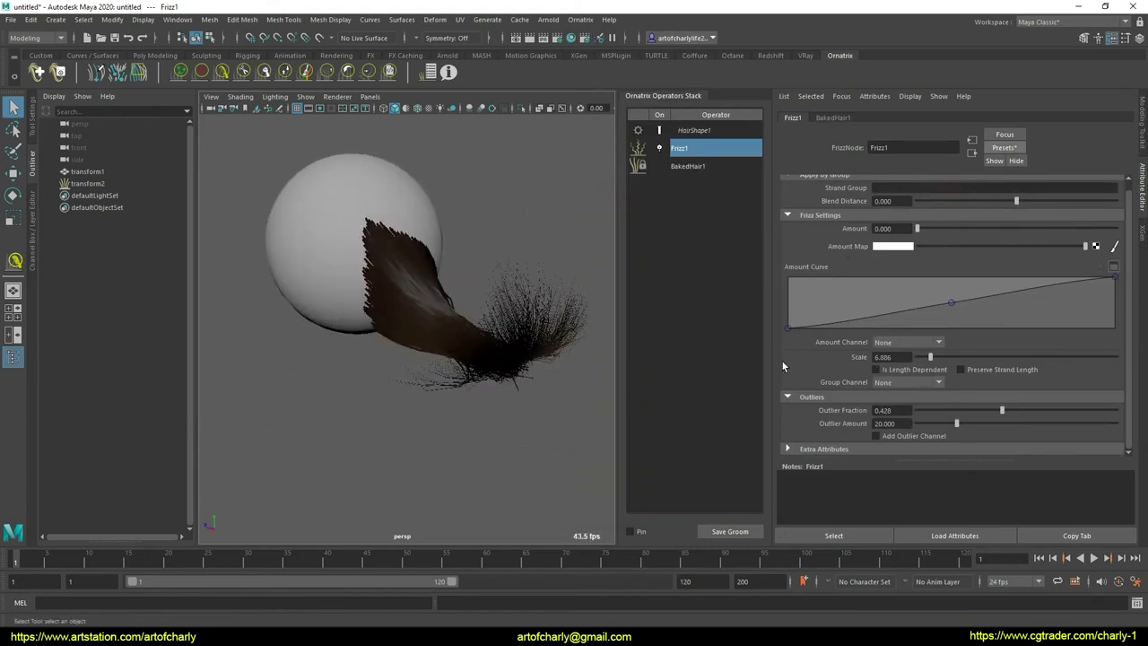
{"action": "left_click_drag", "start_coordinate": [953, 306], "coordinate": [940, 283]}
{"action": "mouse_move", "coordinate": [502, 341]}
{"action": "left_mouse_down", "text": "alt"}
{"action": "mouse_move", "coordinate": [487, 315]}
{"action": "mouse_move", "coordinate": [403, 317]}
{"action": "mouse_move", "coordinate": [455, 321]}
{"action": "mouse_move", "coordinate": [371, 359]}
{"action": "mouse_move", "coordinate": [587, 415]}
{"action": "mouse_move", "coordinate": [408, 153]}
{"action": "mouse_move", "coordinate": [381, 233]}
{"action": "mouse_move", "coordinate": [561, 300]}
{"action": "left_mouse_up", "text": "alt"}
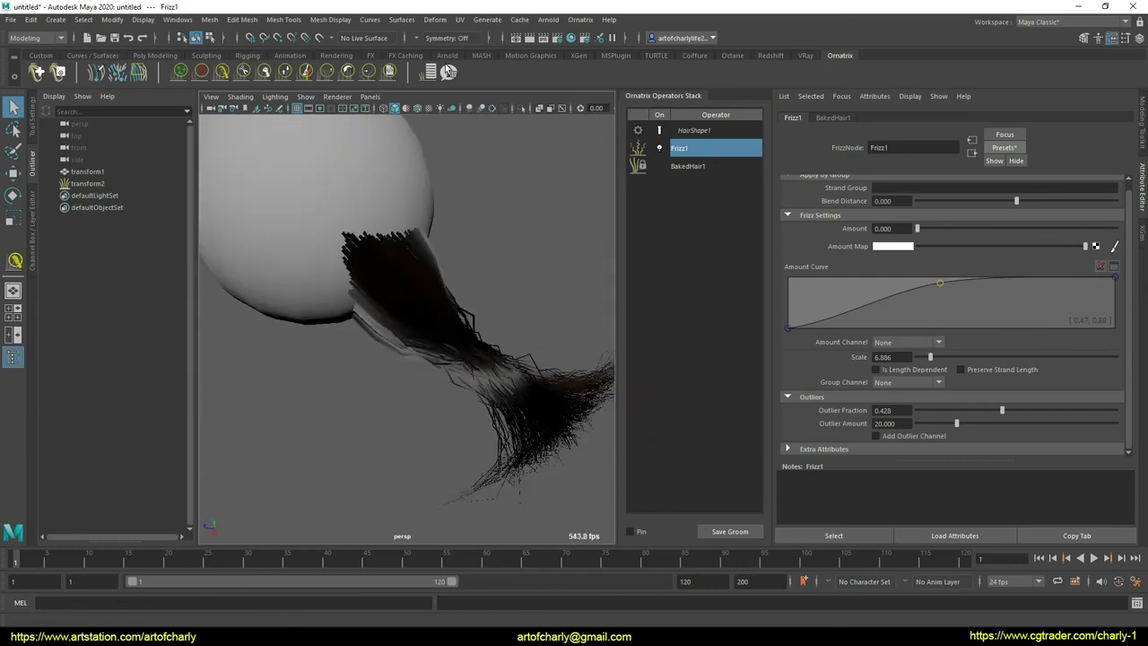
{"action": "left_click", "coordinate": [690, 167]}
{"action": "left_click", "coordinate": [699, 148]}
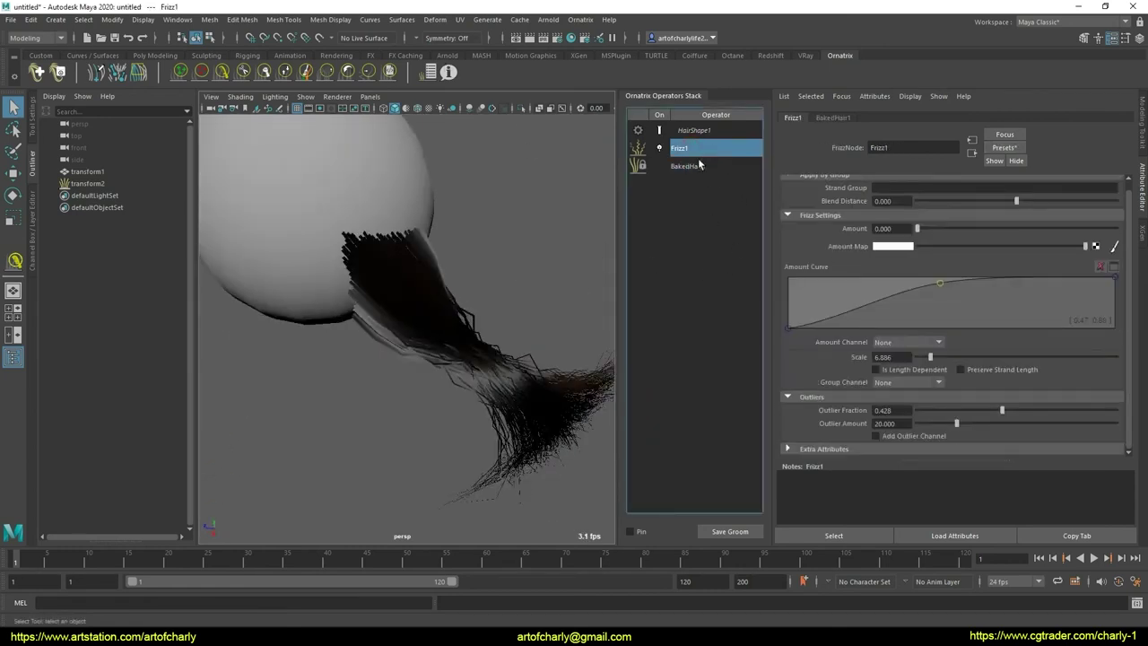
- Add an EditGuides1 operator above Frizz1 and select guide strands
{"action": "left_click", "coordinate": [581, 20]}
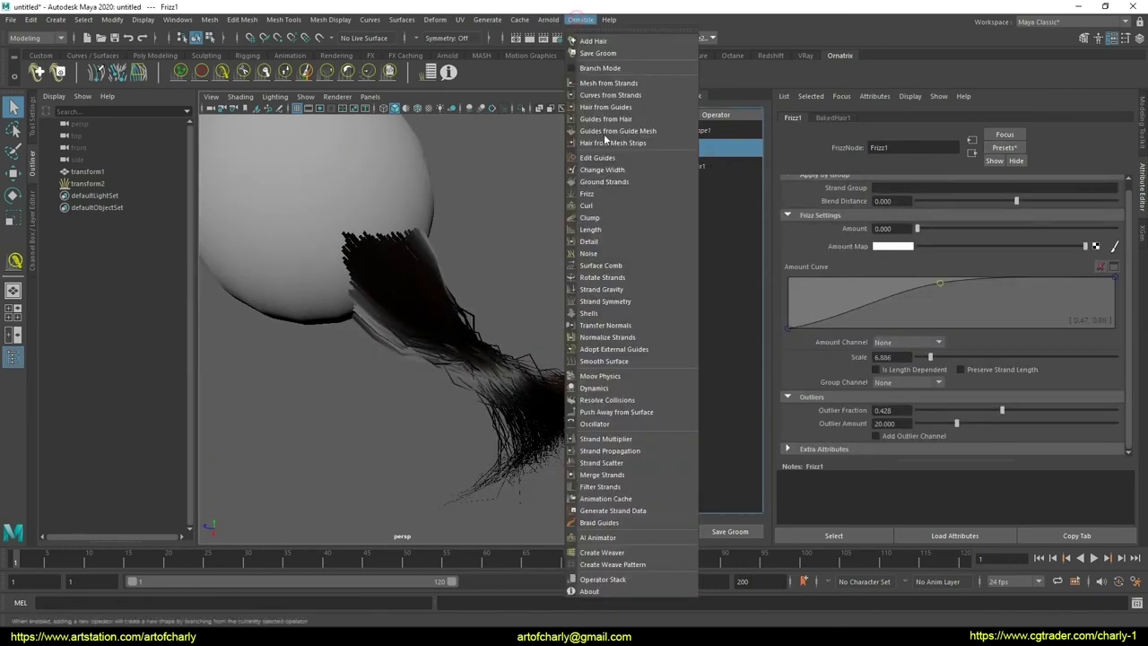
{"action": "left_click", "coordinate": [626, 156]}
{"action": "scroll", "coordinate": [868, 226], "scroll_direction": "up", "scroll_amount": 4}
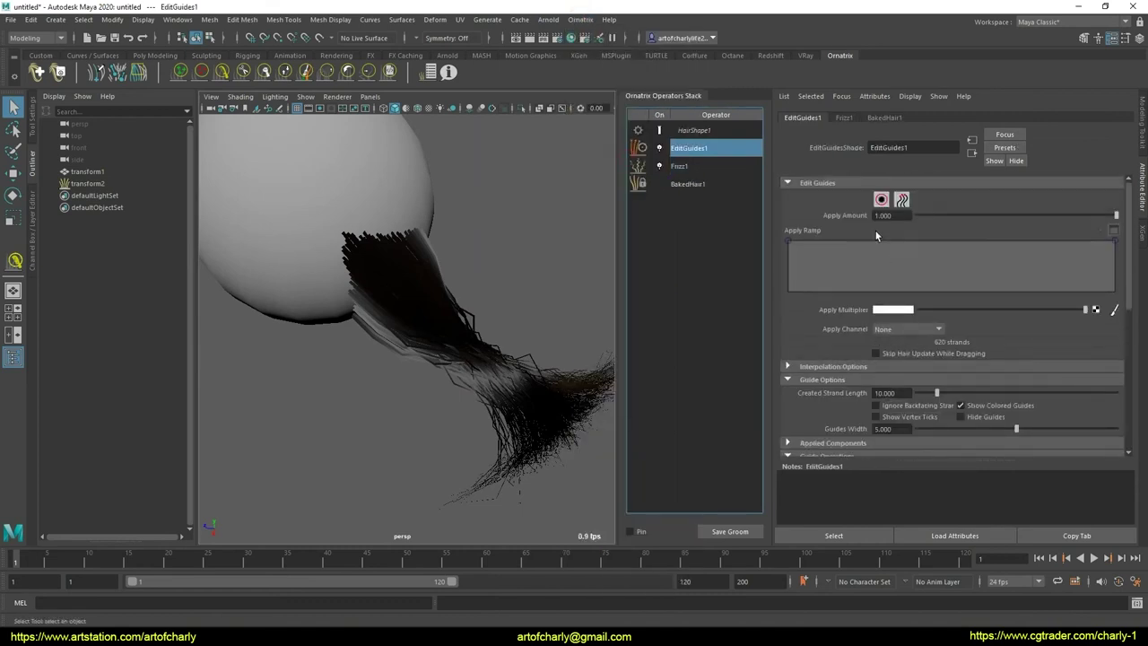
{"action": "scroll", "coordinate": [538, 332], "scroll_direction": "up", "scroll_amount": 5}
{"action": "scroll", "coordinate": [483, 334], "scroll_direction": "up", "scroll_amount": 4}
{"action": "left_click", "coordinate": [502, 367]}
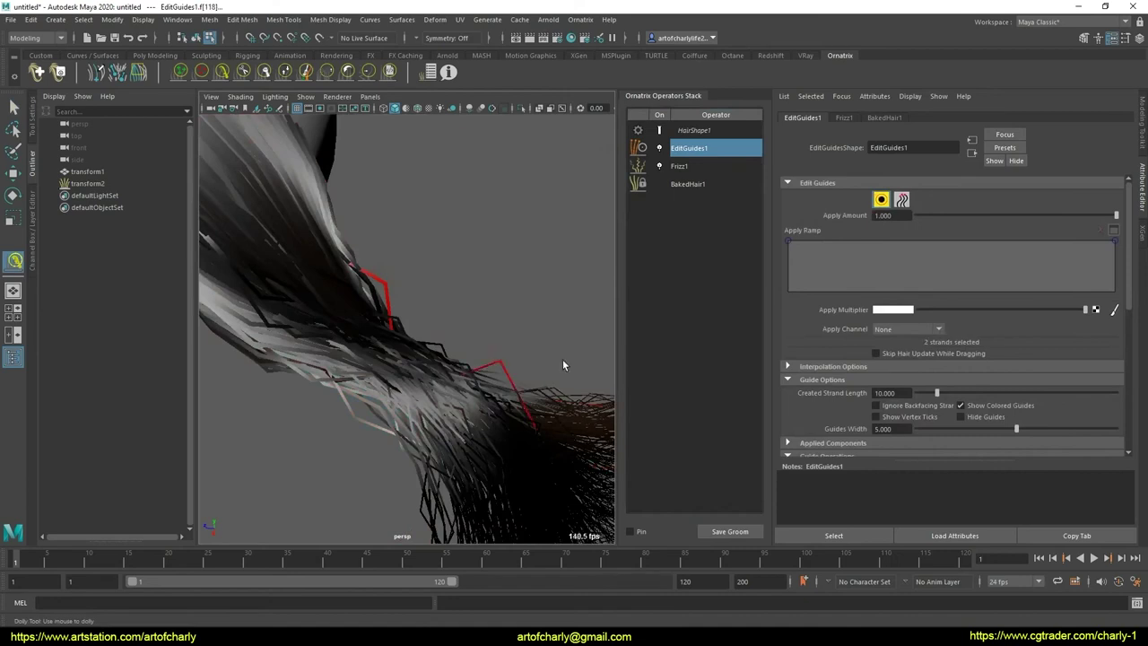
- Comb the selected red guides into a swept shape with the Comb Brush
{"action": "left_click", "coordinate": [34, 126]}
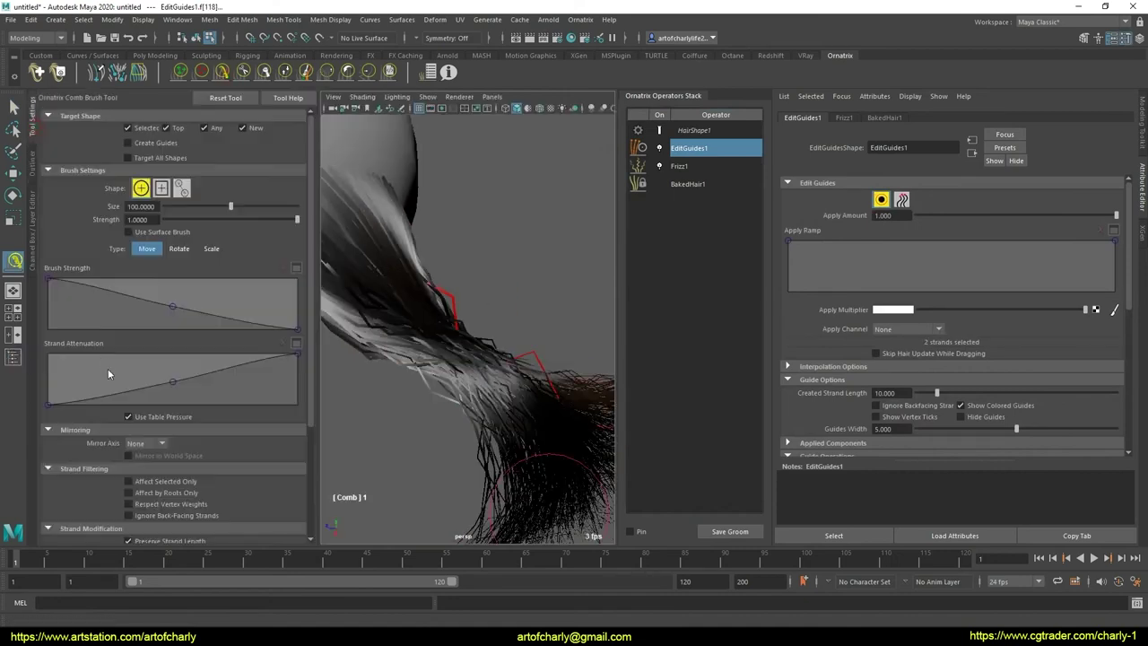
{"action": "scroll", "coordinate": [154, 430], "scroll_direction": "down", "scroll_amount": 3}
{"action": "scroll", "coordinate": [460, 343], "scroll_direction": "down", "scroll_amount": 5}
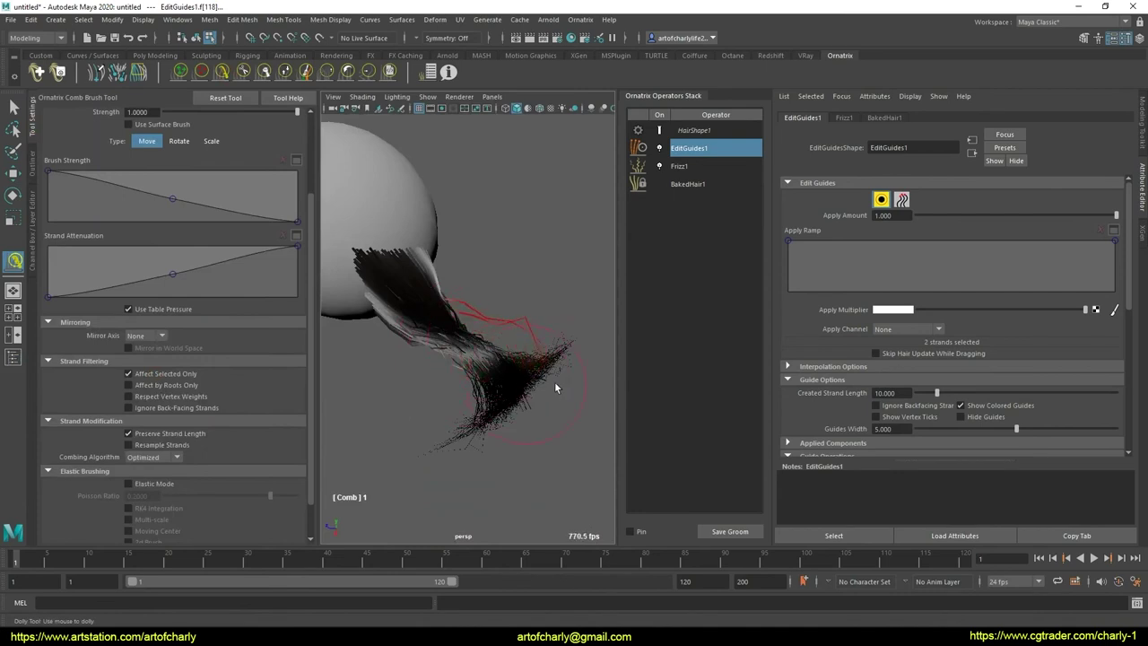
{"action": "left_click_drag", "start_coordinate": [555, 383], "coordinate": [499, 351]}
{"action": "scroll", "coordinate": [499, 346], "scroll_direction": "up", "scroll_amount": 5}
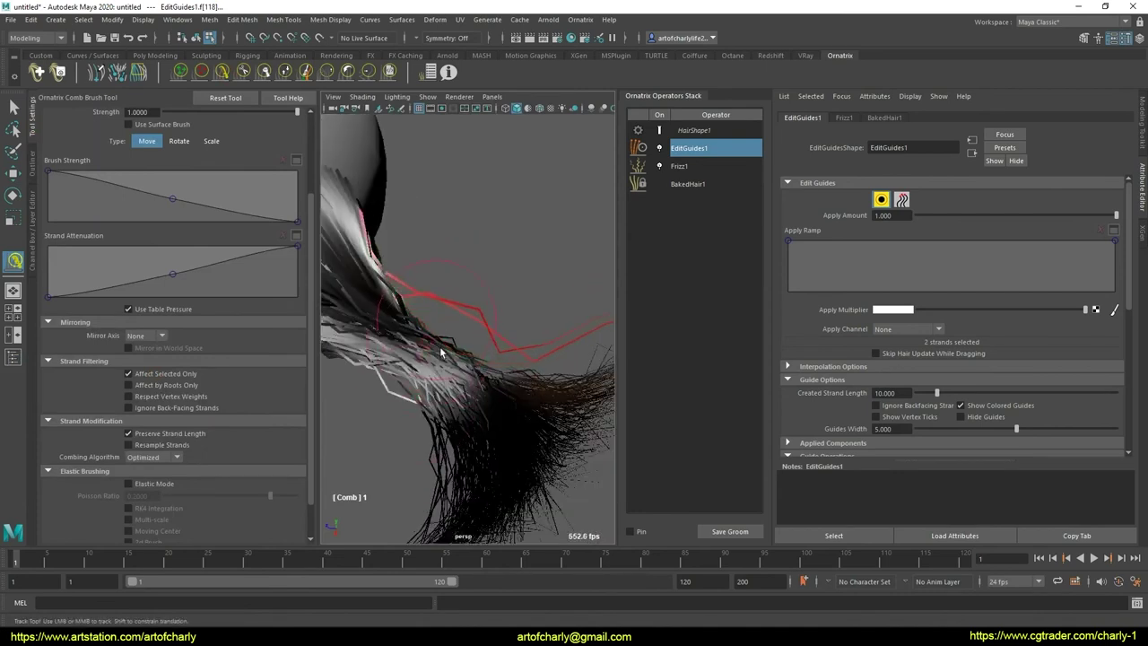
{"action": "scroll", "coordinate": [419, 330], "scroll_direction": "down", "scroll_amount": 5}
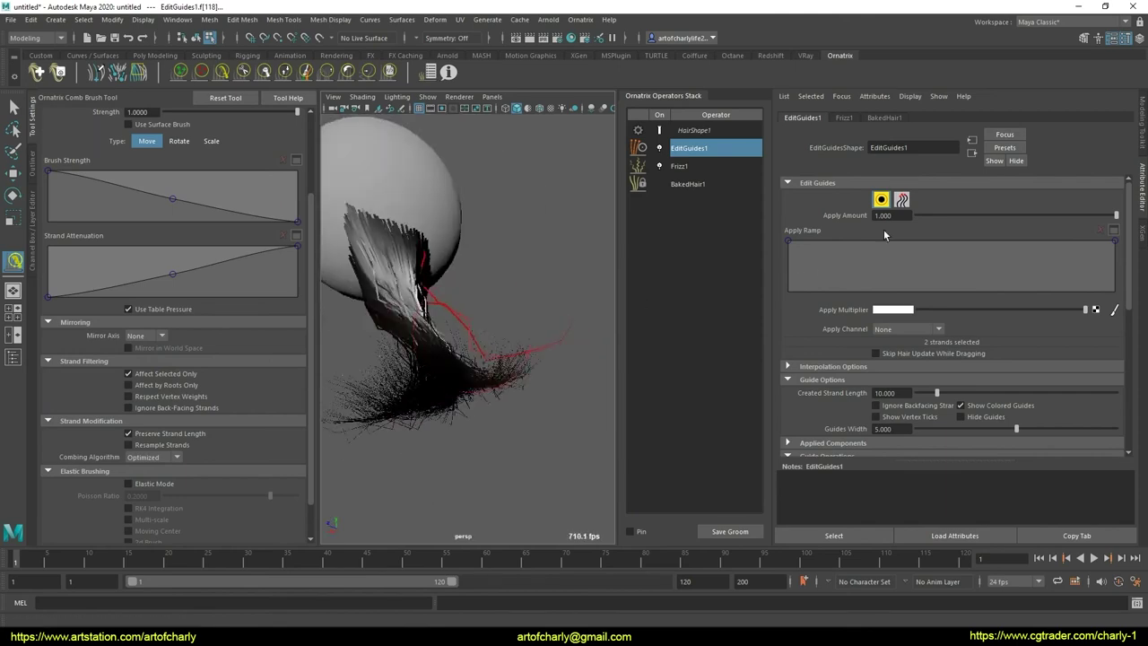
{"action": "scroll", "coordinate": [875, 296], "scroll_direction": "down", "scroll_amount": 3}
{"action": "scroll", "coordinate": [834, 348], "scroll_direction": "down", "scroll_amount": 2}
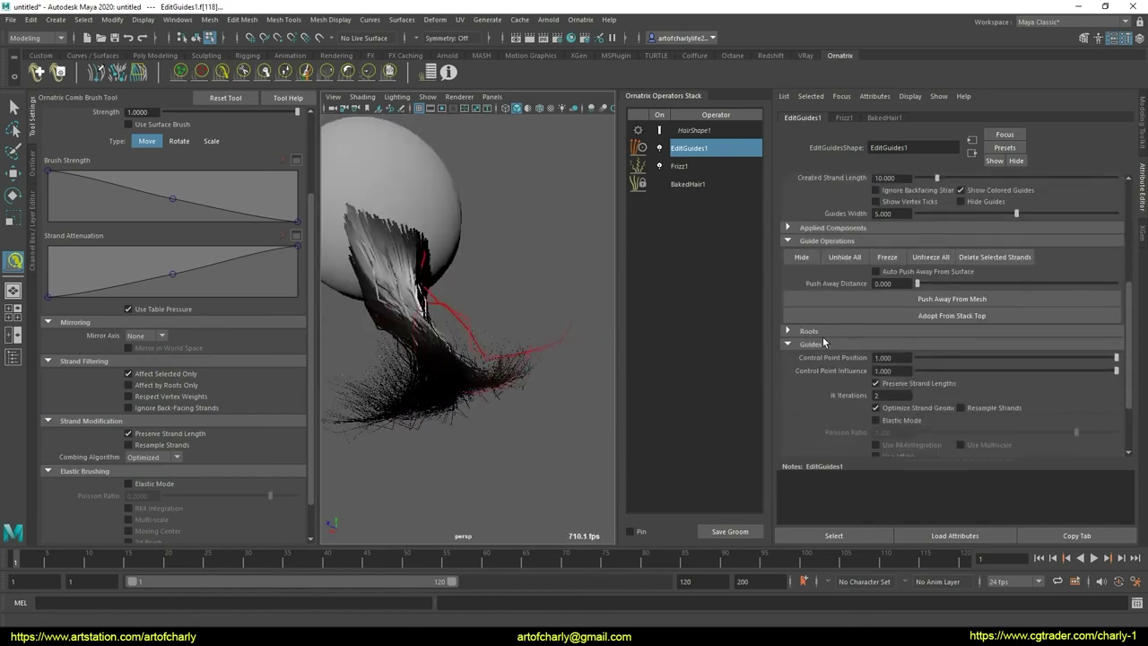
{"action": "scroll", "coordinate": [823, 341], "scroll_direction": "down", "scroll_amount": 2}
{"action": "scroll", "coordinate": [816, 357], "scroll_direction": "down", "scroll_amount": 2}
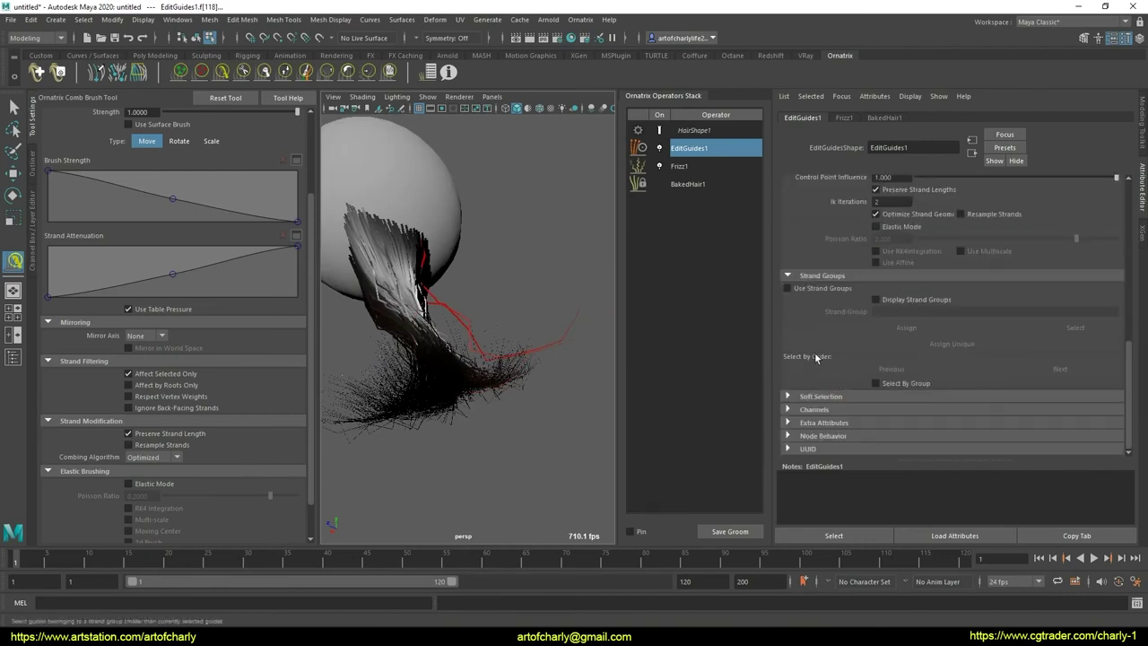
- Enable Use Strand Groups, comb the grouped guides, and switch to the Select Hair tool
{"action": "left_click", "coordinate": [789, 288]}
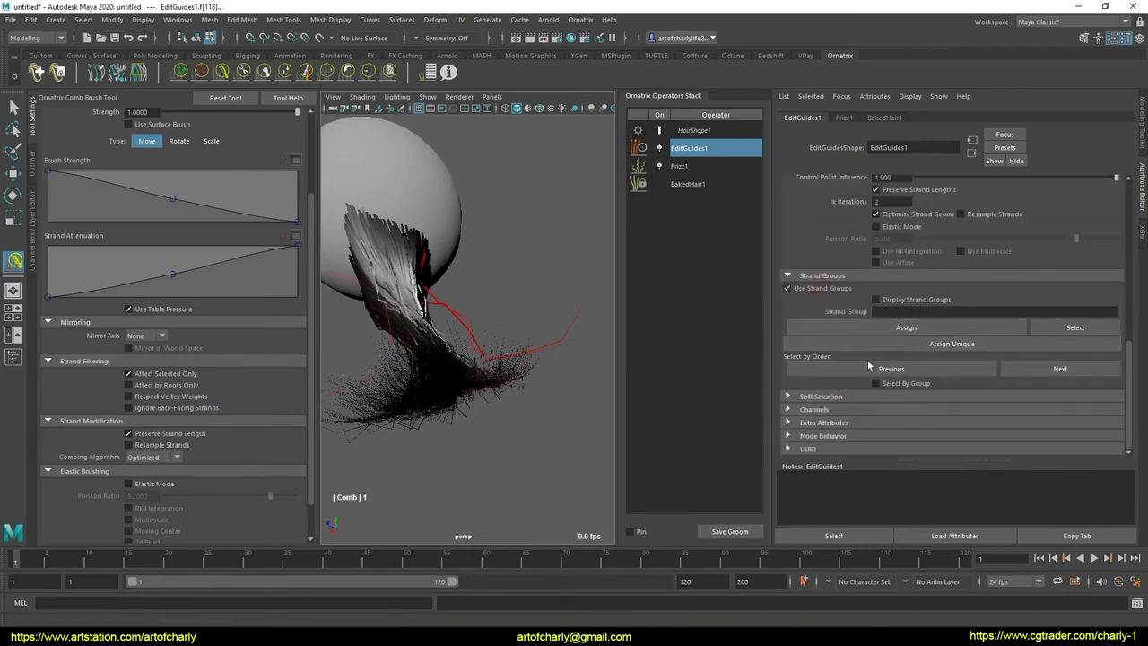
{"action": "left_click", "coordinate": [894, 388]}
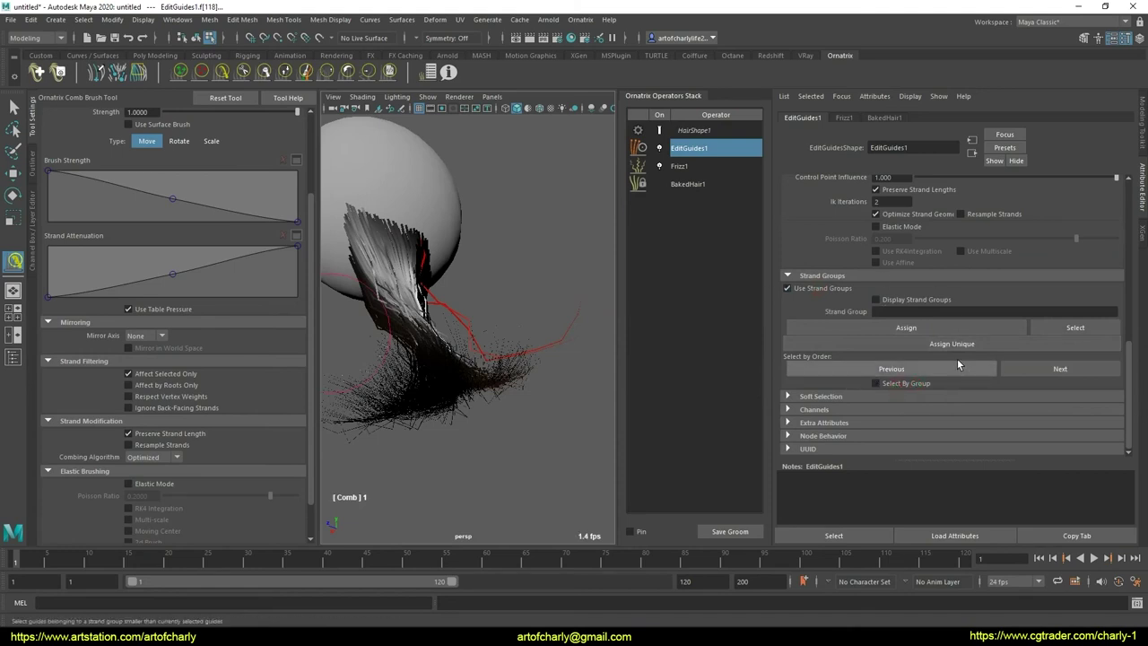
{"action": "mouse_move", "coordinate": [578, 370]}
{"action": "left_mouse_down"}
{"action": "mouse_move", "coordinate": [501, 392]}
{"action": "mouse_move", "coordinate": [548, 384]}
{"action": "left_mouse_up"}
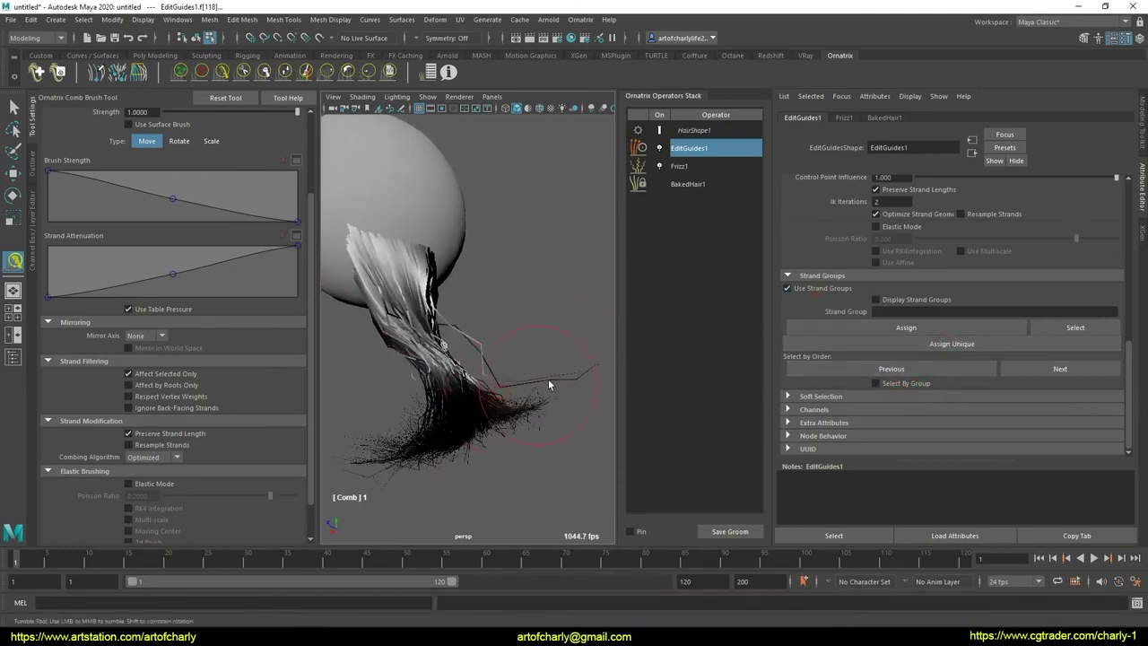
{"action": "scroll", "coordinate": [880, 236], "scroll_direction": "up", "scroll_amount": 5}
{"action": "scroll", "coordinate": [889, 247], "scroll_direction": "up", "scroll_amount": 3}
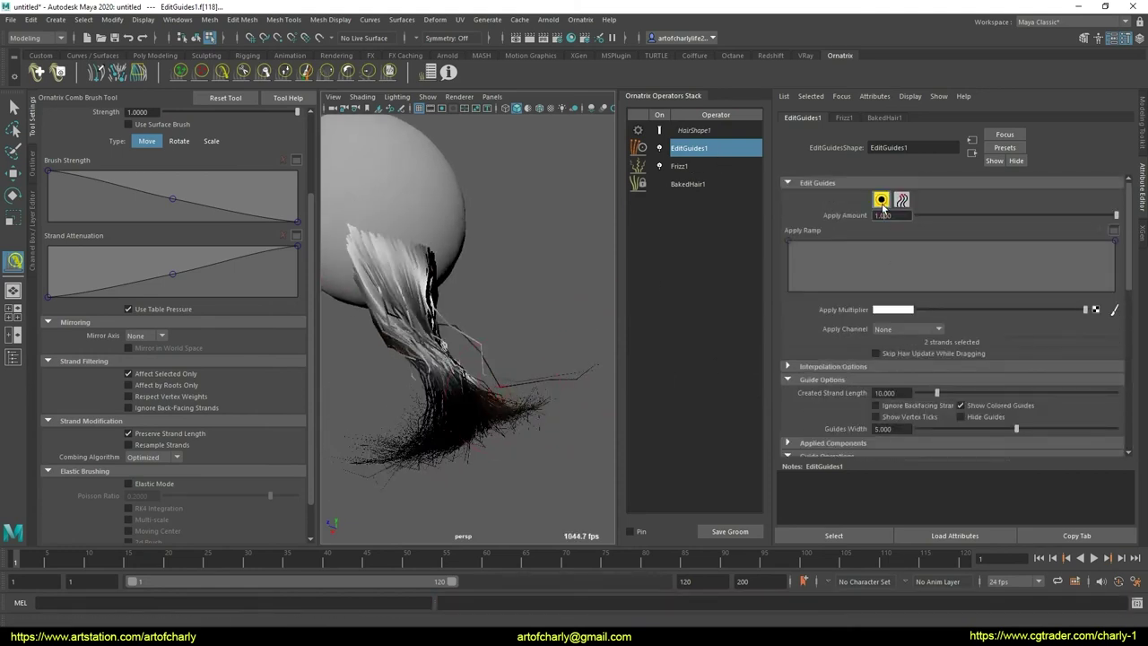
{"action": "left_click", "coordinate": [882, 200]}
{"action": "mouse_move", "coordinate": [509, 381]}
{"action": "left_mouse_down", "text": "alt"}
{"action": "mouse_move", "coordinate": [544, 374]}
{"action": "mouse_move", "coordinate": [503, 358]}
{"action": "left_mouse_up", "text": "alt"}
{"action": "left_click", "coordinate": [679, 165]}
{"action": "left_click", "coordinate": [689, 148]}
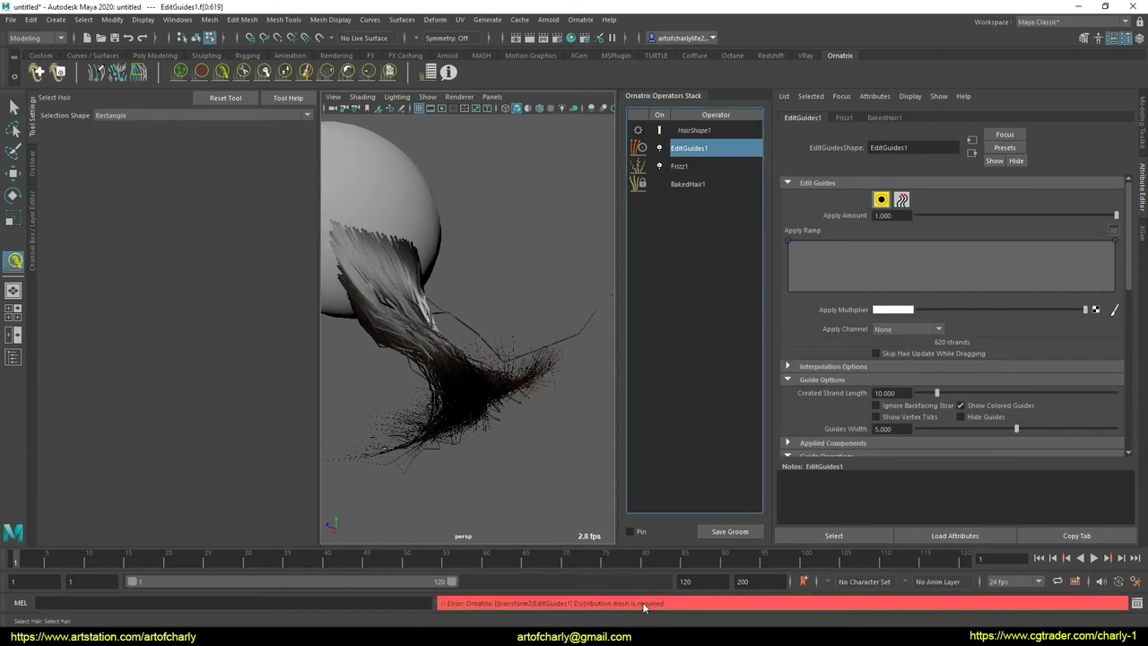
- Set the sphere as BakedHair1's distribution mesh and attach the hair roots to it
{"action": "mouse_move", "coordinate": [502, 376]}
{"action": "left_mouse_down", "text": "alt"}
{"action": "mouse_move", "coordinate": [481, 390]}
{"action": "mouse_move", "coordinate": [648, 218]}
{"action": "left_mouse_up", "text": "alt"}
{"action": "left_click", "coordinate": [695, 185]}
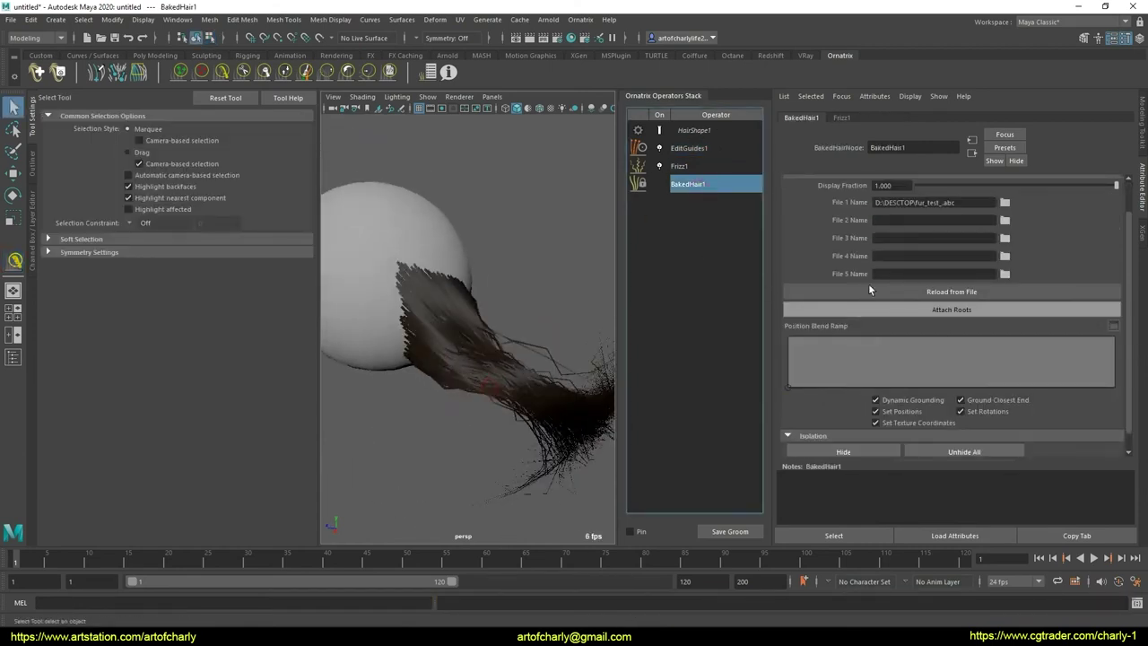
{"action": "scroll", "coordinate": [890, 308], "scroll_direction": "up", "scroll_amount": 2}
{"action": "left_click", "coordinate": [941, 207]}
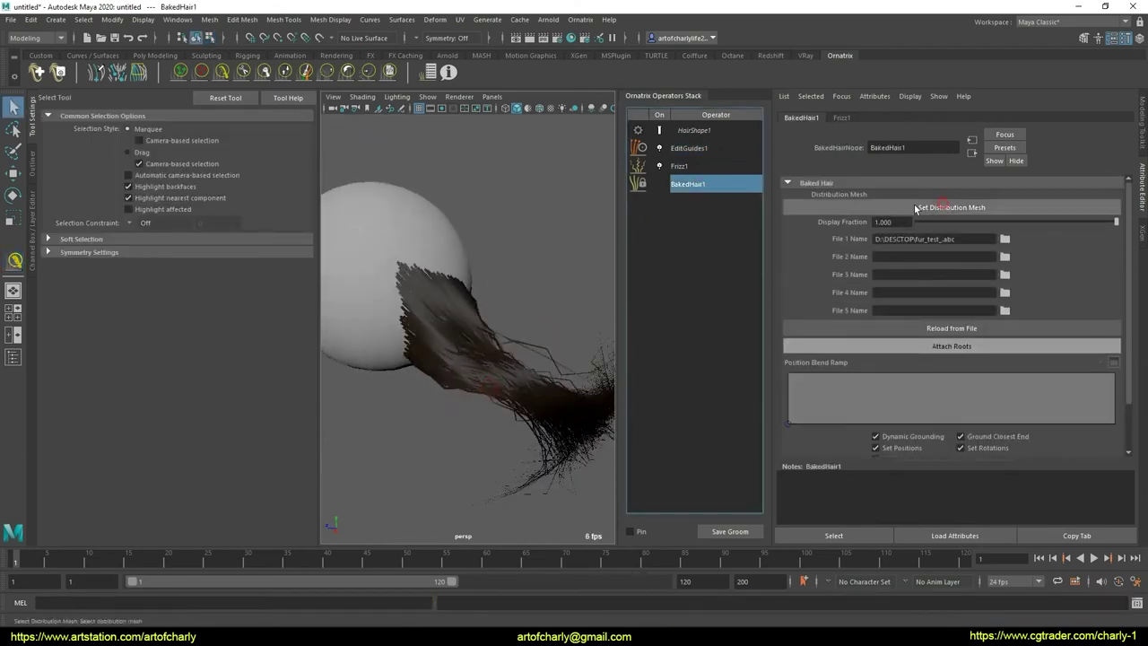
{"action": "left_click", "coordinate": [384, 209]}
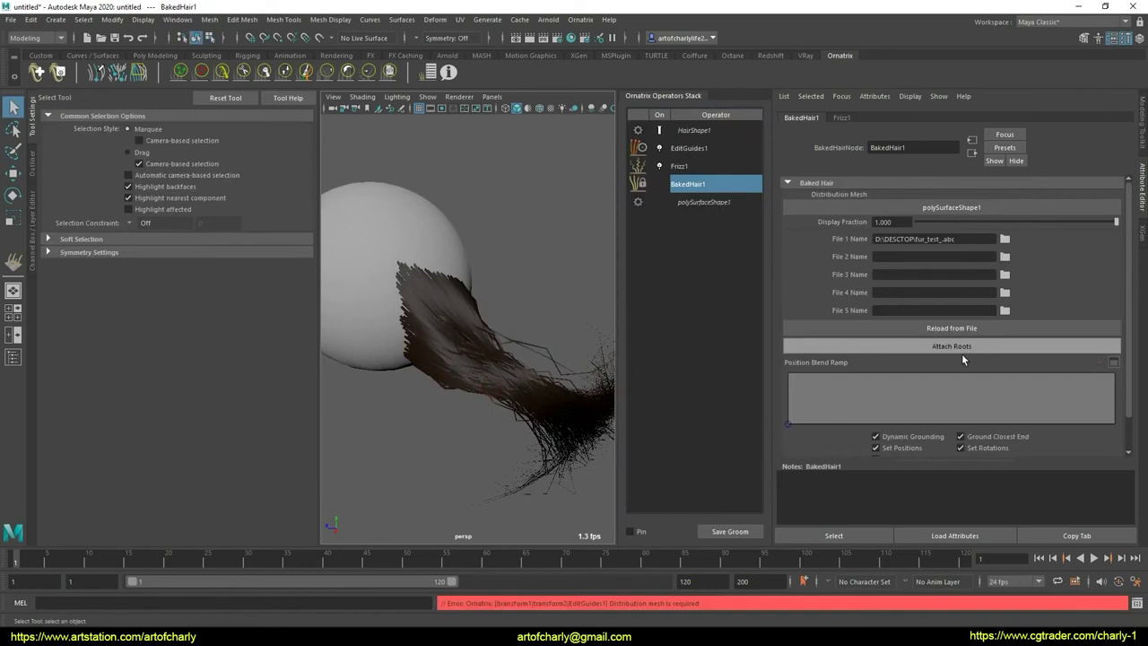
{"action": "left_click", "coordinate": [965, 348]}
- Review the Frizz1, EditGuides1 and BakedHair1 operator settings in the stack
{"action": "left_click", "coordinate": [709, 167]}
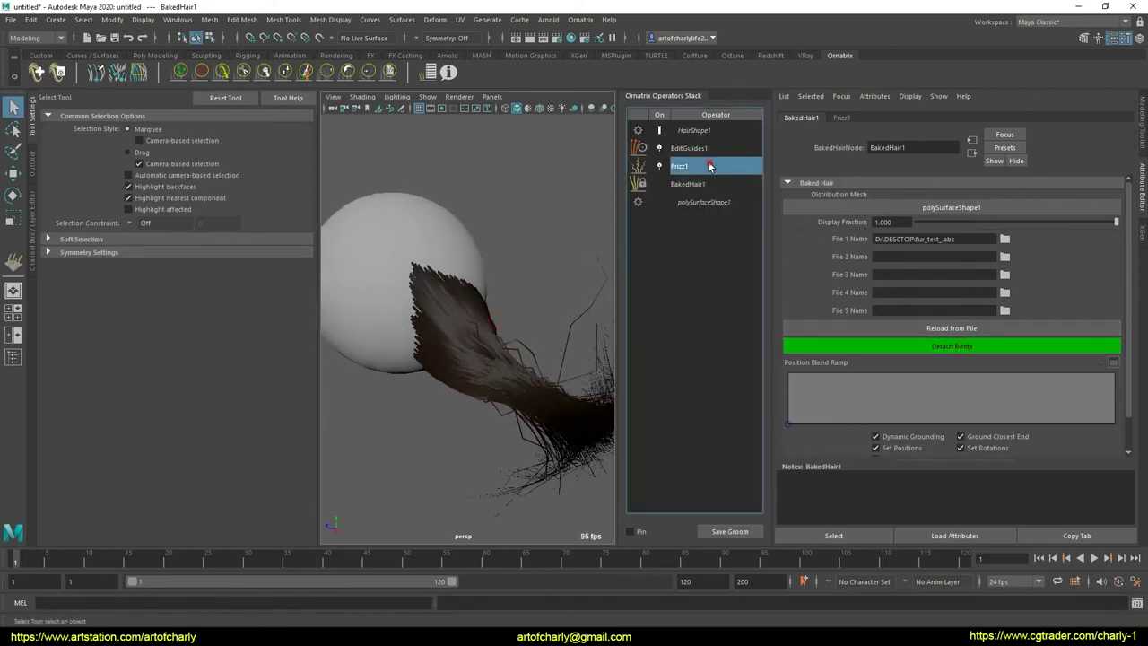
{"action": "left_click", "coordinate": [704, 148]}
{"action": "left_click", "coordinate": [882, 199]}
{"action": "mouse_move", "coordinate": [512, 346]}
{"action": "left_mouse_down", "text": "alt"}
{"action": "mouse_move", "coordinate": [495, 341]}
{"action": "mouse_move", "coordinate": [525, 339]}
{"action": "left_mouse_up", "text": "alt"}
{"action": "left_click", "coordinate": [705, 183]}
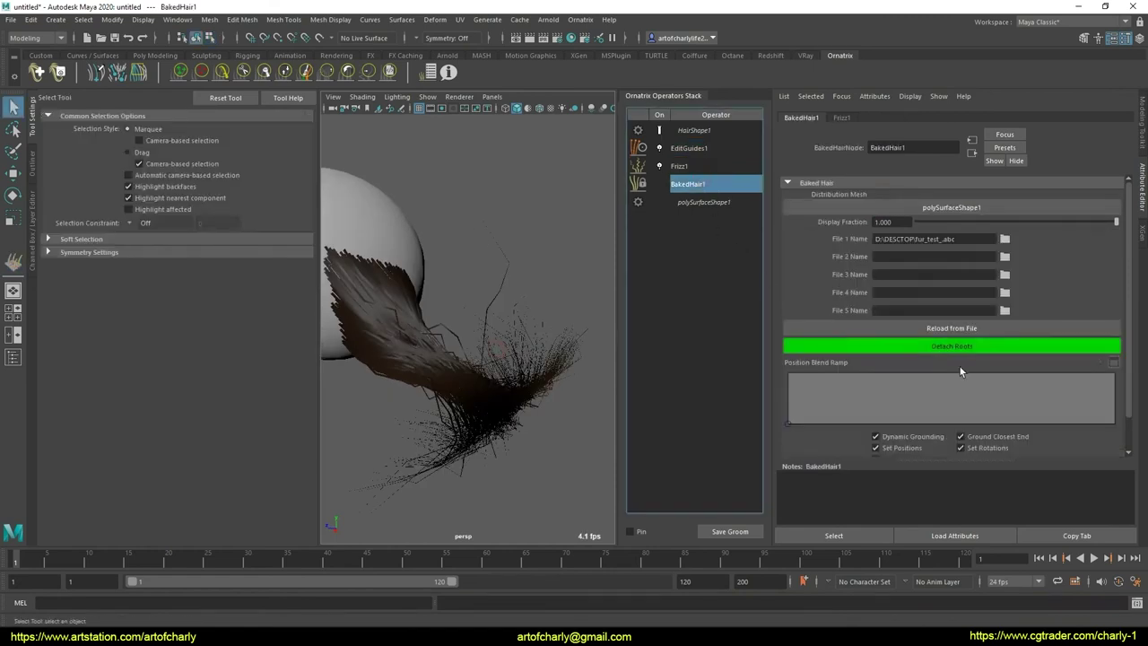
{"action": "left_click", "coordinate": [995, 347]}
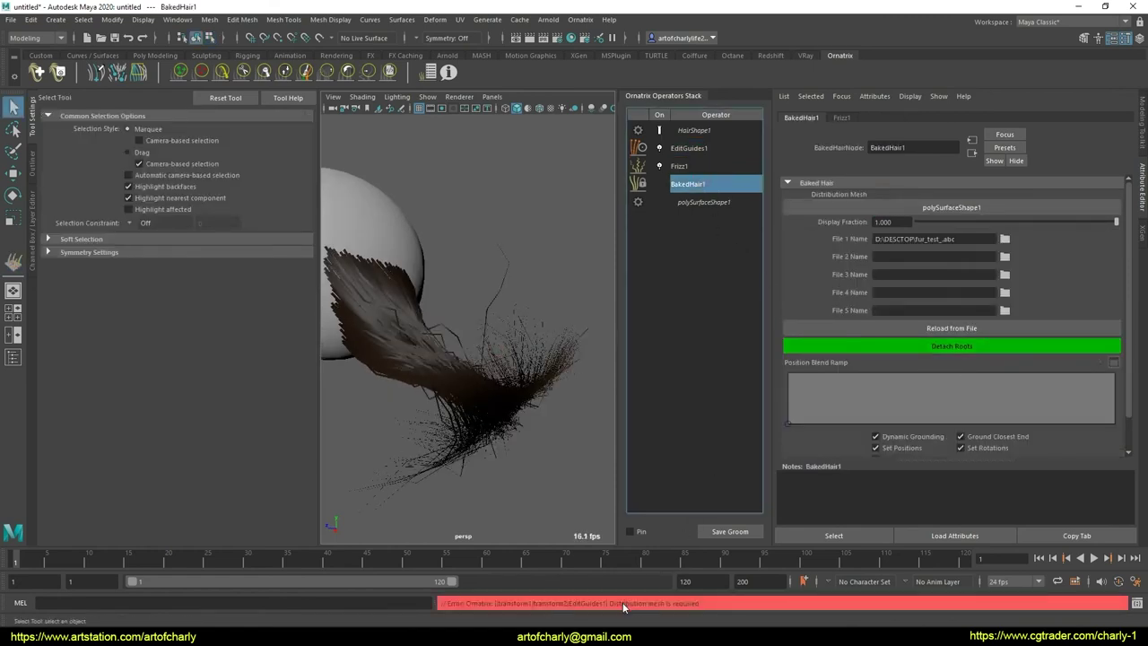
{"action": "left_click_drag", "start_coordinate": [447, 423], "coordinate": [491, 337], "text": "alt"}
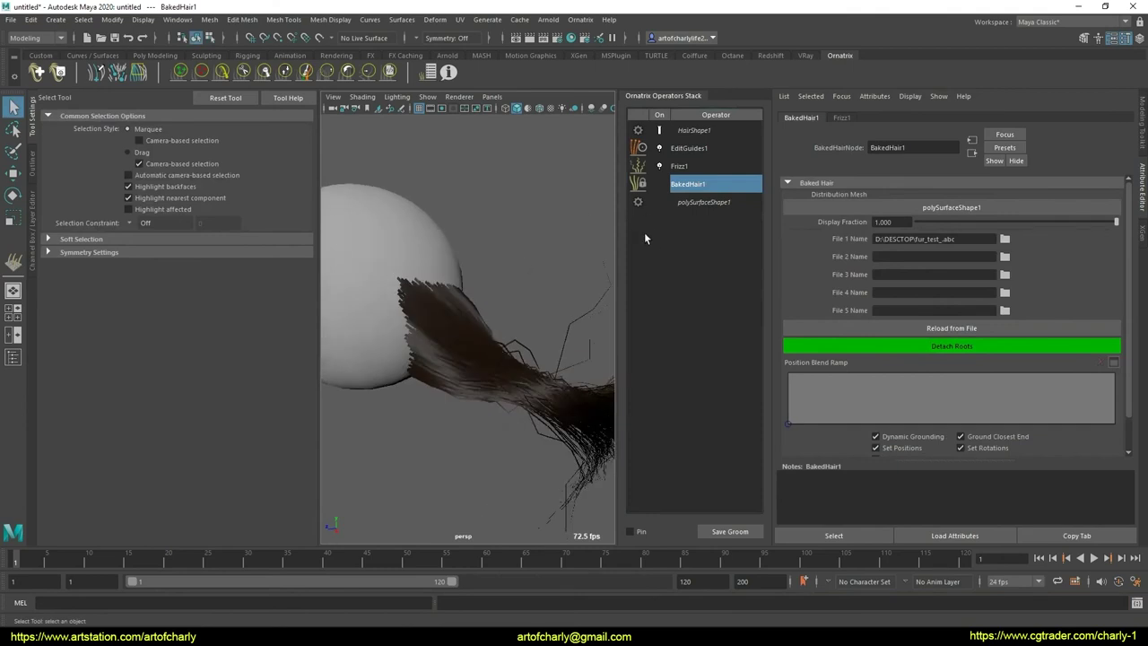
{"action": "left_click", "coordinate": [709, 168]}
- Delete the EditGuides1 and Frizz1 operators, then the HairShape1 node with its hair
{"action": "left_click", "coordinate": [707, 148]}
{"action": "right_click", "coordinate": [707, 143]}
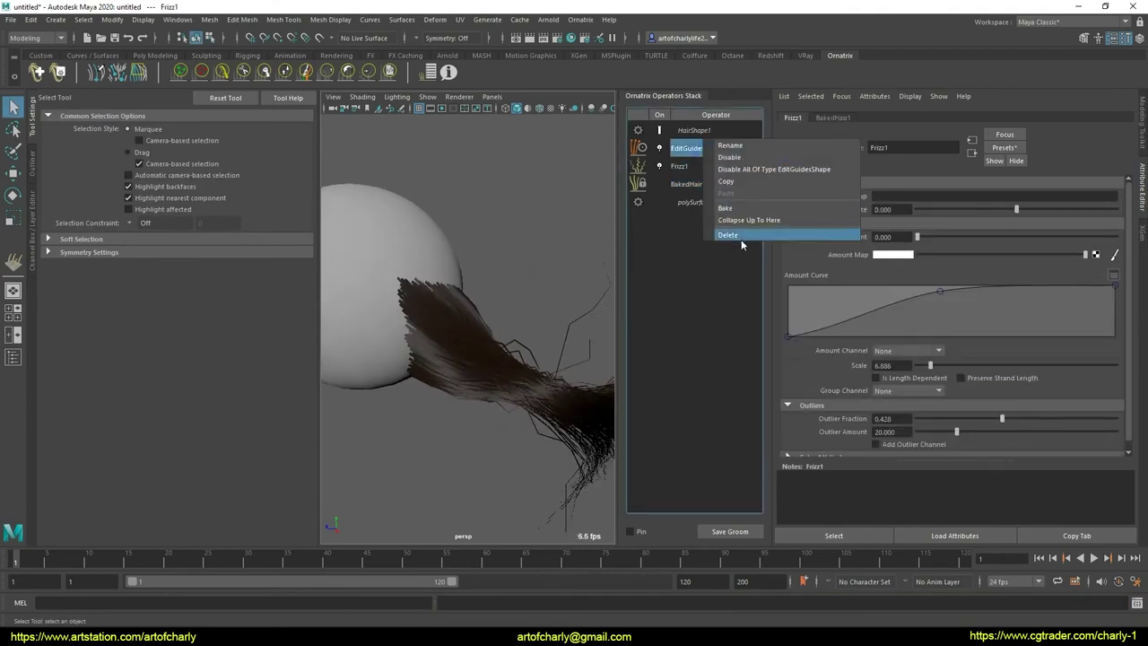
{"action": "left_click", "coordinate": [731, 235]}
{"action": "right_click", "coordinate": [708, 141]}
{"action": "left_click", "coordinate": [745, 235]}
{"action": "left_click", "coordinate": [701, 148]}
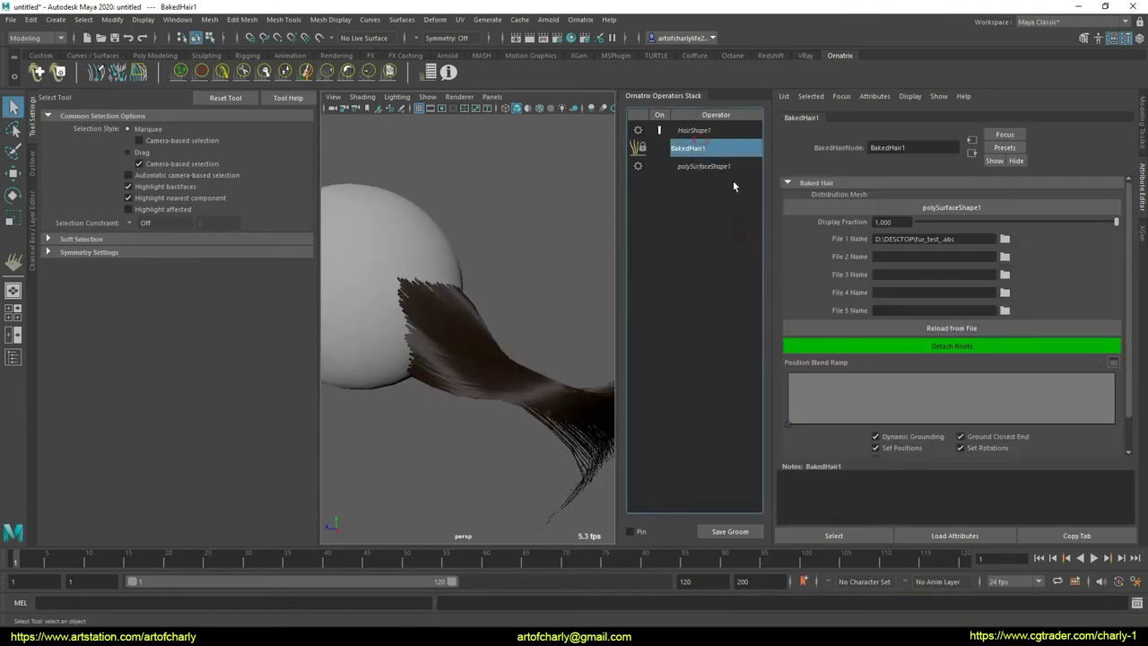
{"action": "left_click", "coordinate": [720, 130]}
{"action": "right_click", "coordinate": [728, 131]}
{"action": "left_click", "coordinate": [746, 138]}
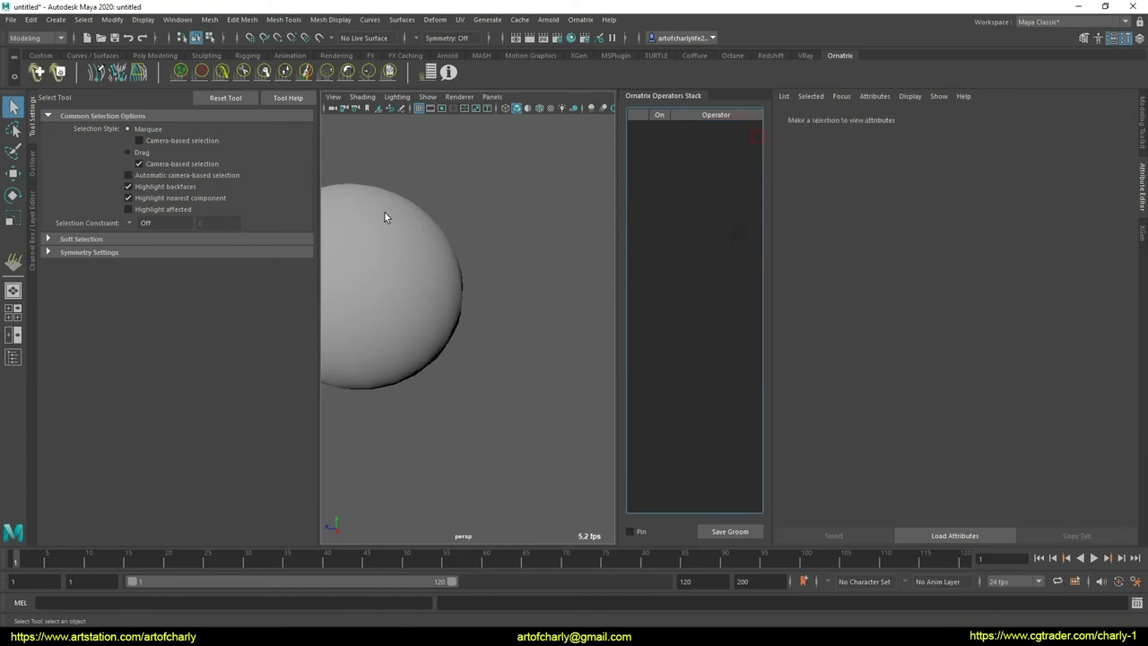
- Import fur_test_abc, set Display Fraction to 1.000, and attach its roots to the sphere
{"action": "left_click", "coordinate": [10, 20]}
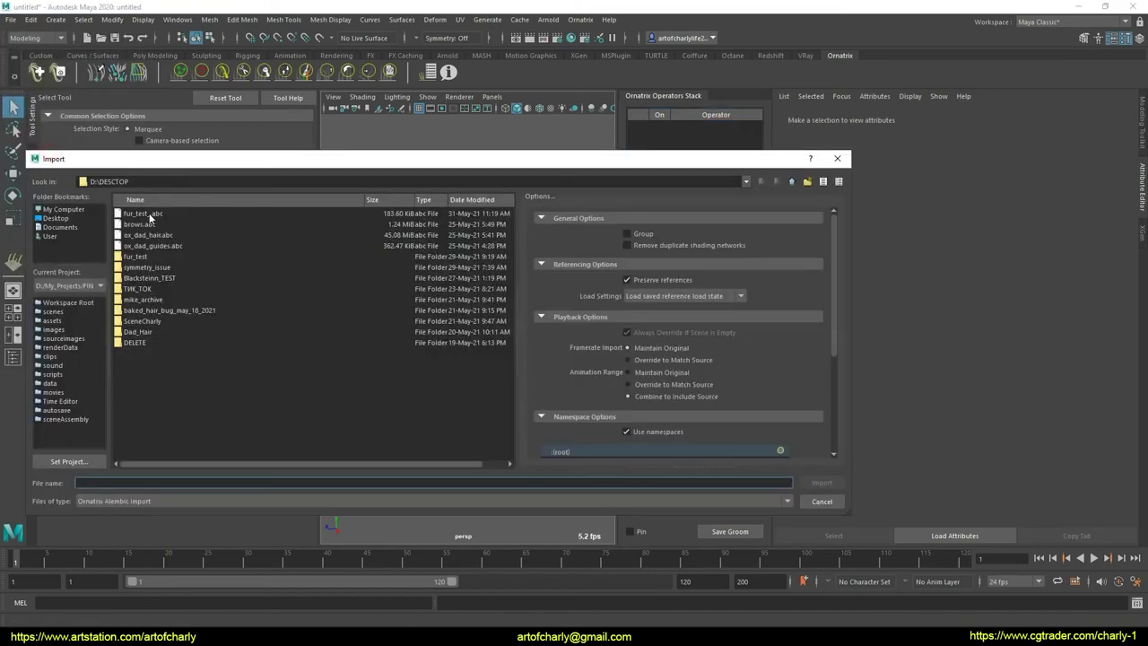
{"action": "double_click", "coordinate": [143, 214]}
{"action": "left_click", "coordinate": [708, 149]}
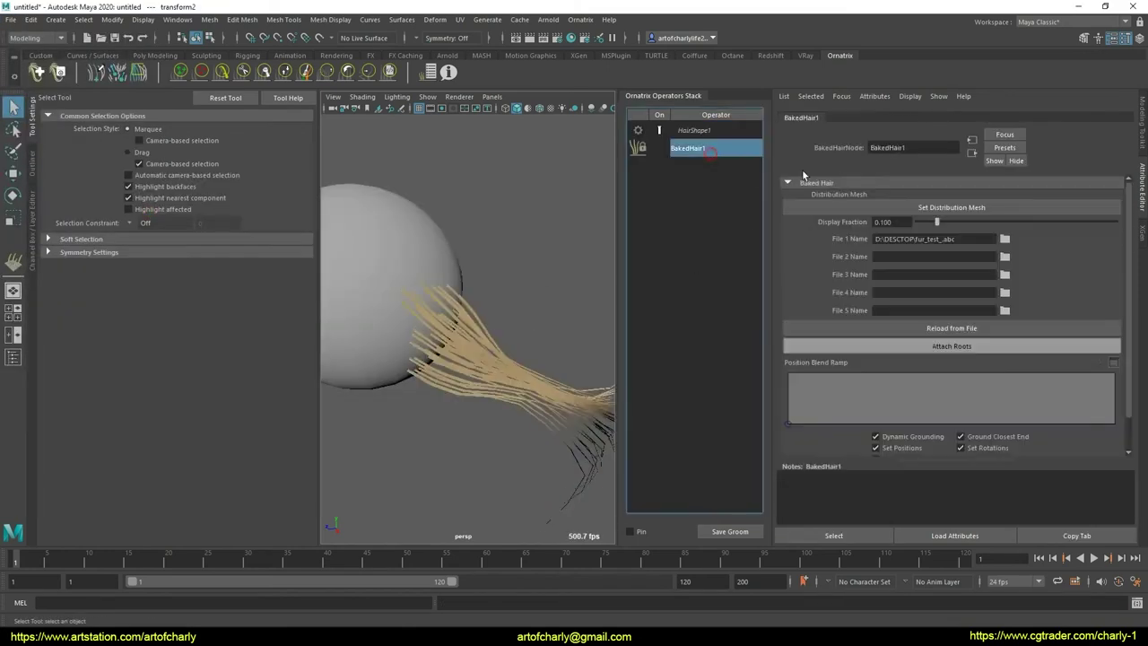
{"action": "left_click_drag", "start_coordinate": [1048, 227], "coordinate": [1121, 223]}
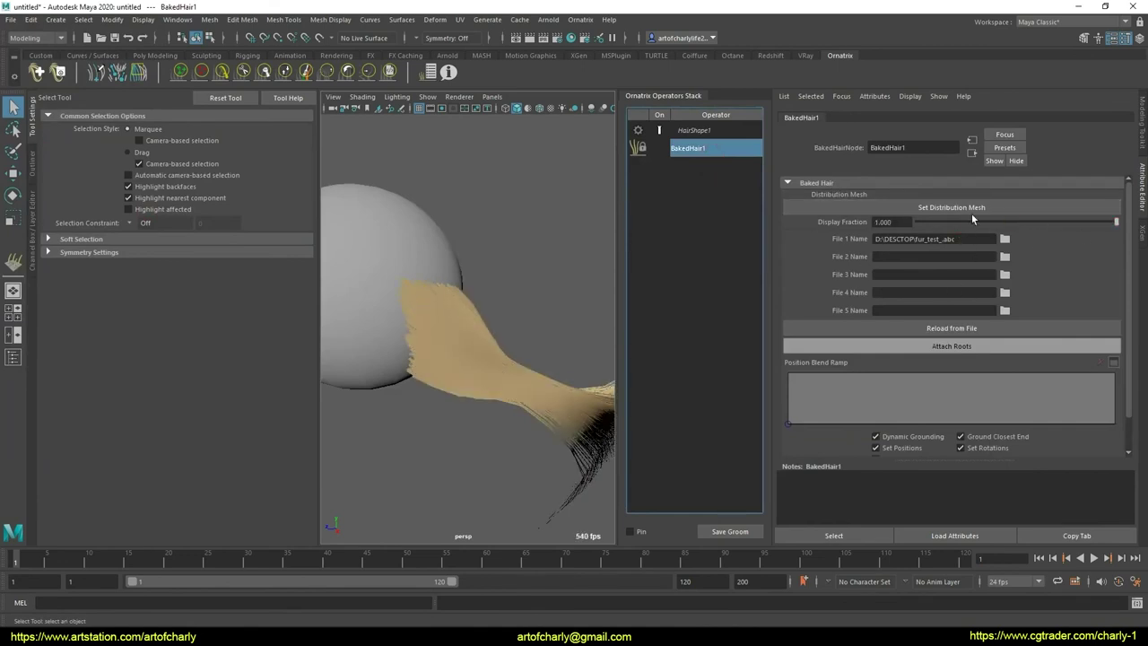
{"action": "left_click", "coordinate": [973, 219]}
{"action": "left_click", "coordinate": [445, 231]}
{"action": "left_click", "coordinate": [950, 346]}
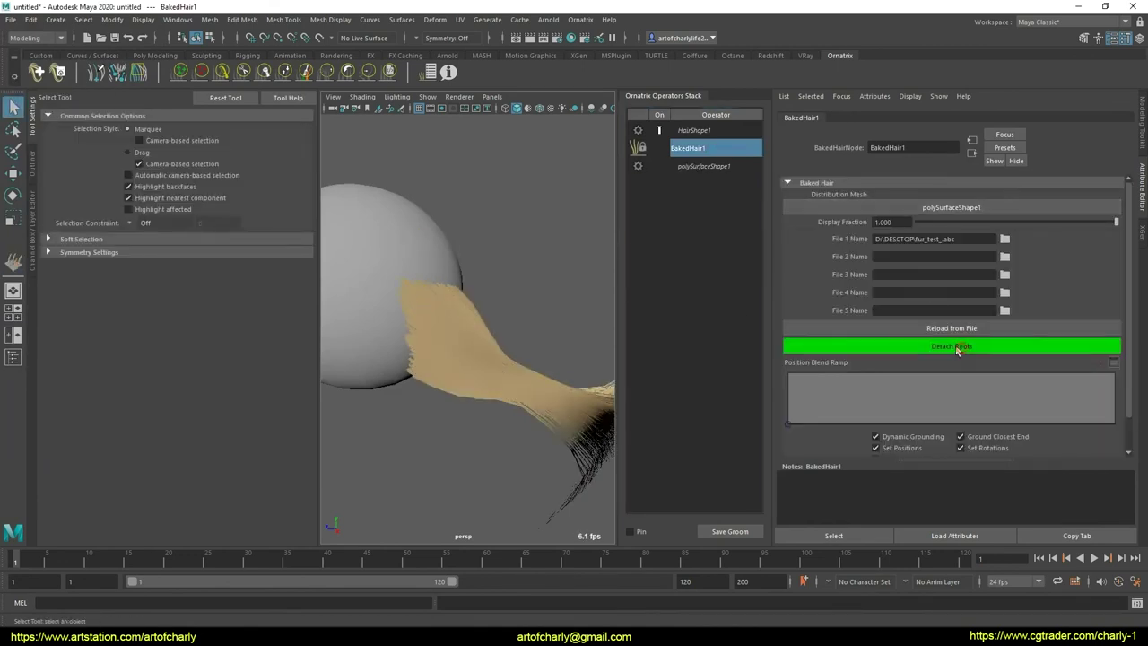
- Add an Edit Guides operator and select a bundle of guide strands
{"action": "left_click", "coordinate": [576, 20]}
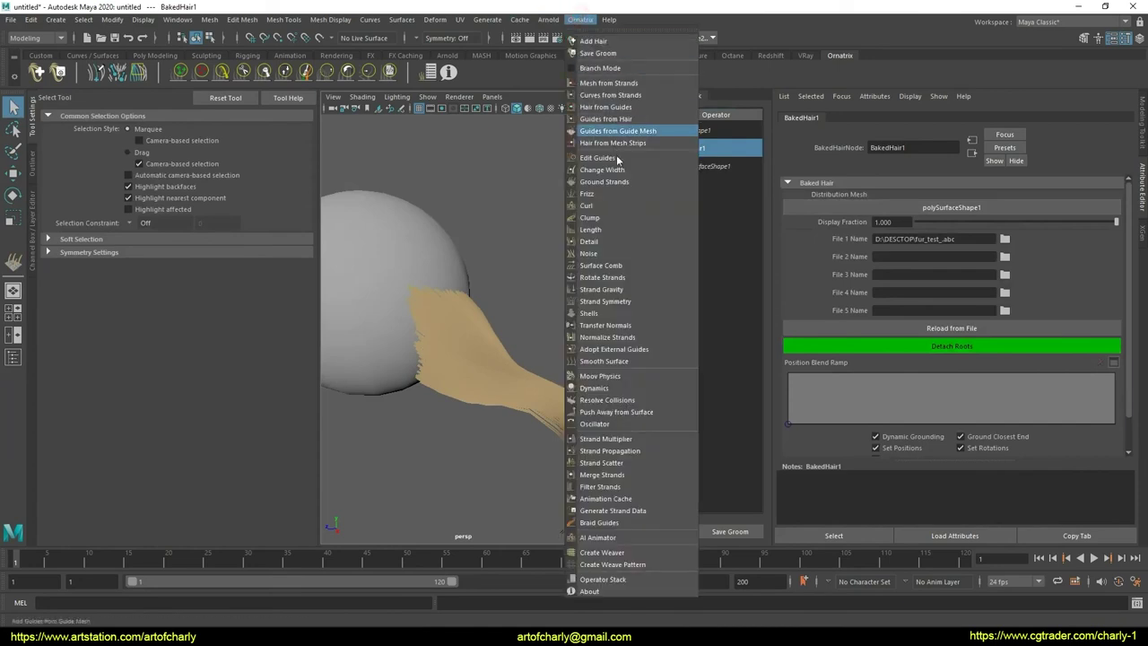
{"action": "left_click", "coordinate": [627, 162]}
{"action": "left_click", "coordinate": [881, 199]}
{"action": "mouse_move", "coordinate": [422, 269]}
{"action": "left_mouse_down"}
{"action": "mouse_move", "coordinate": [512, 354]}
{"action": "mouse_move", "coordinate": [476, 385]}
{"action": "mouse_move", "coordinate": [536, 384]}
{"action": "mouse_move", "coordinate": [475, 327]}
{"action": "left_mouse_up"}
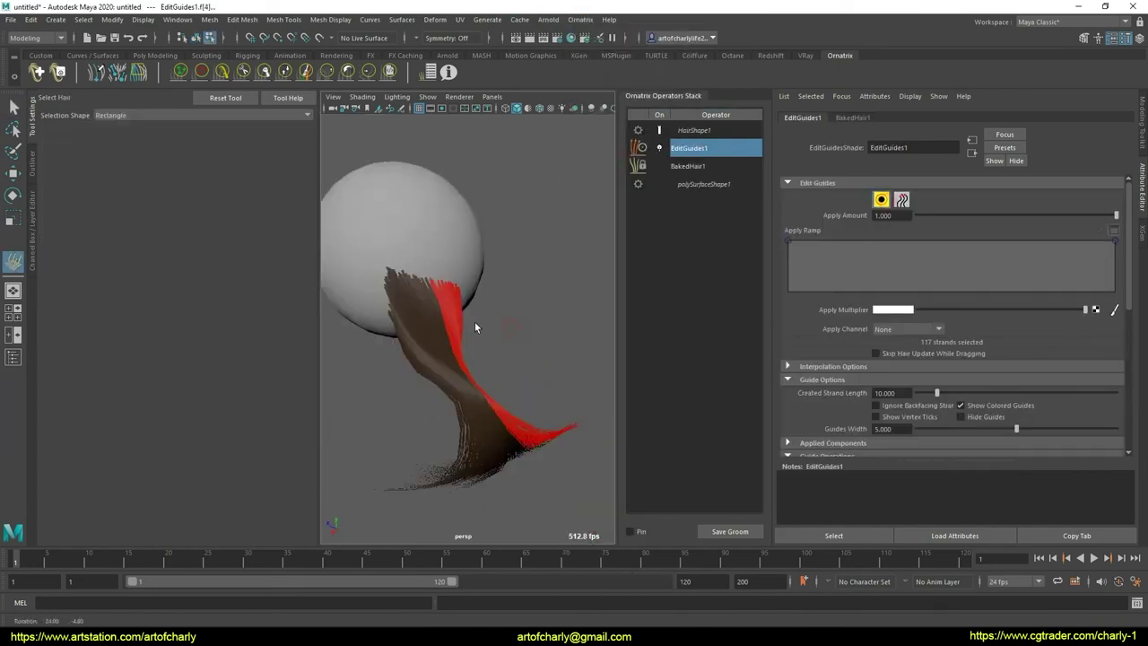
- Comb the selected red guides into a curl
{"action": "left_click", "coordinate": [229, 76]}
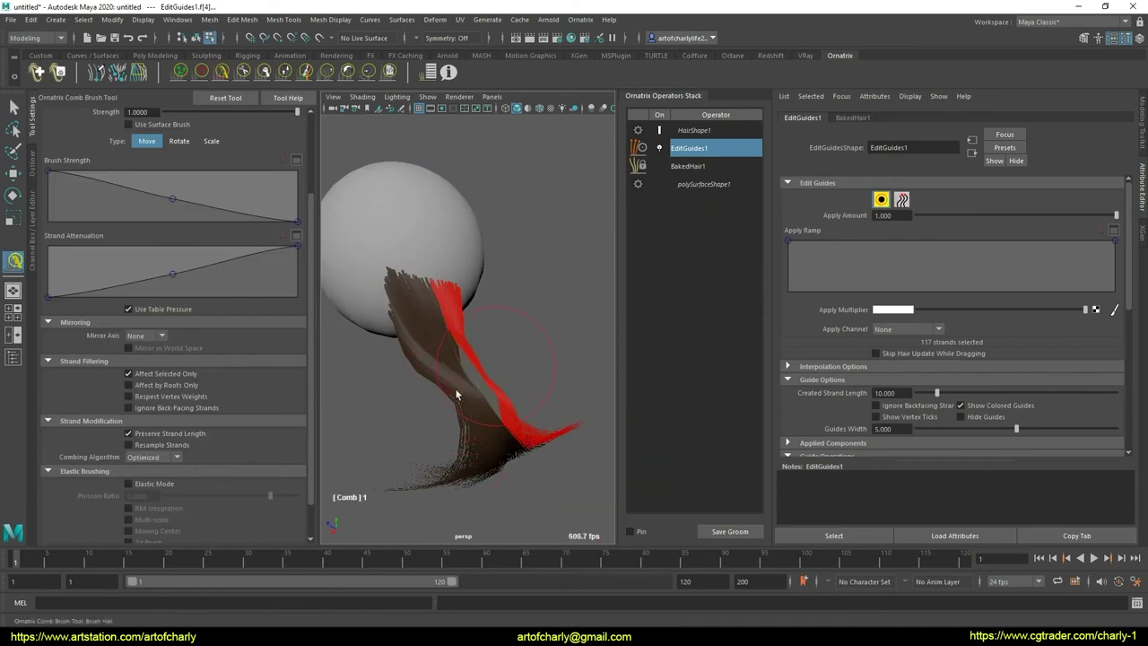
{"action": "mouse_move", "coordinate": [456, 394]}
{"action": "left_mouse_down"}
{"action": "mouse_move", "coordinate": [550, 451]}
{"action": "mouse_move", "coordinate": [584, 294]}
{"action": "mouse_move", "coordinate": [467, 326]}
{"action": "mouse_move", "coordinate": [508, 338]}
{"action": "left_mouse_up"}
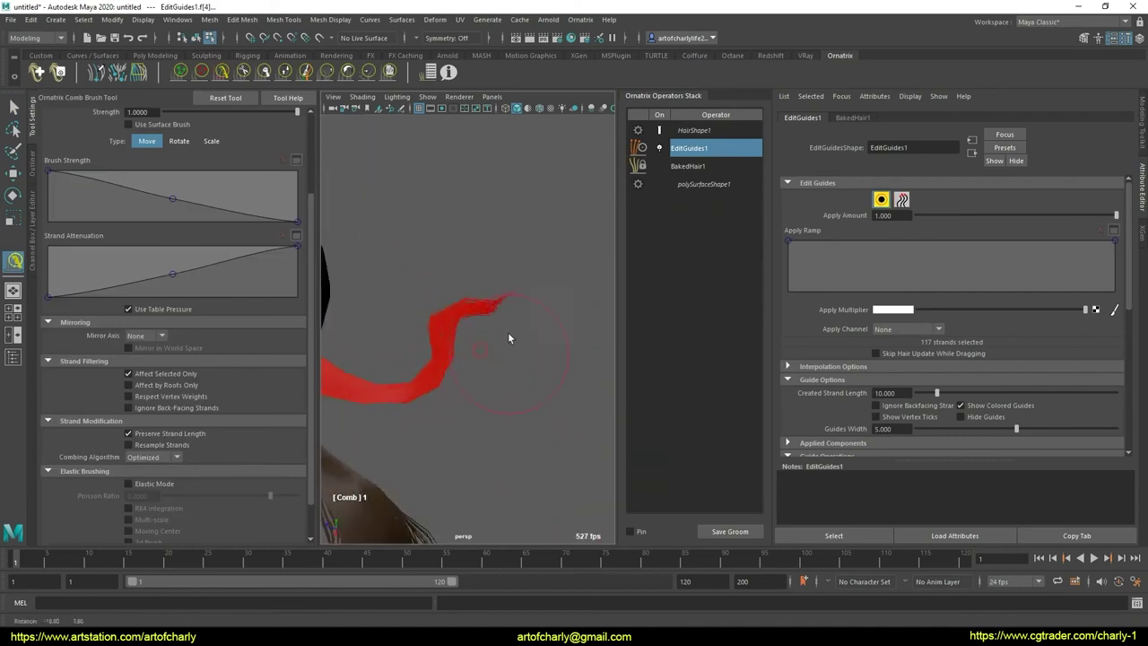
{"action": "middle_click_drag", "start_coordinate": [508, 338], "coordinate": [430, 317], "text": "alt"}
- Enable Use Strand Groups and assign the combed bundle its own unique group
{"action": "scroll", "coordinate": [817, 403], "scroll_direction": "down", "scroll_amount": 5}
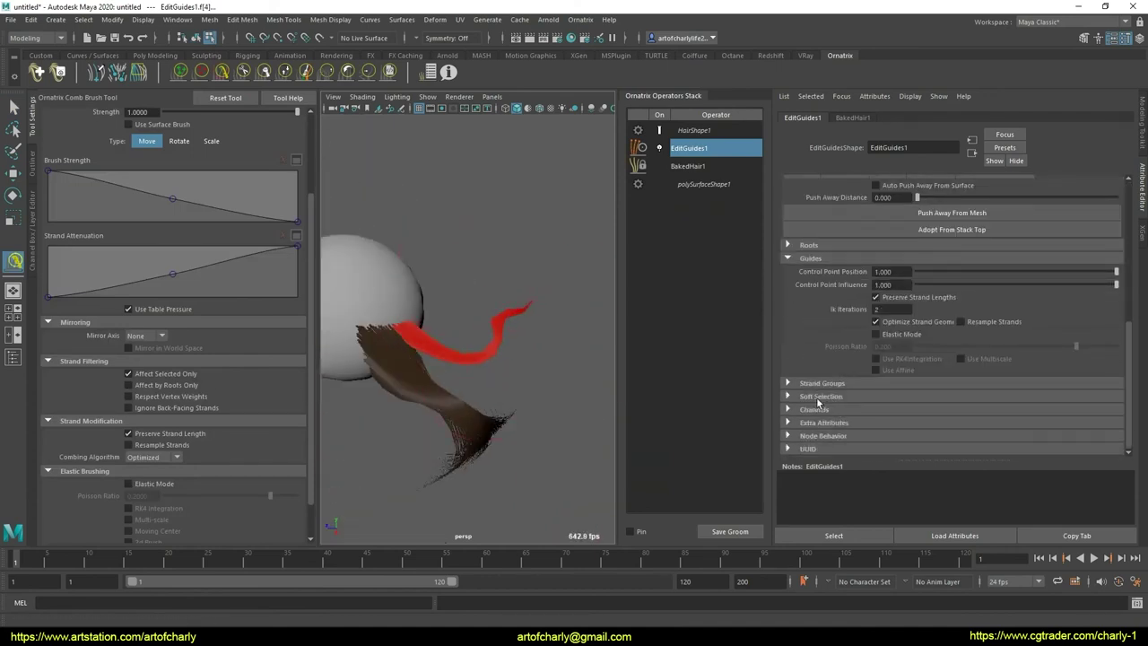
{"action": "left_click", "coordinate": [841, 384]}
{"action": "scroll", "coordinate": [831, 387], "scroll_direction": "down", "scroll_amount": 2}
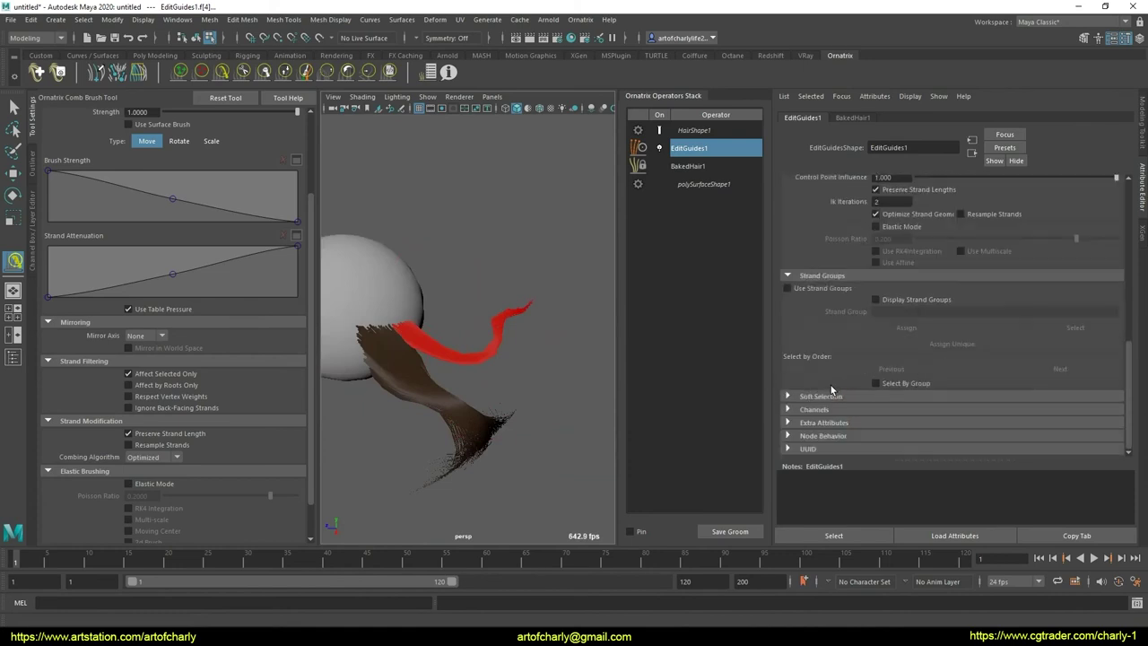
{"action": "left_click", "coordinate": [787, 288]}
{"action": "middle_click_drag", "start_coordinate": [565, 332], "coordinate": [547, 322], "text": "alt"}
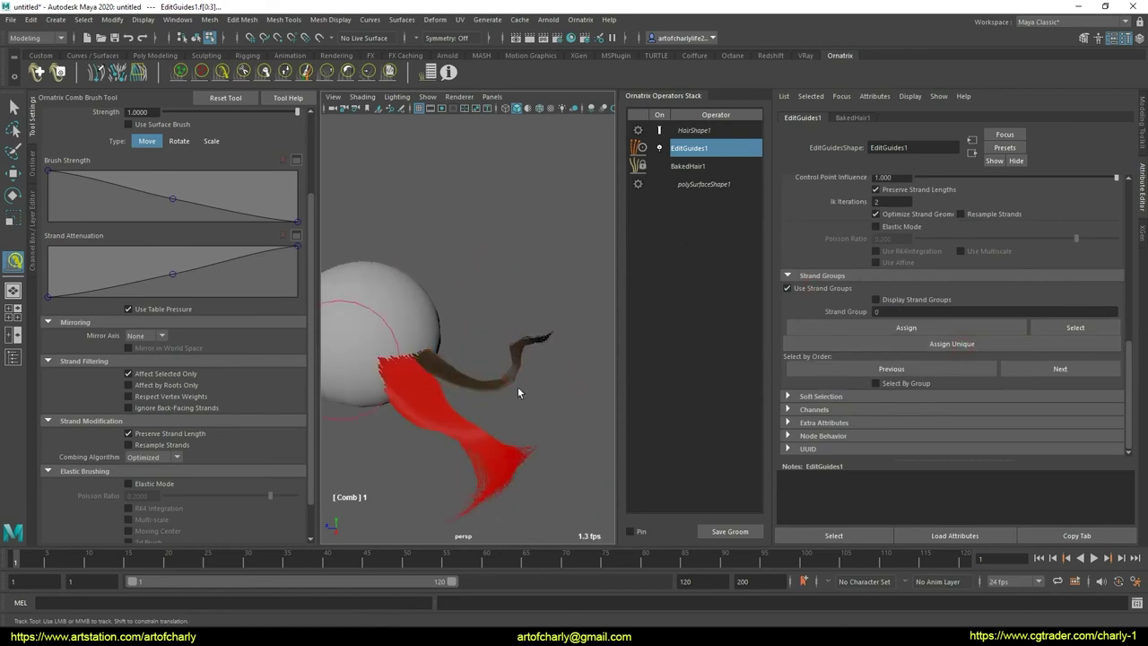
{"action": "left_click", "coordinate": [955, 347]}
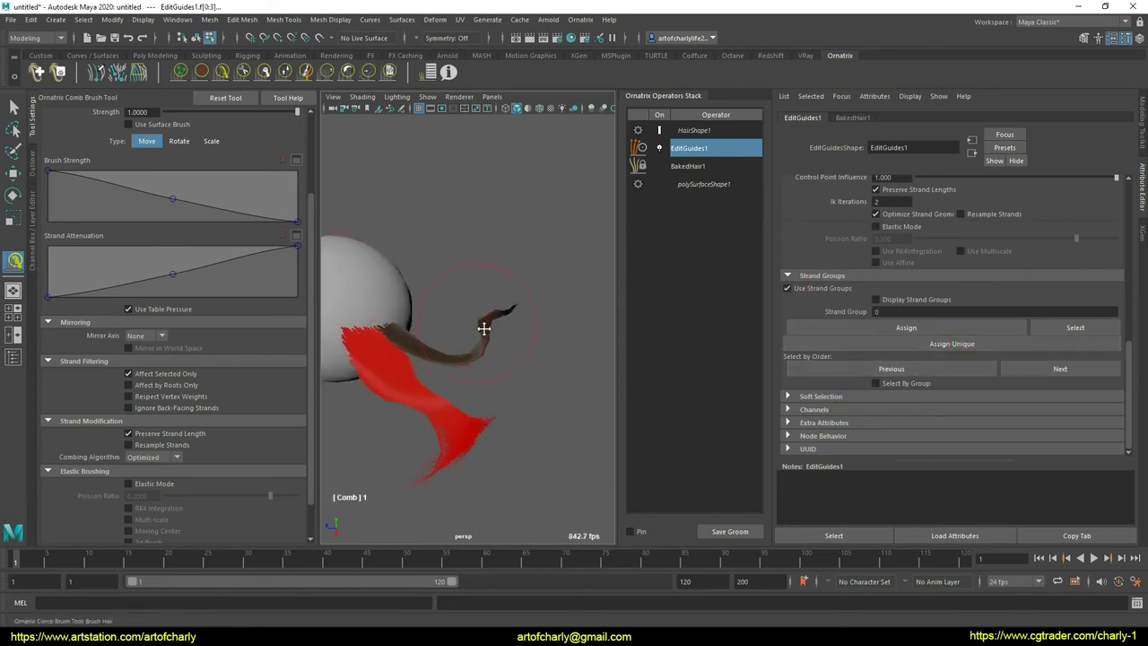
{"action": "left_click_drag", "start_coordinate": [574, 296], "coordinate": [595, 276], "text": "alt"}
- Marquee-select the strands at the curled tip
{"action": "key", "text": "q"}
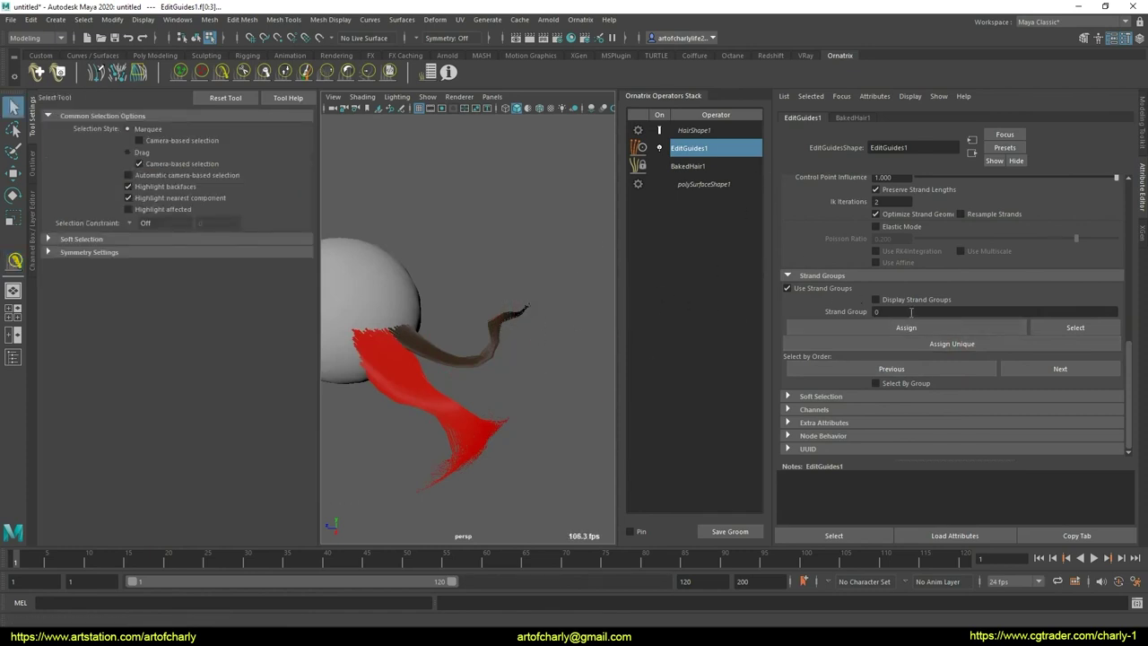
{"action": "scroll", "coordinate": [884, 233], "scroll_direction": "up", "scroll_amount": 5}
{"action": "scroll", "coordinate": [883, 259], "scroll_direction": "up", "scroll_amount": 5}
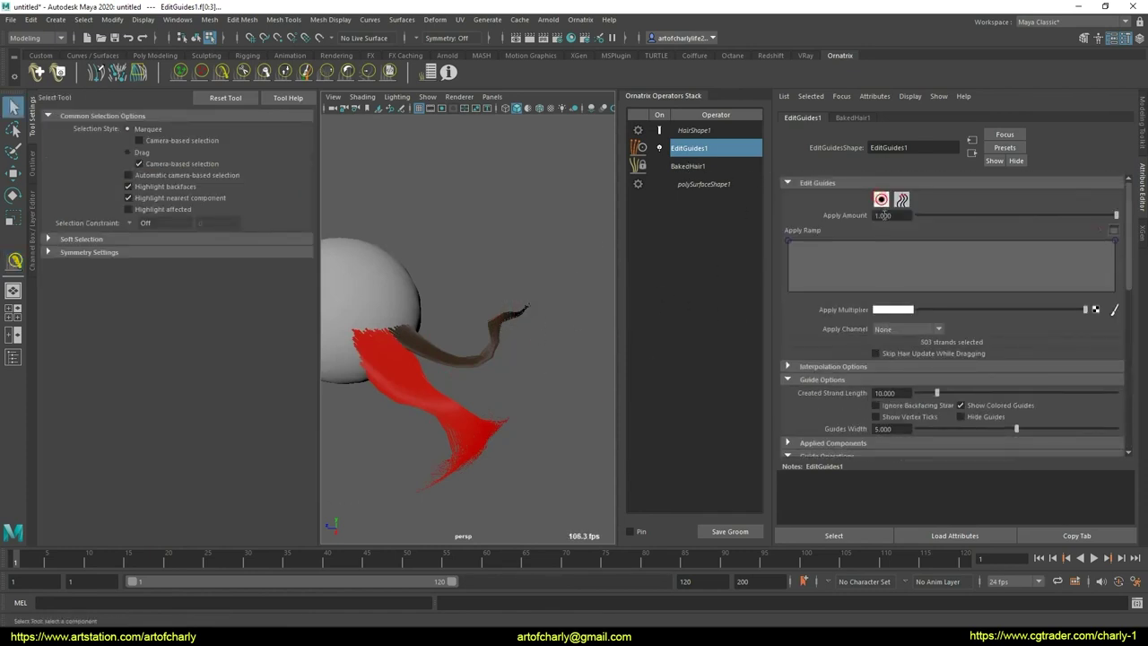
{"action": "left_click", "coordinate": [881, 199]}
{"action": "left_click_drag", "start_coordinate": [531, 294], "coordinate": [492, 347]}
{"action": "scroll", "coordinate": [901, 303], "scroll_direction": "down", "scroll_amount": 5}
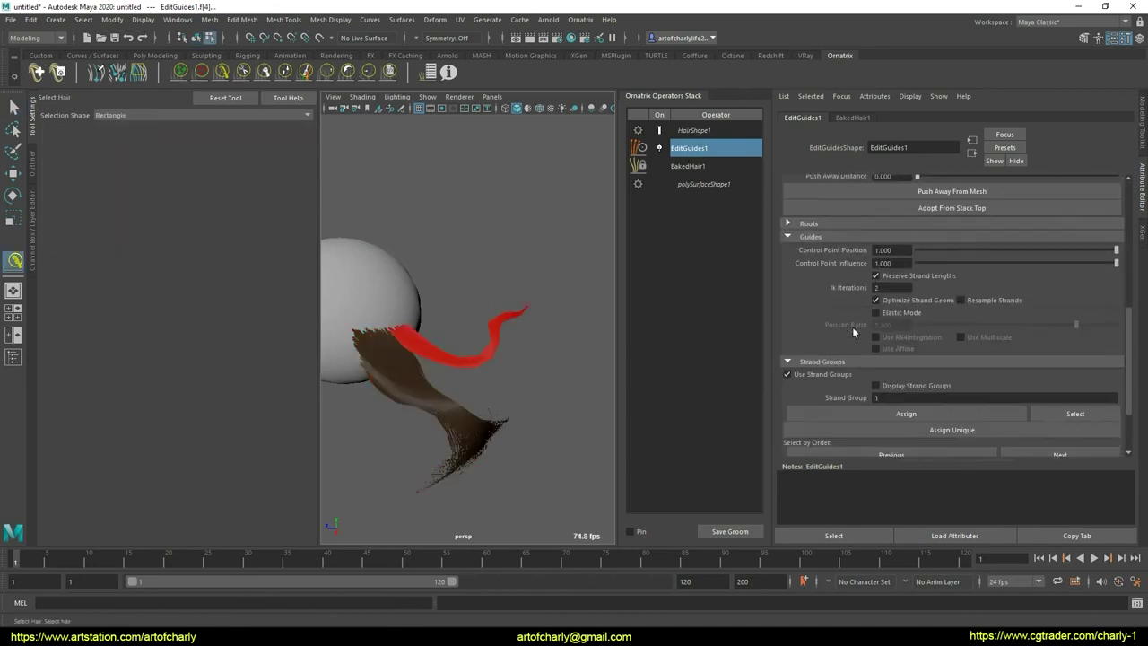
{"action": "scroll", "coordinate": [892, 319], "scroll_direction": "down", "scroll_amount": 5}
- Add a Frizz operator above EditGuides1, limited to strand group 1
{"action": "left_click", "coordinate": [688, 166]}
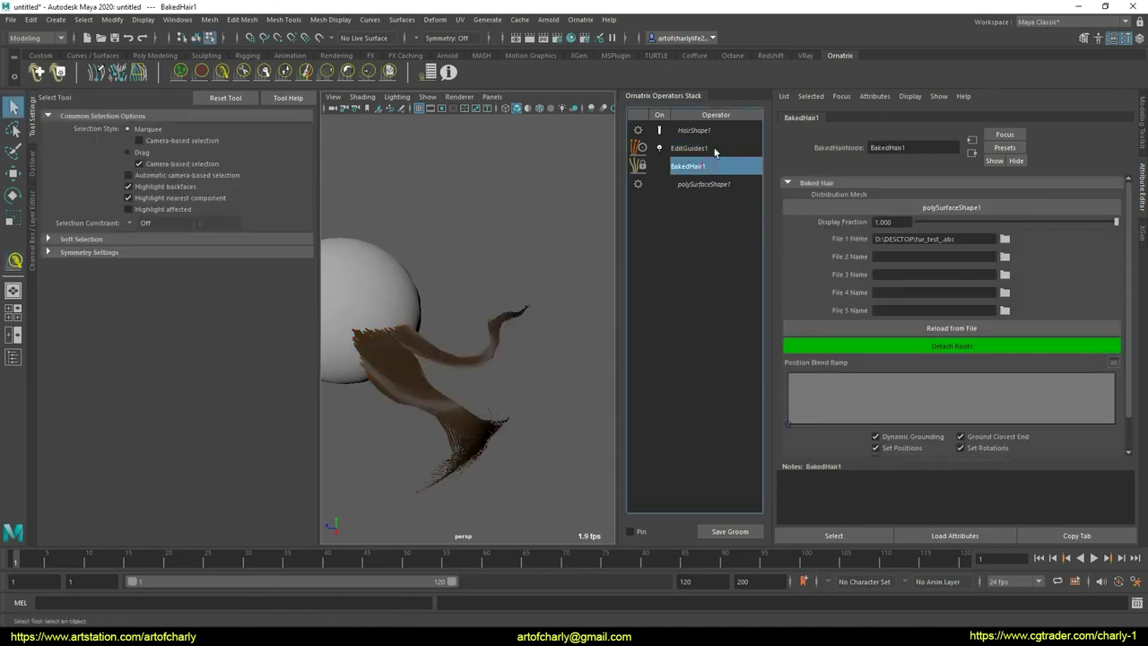
{"action": "left_click", "coordinate": [689, 148]}
{"action": "left_click", "coordinate": [580, 19]}
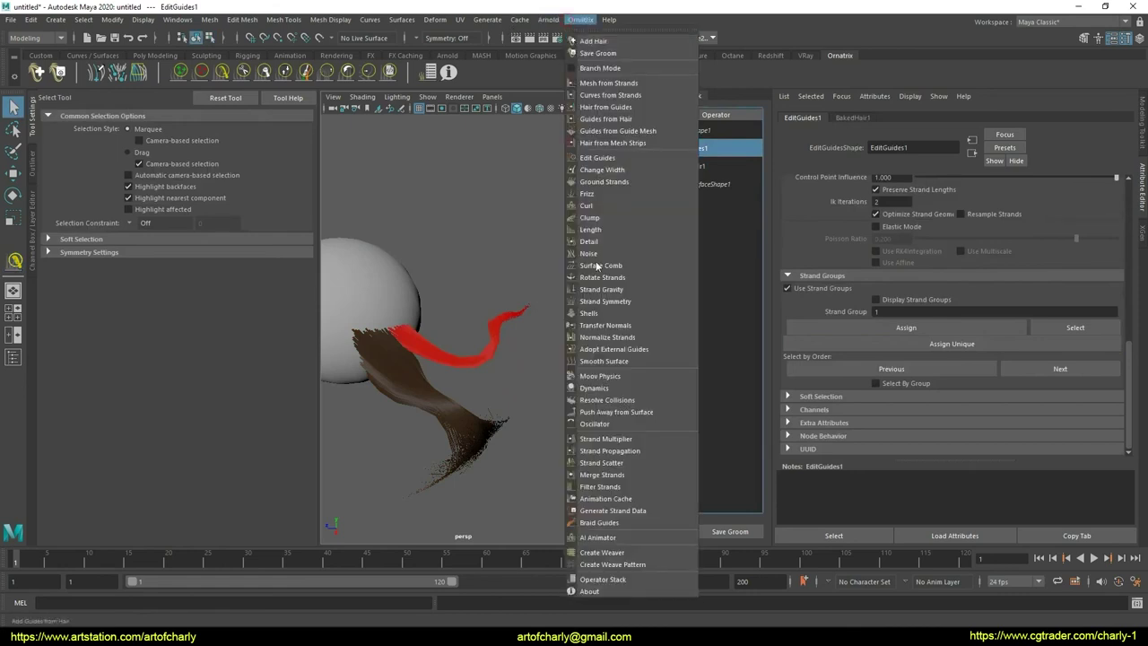
{"action": "left_click", "coordinate": [619, 215]}
{"action": "left_click", "coordinate": [896, 197]}
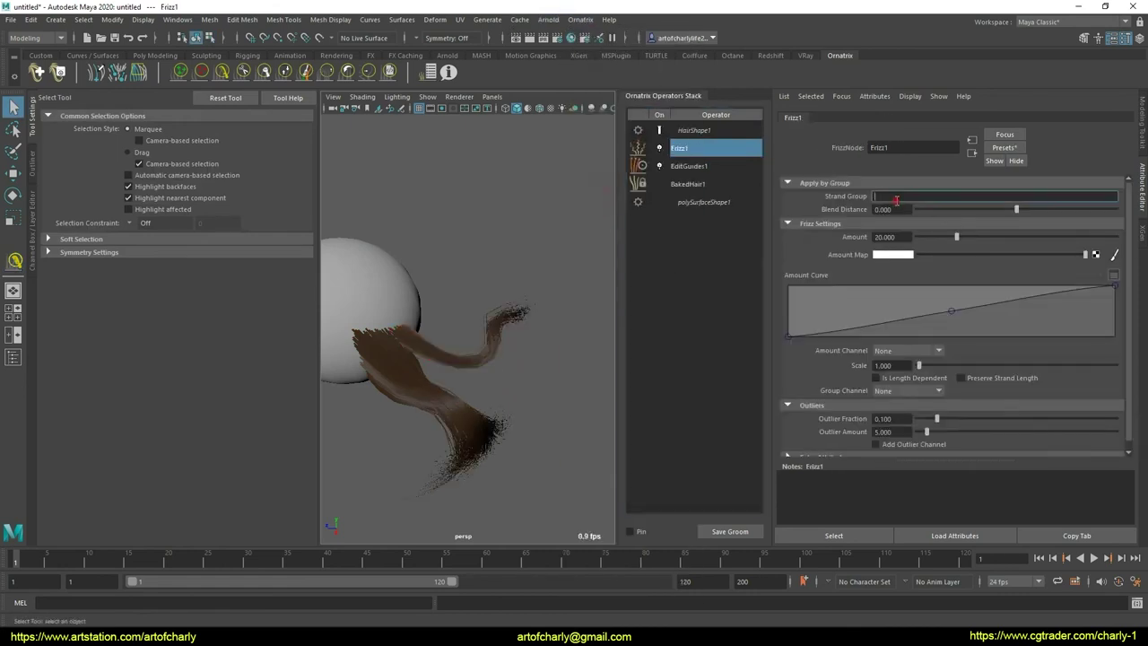
{"action": "type", "text": "1"}
{"action": "key", "text": "Return"}
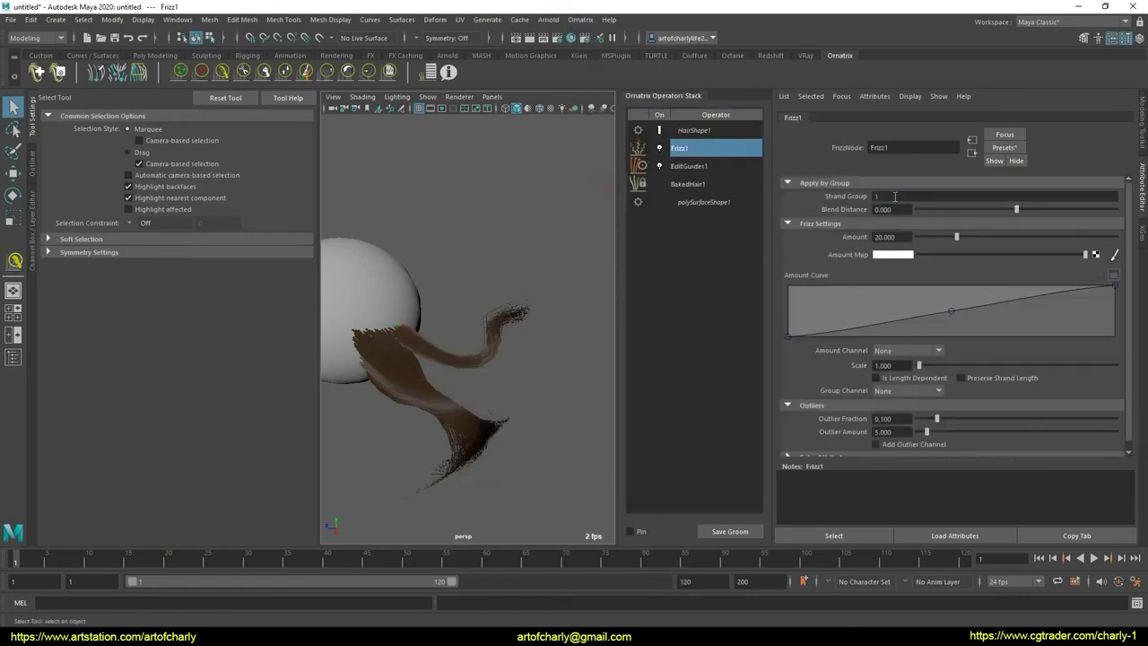
- Apply a frizz preset and bow the Amount Curve by raising its middle point
{"action": "left_click", "coordinate": [1005, 147]}
{"action": "left_click", "coordinate": [932, 188]}
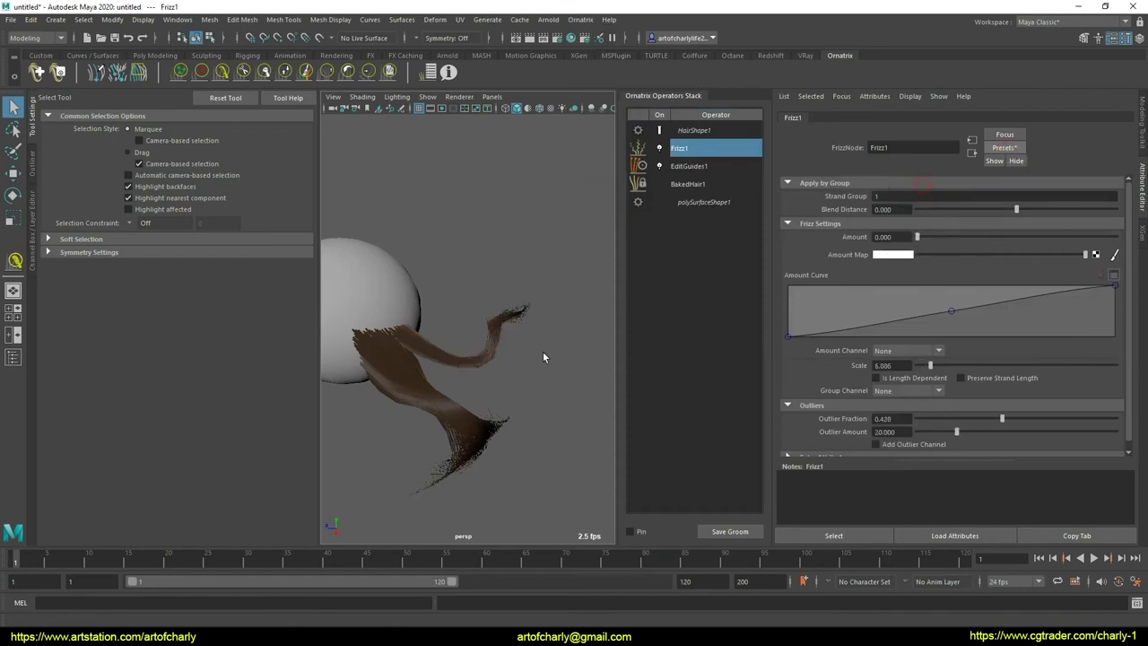
{"action": "scroll", "coordinate": [507, 415], "scroll_direction": "up", "scroll_amount": 5}
{"action": "left_click_drag", "start_coordinate": [507, 414], "coordinate": [464, 374], "text": "alt"}
{"action": "left_click_drag", "start_coordinate": [923, 315], "coordinate": [938, 296]}
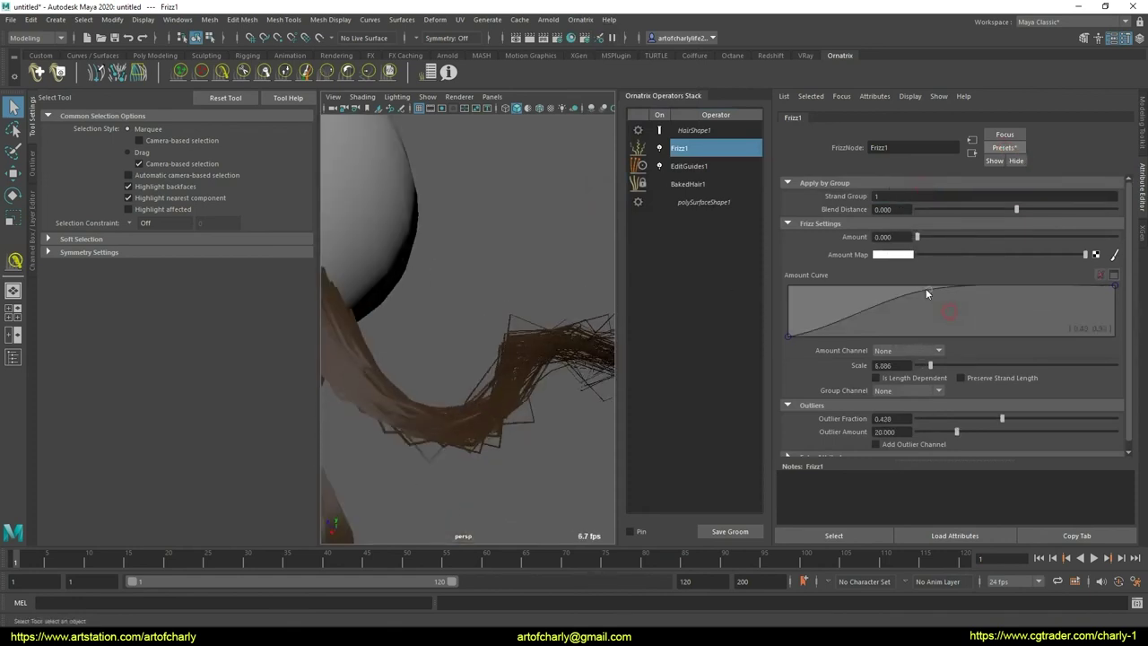
{"action": "left_click_drag", "start_coordinate": [383, 377], "coordinate": [457, 332], "text": "alt"}
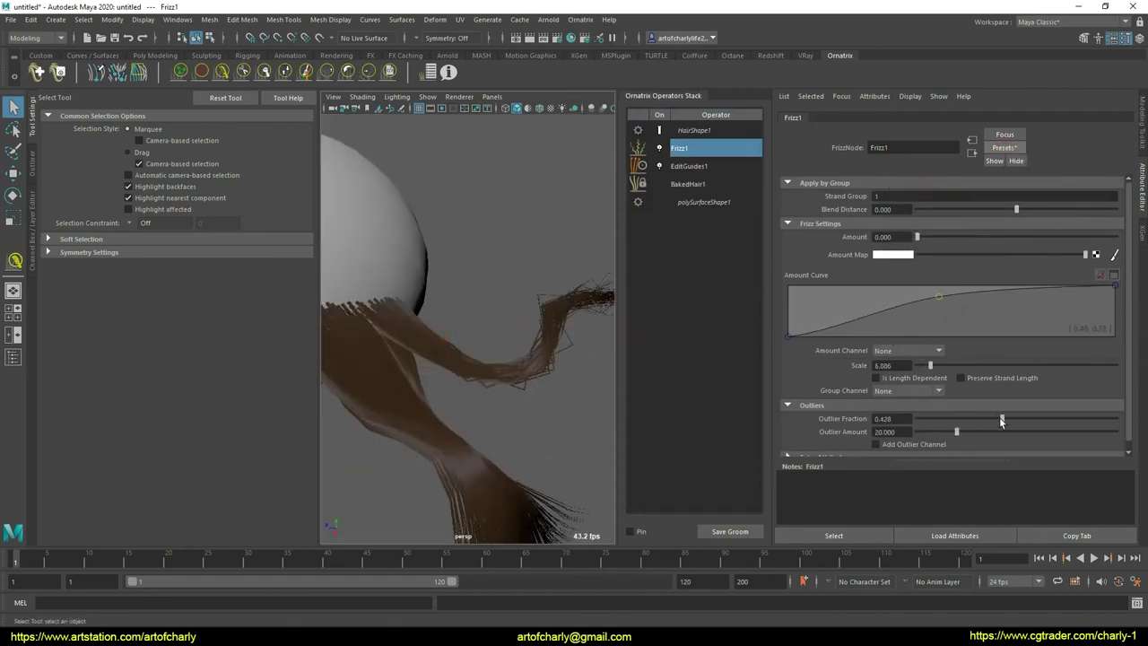
- Make the frizz length dependent with Scale 3.323, then view the result on HairShape1
{"action": "mouse_move", "coordinate": [940, 371]}
{"action": "left_mouse_down"}
{"action": "mouse_move", "coordinate": [955, 377]}
{"action": "mouse_move", "coordinate": [917, 366]}
{"action": "left_mouse_up"}
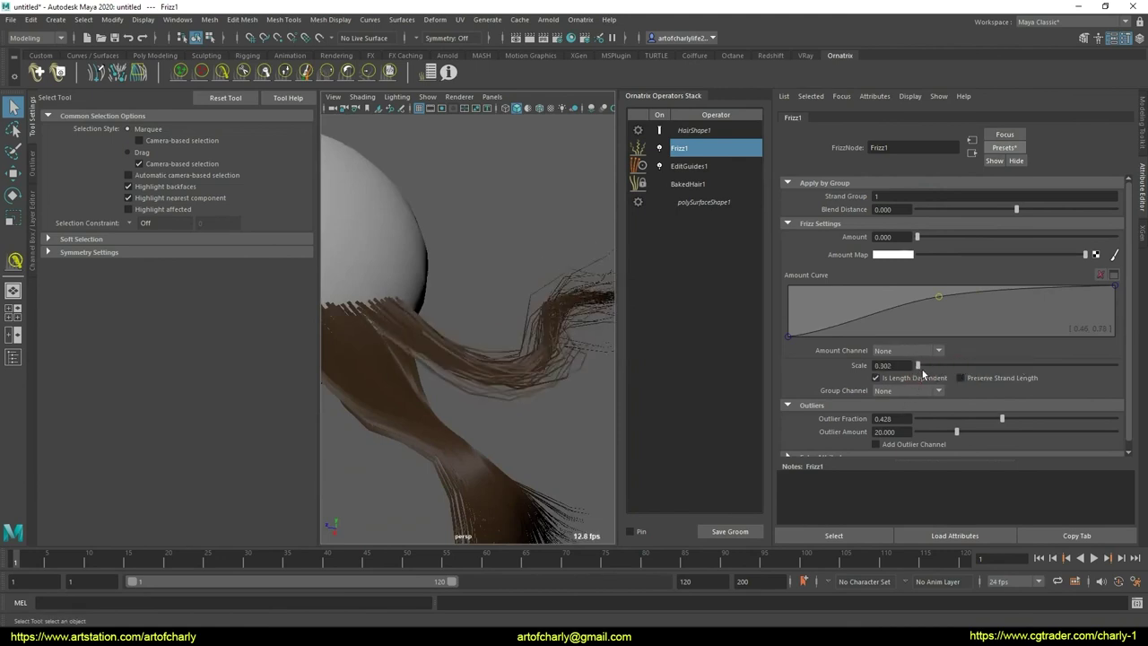
{"action": "left_click", "coordinate": [924, 366]}
{"action": "mouse_move", "coordinate": [404, 328]}
{"action": "left_mouse_down", "text": "alt"}
{"action": "mouse_move", "coordinate": [453, 358]}
{"action": "mouse_move", "coordinate": [495, 464]}
{"action": "mouse_move", "coordinate": [477, 388]}
{"action": "mouse_move", "coordinate": [570, 382]}
{"action": "mouse_move", "coordinate": [540, 388]}
{"action": "left_mouse_up", "text": "alt"}
{"action": "scroll", "coordinate": [540, 388], "scroll_direction": "up", "scroll_amount": 2}
{"action": "left_click", "coordinate": [701, 131]}
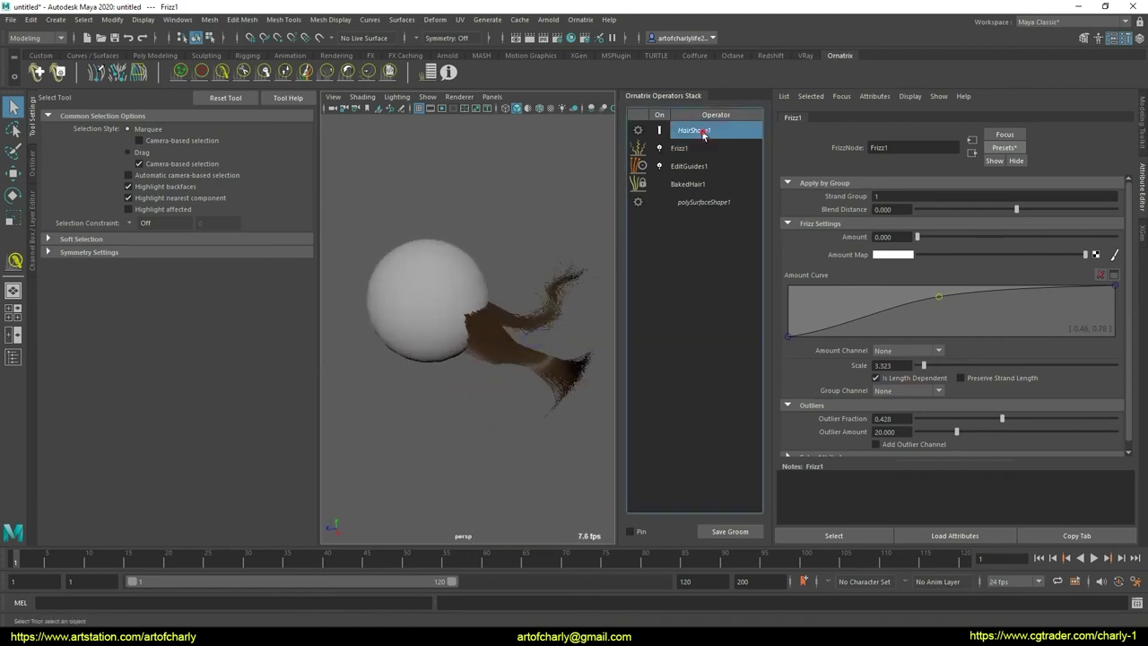